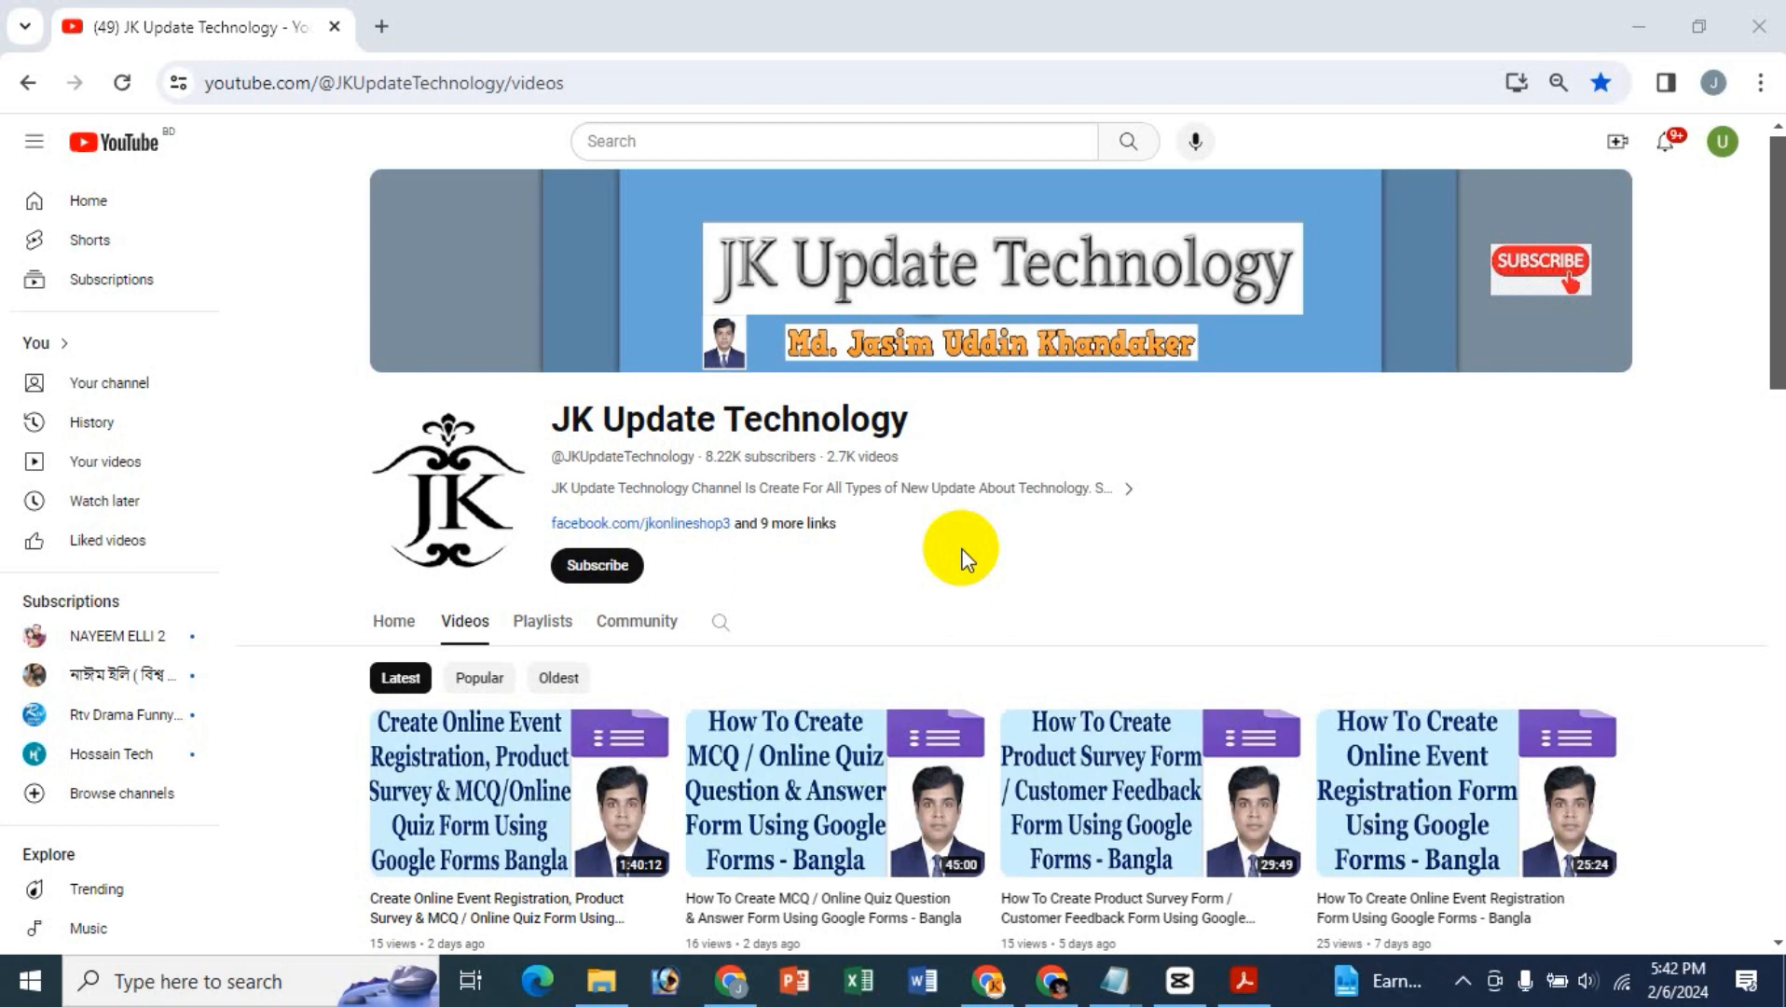
- Search Google for "google forms" in a new browser tab, try the Online Form Creator result, and close the tab
click(379, 29)
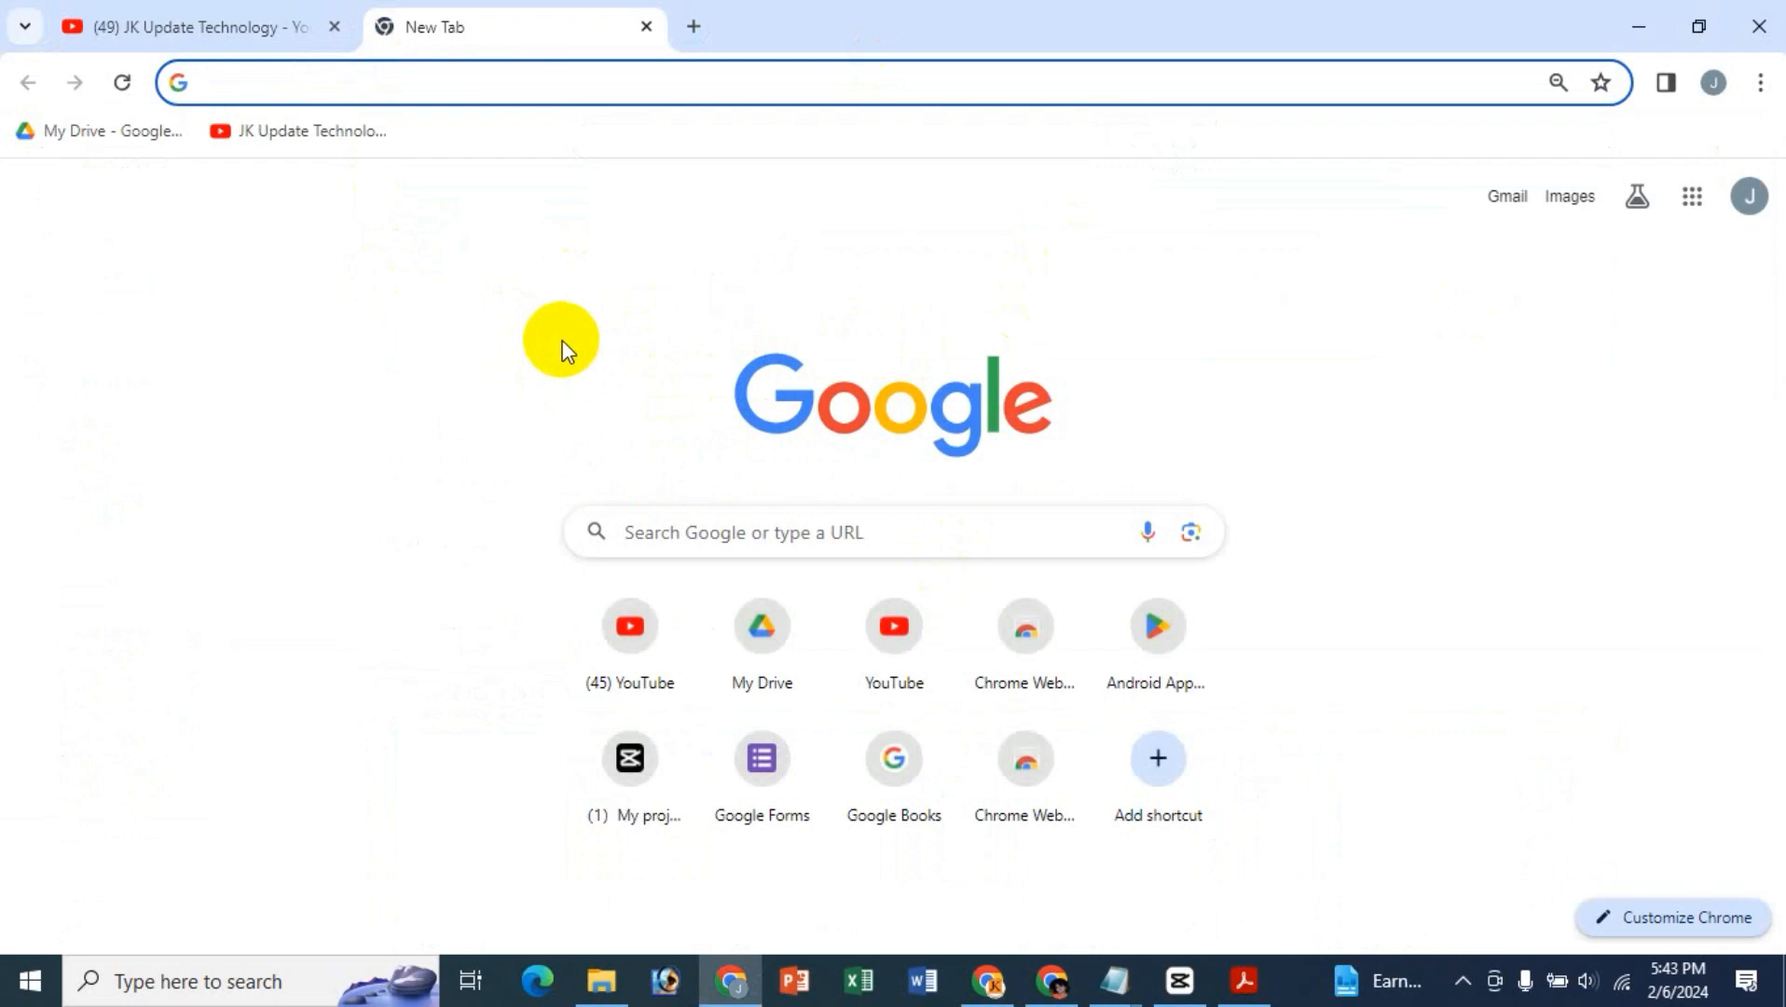
text(f)
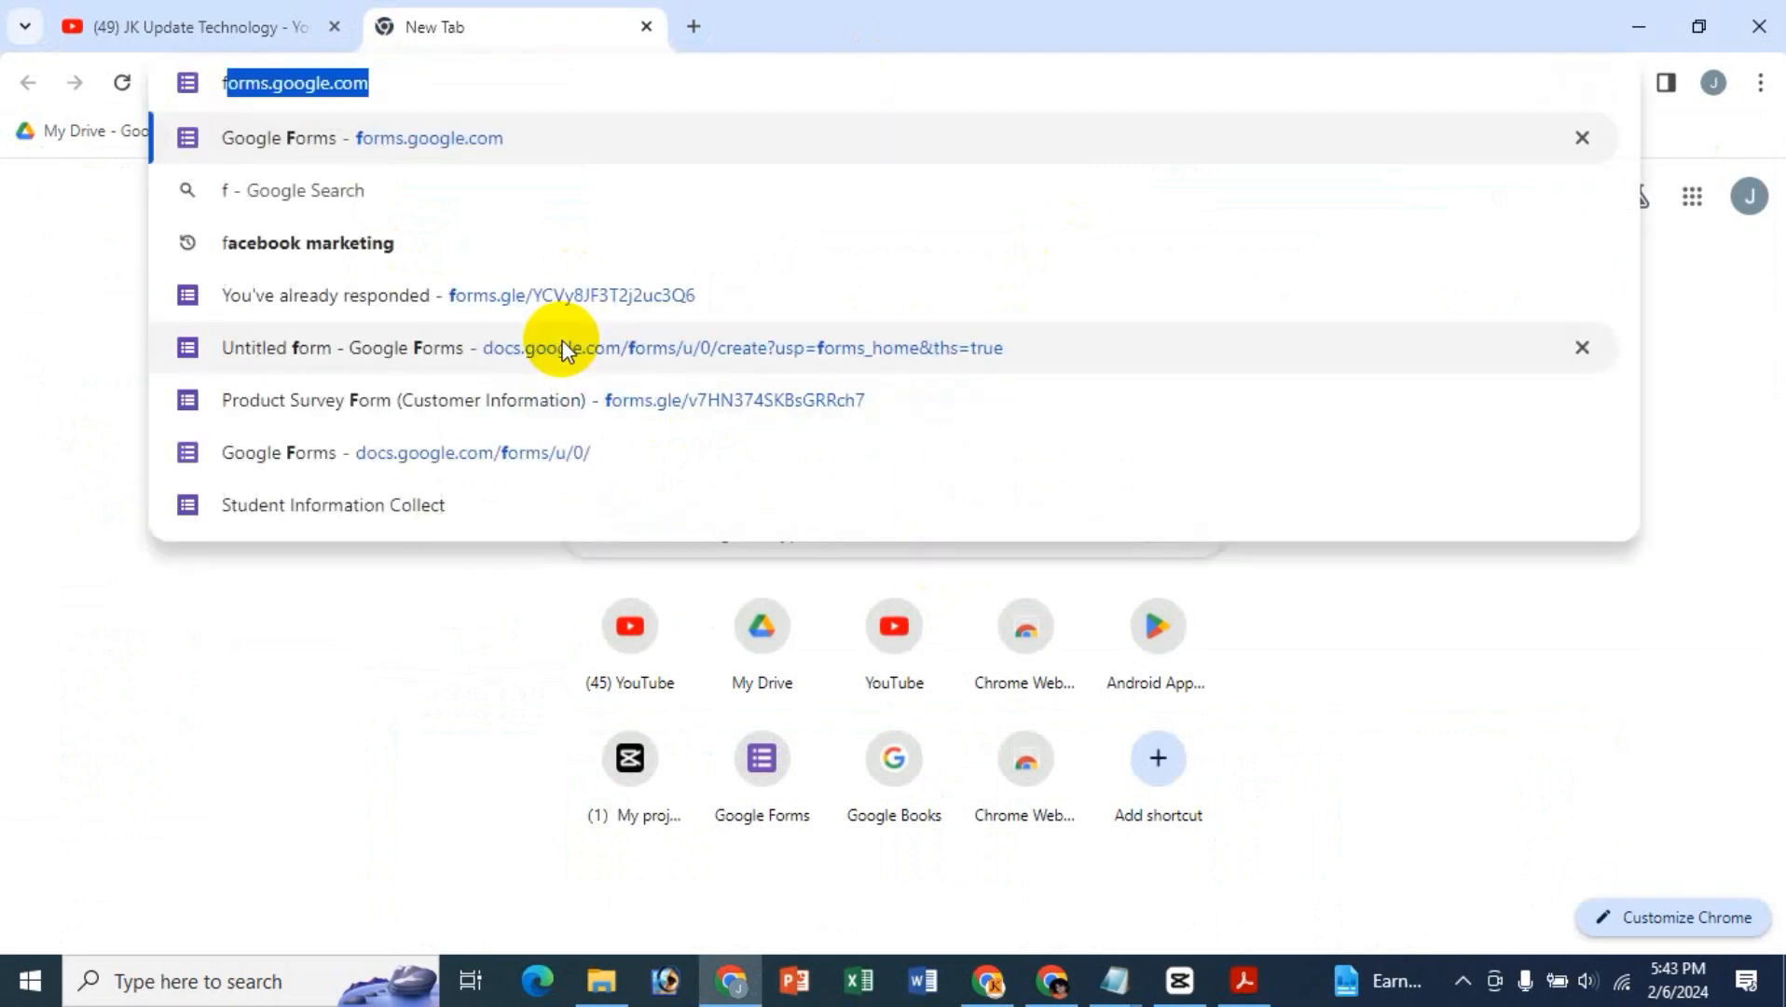
key(BackSpace)
key(BackSpace)
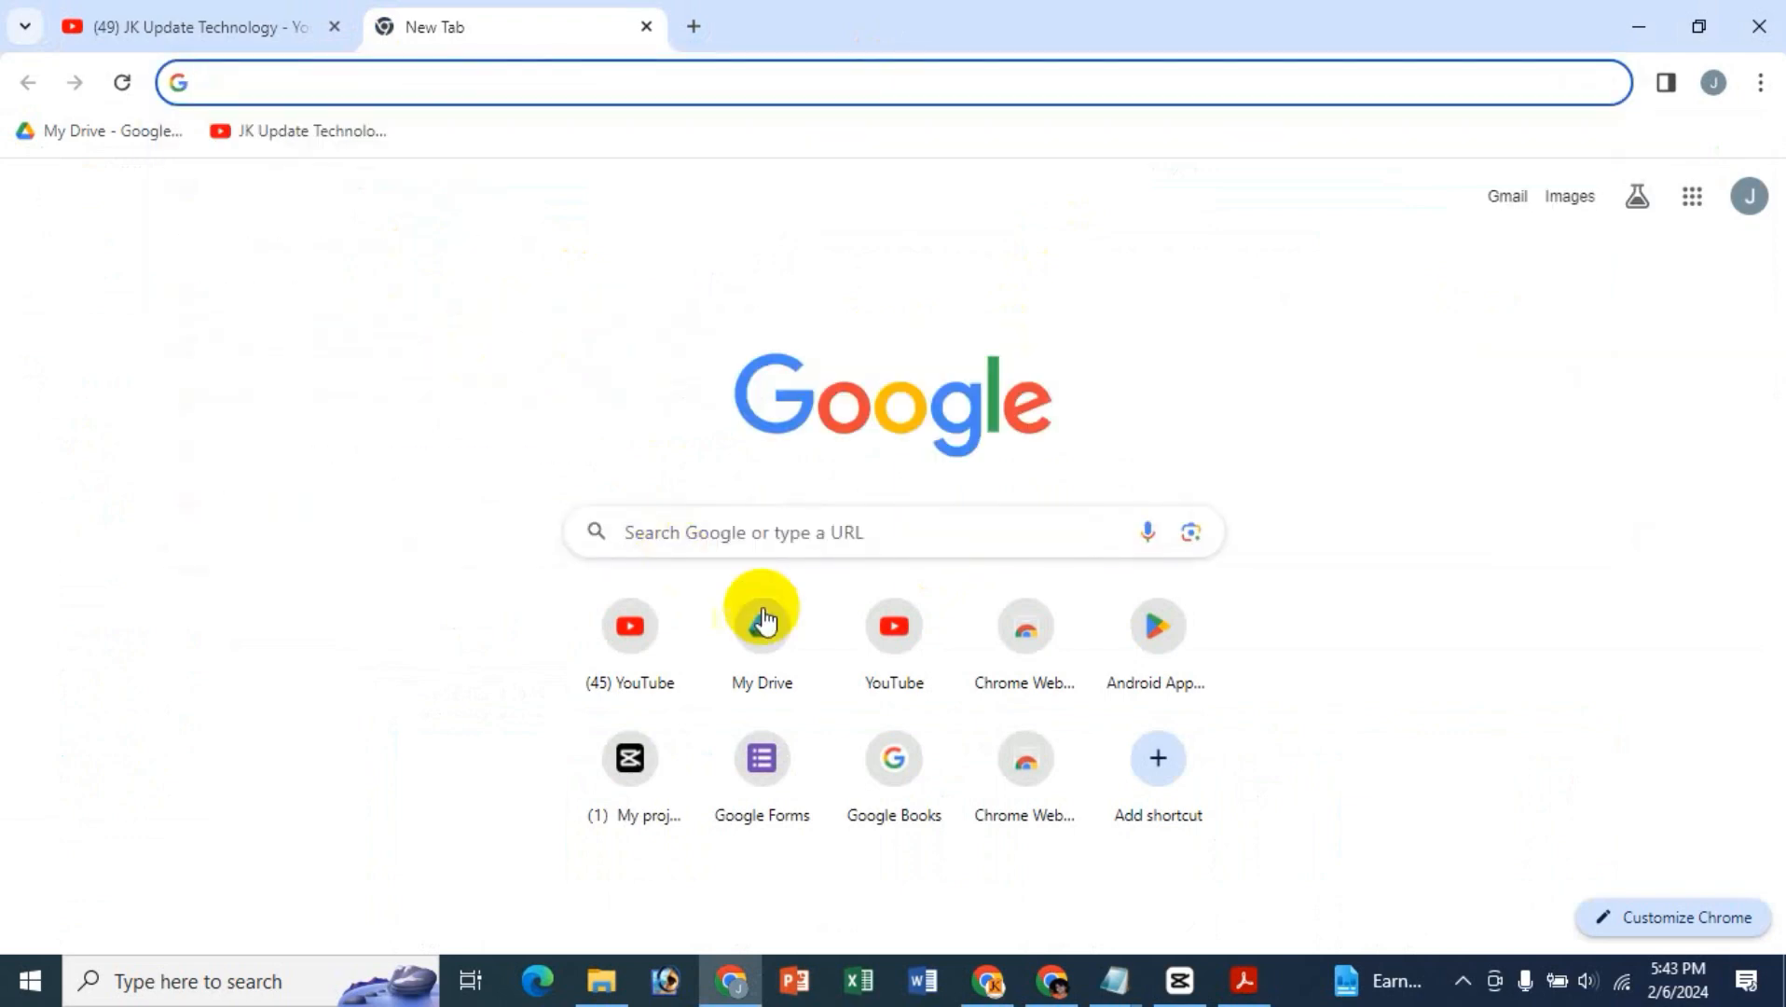
click(751, 531)
text(go)
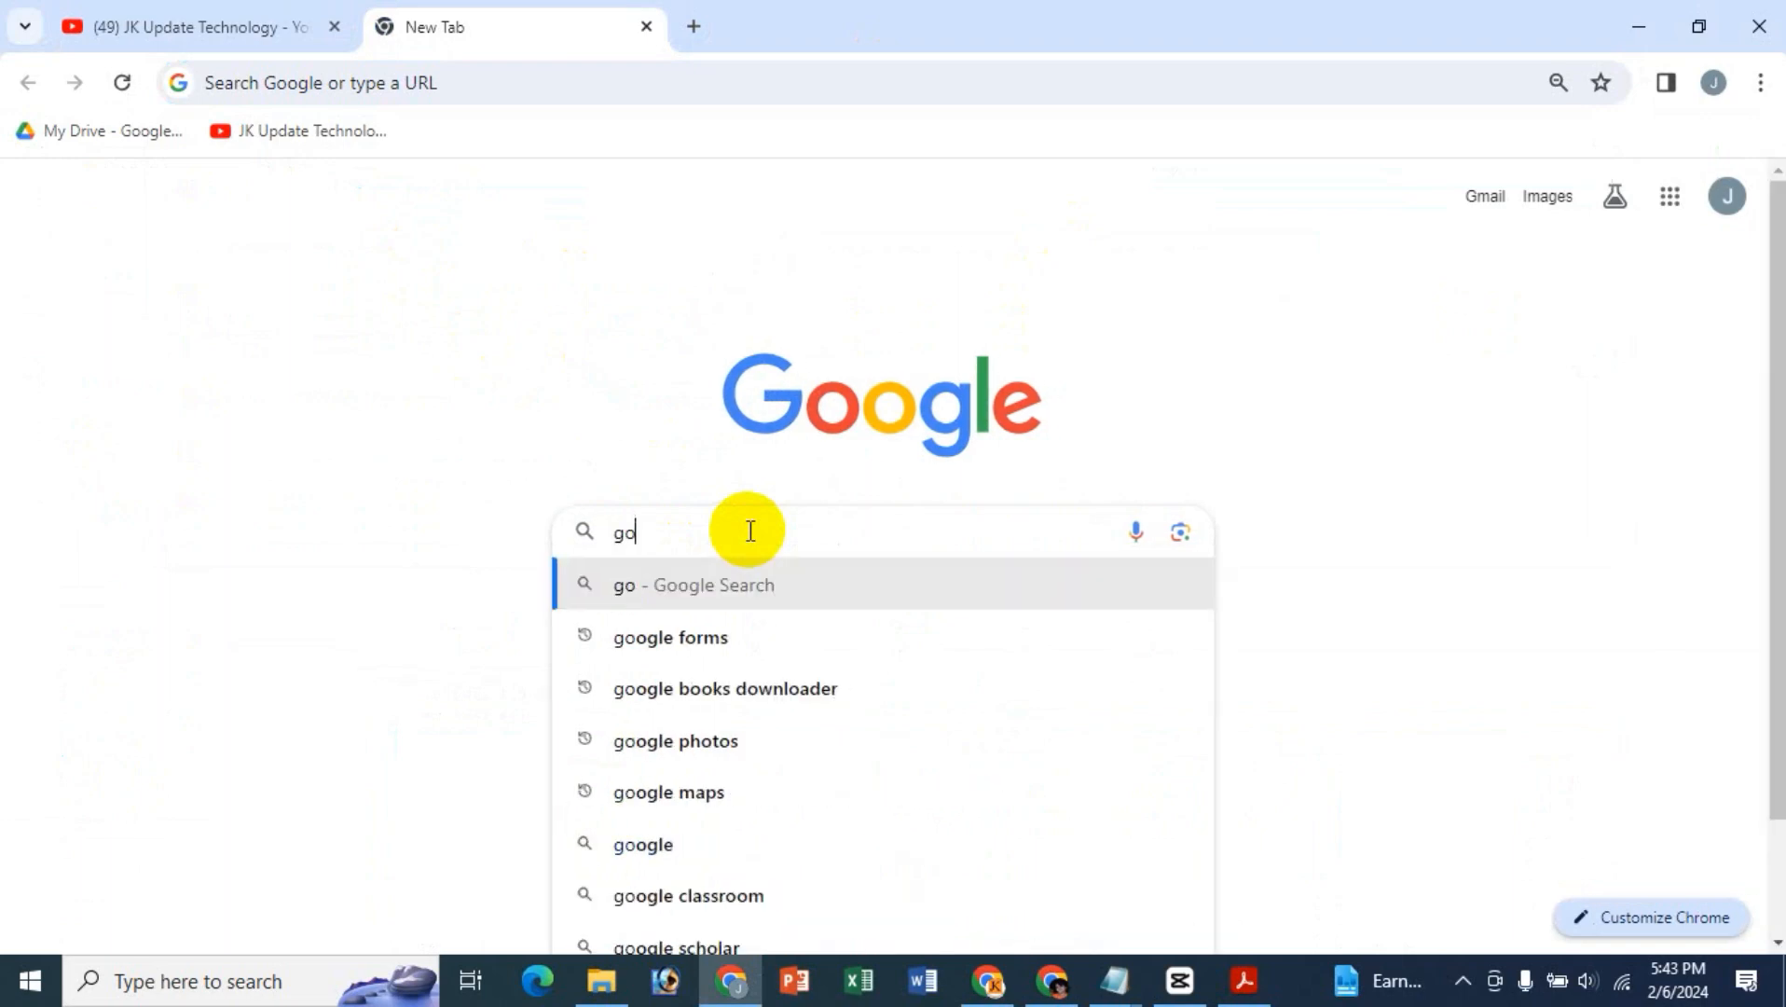
key(Down)
key(Return)
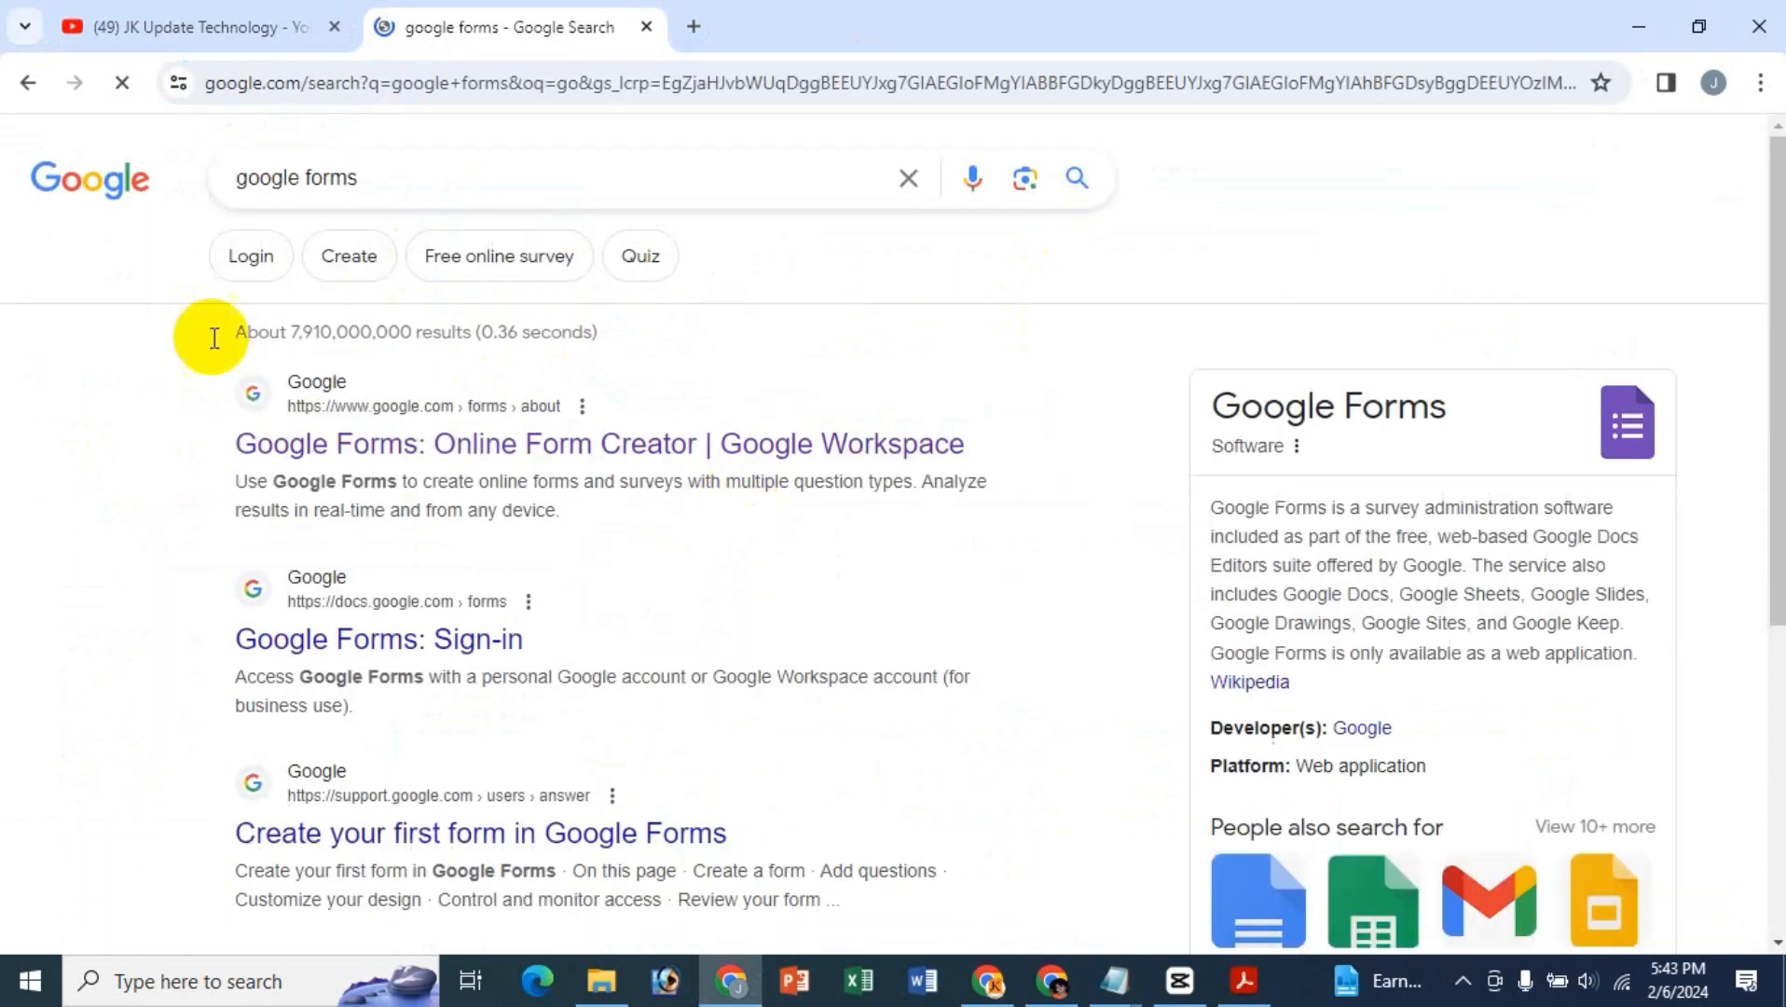
click(371, 443)
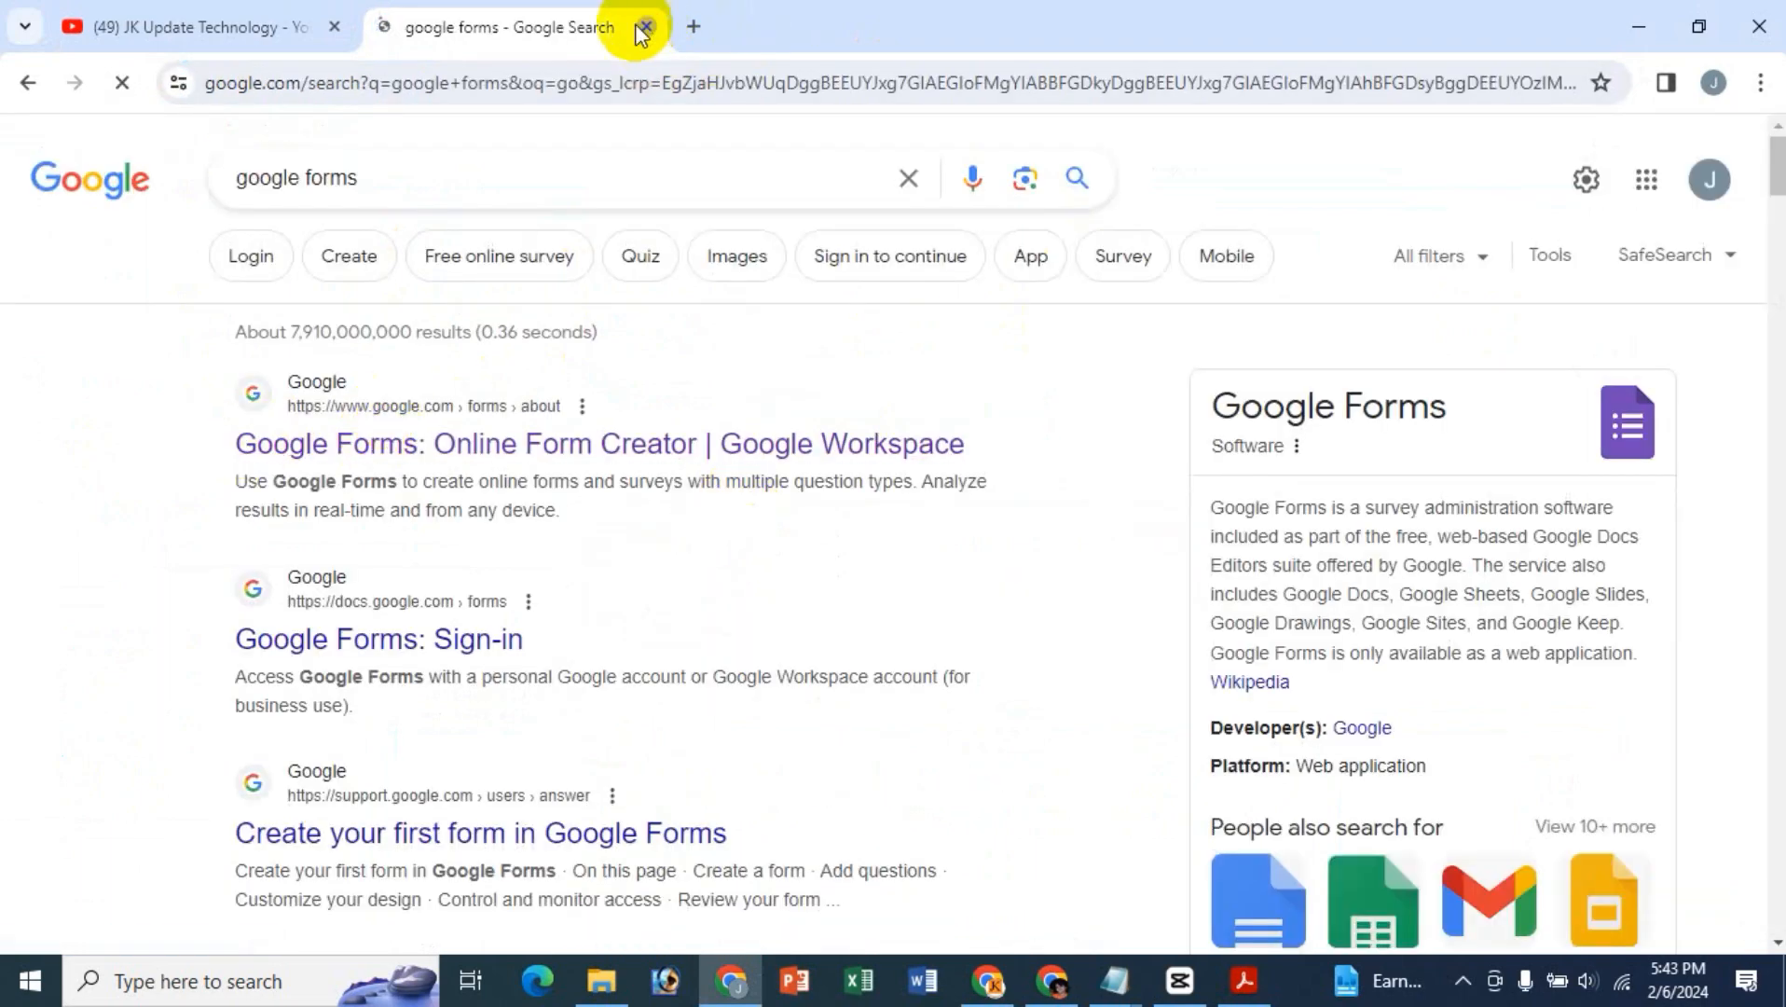
click(646, 26)
- Open Google Forms from the Google apps in a new browser tab and start a blank form
click(381, 26)
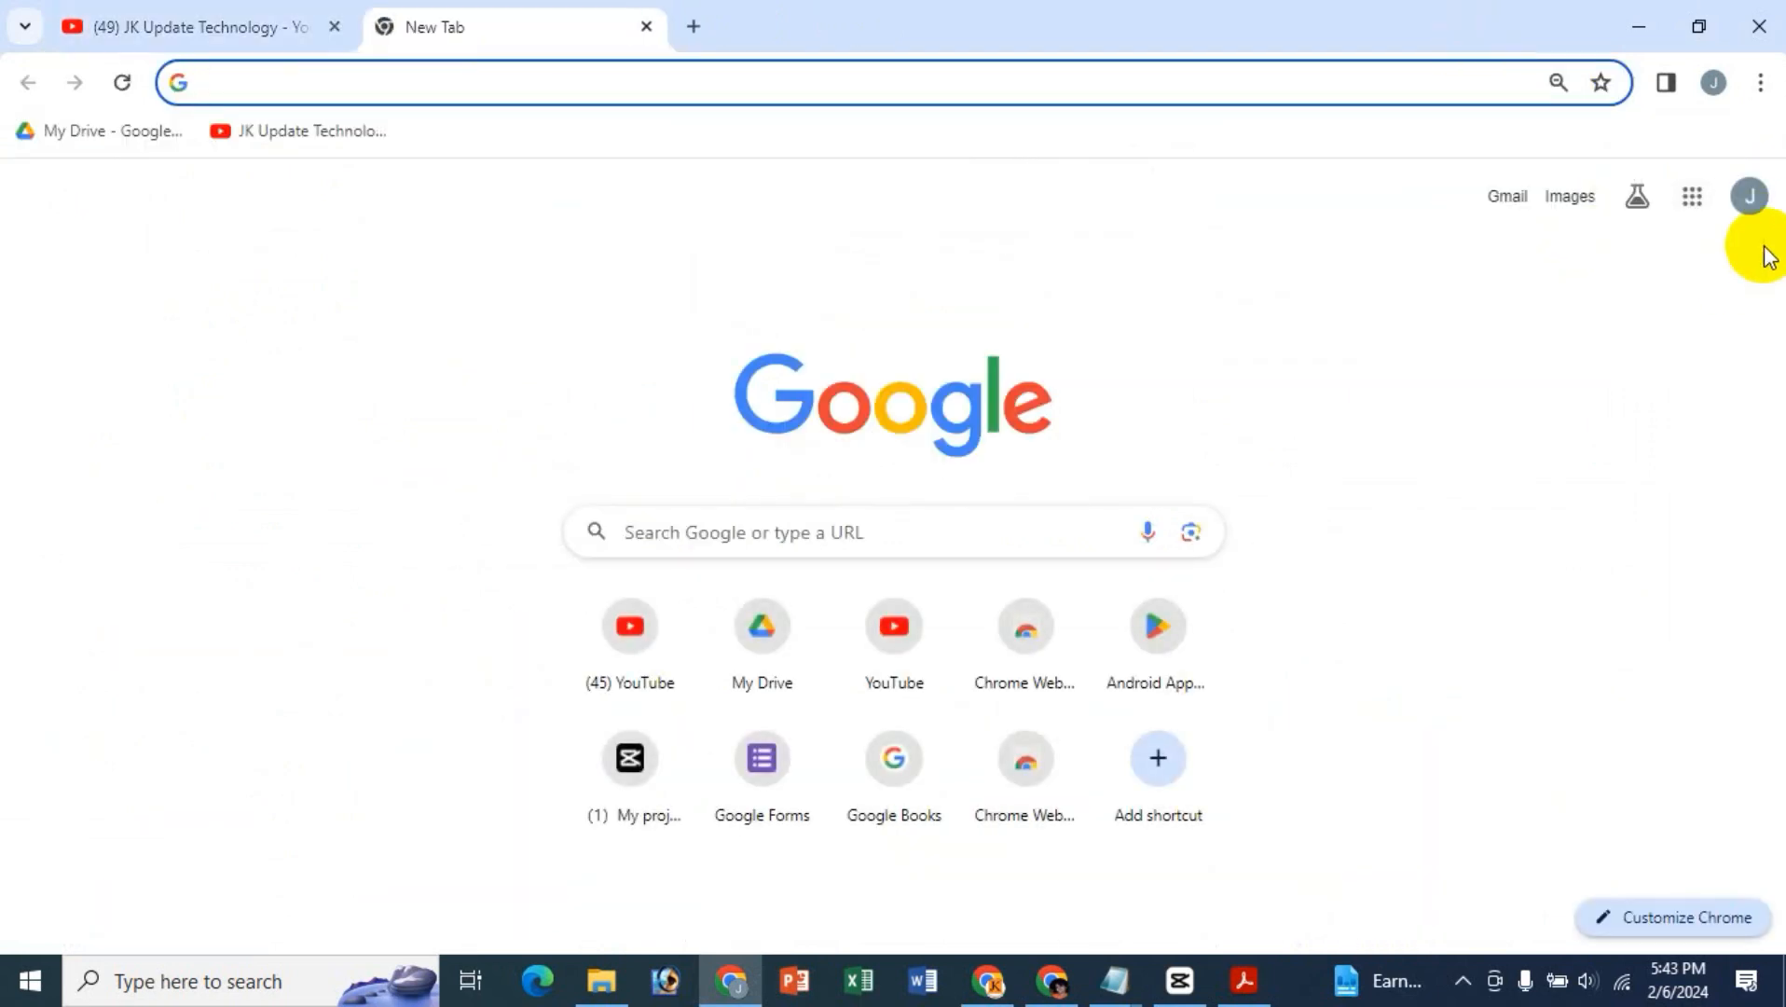
click(1692, 197)
scroll(1619, 525, down, 10)
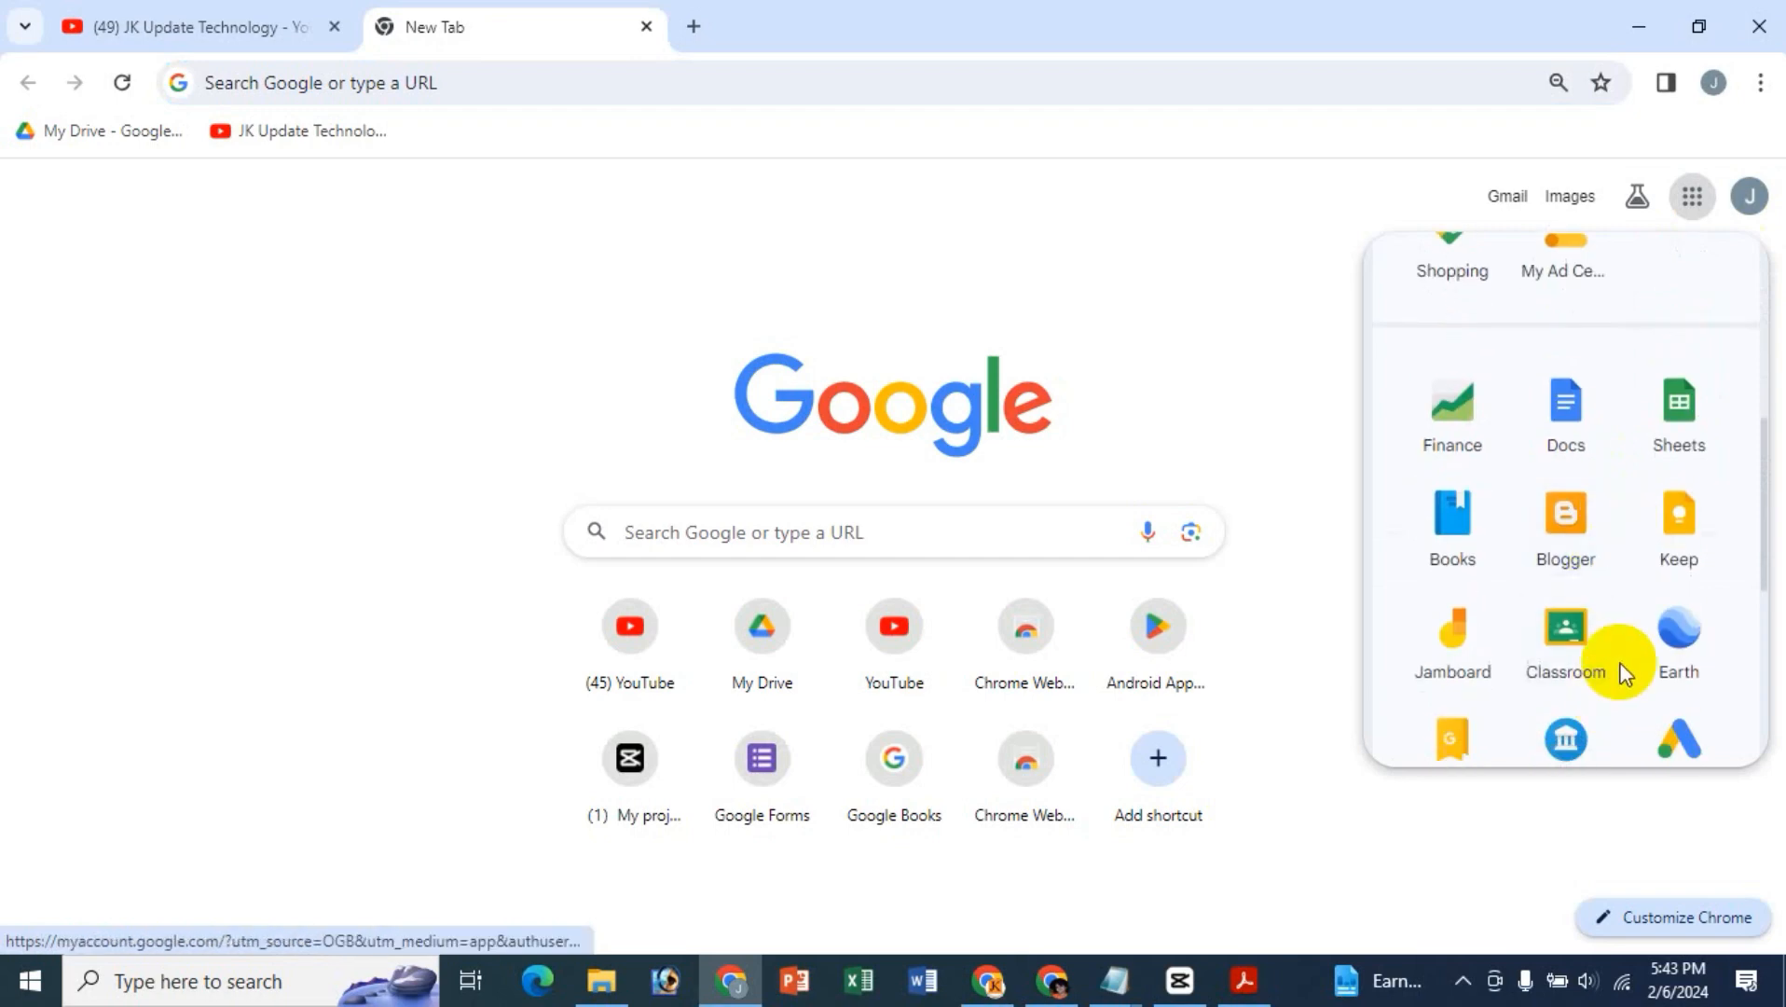
click(1694, 503)
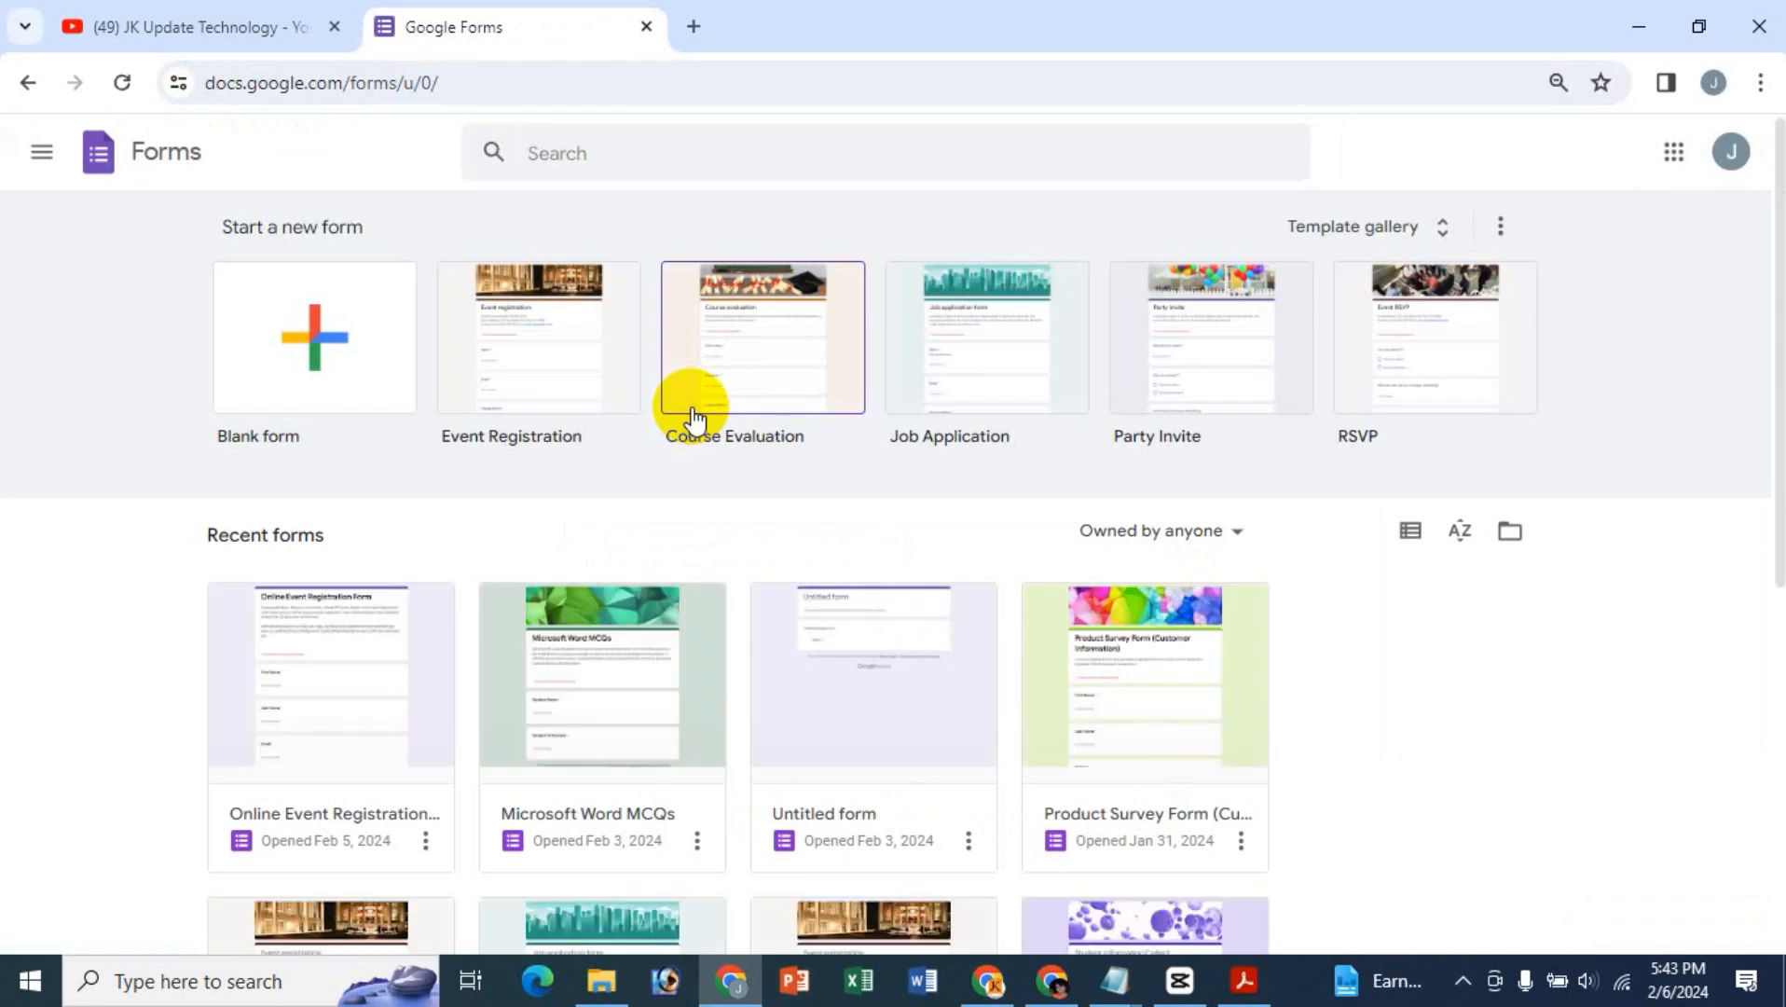
click(312, 342)
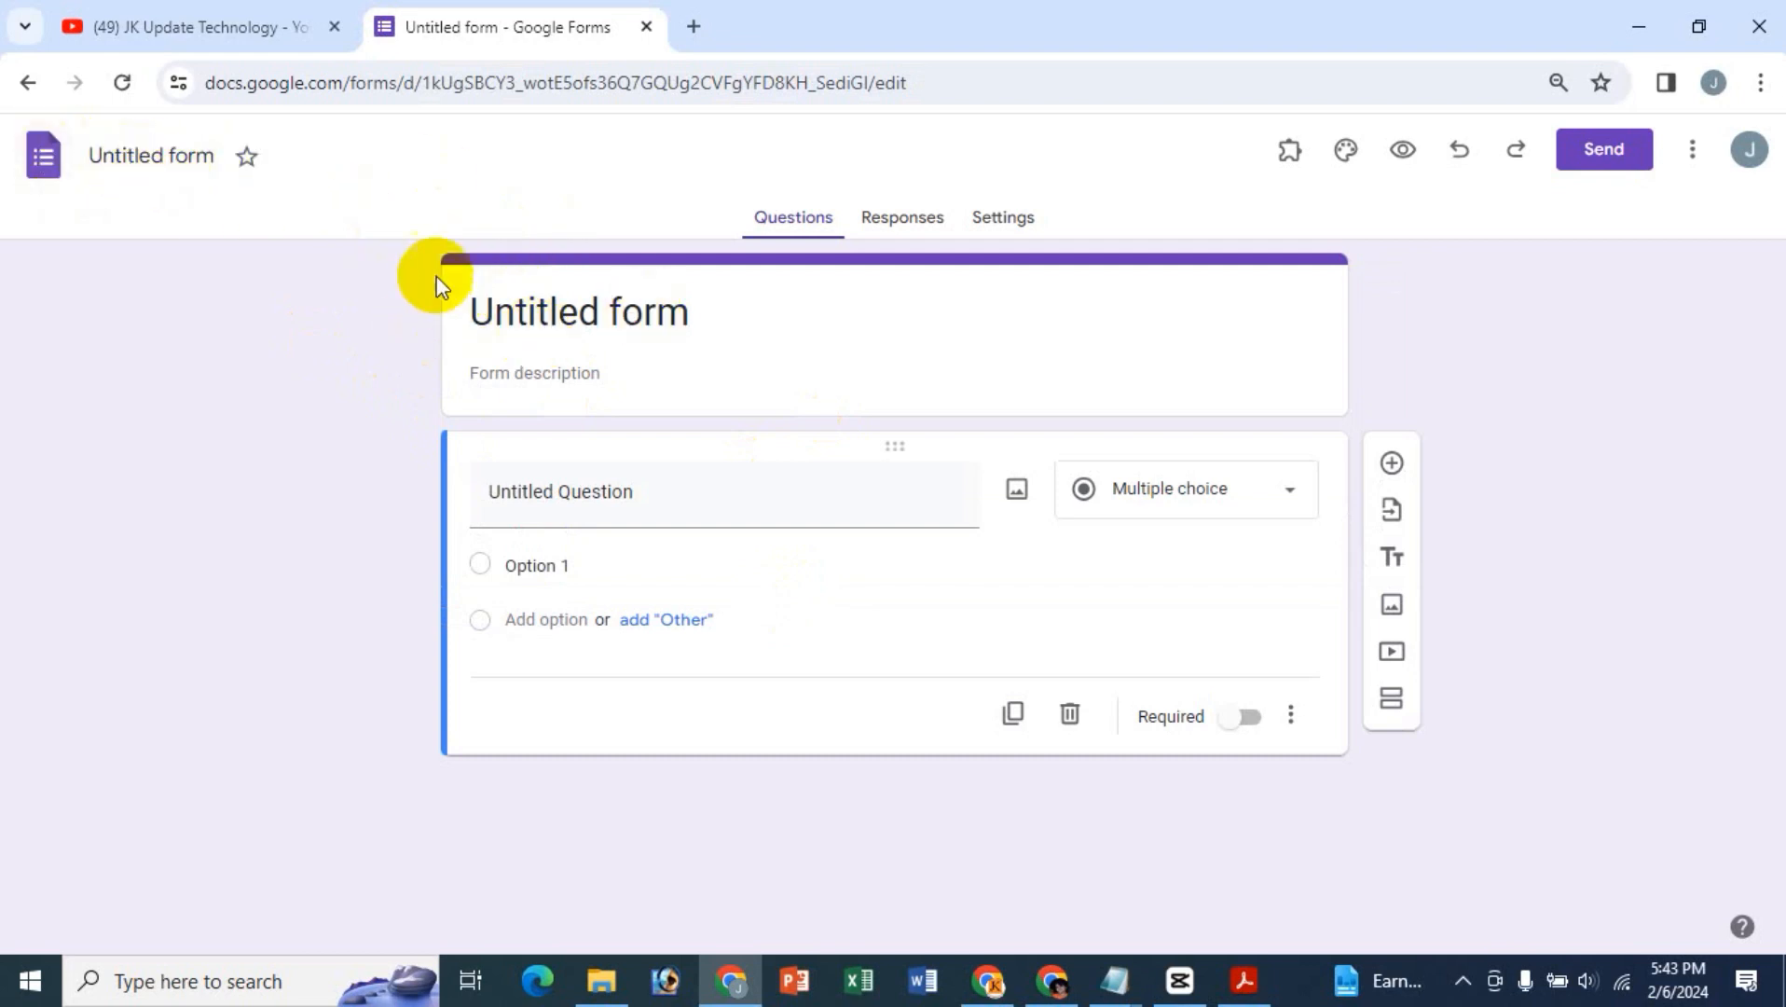
- Rename the untitled form as "Jk Online"
click(142, 158)
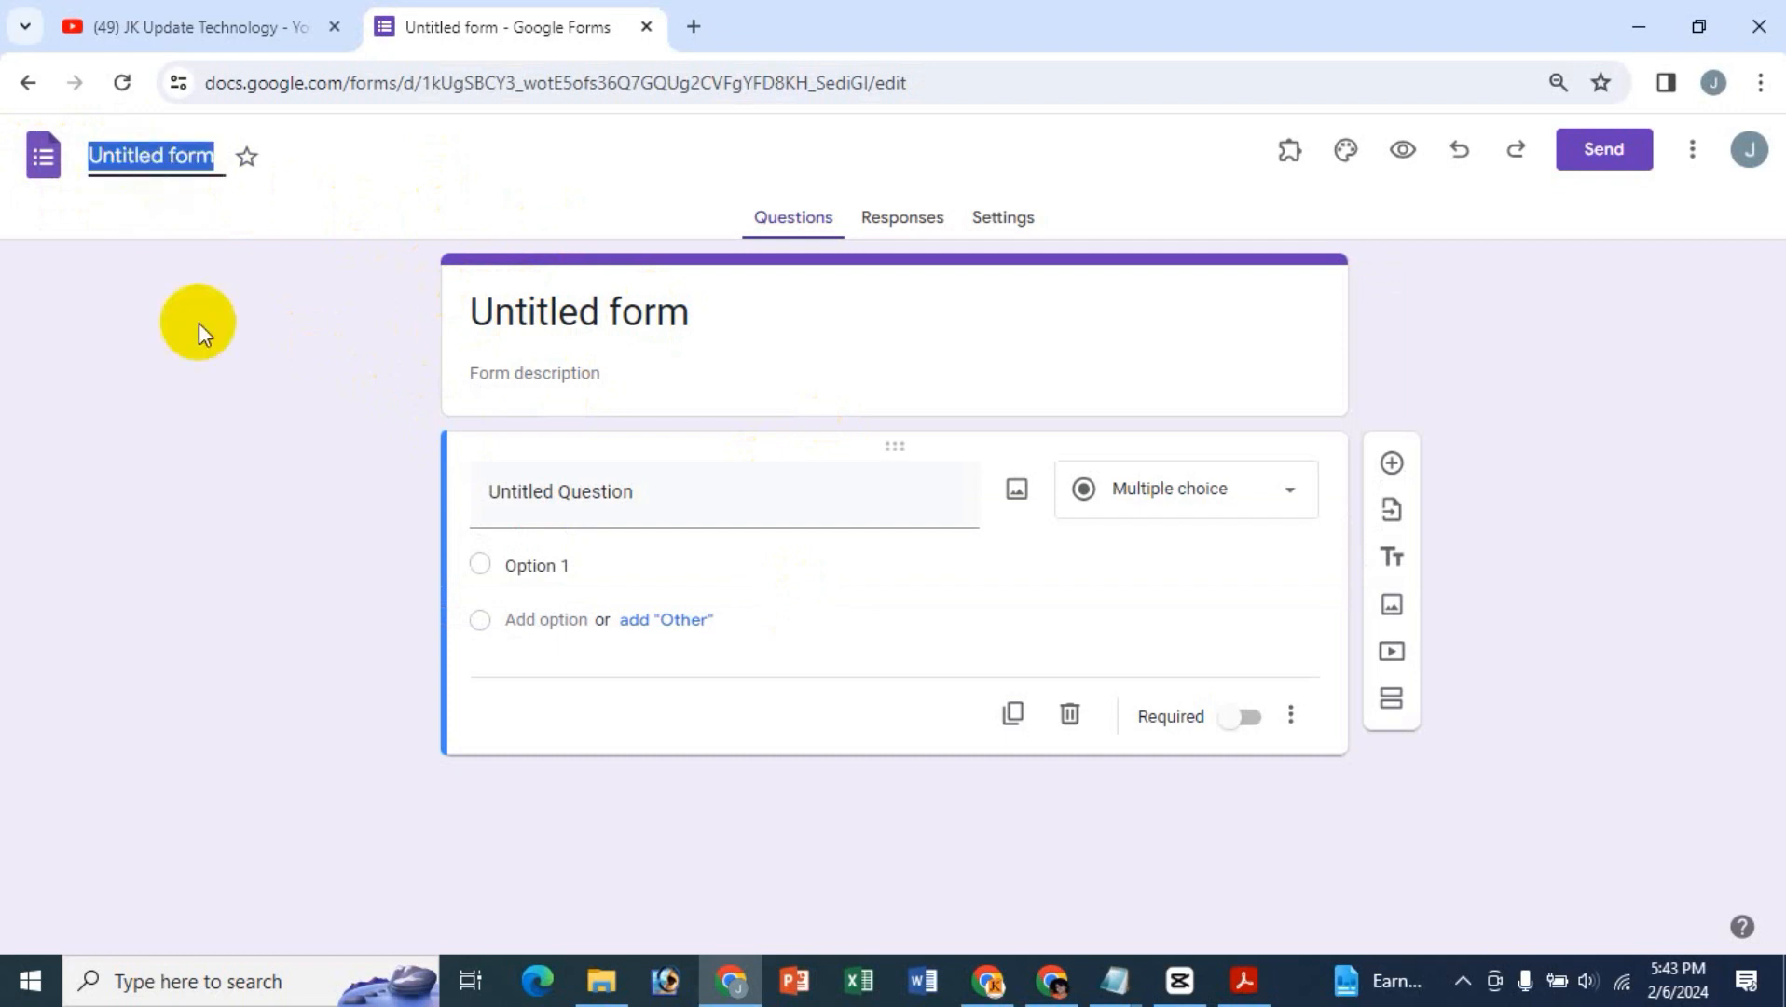
text(Jk Online)
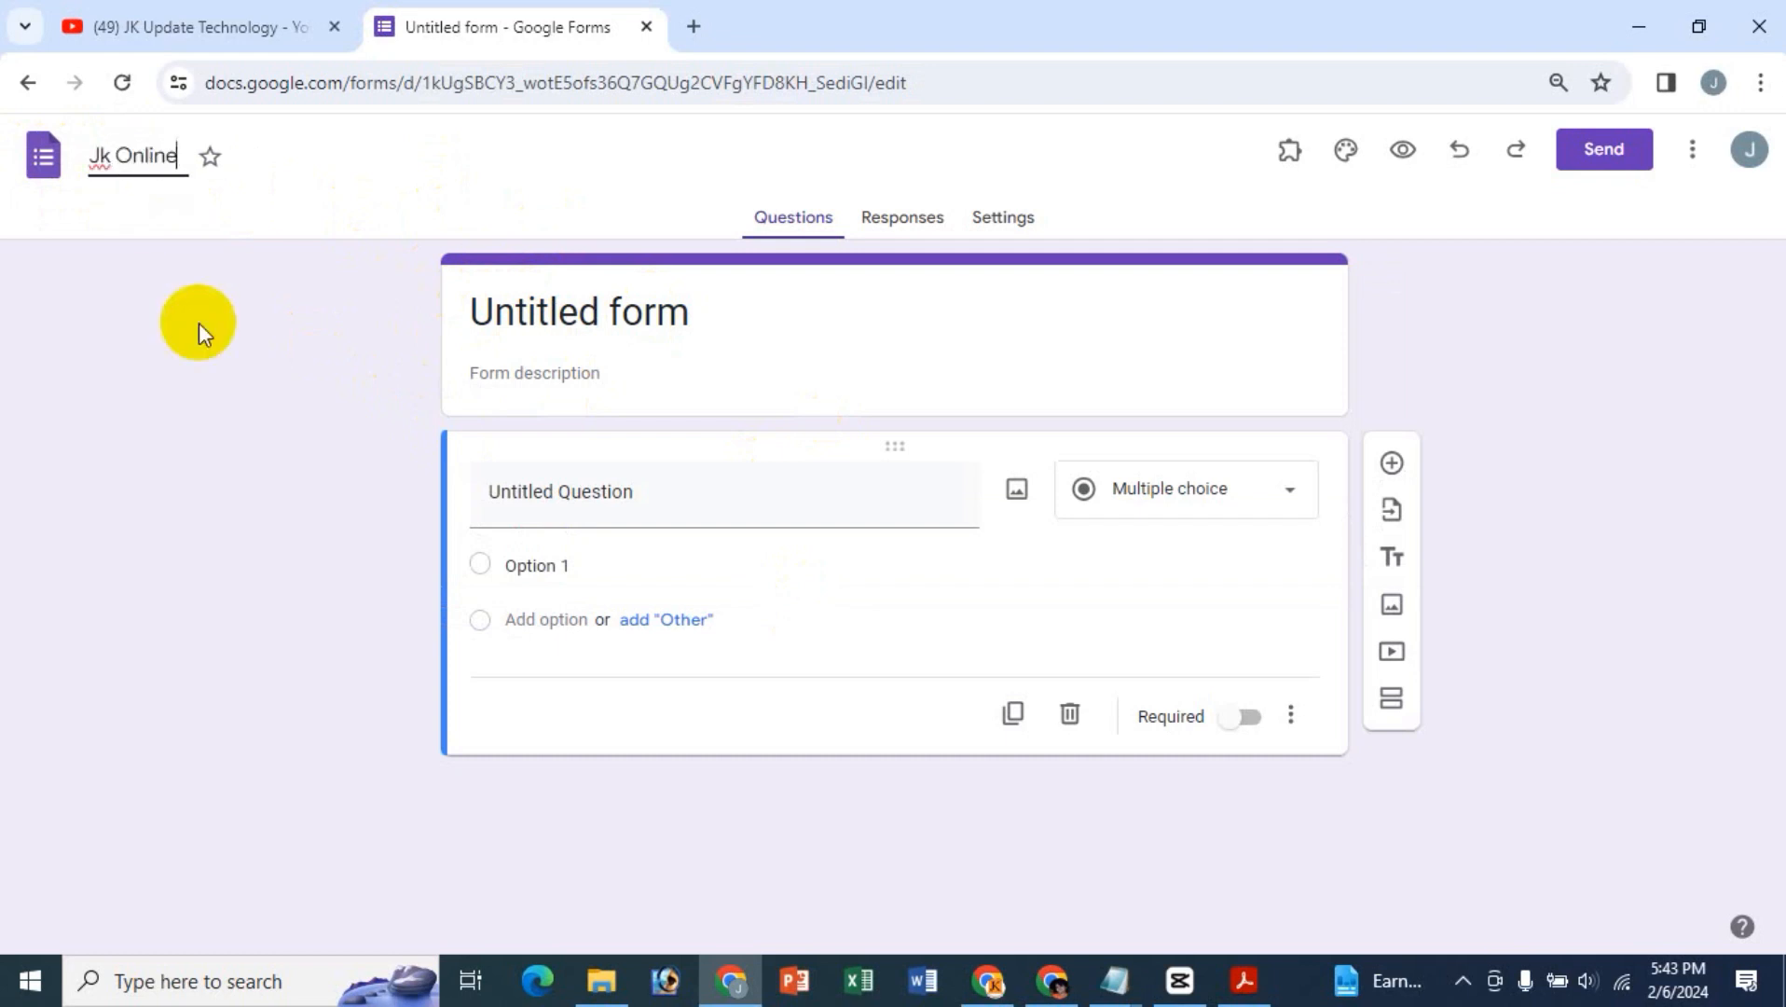
click(321, 221)
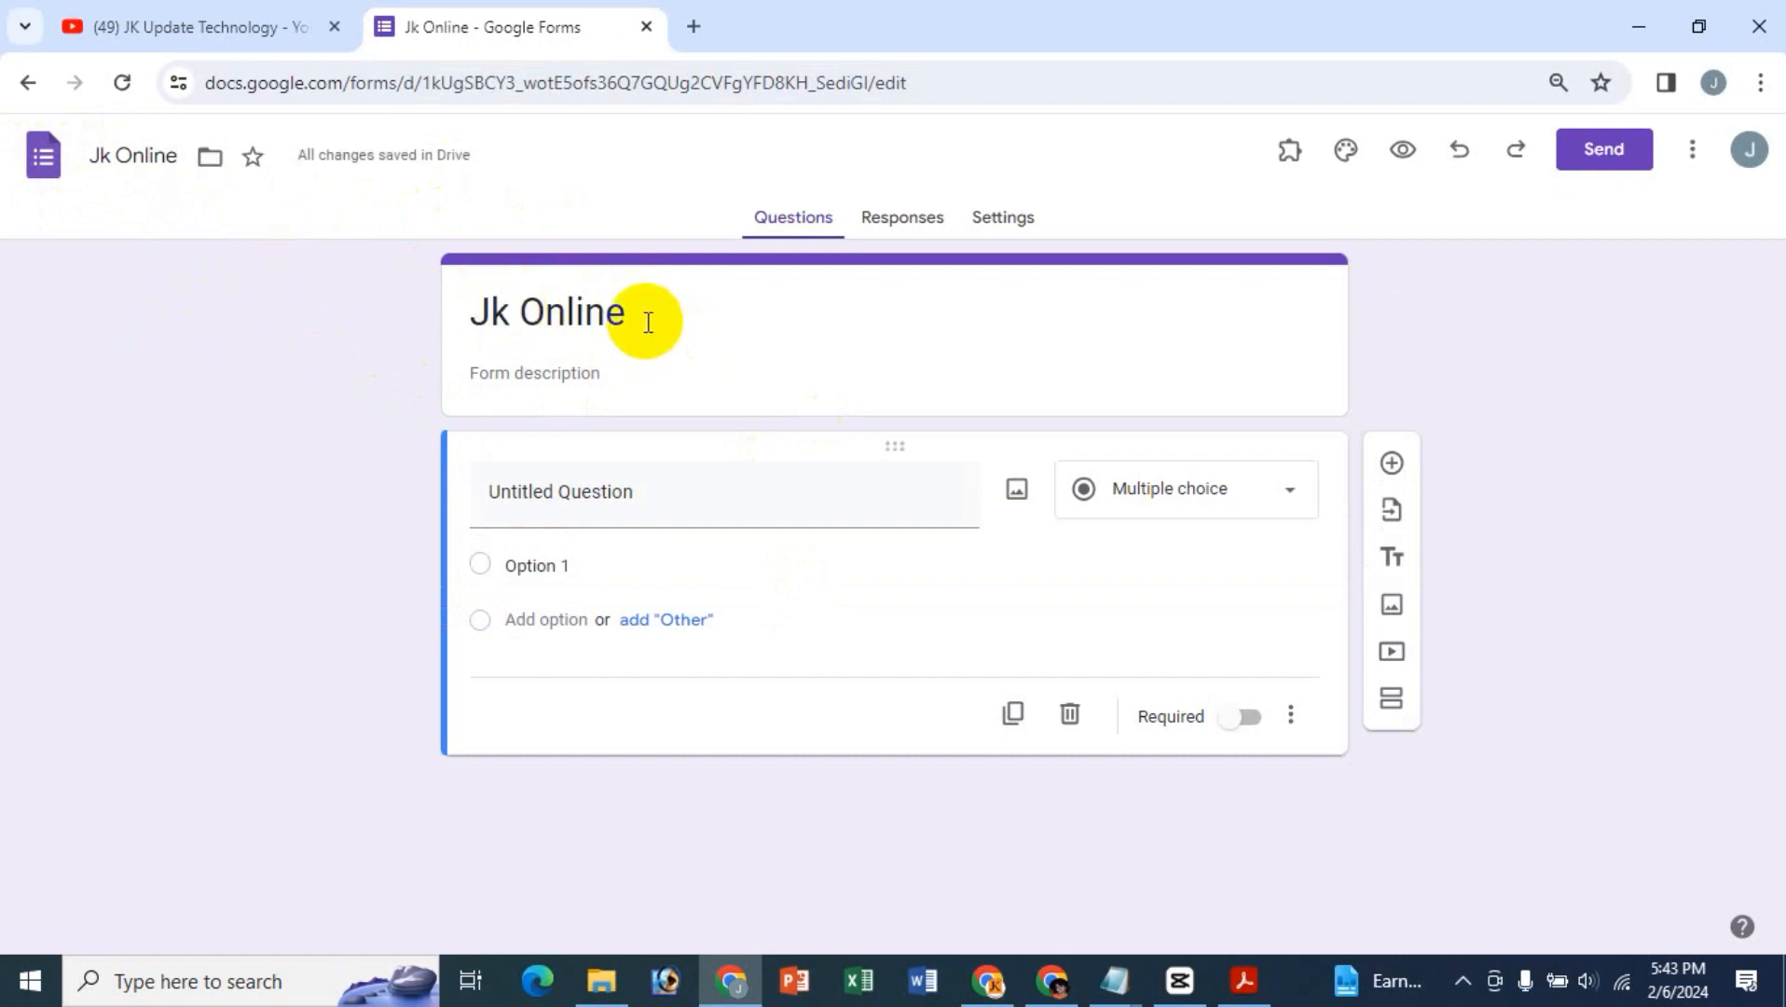
- Try bold, italic and underline on the form title, cancel adding a link, and remove the formatting
drag(648, 321, 466, 320)
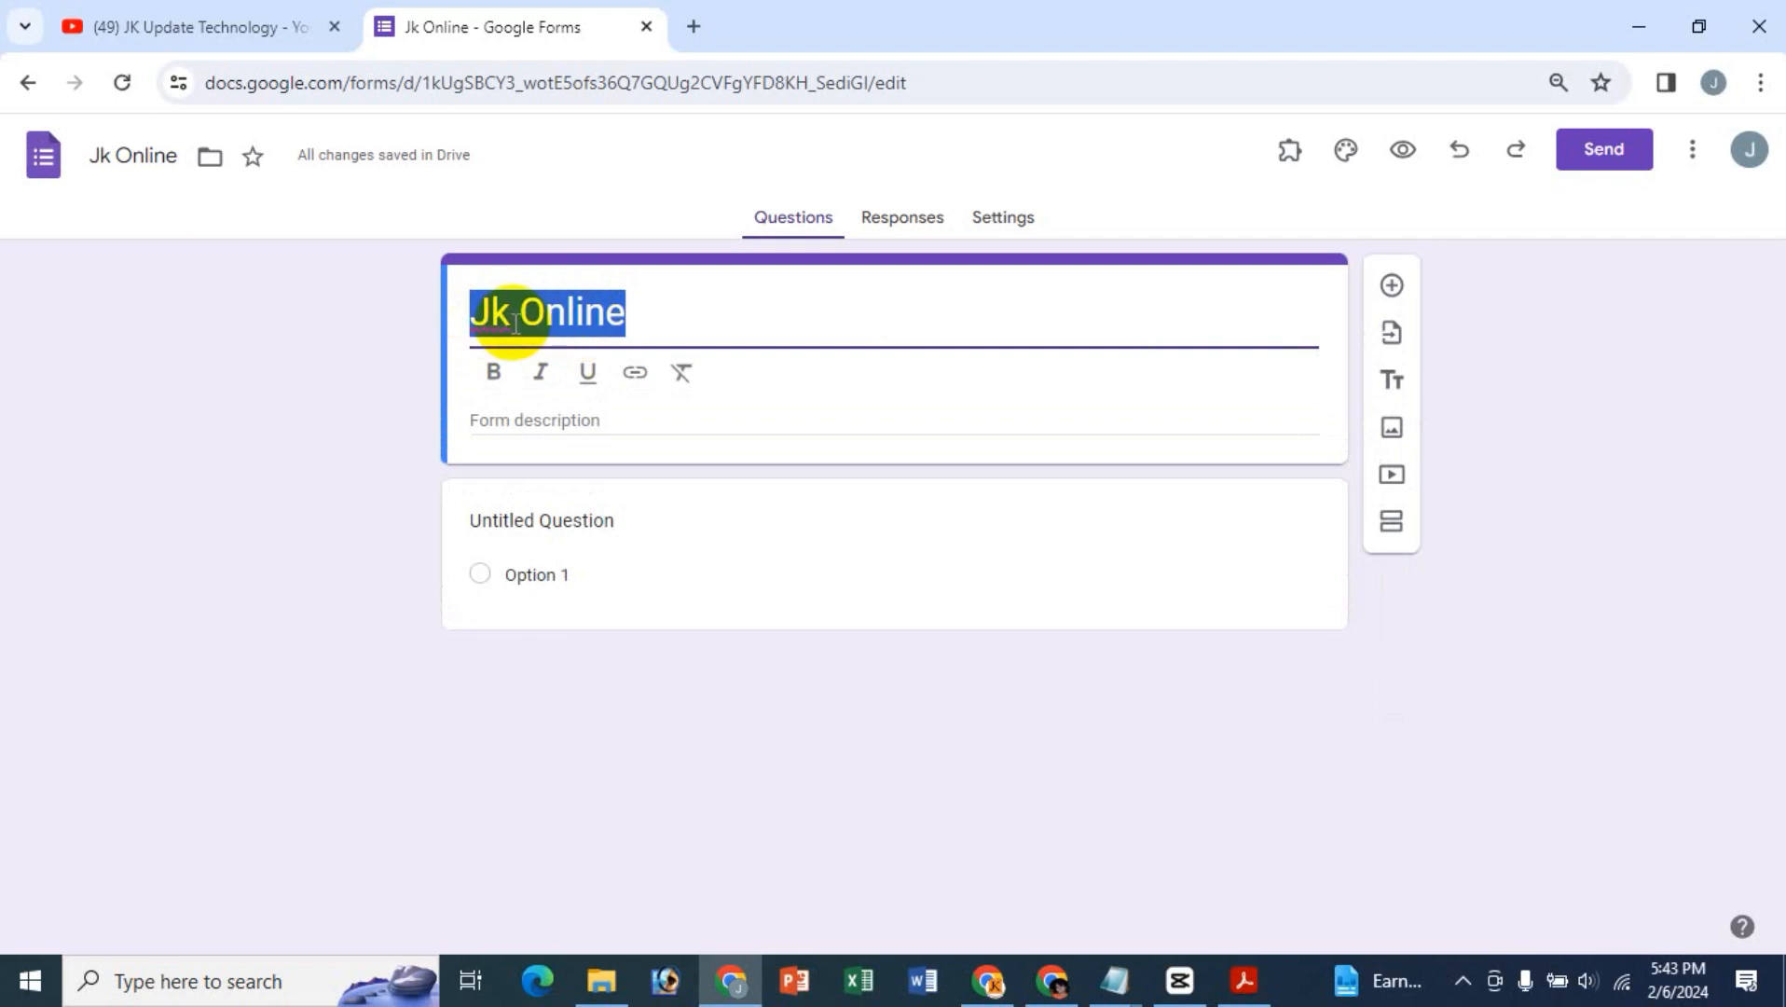
click(494, 372)
click(539, 374)
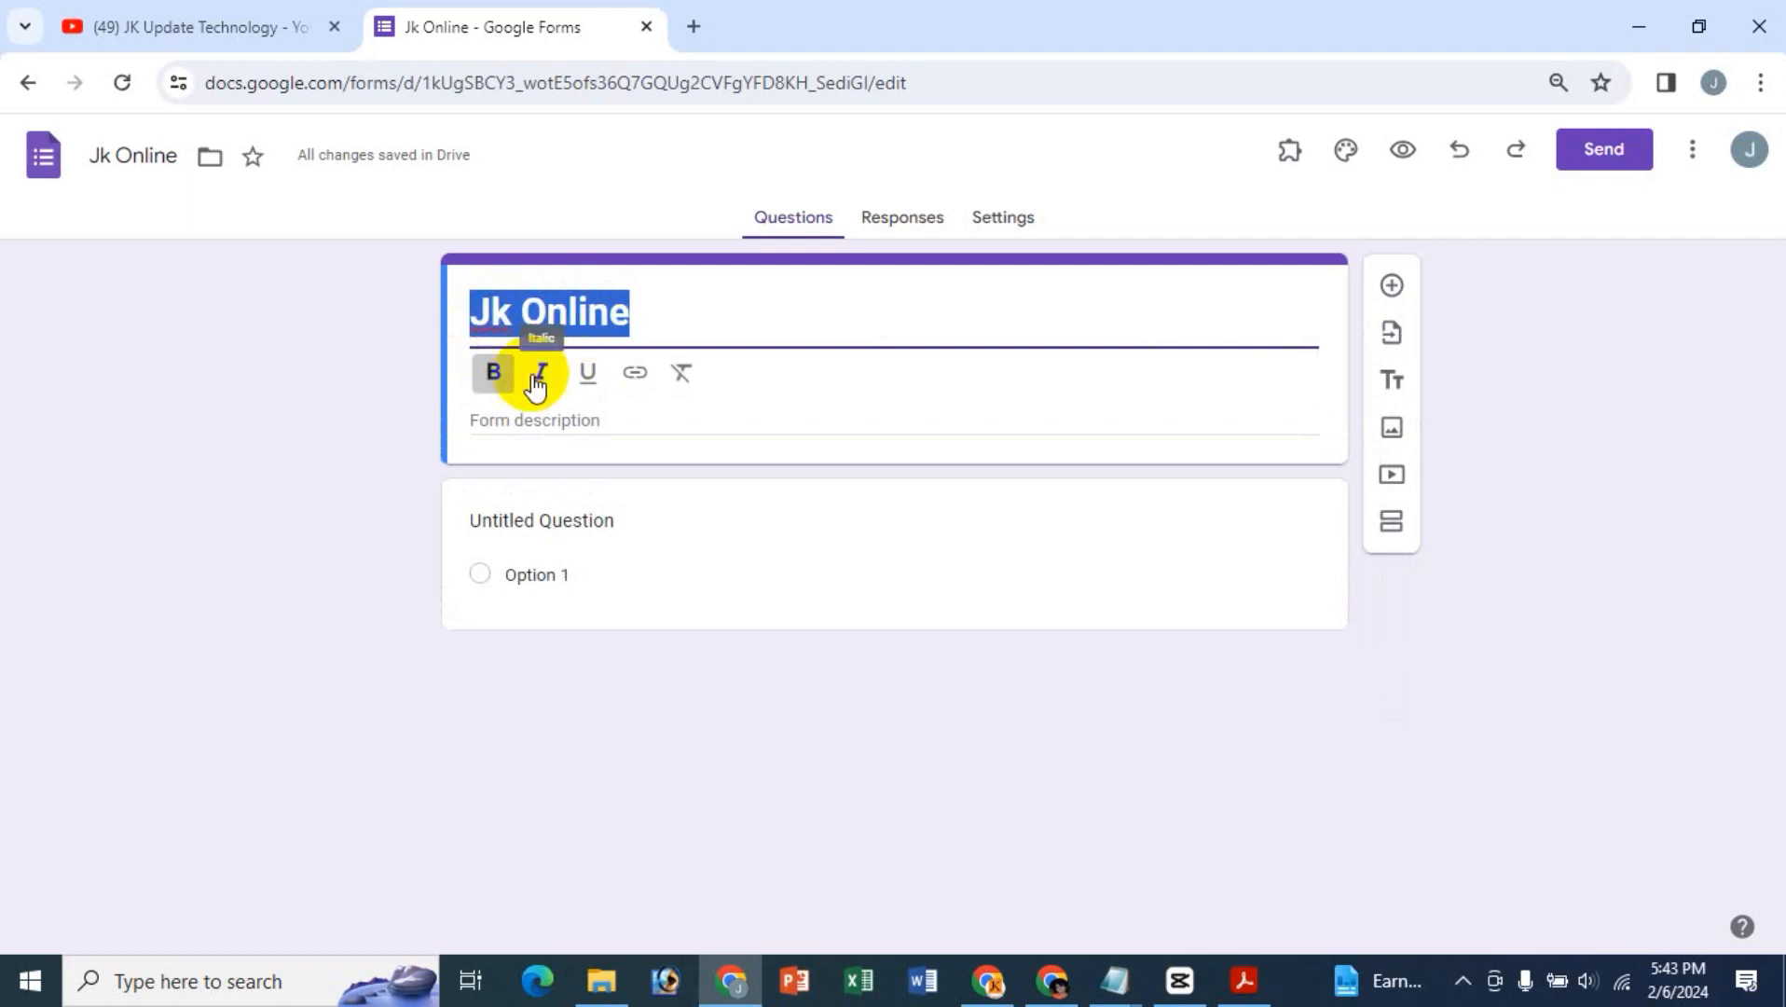
click(587, 375)
click(637, 372)
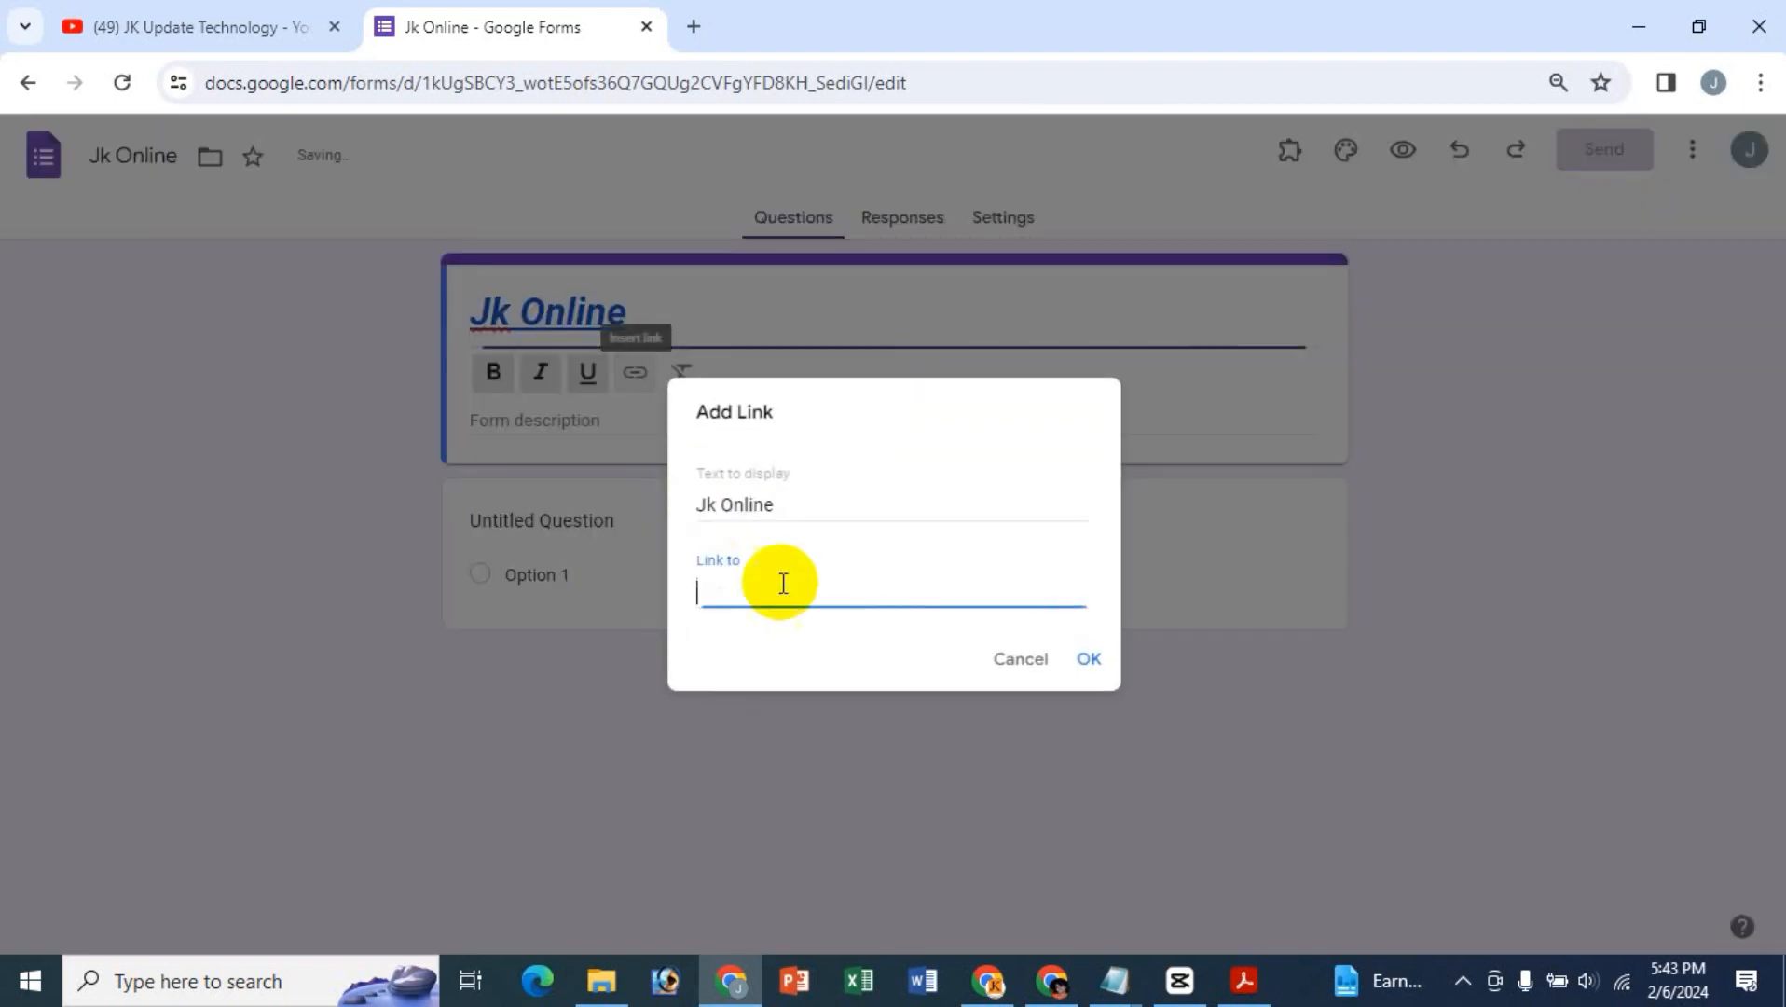
click(996, 664)
click(683, 374)
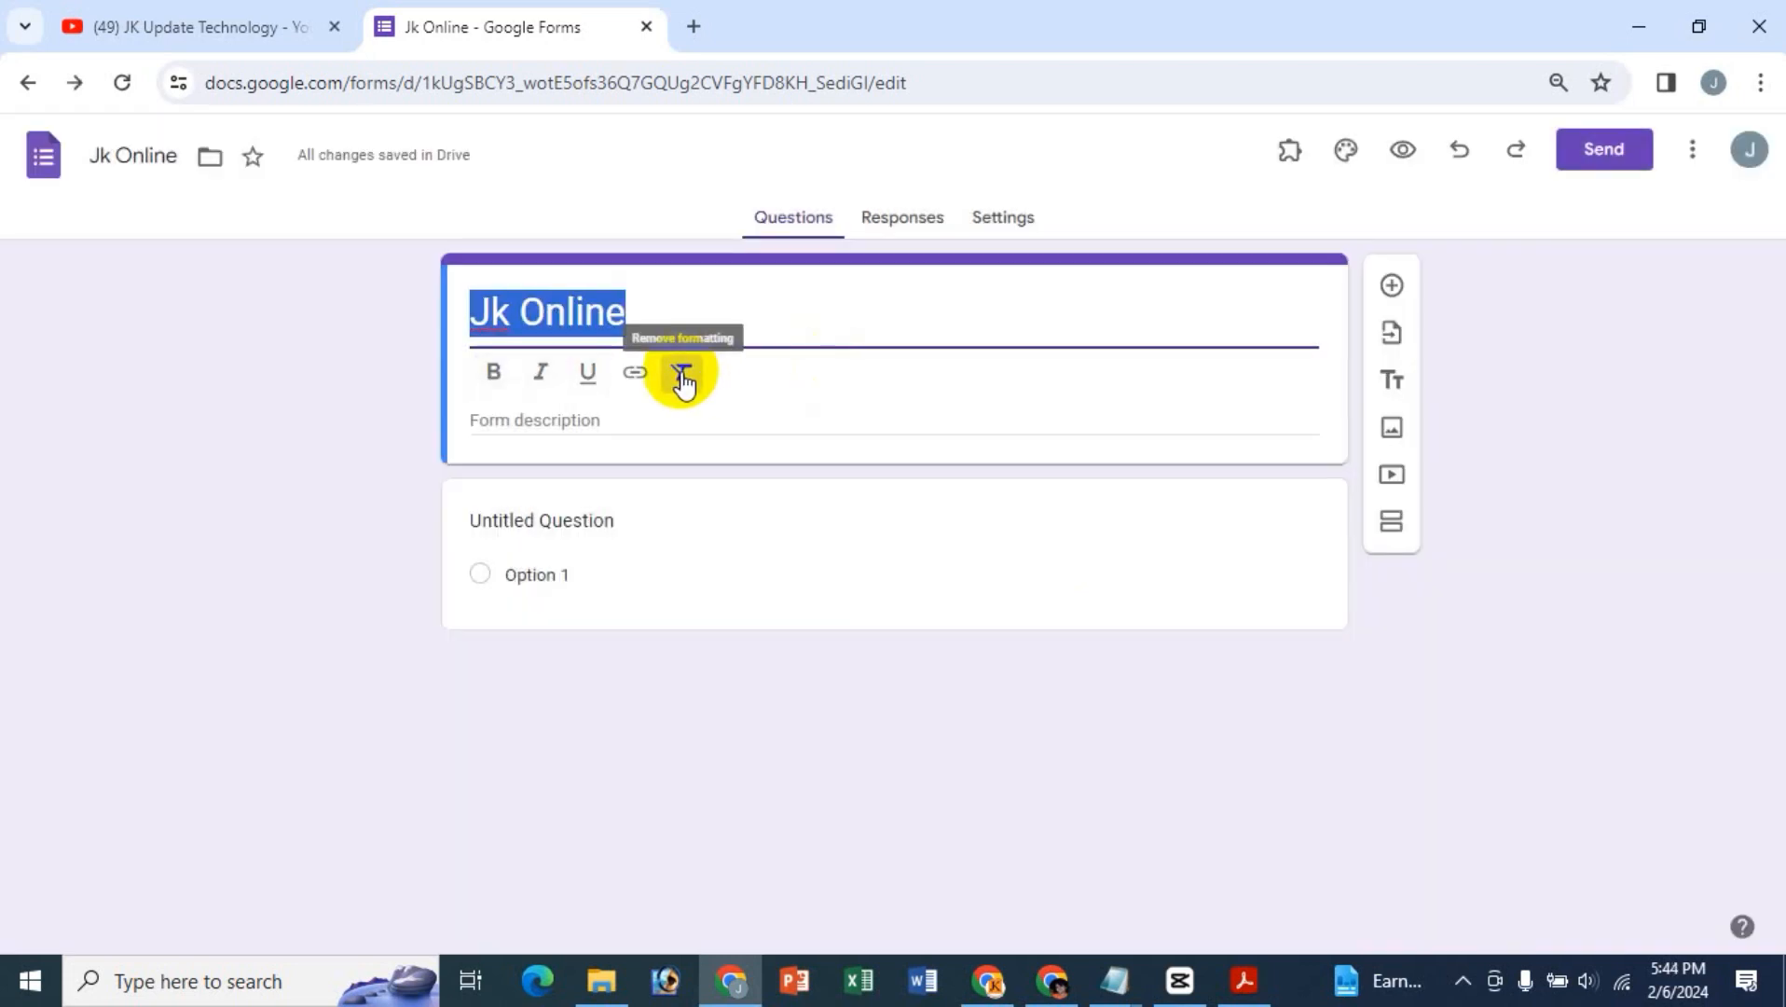
- Make the form title bold and enter "kd ds dsfkds sdf sdfds" as the form description
click(494, 377)
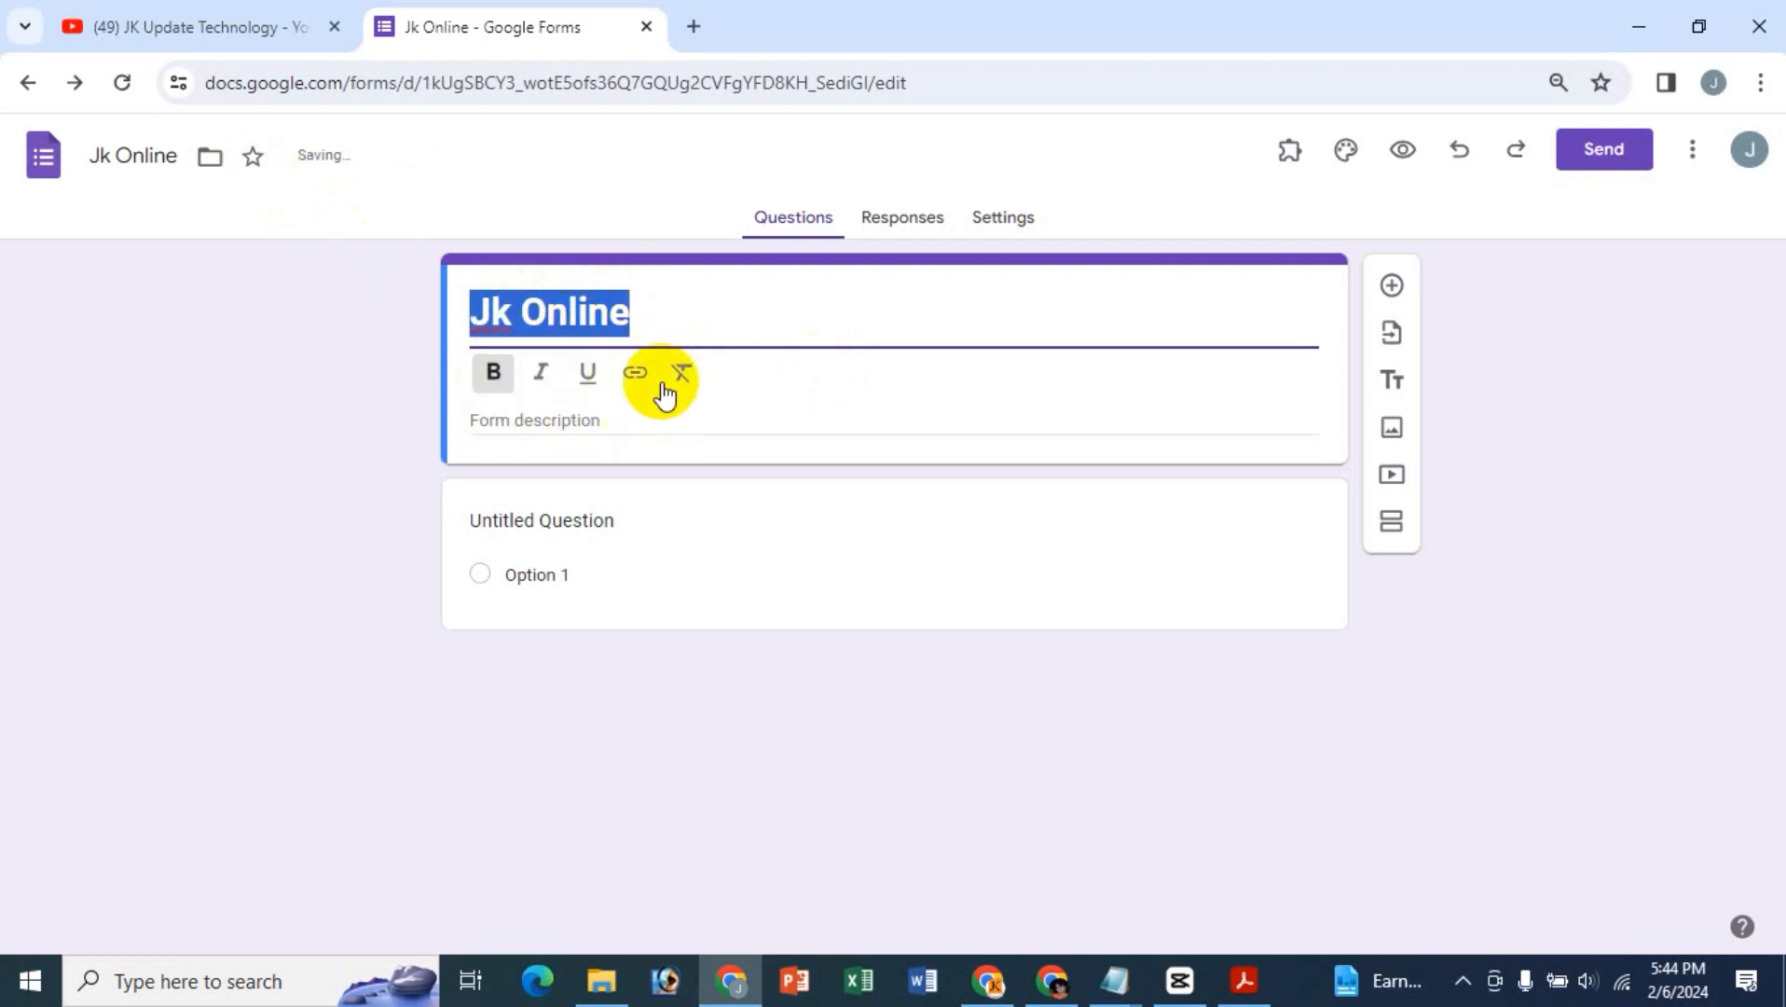
click(517, 431)
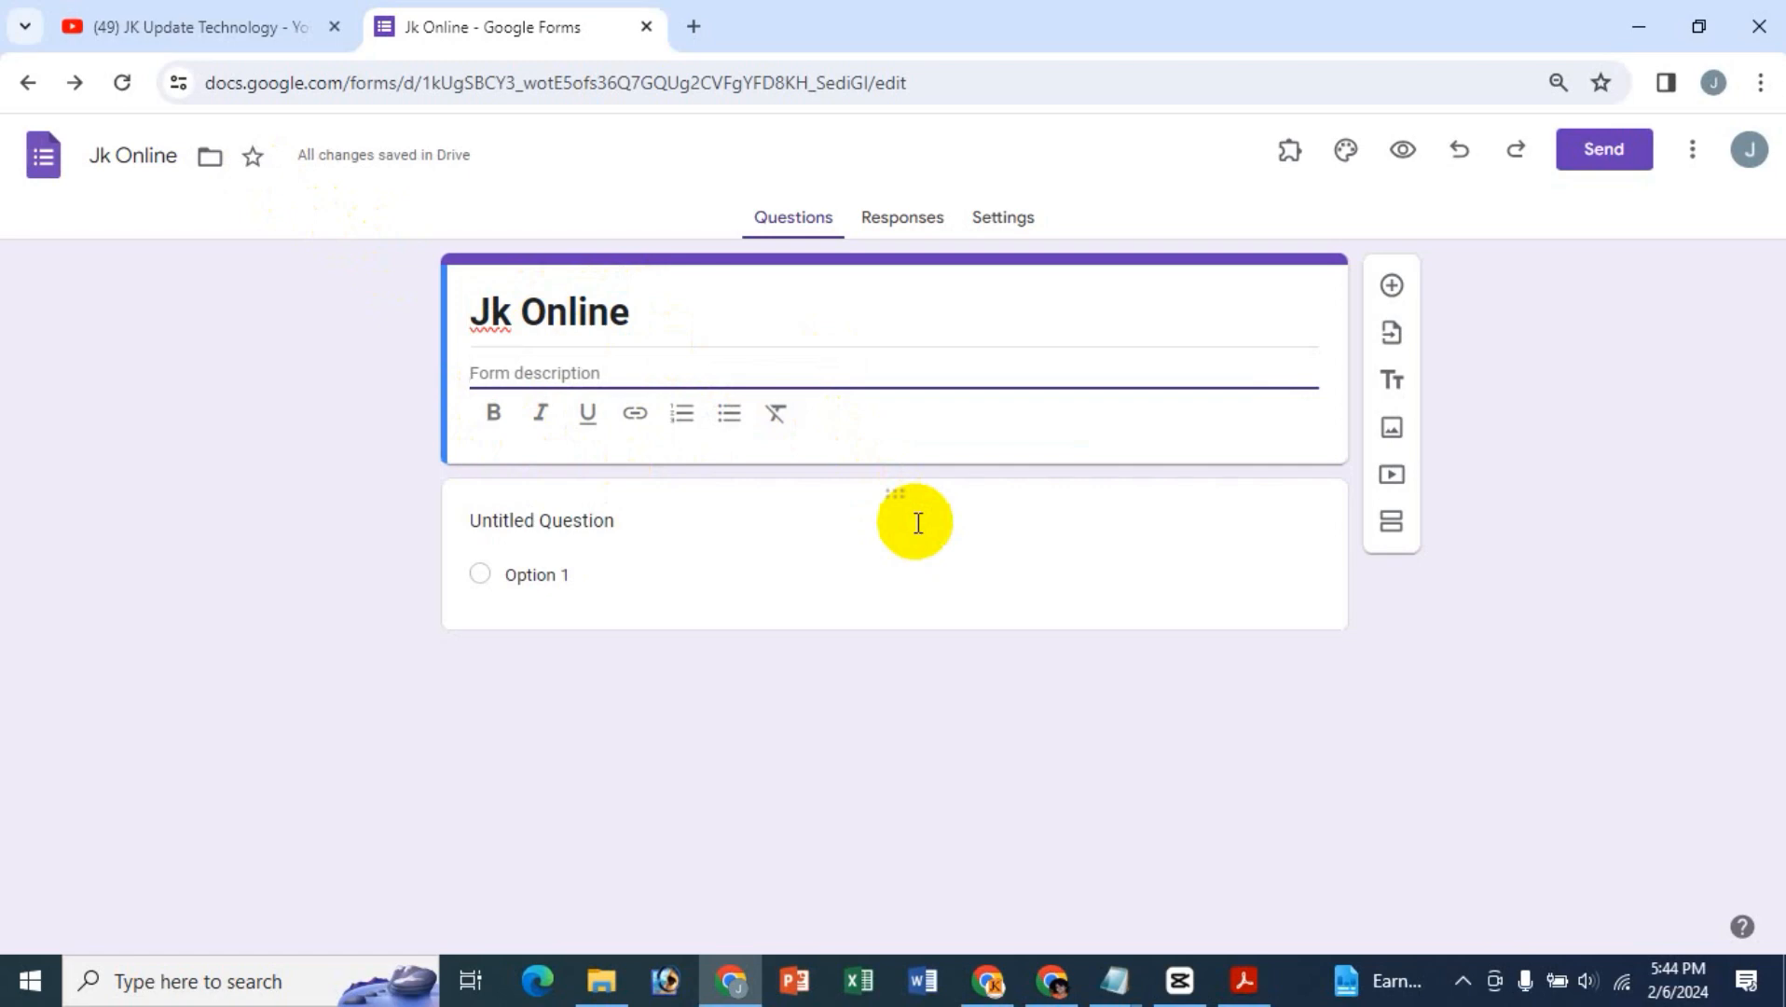
text(kd ds dsfkds sdf sdfds)
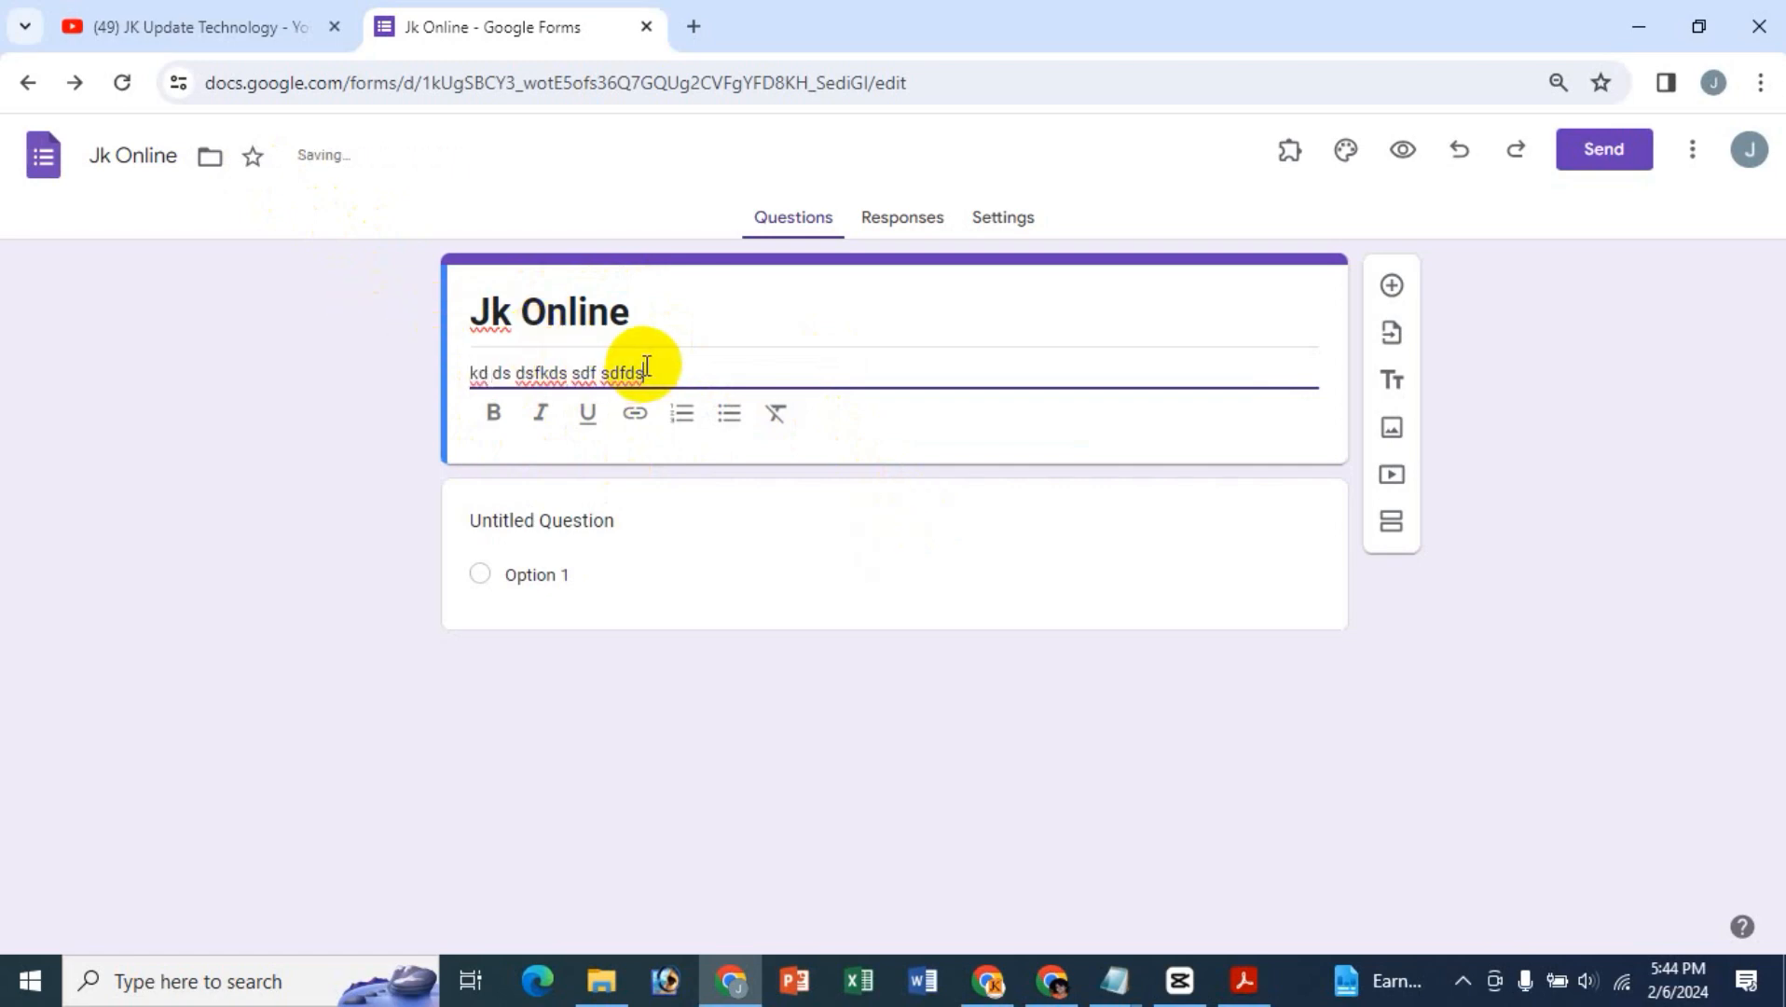
- Try bold on the form description, cancel adding a link to it, and remove the formatting
drag(646, 372, 456, 378)
click(493, 412)
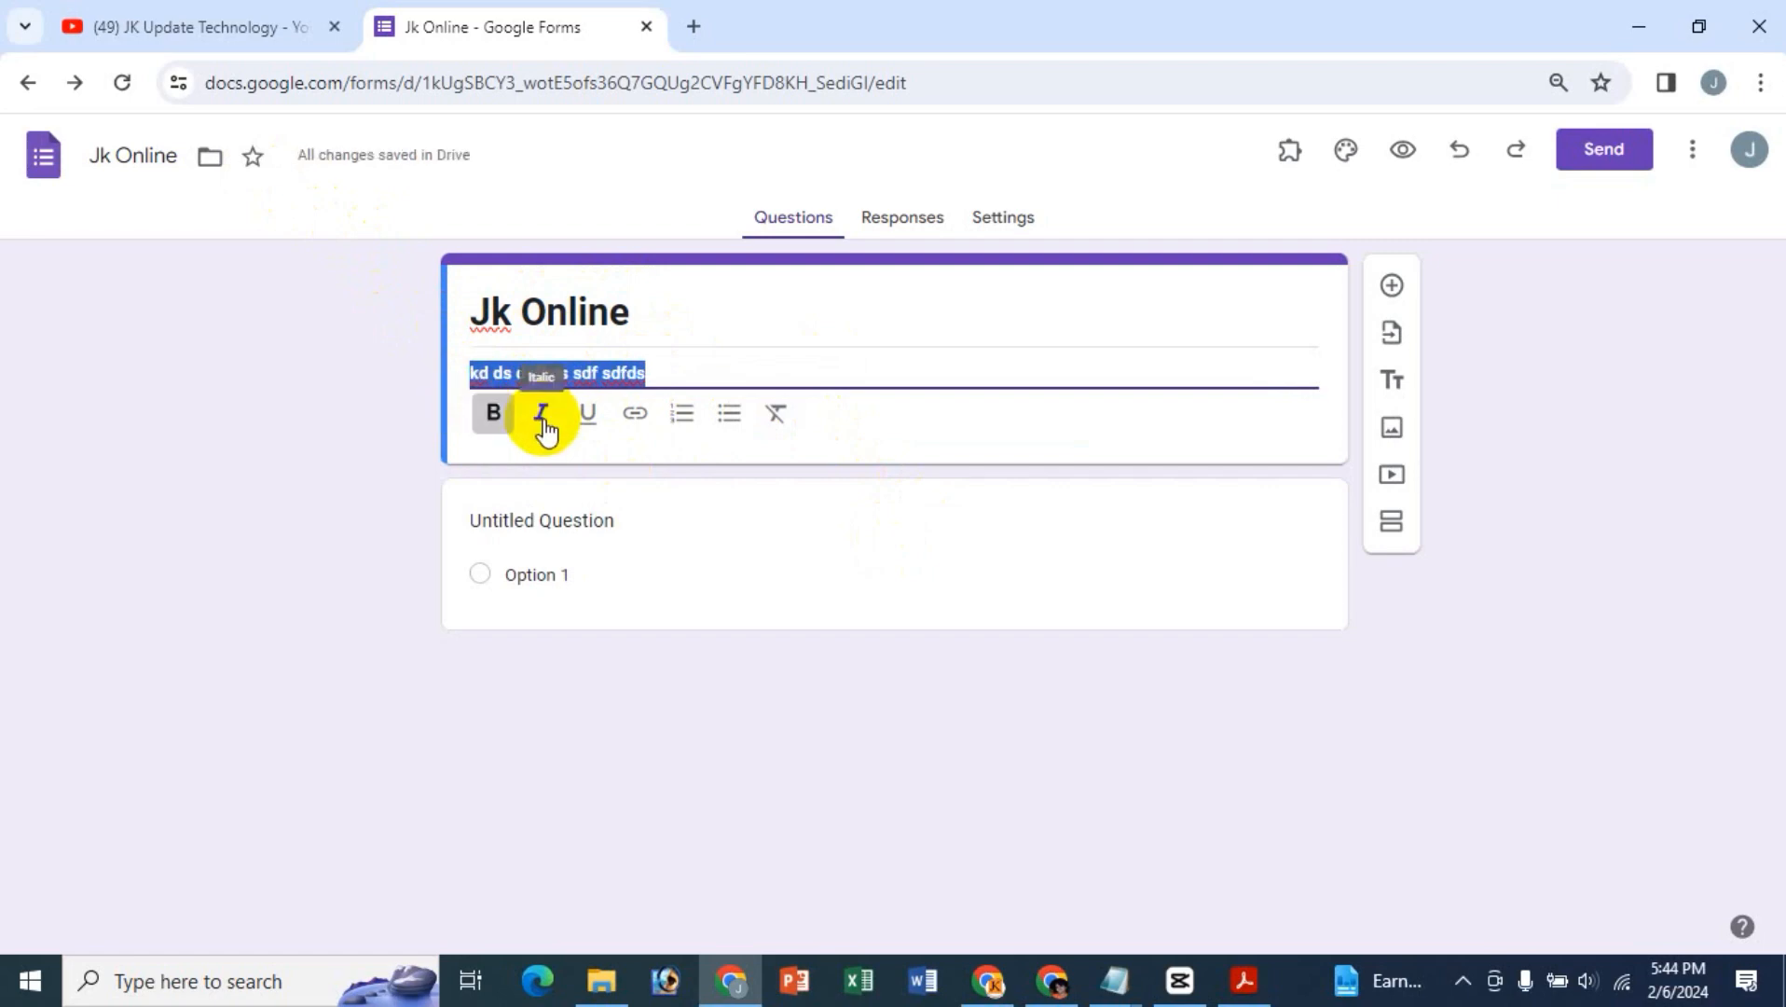
click(630, 417)
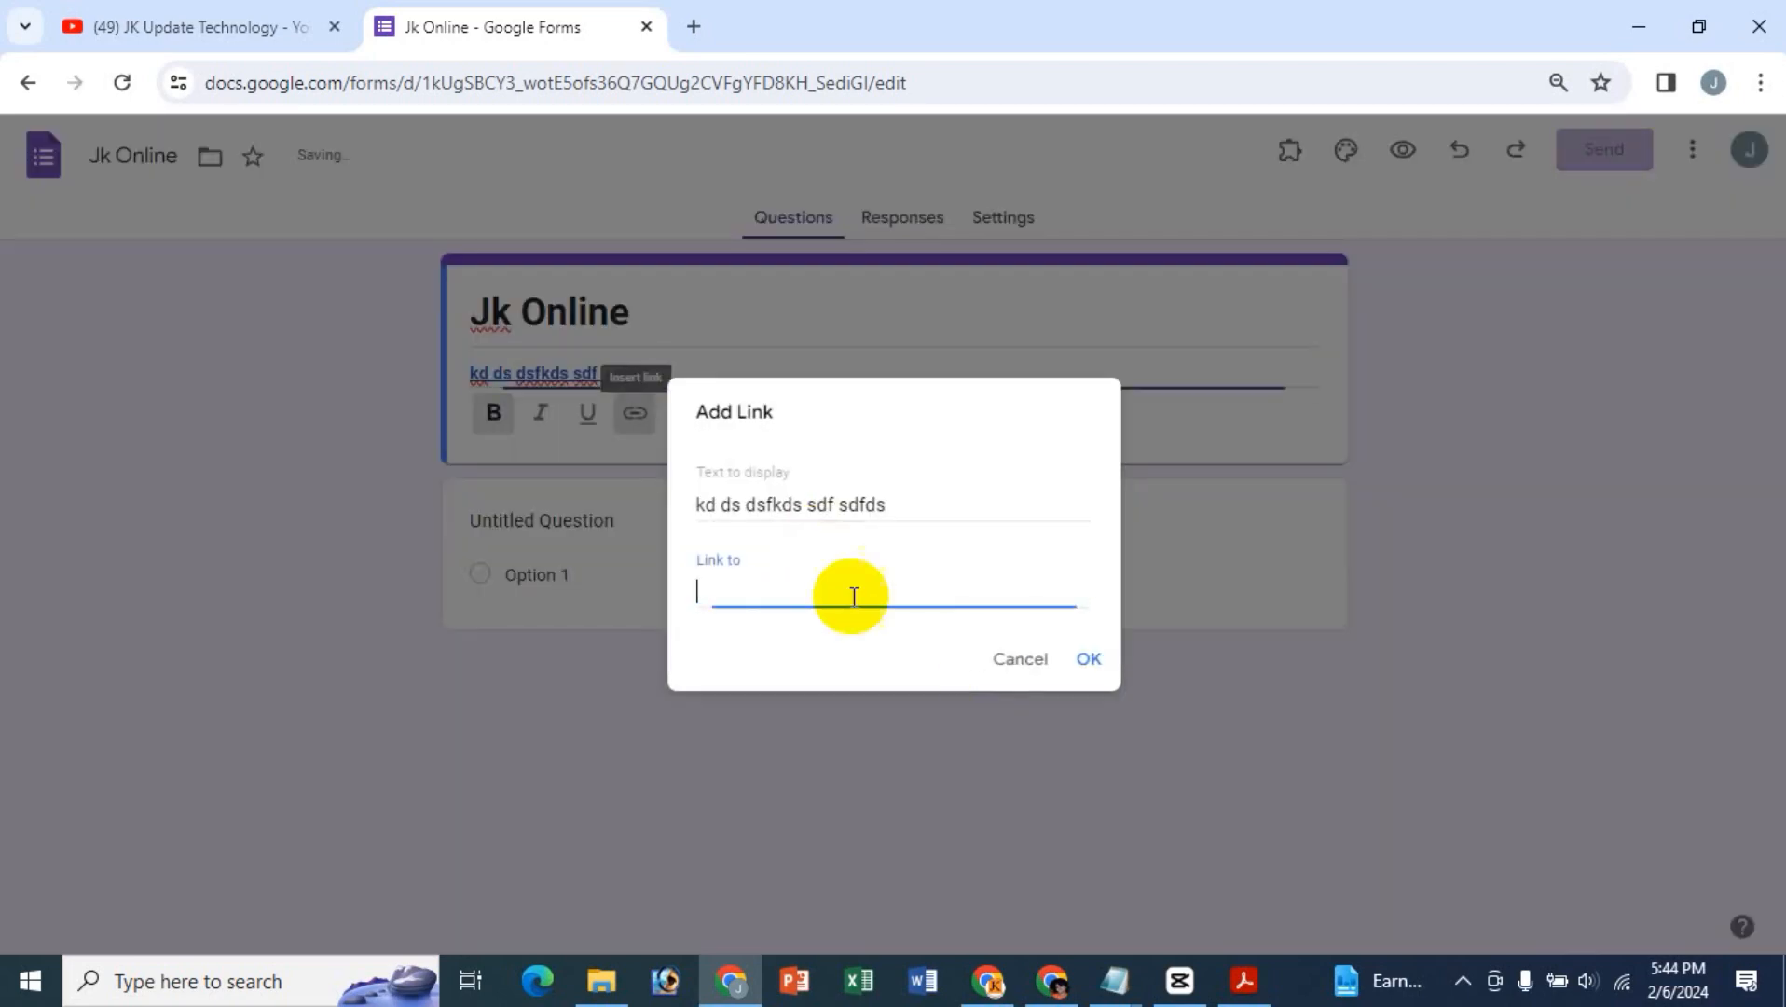
click(1014, 671)
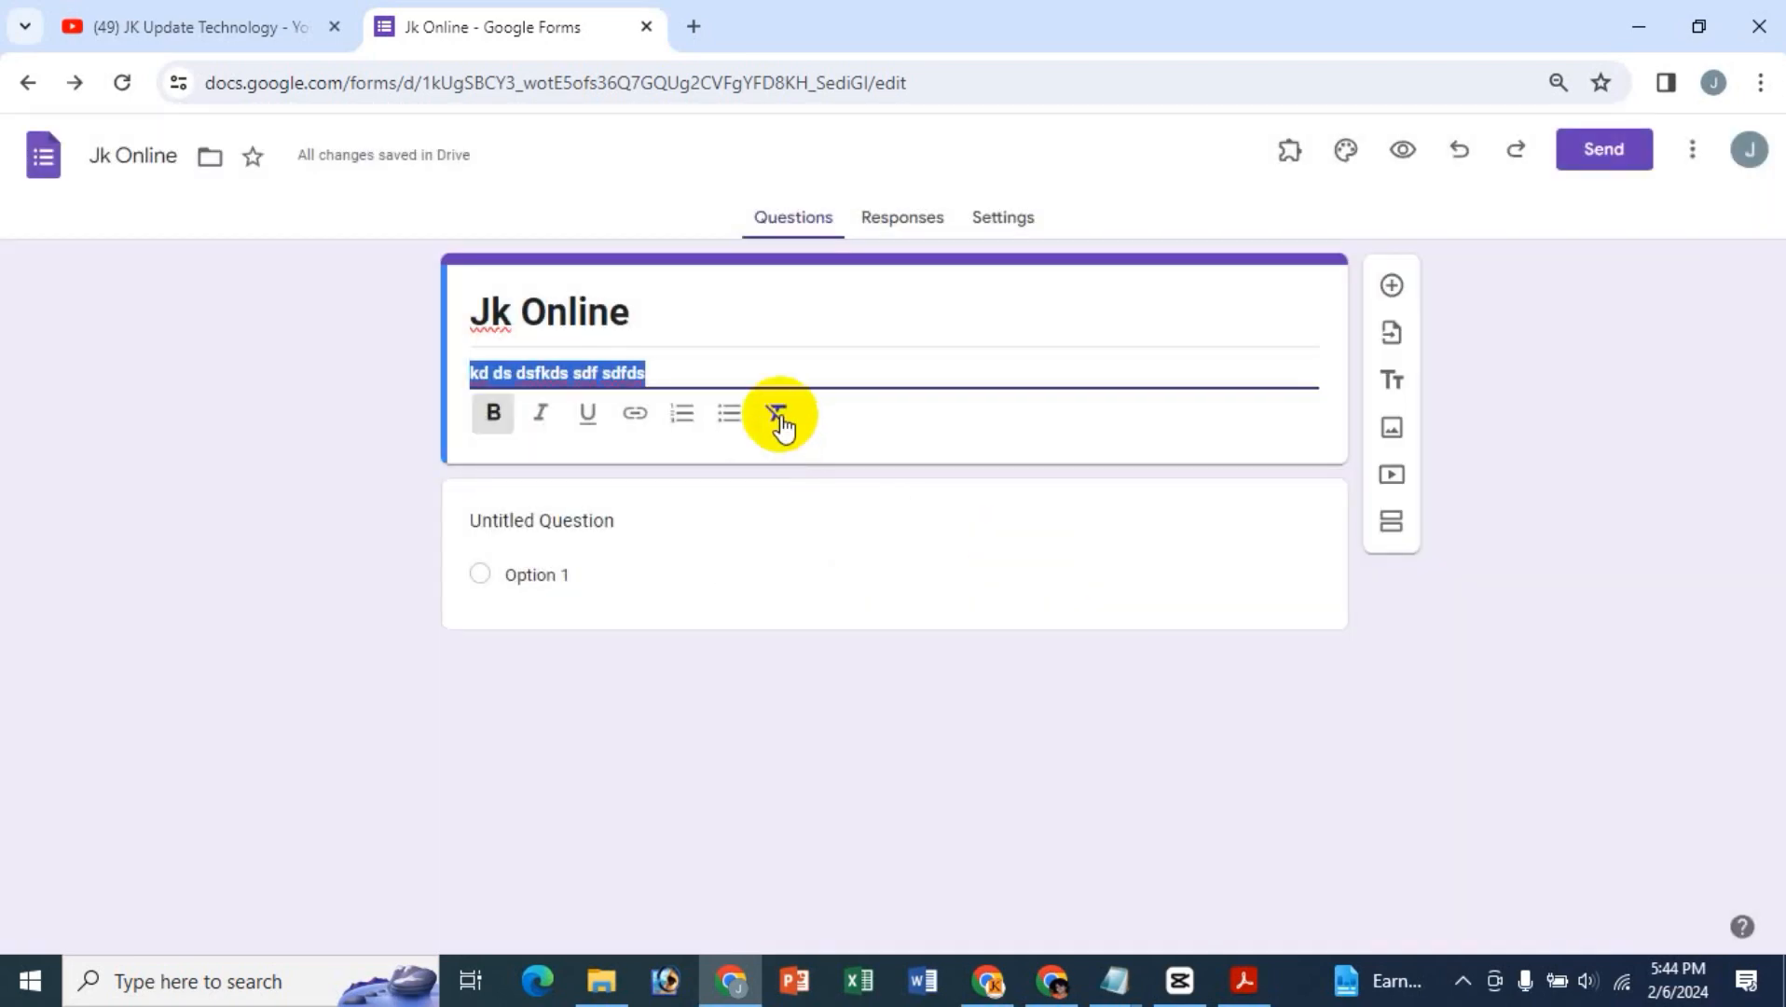
click(780, 419)
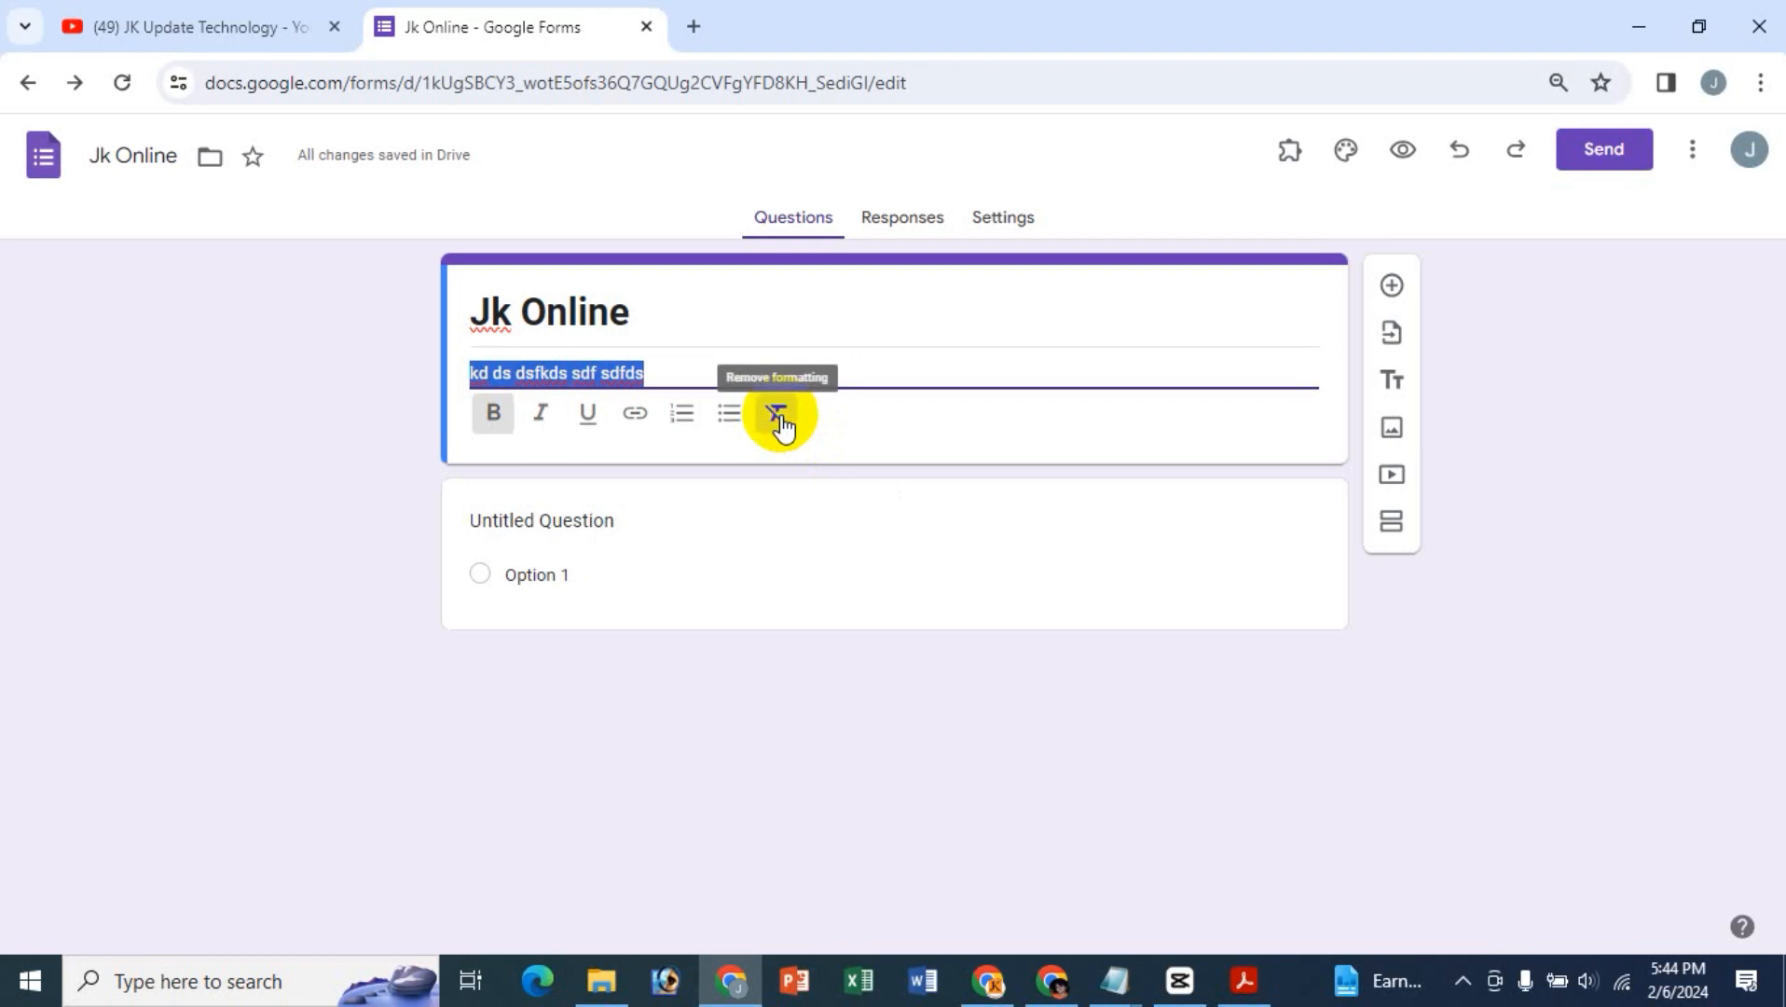
click(683, 373)
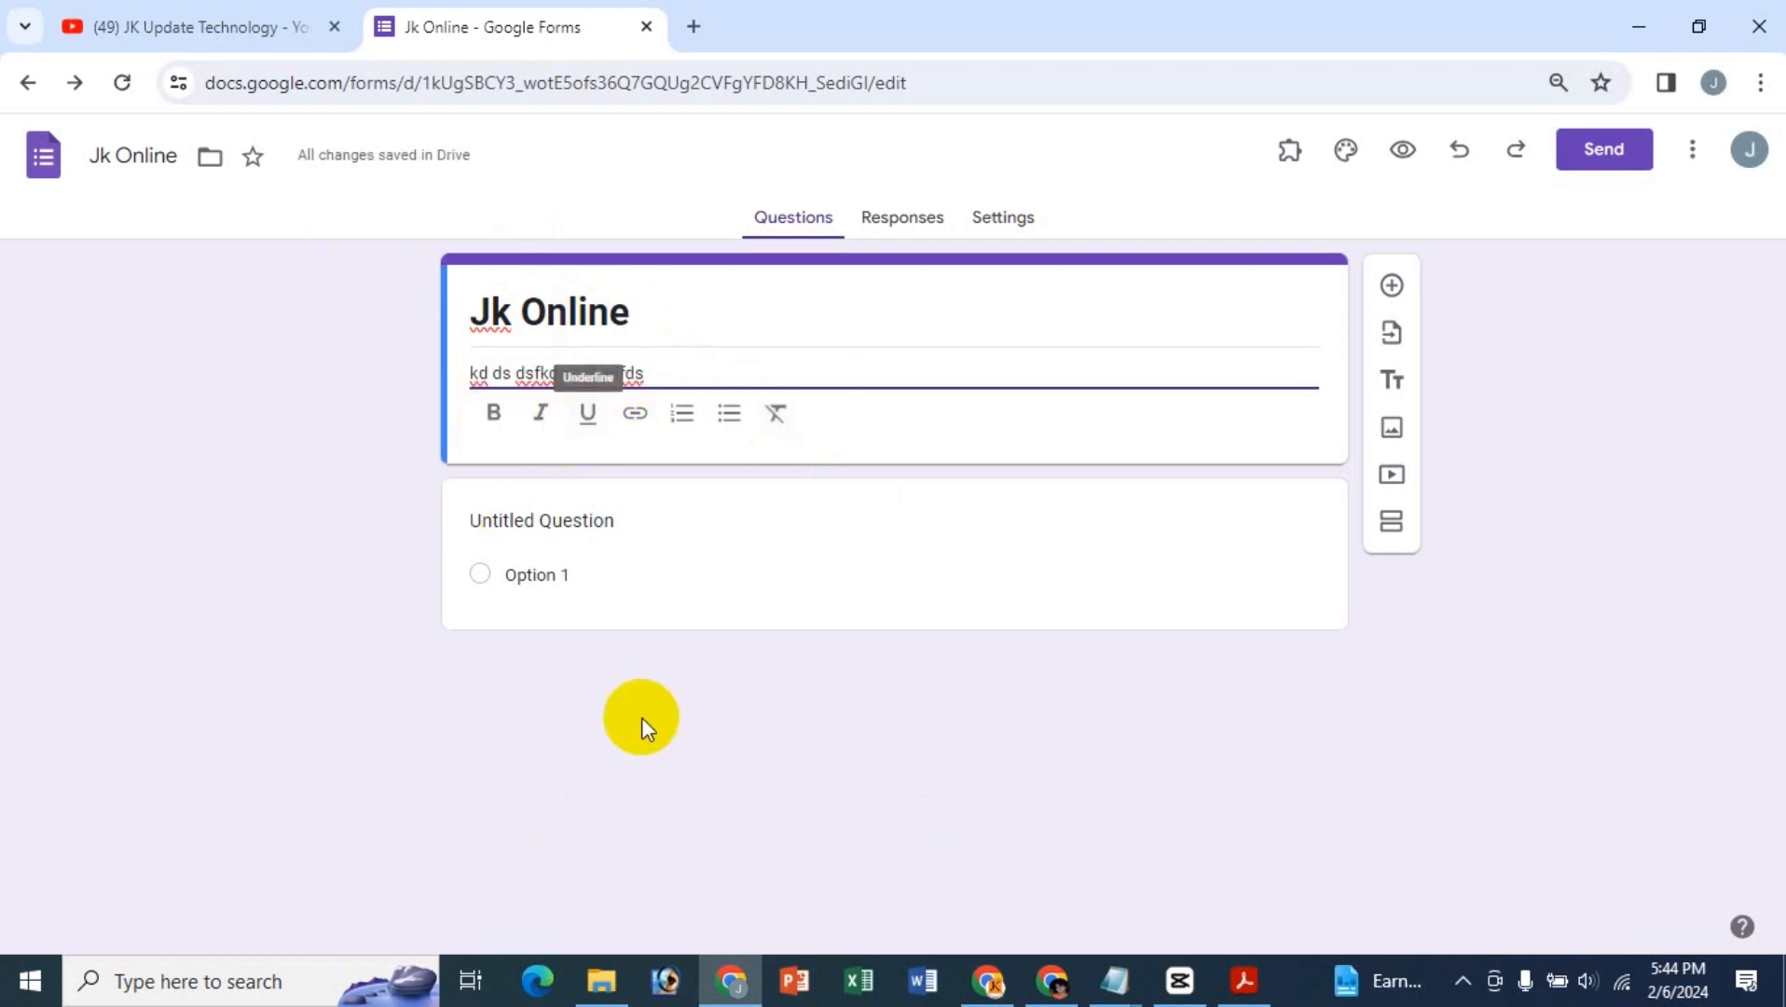
- Title the untitled question "first name" and make it required
click(535, 530)
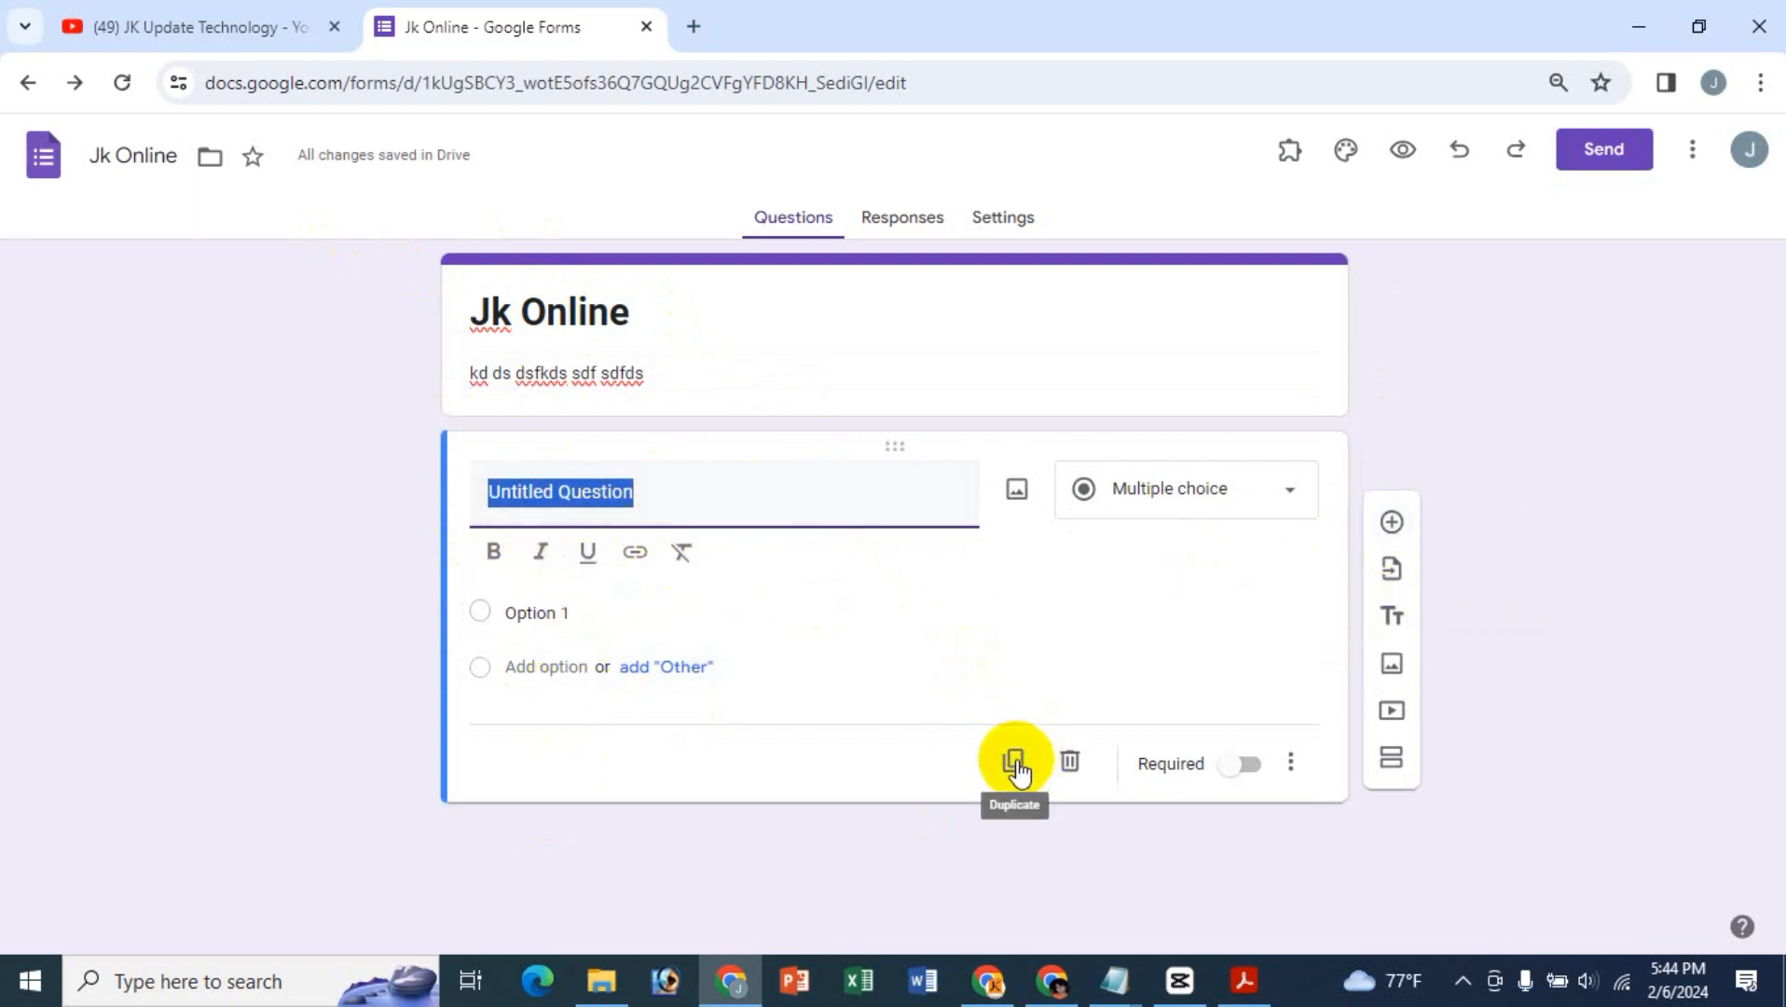
text(fr)
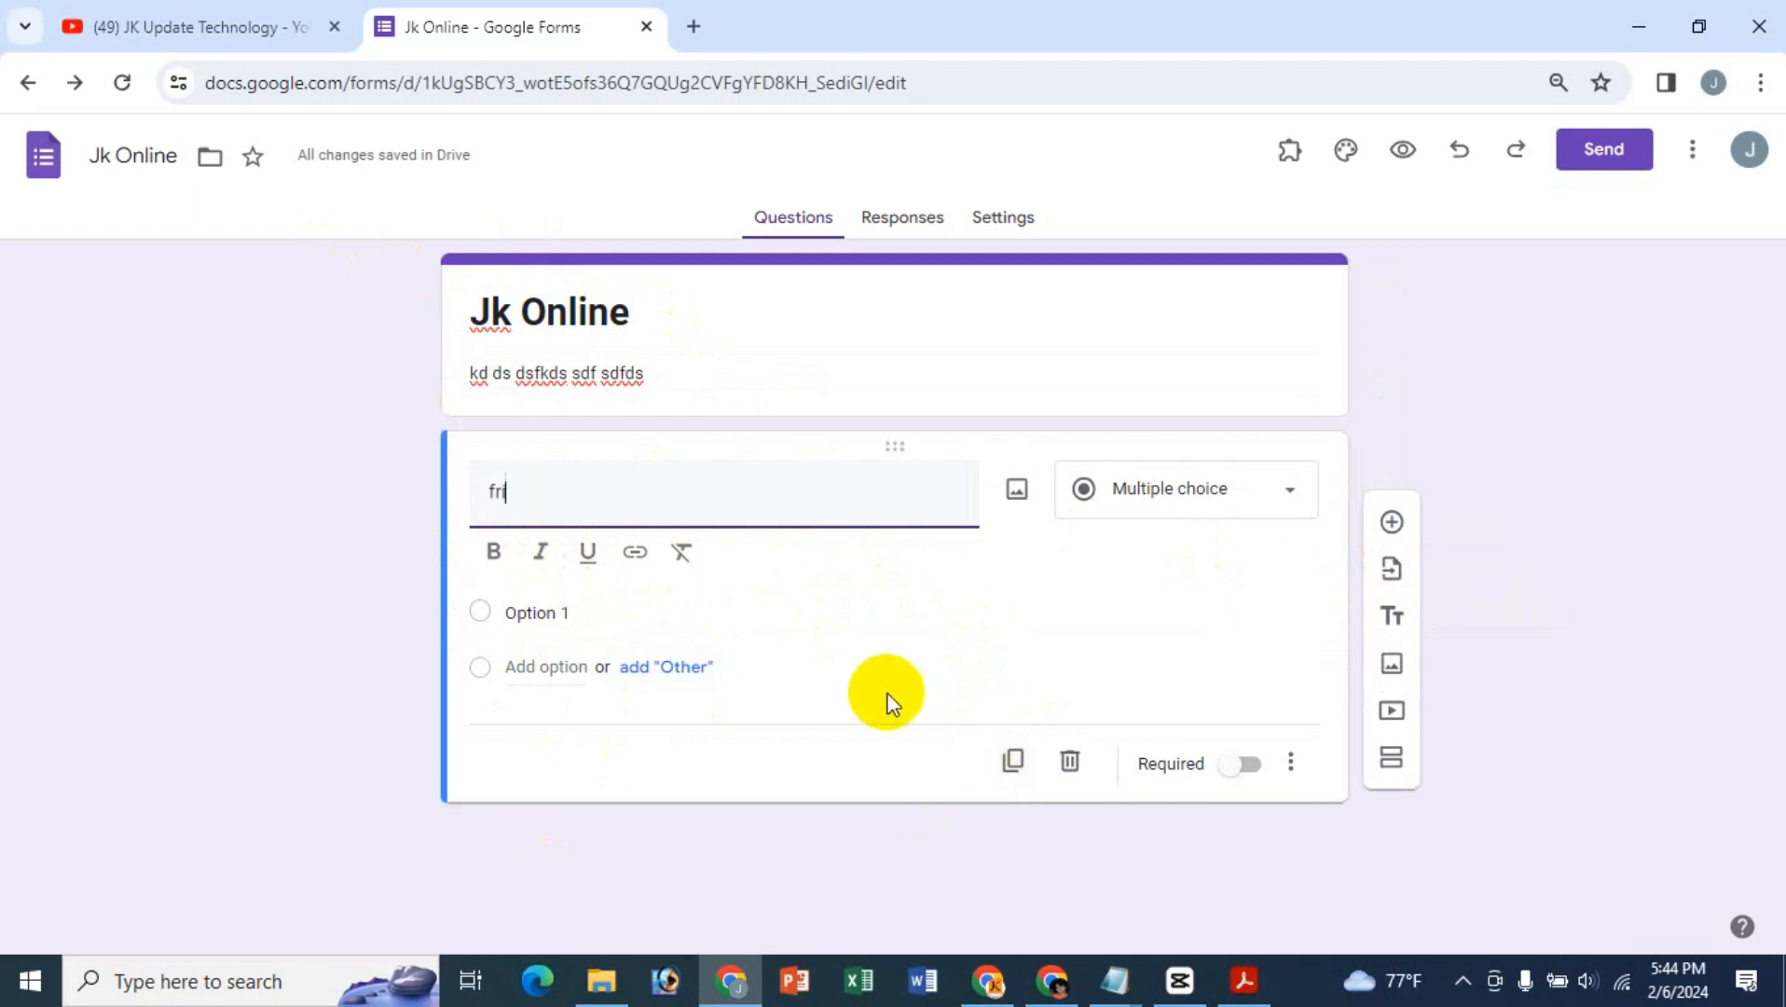
text(i)
key(BackSpace)
key(BackSpace)
key(BackSpace)
text(fi)
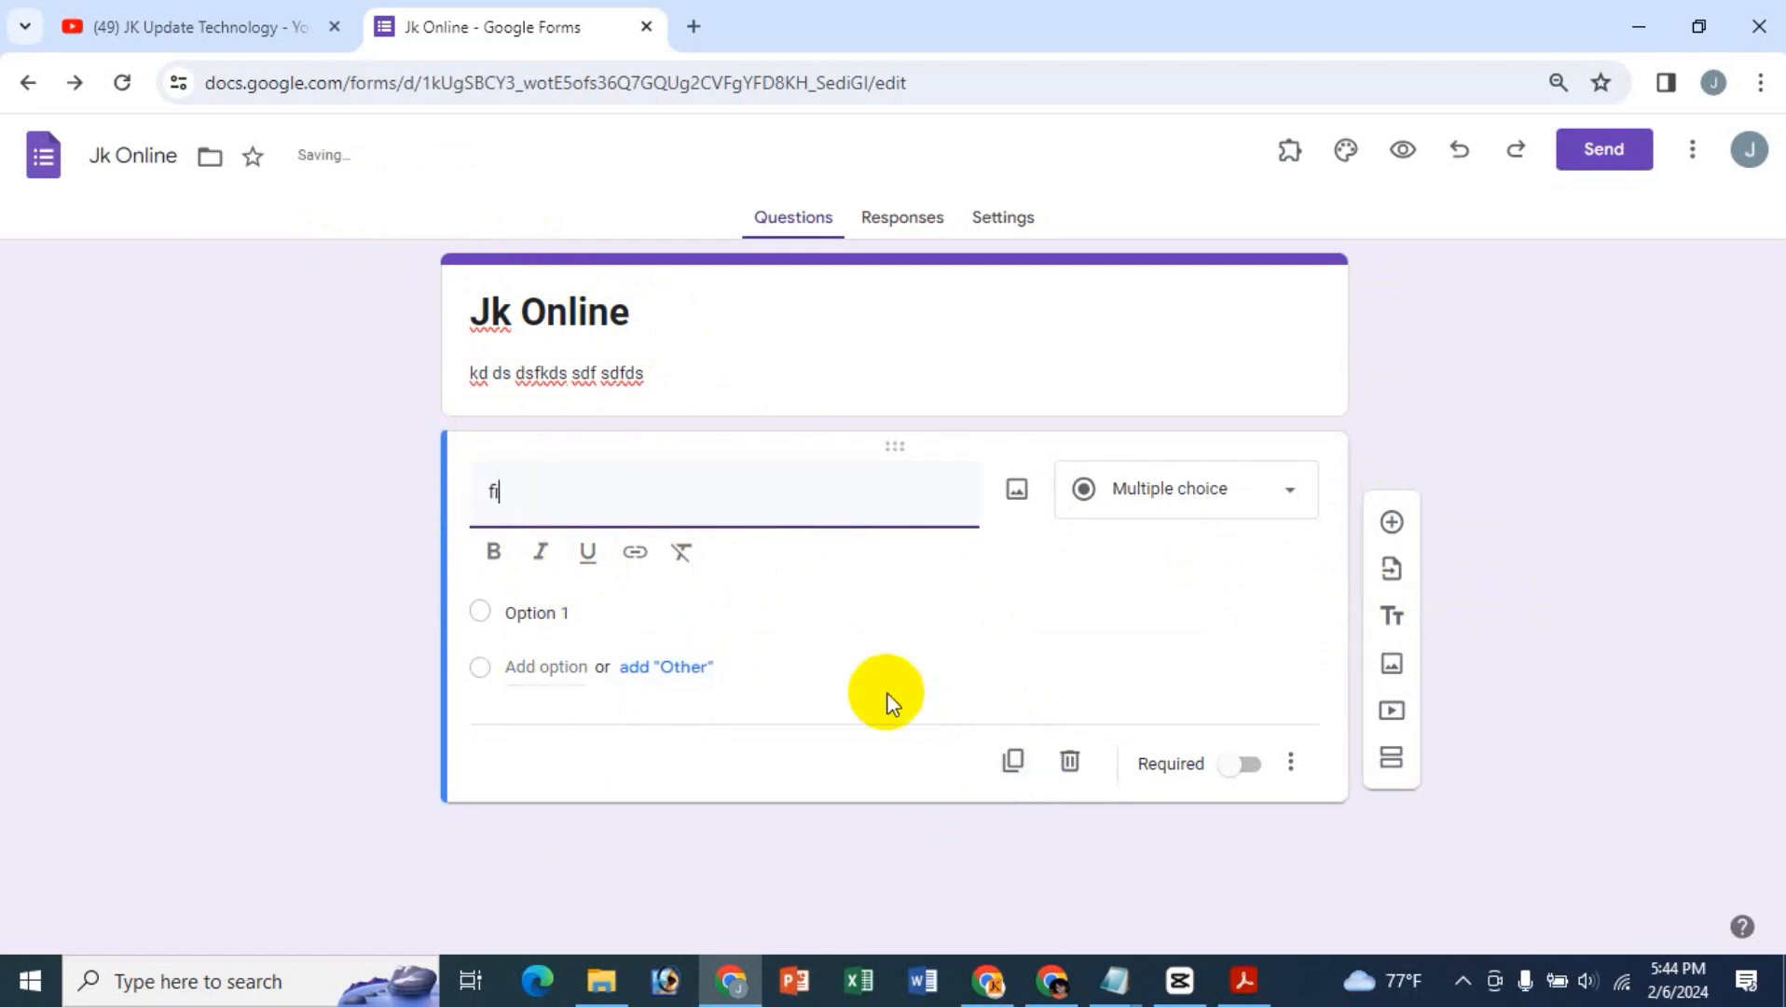
text(rst nam)
key(BackSpace)
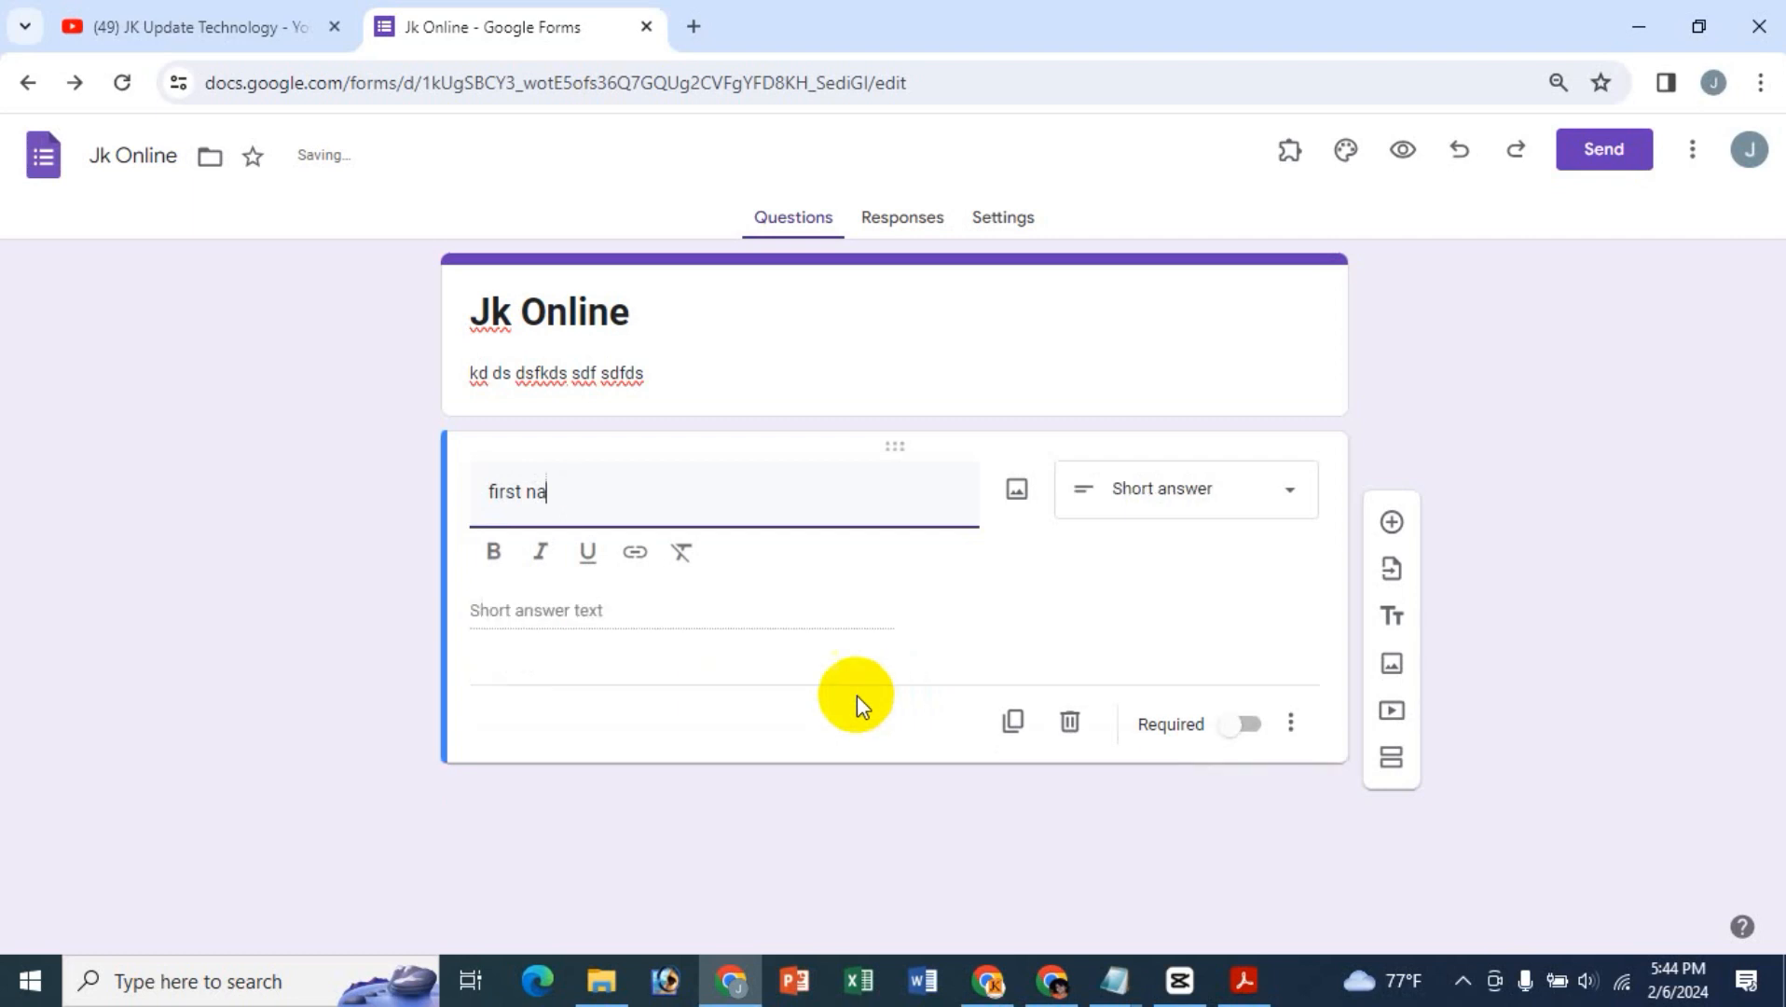
text(me)
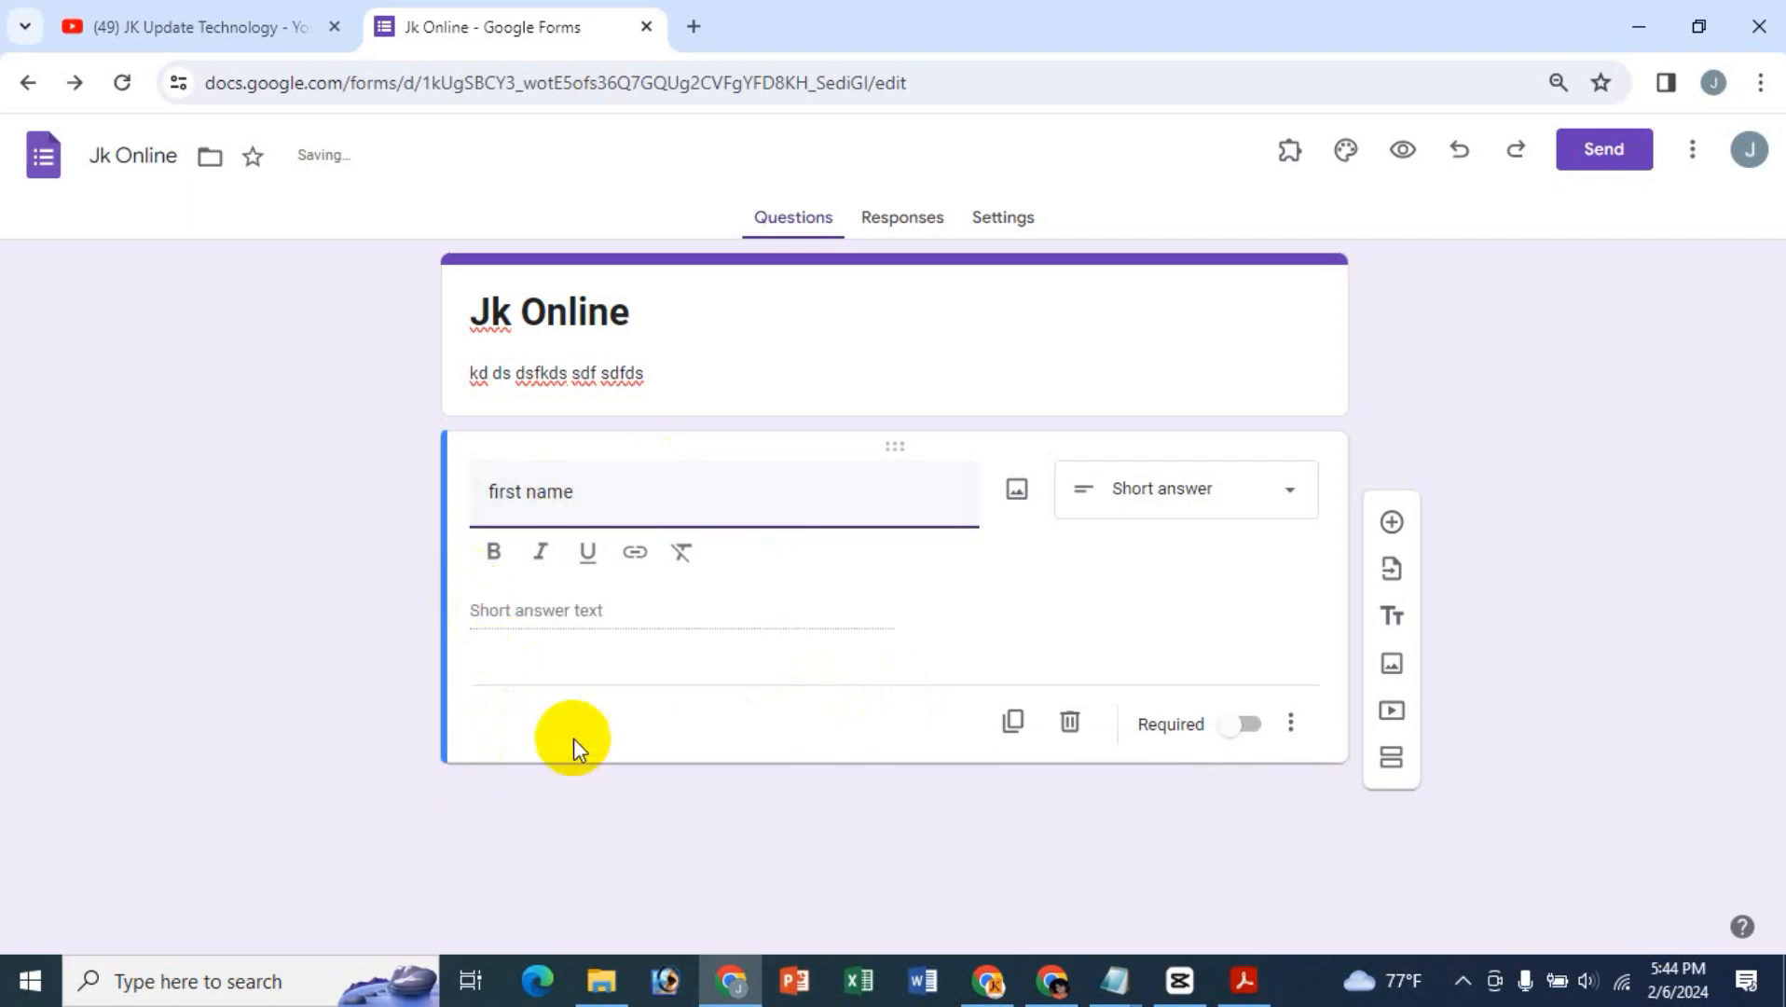
click(493, 551)
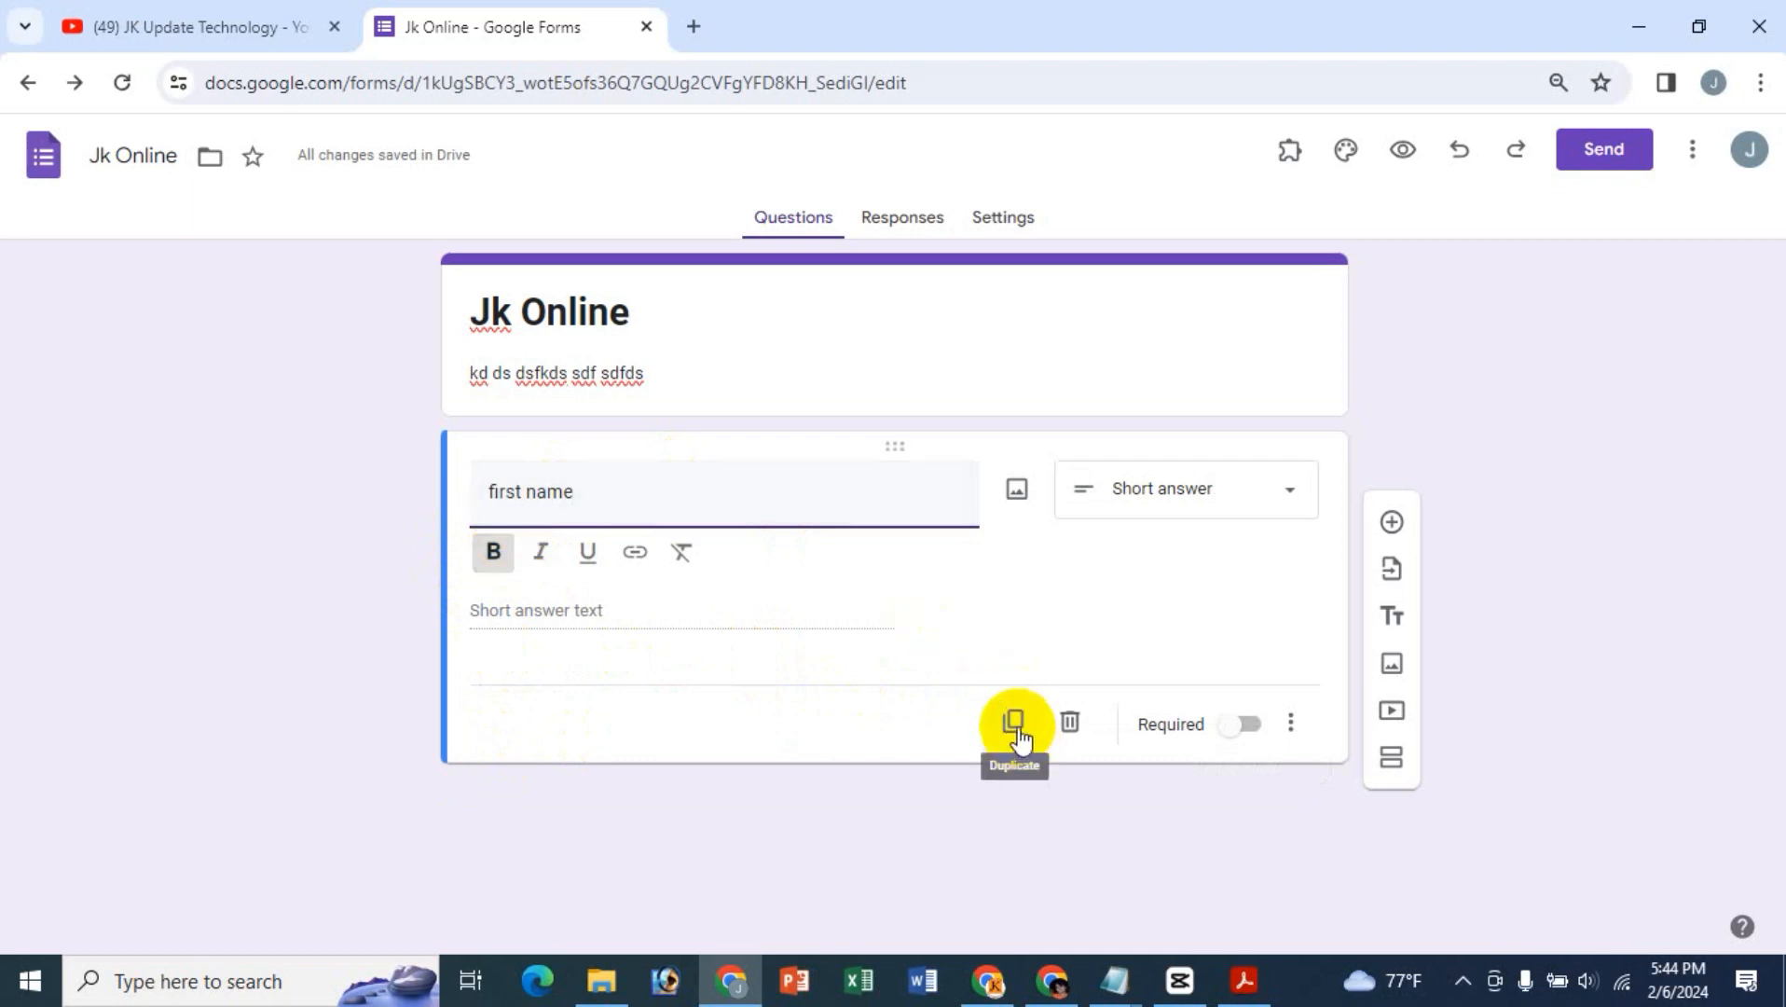
click(1242, 726)
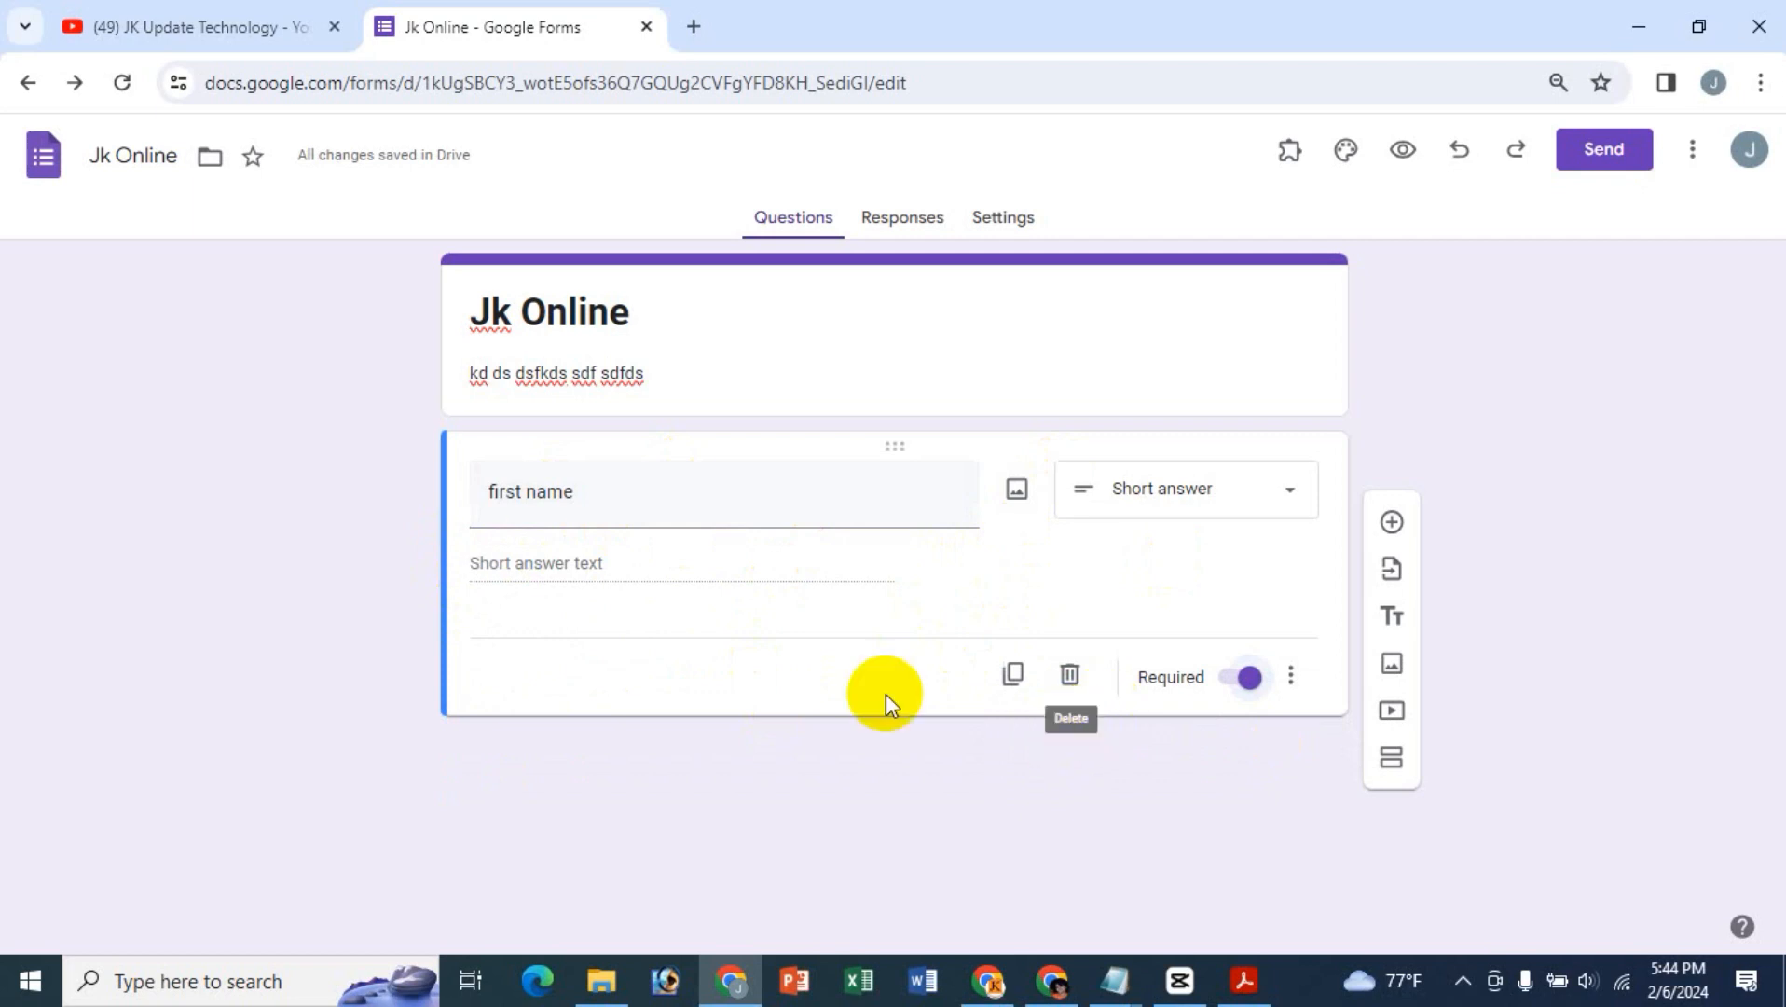
- Duplicate the "first name" question and retitle the copy "last name"
click(1011, 675)
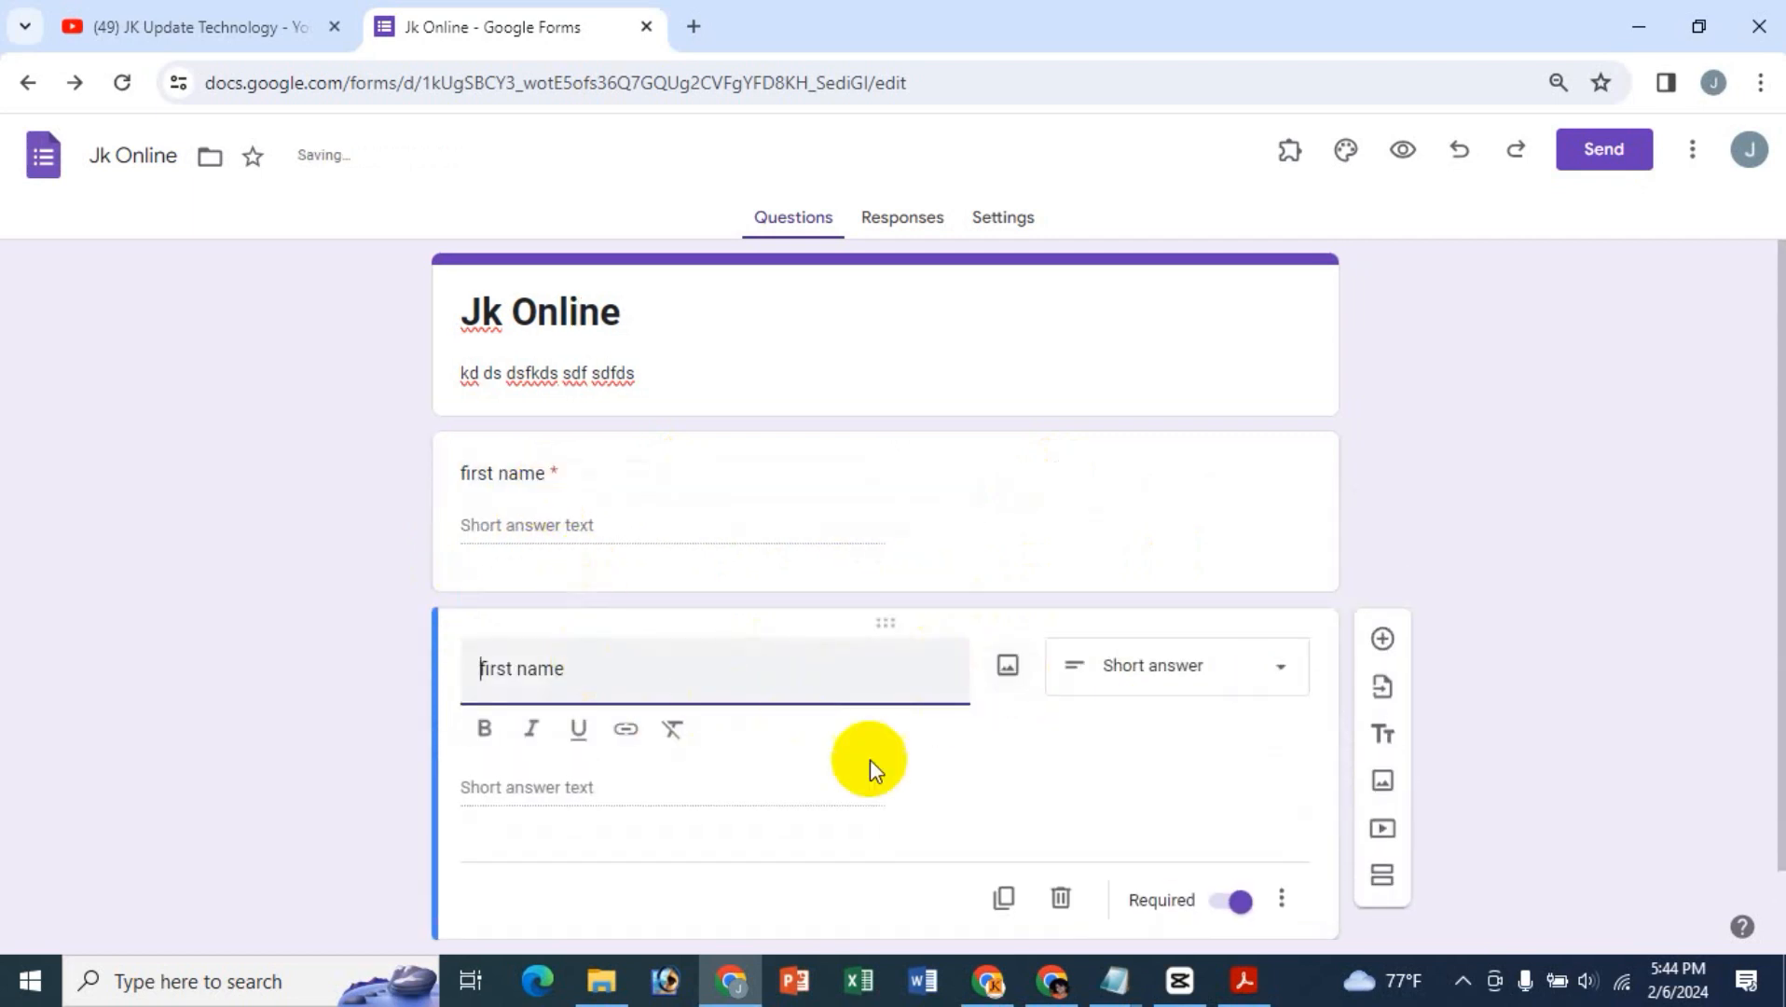
double_click(501, 666)
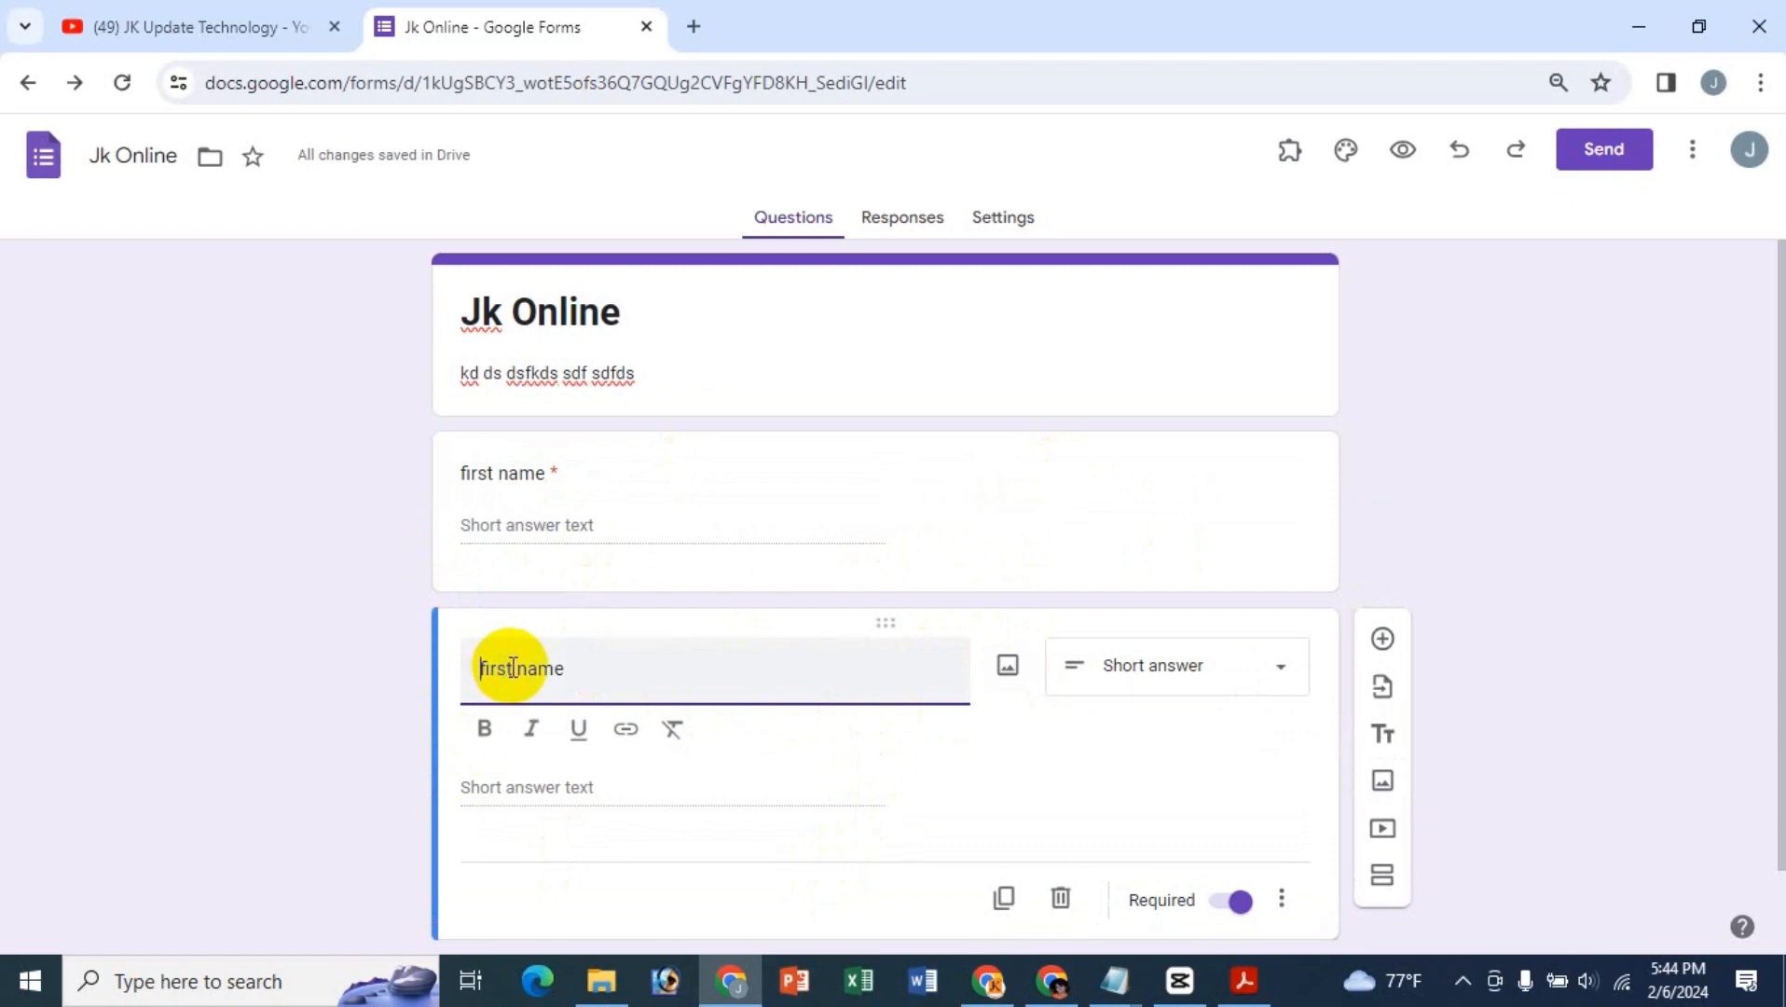
text(ls)
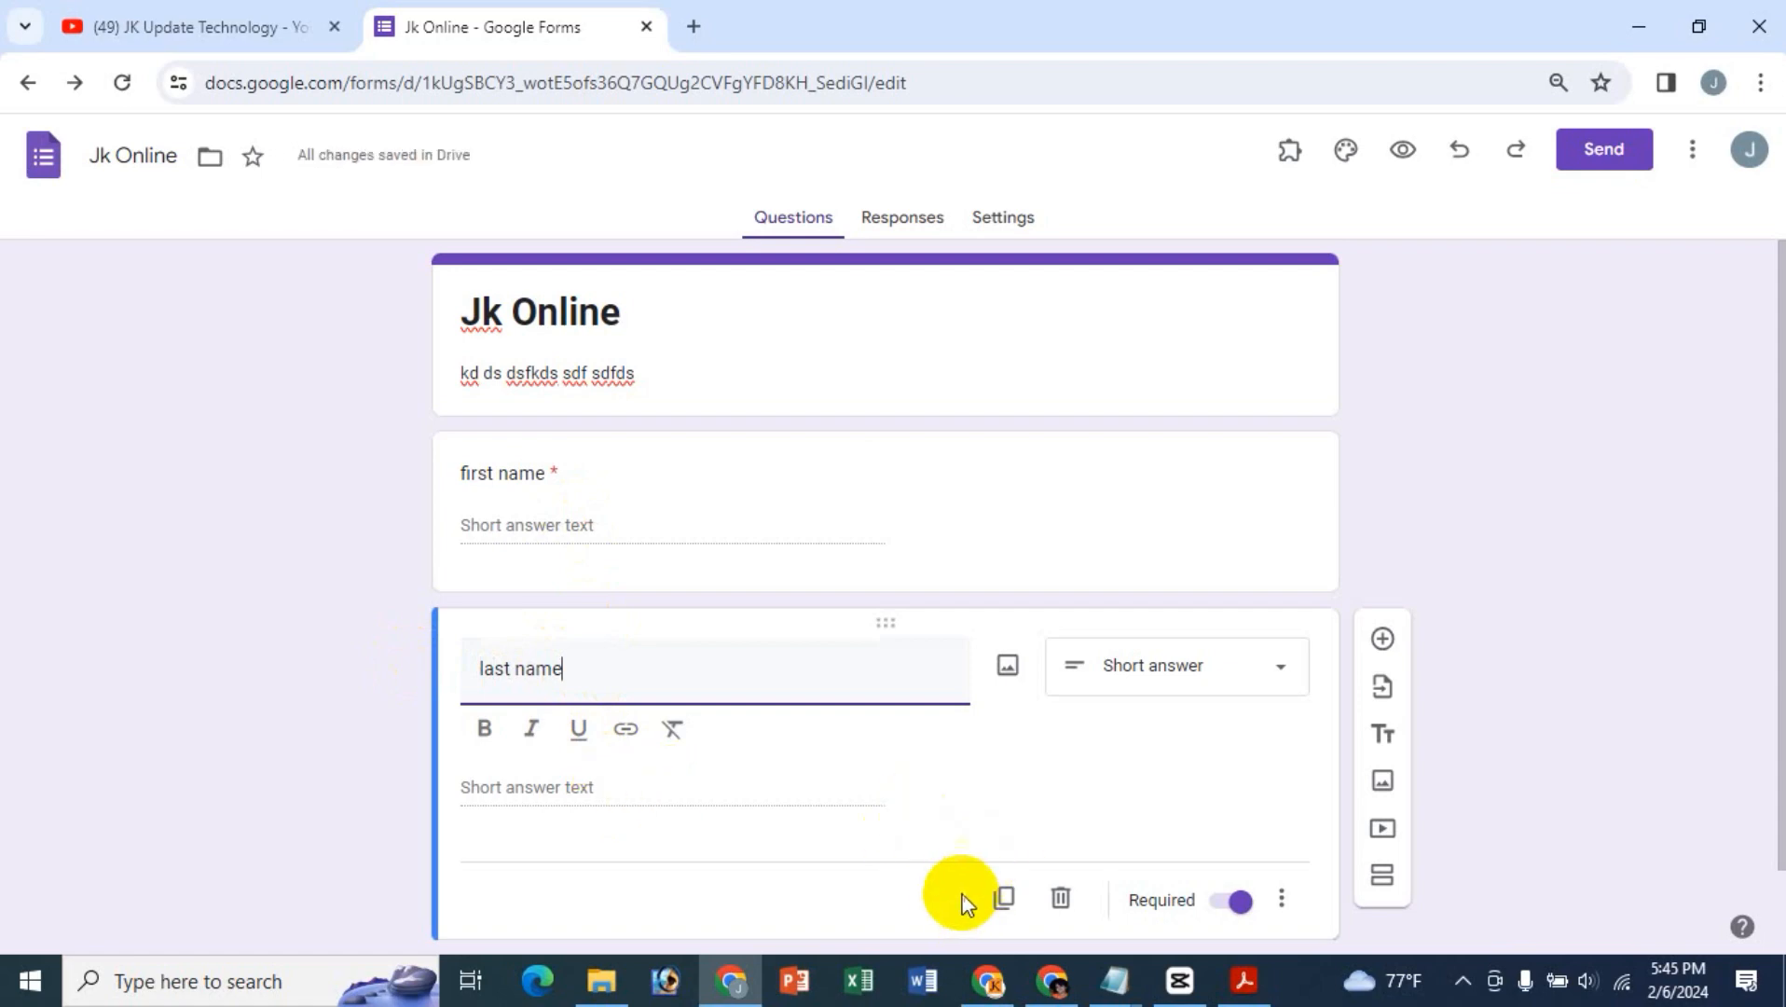
- Add a short-answer question titled "phone" below the "last name" question
scroll(1011, 773, down, 2)
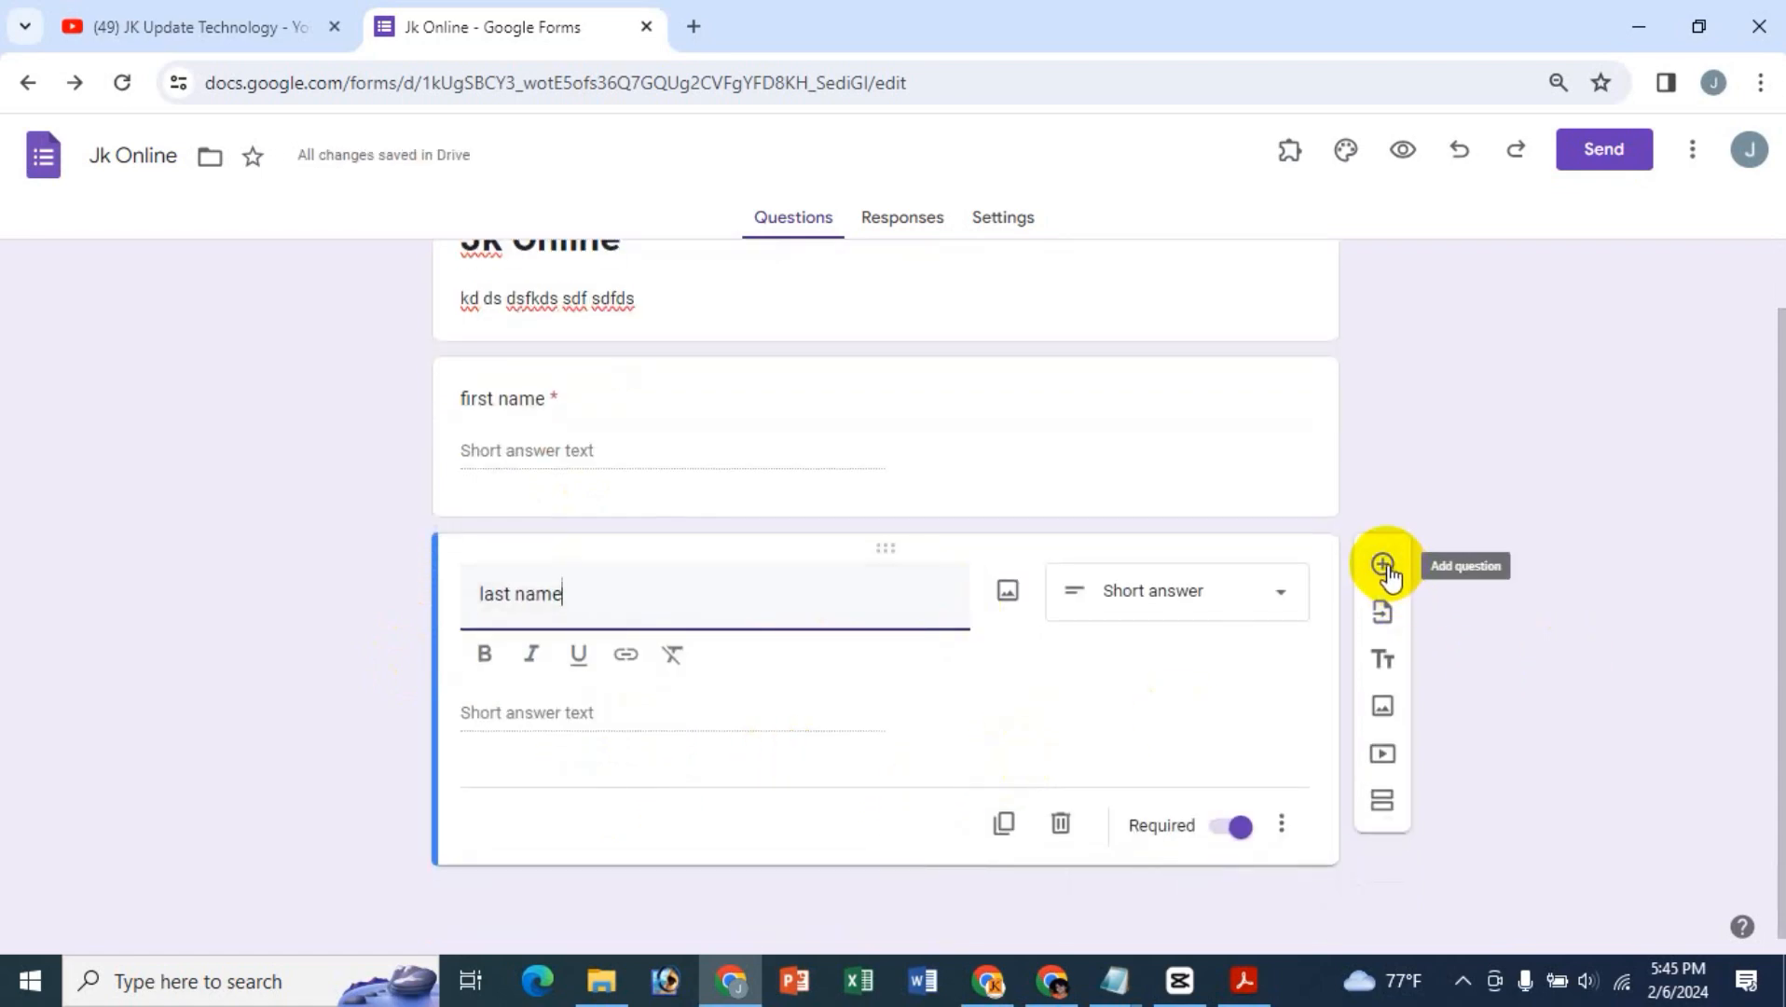
click(1385, 567)
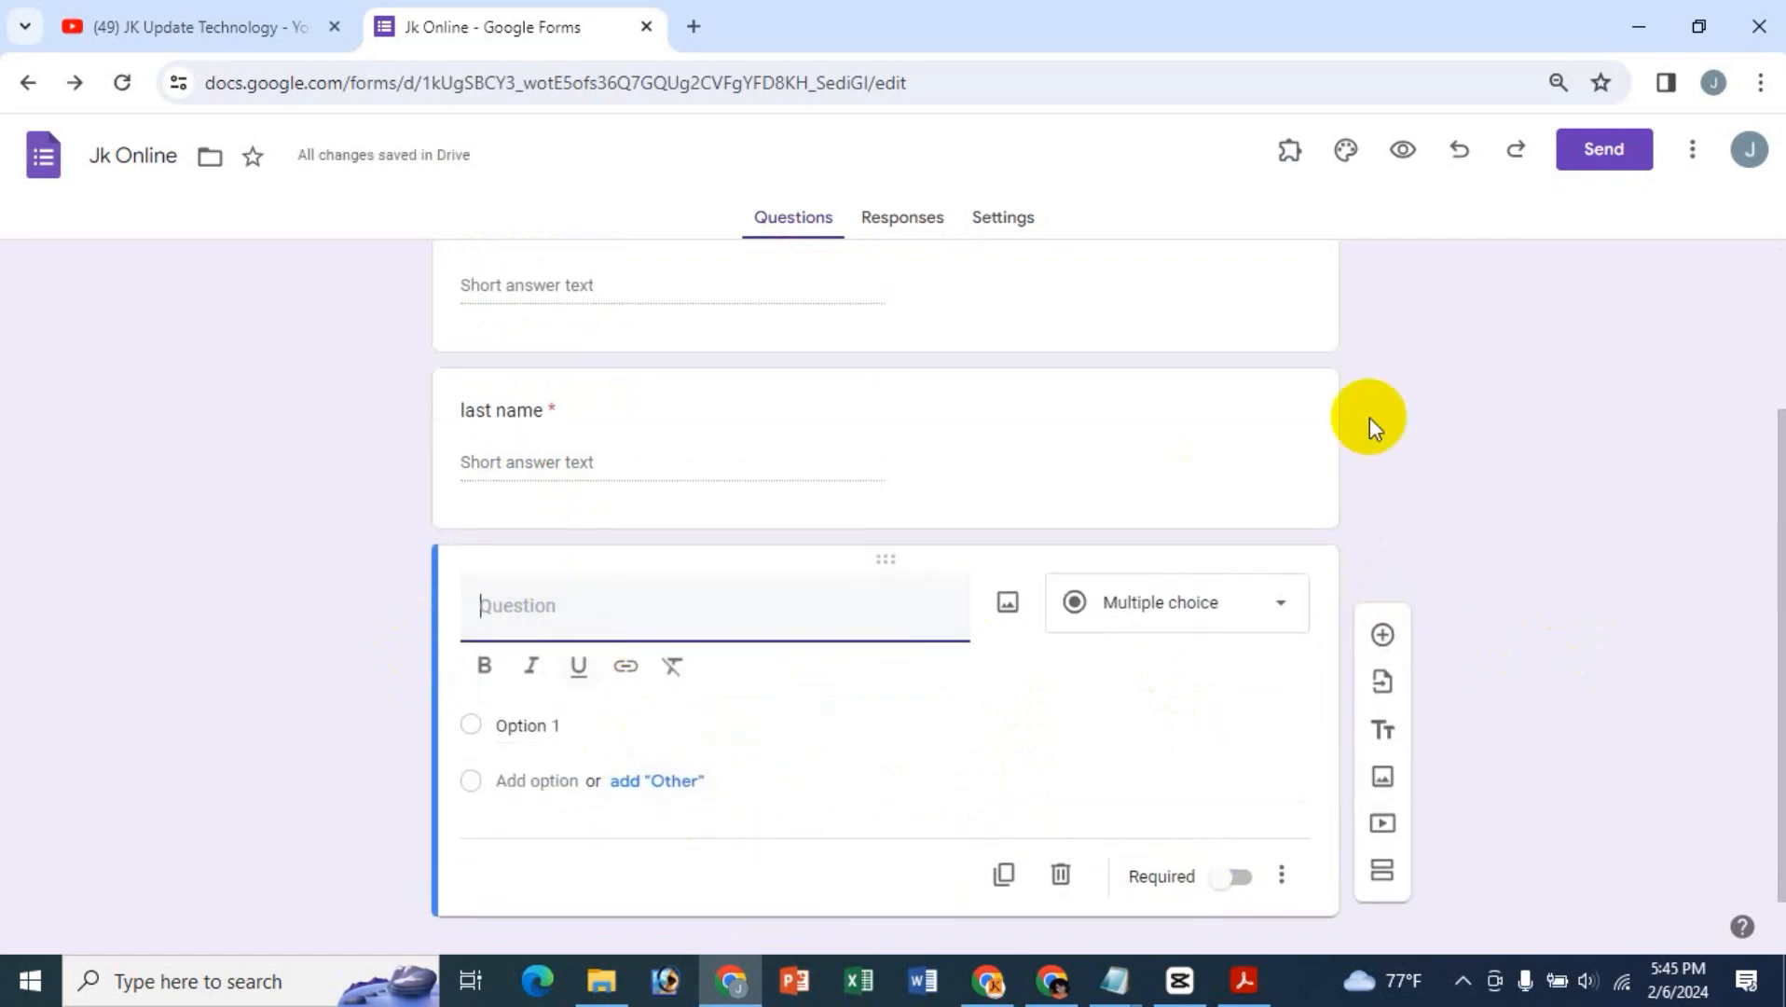
text(pon)
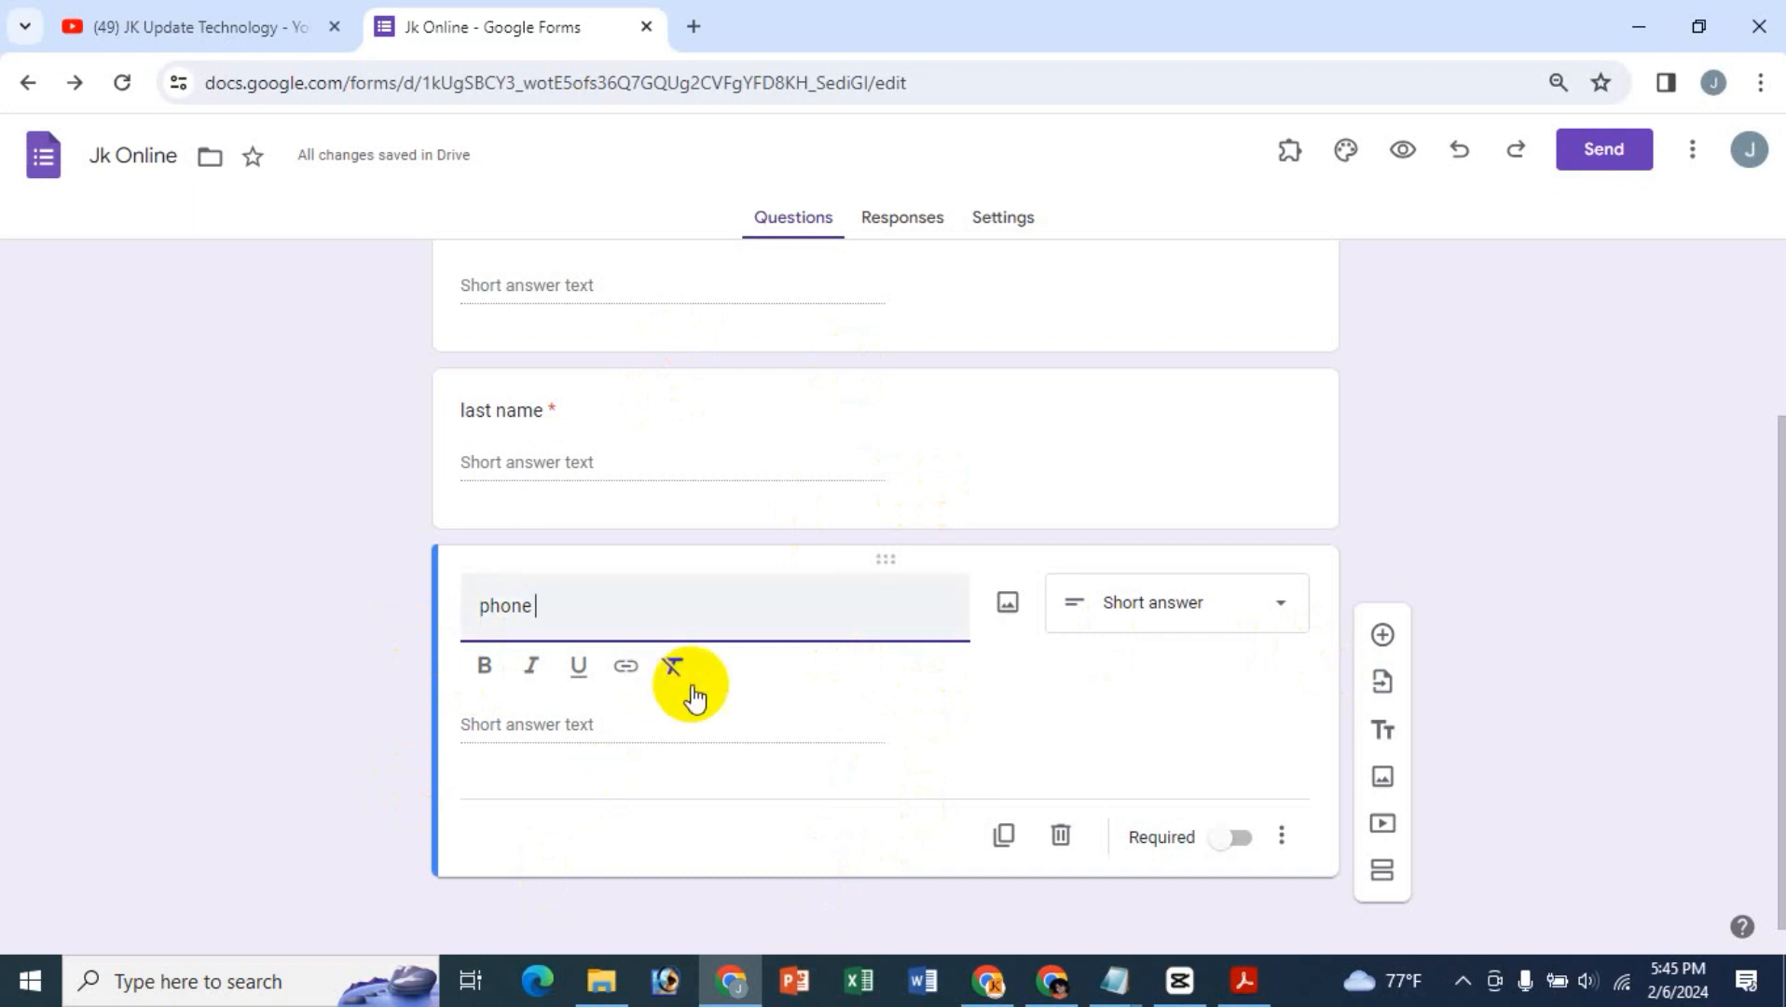
scroll(790, 657, up, 3)
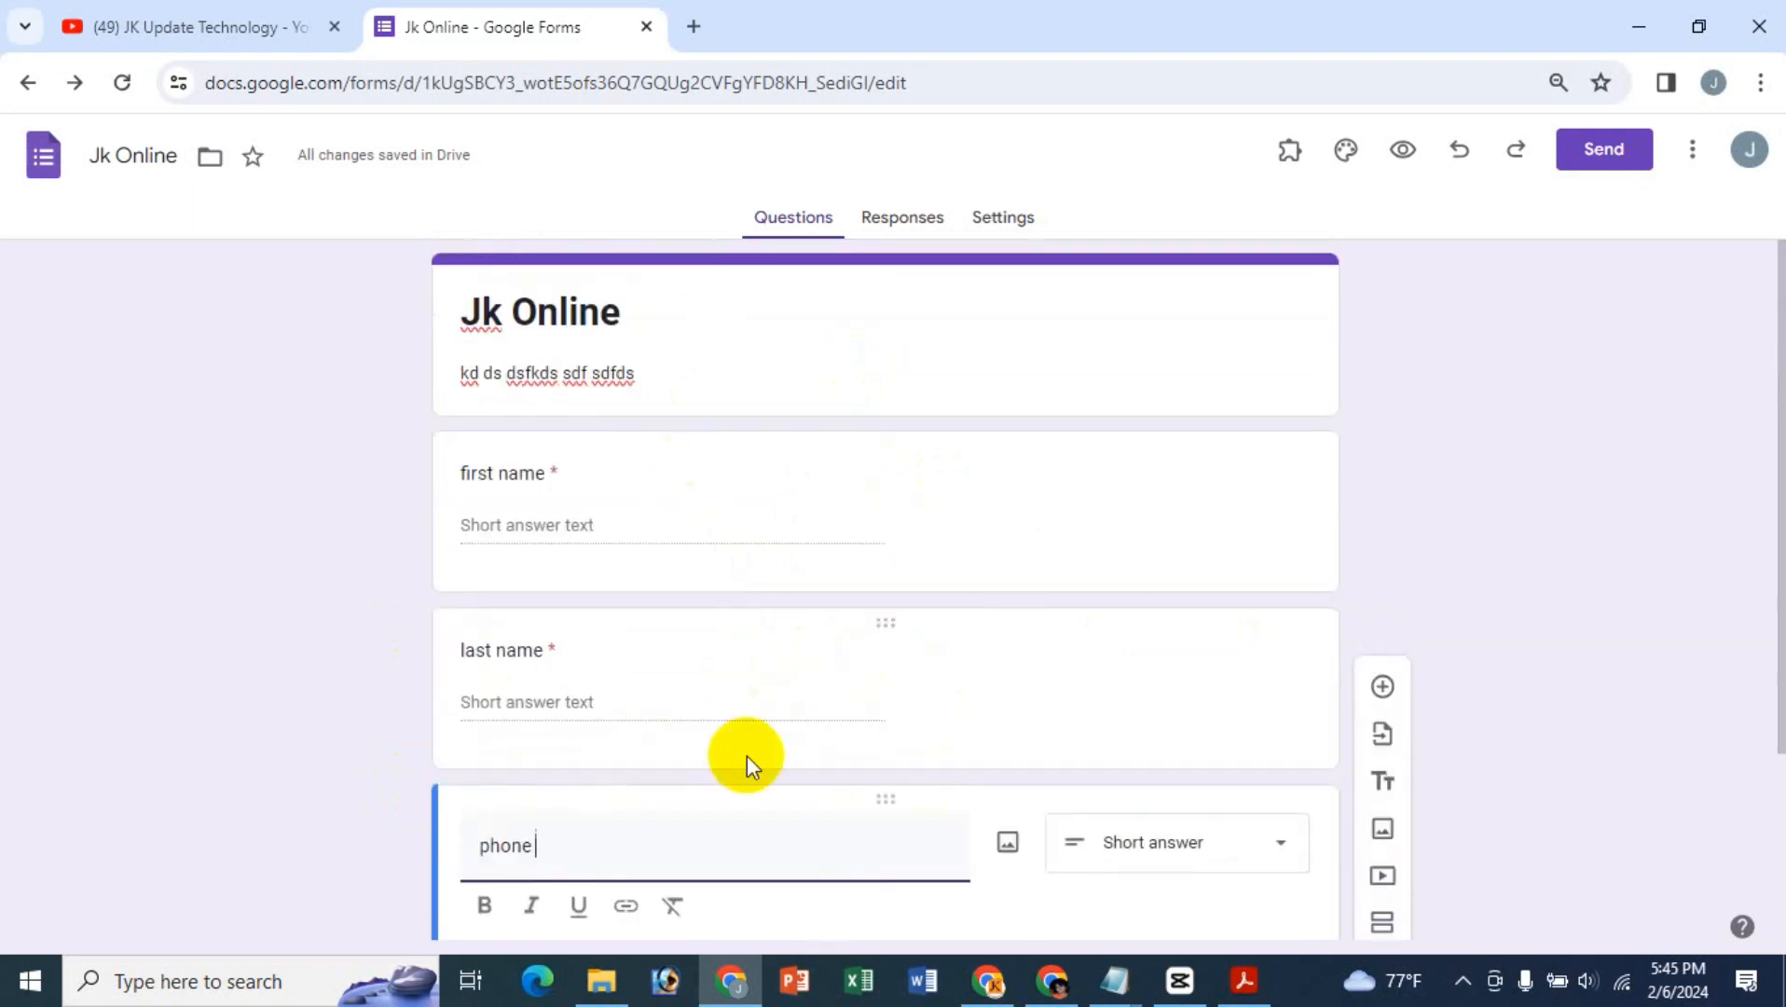
scroll(747, 755, down, 3)
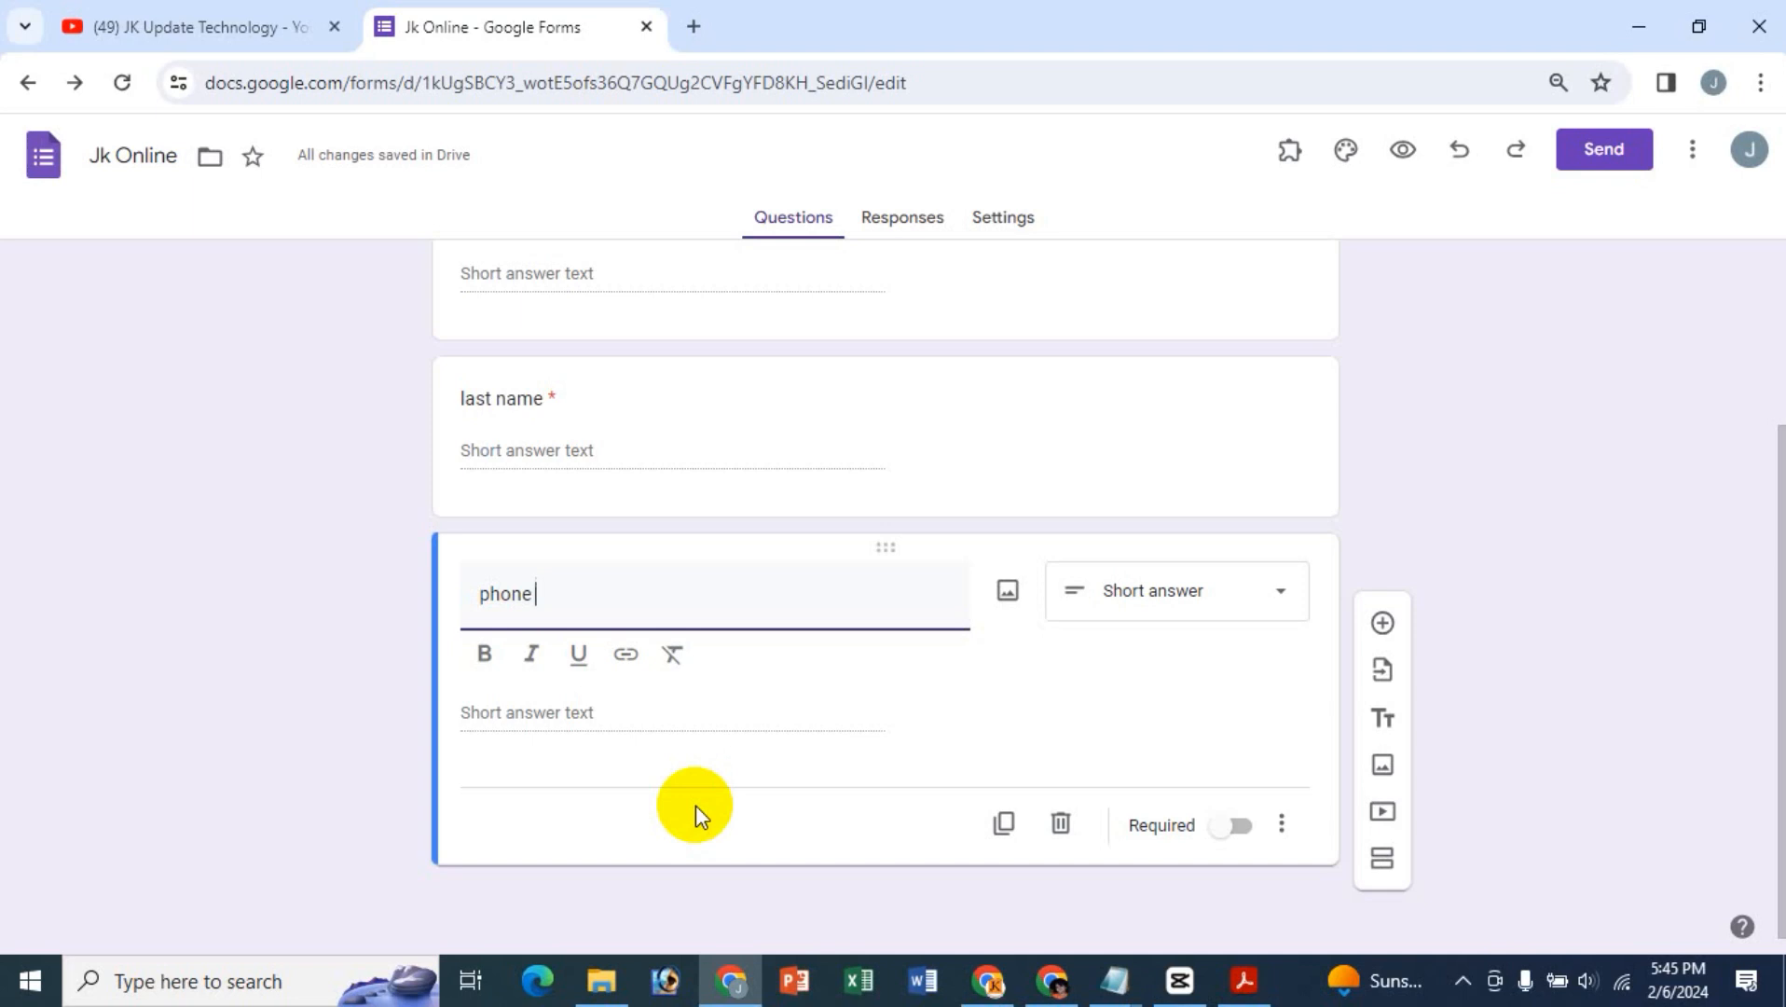
scroll(628, 426, up, 3)
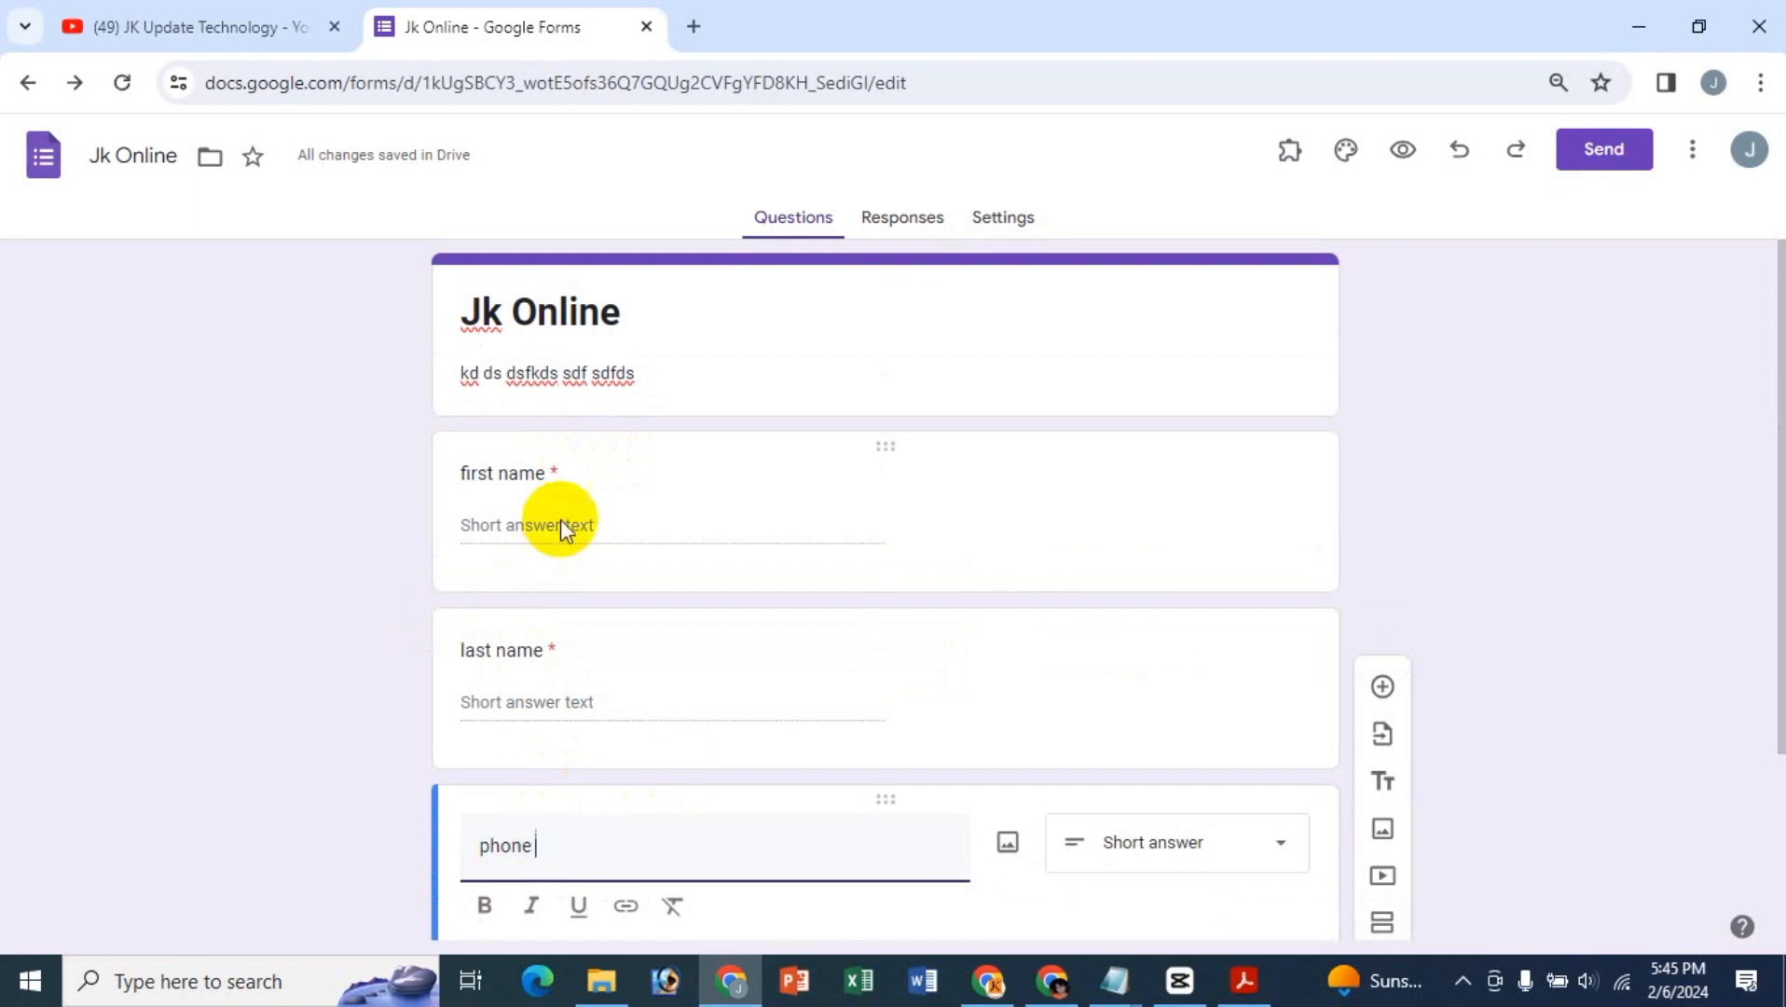
scroll(762, 817, down, 3)
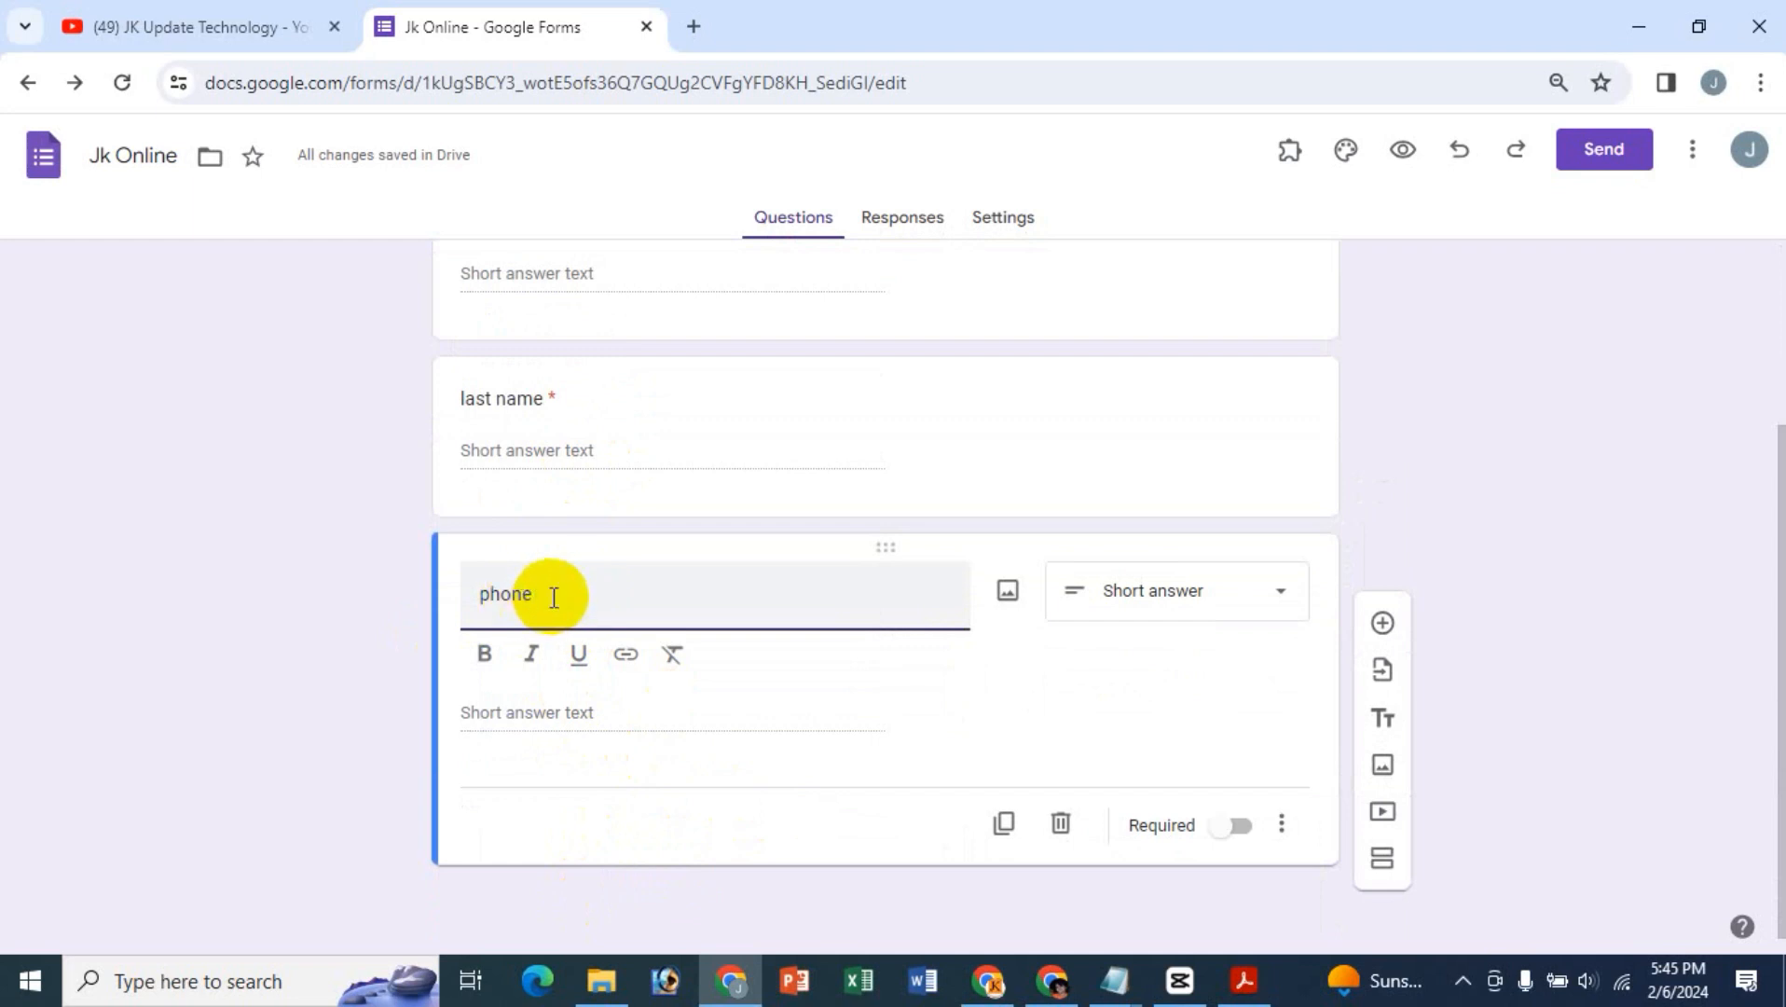
- Start importing questions and choose the Product Survey Form (Customer Information) from My Drive as the source
click(1382, 673)
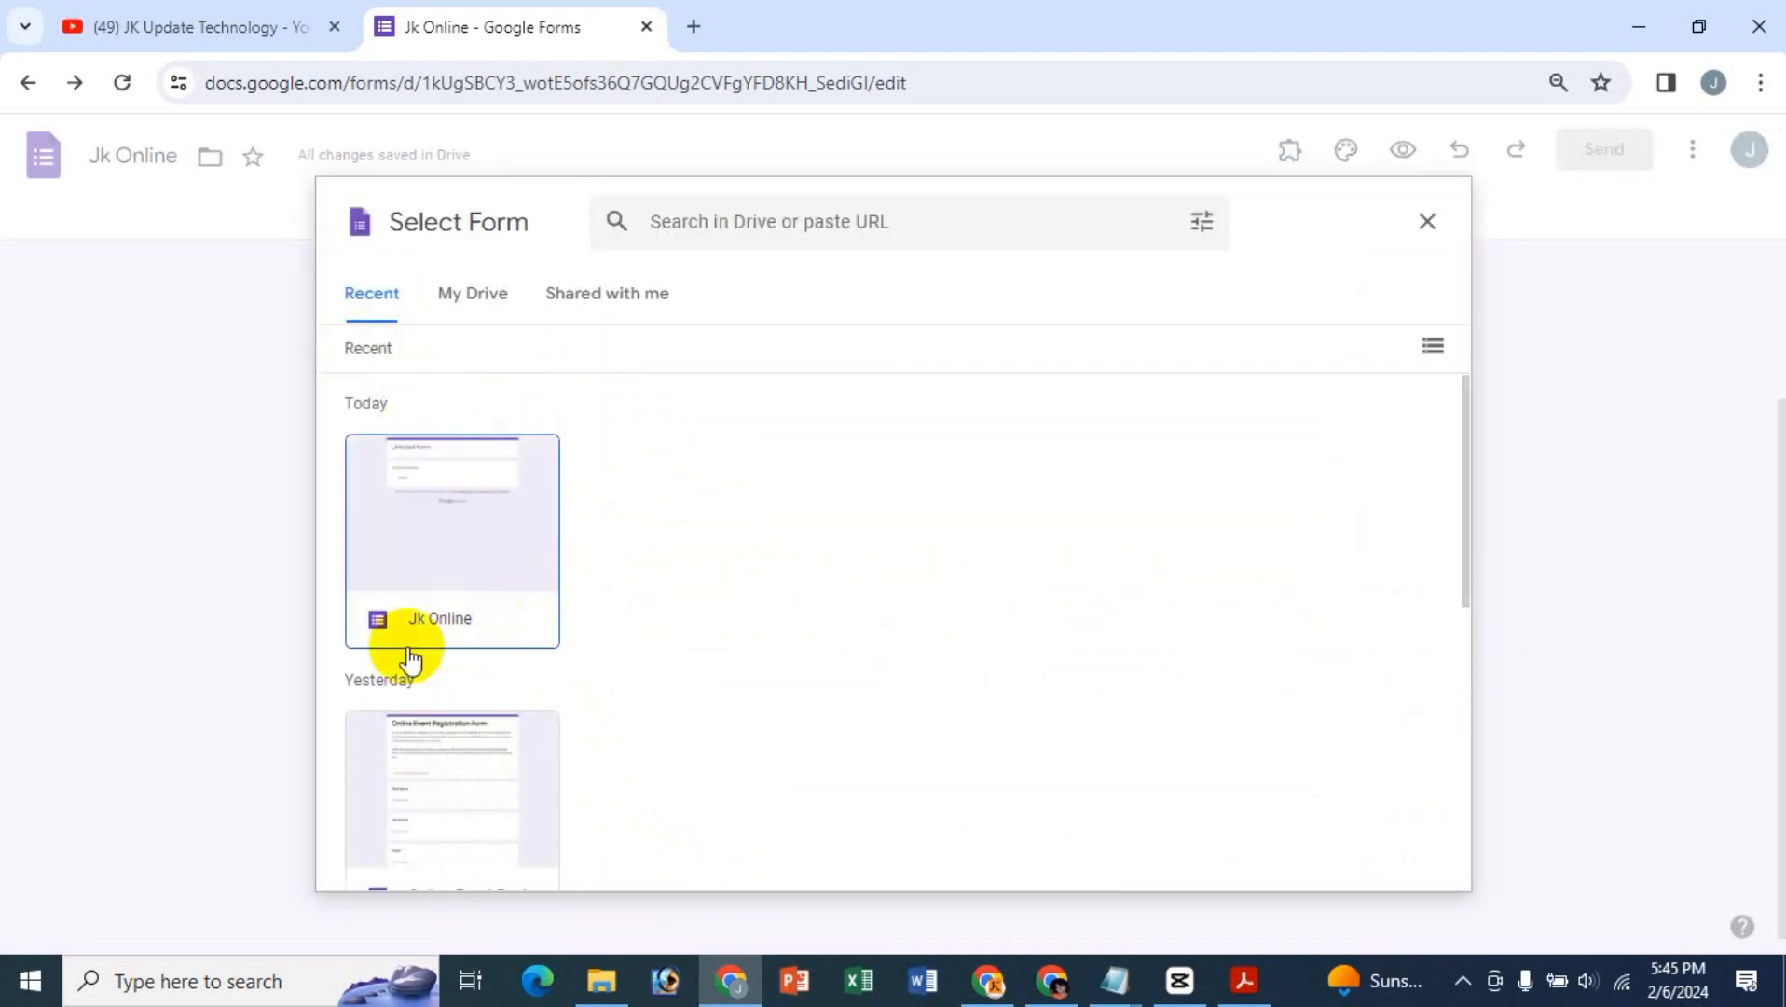
scroll(643, 481, down, 4)
click(492, 298)
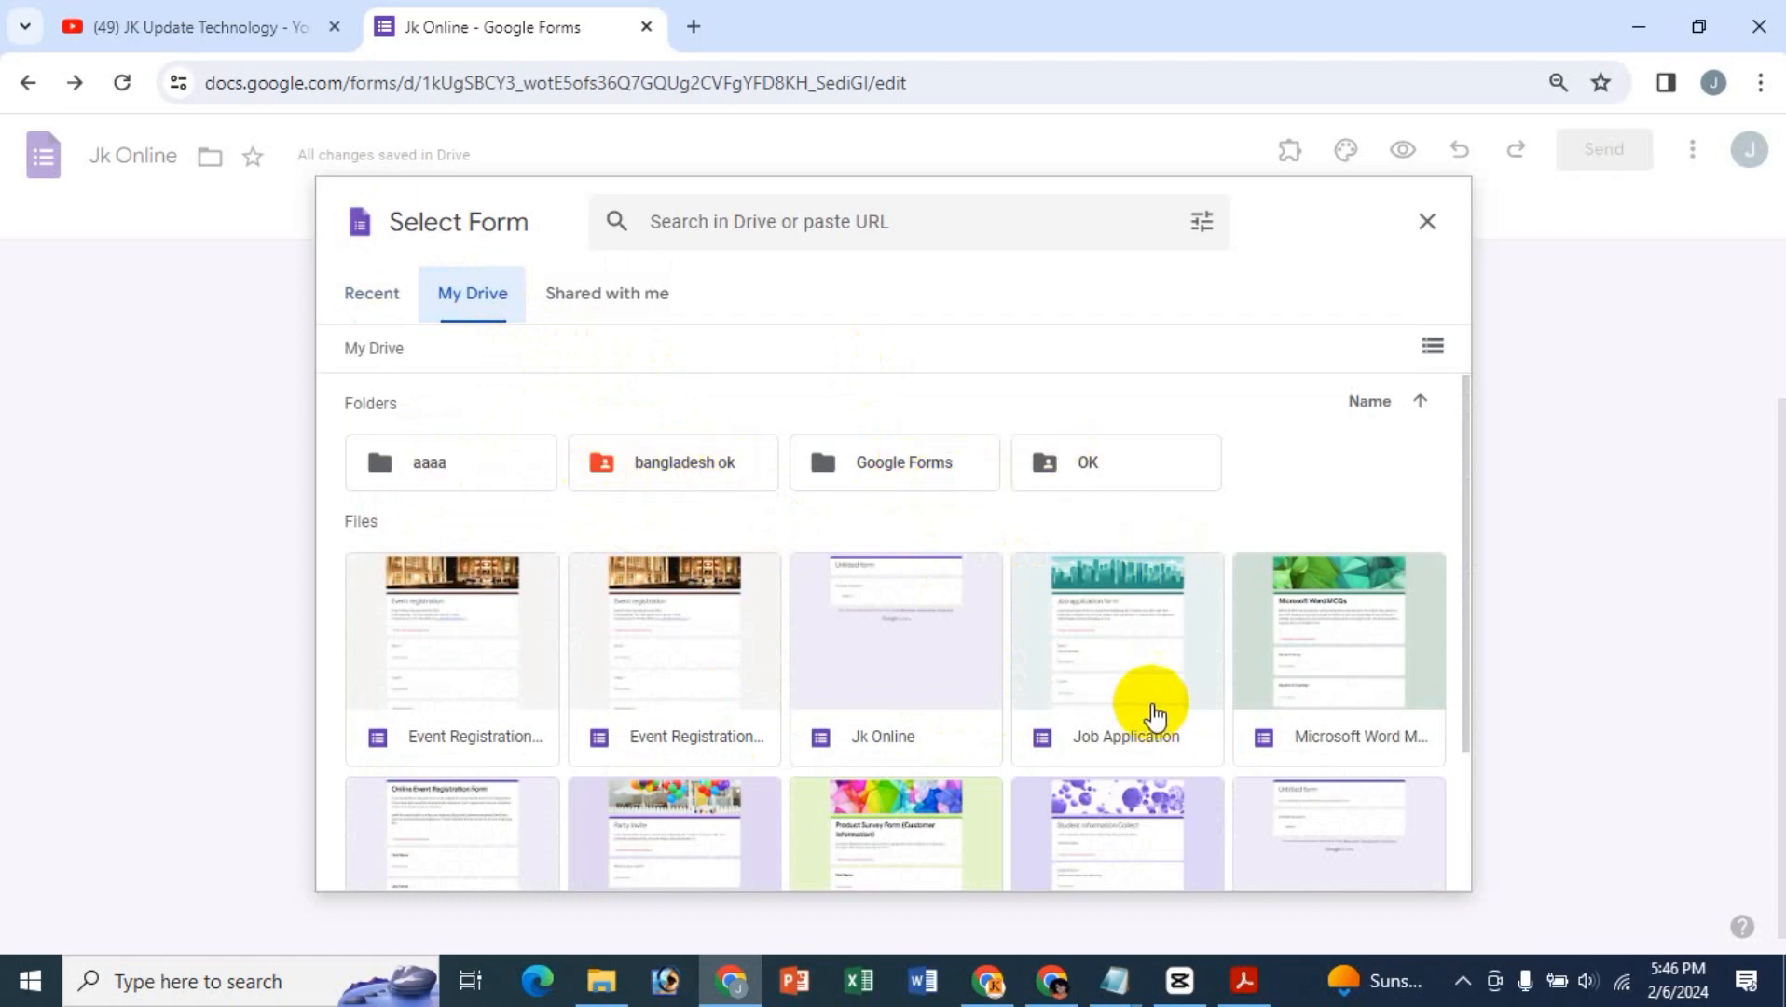
scroll(1020, 757, down, 2)
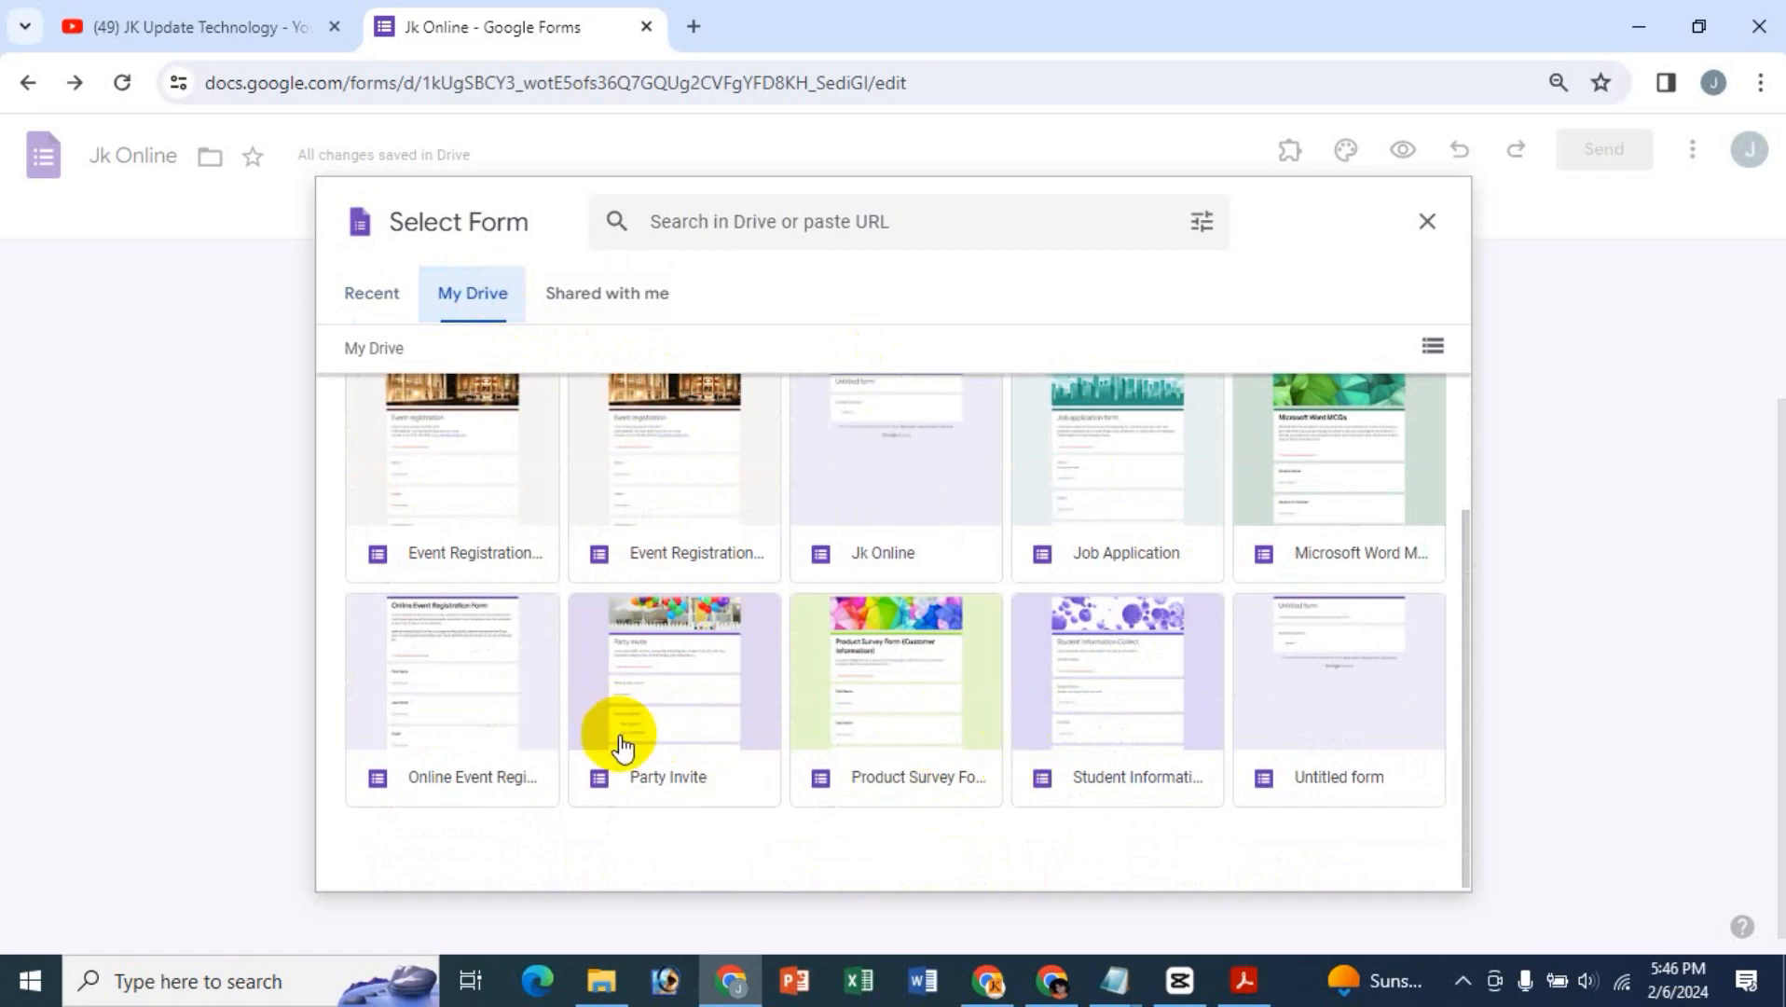
click(878, 691)
click(1398, 860)
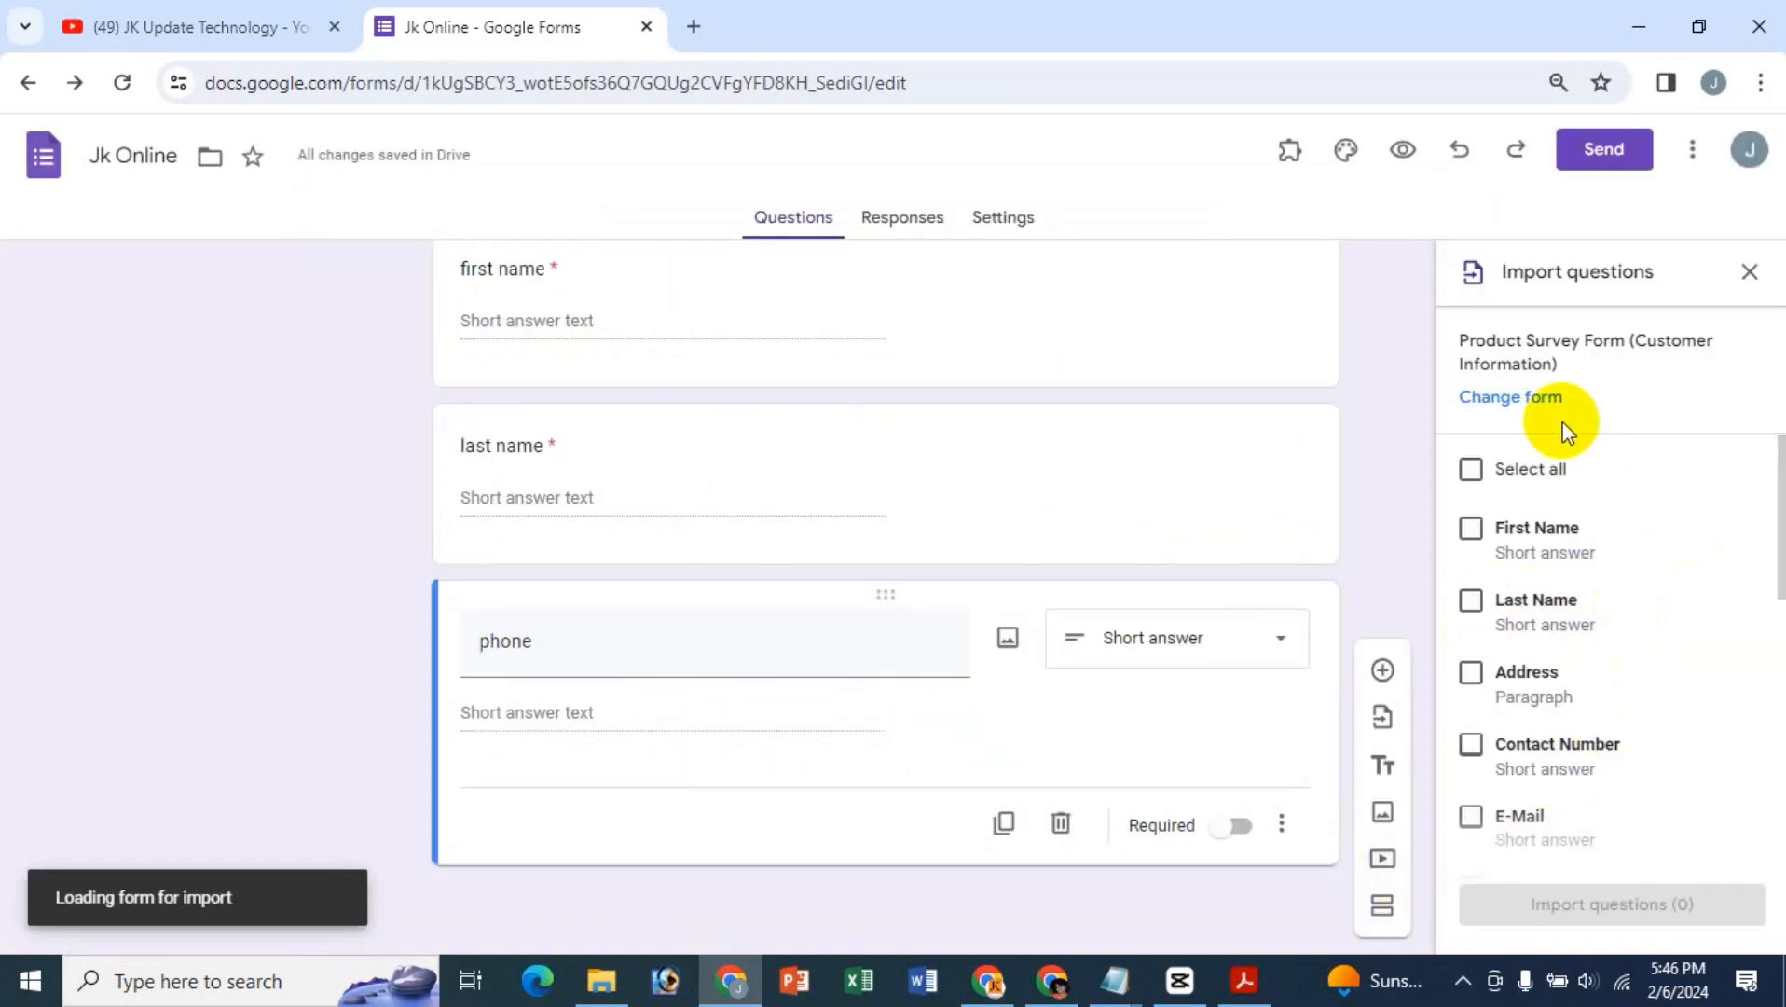
- Import the E-Mail question and the ones on comments and suggestions, satisfaction with product performance, and continuing with the product
scroll(1608, 719, down, 4)
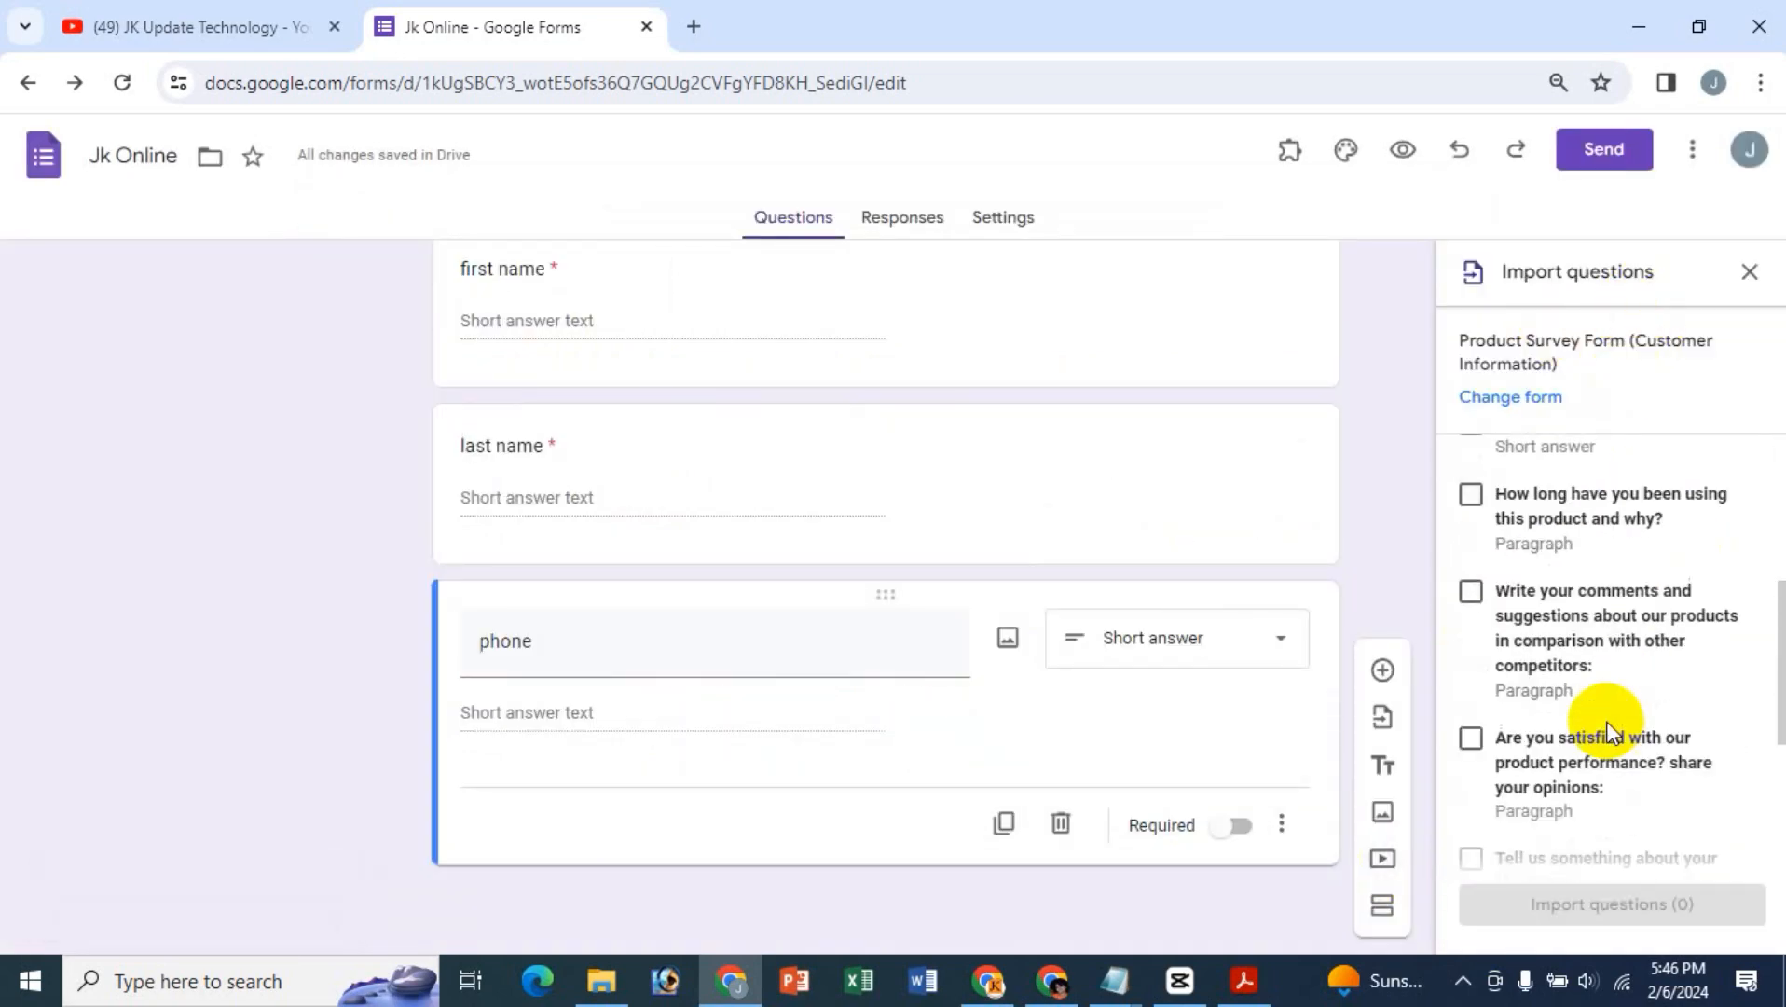
scroll(1607, 720, up, 2)
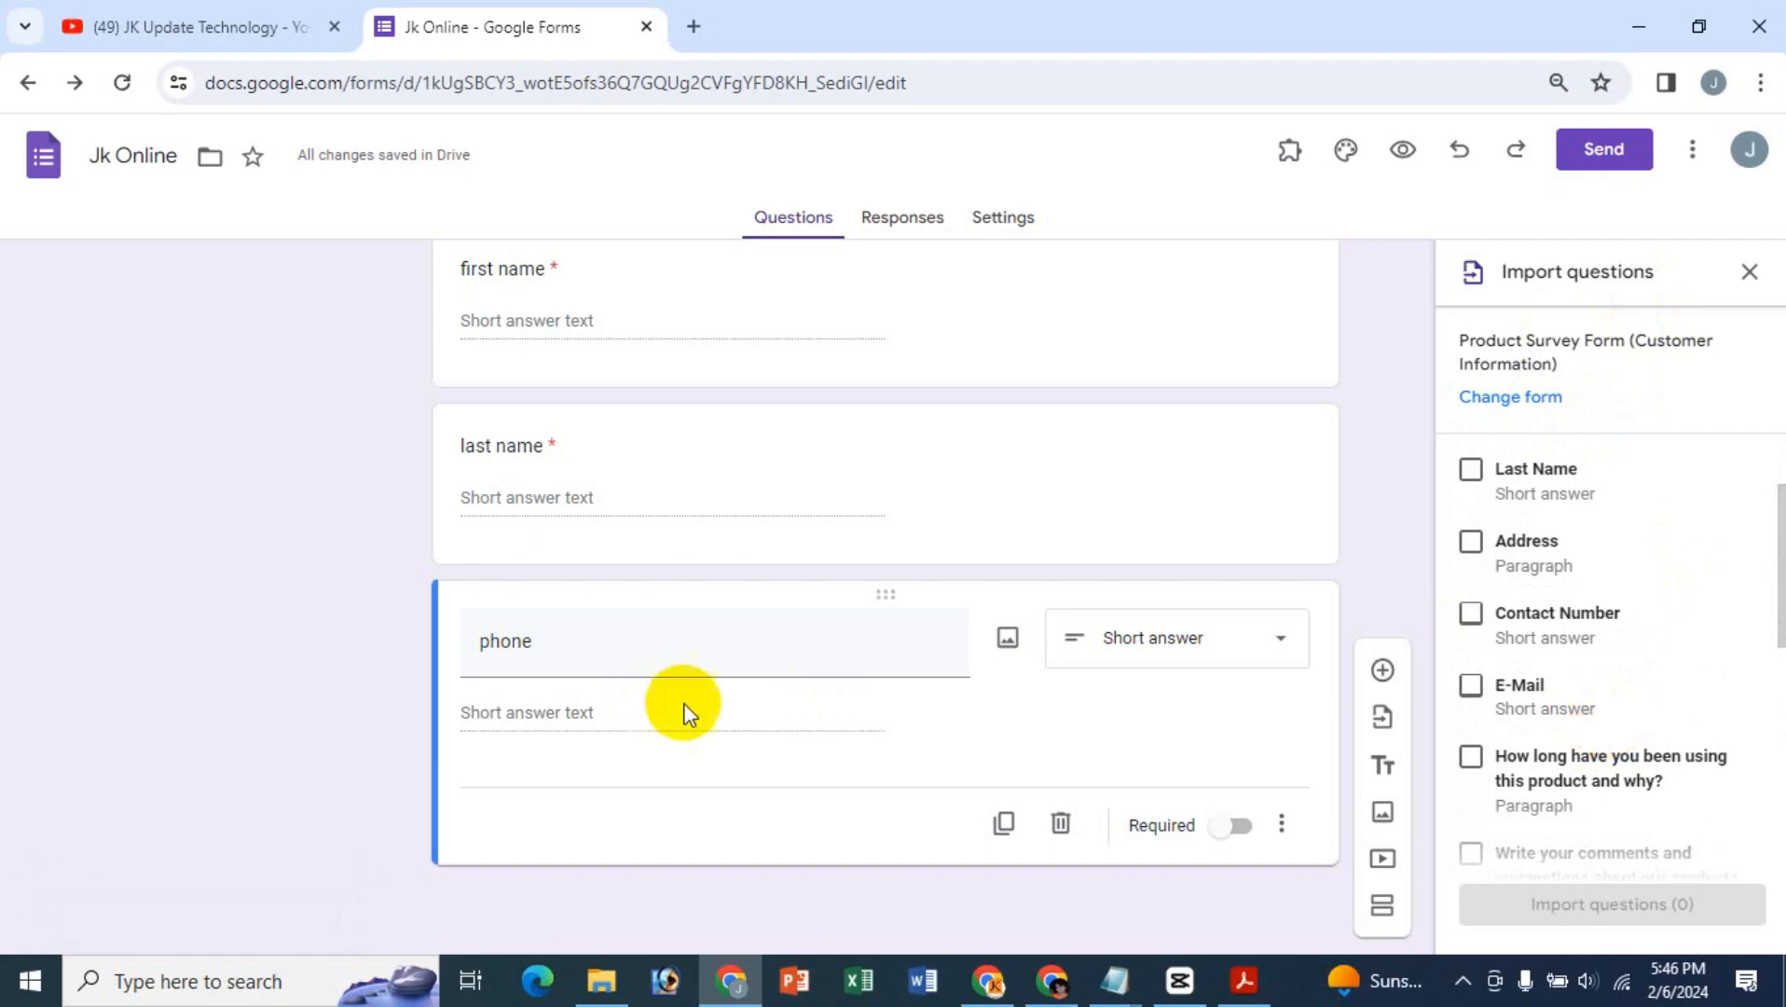
click(1470, 687)
scroll(1602, 781, down, 2)
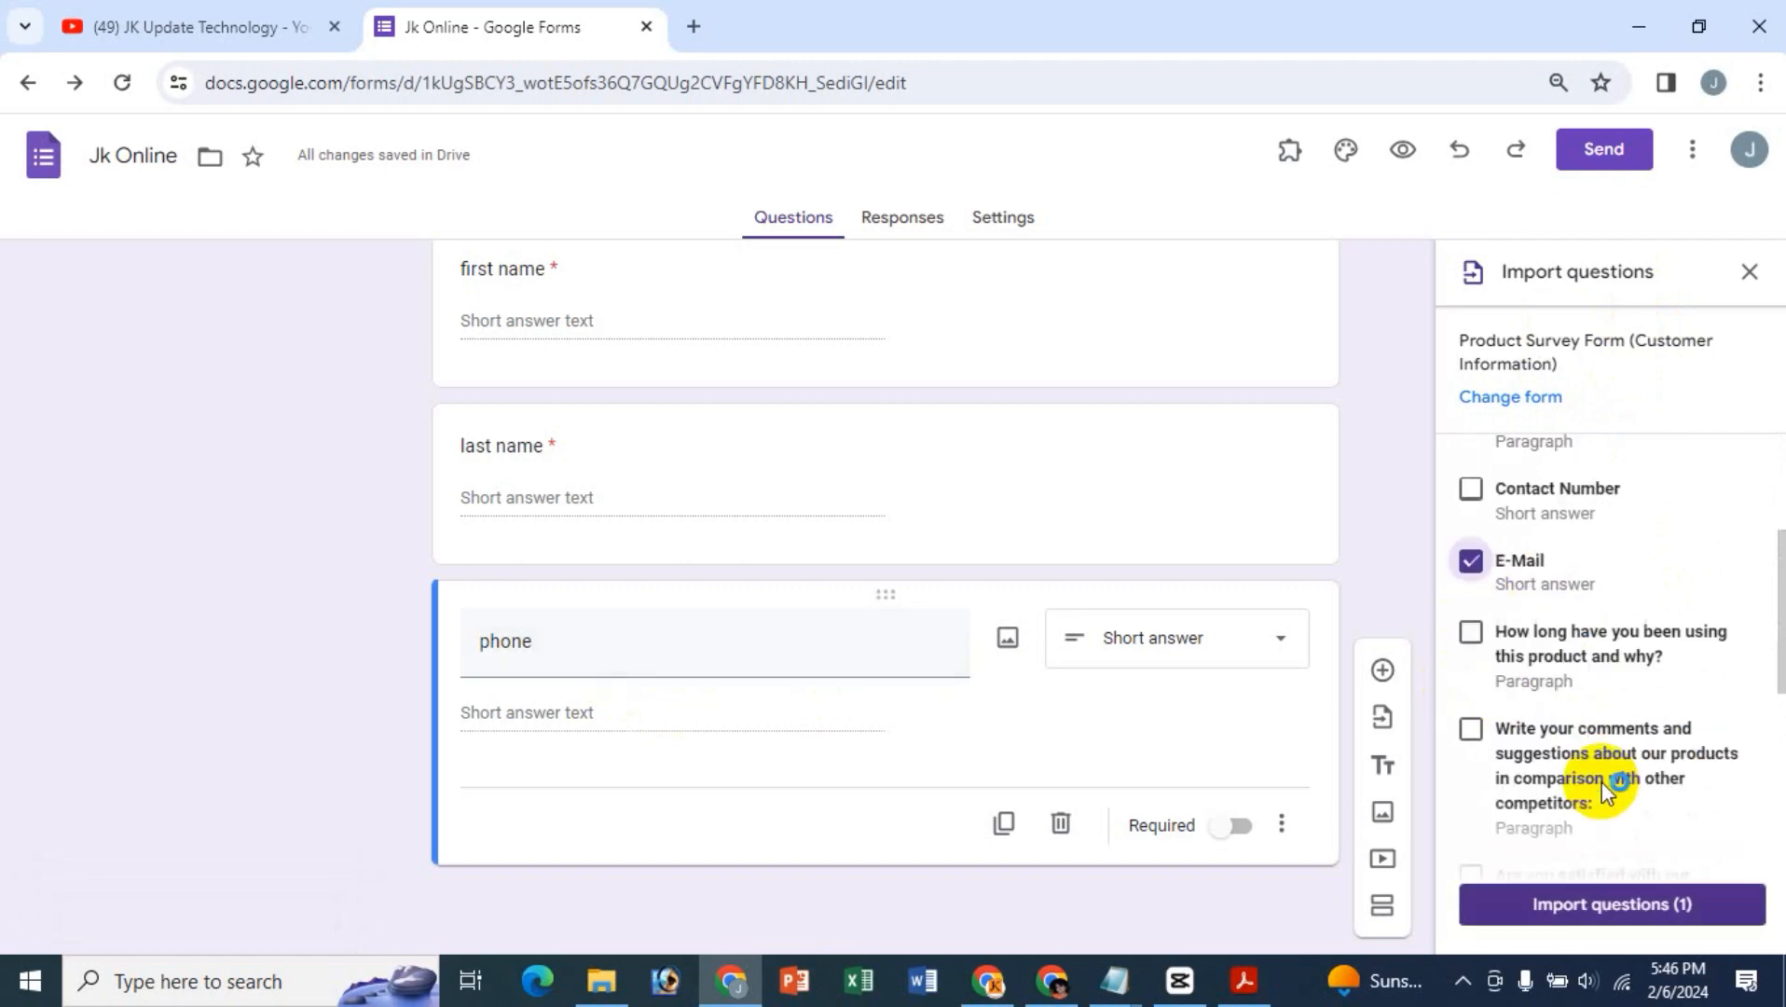
click(1470, 724)
scroll(1595, 708, down, 1)
click(1470, 737)
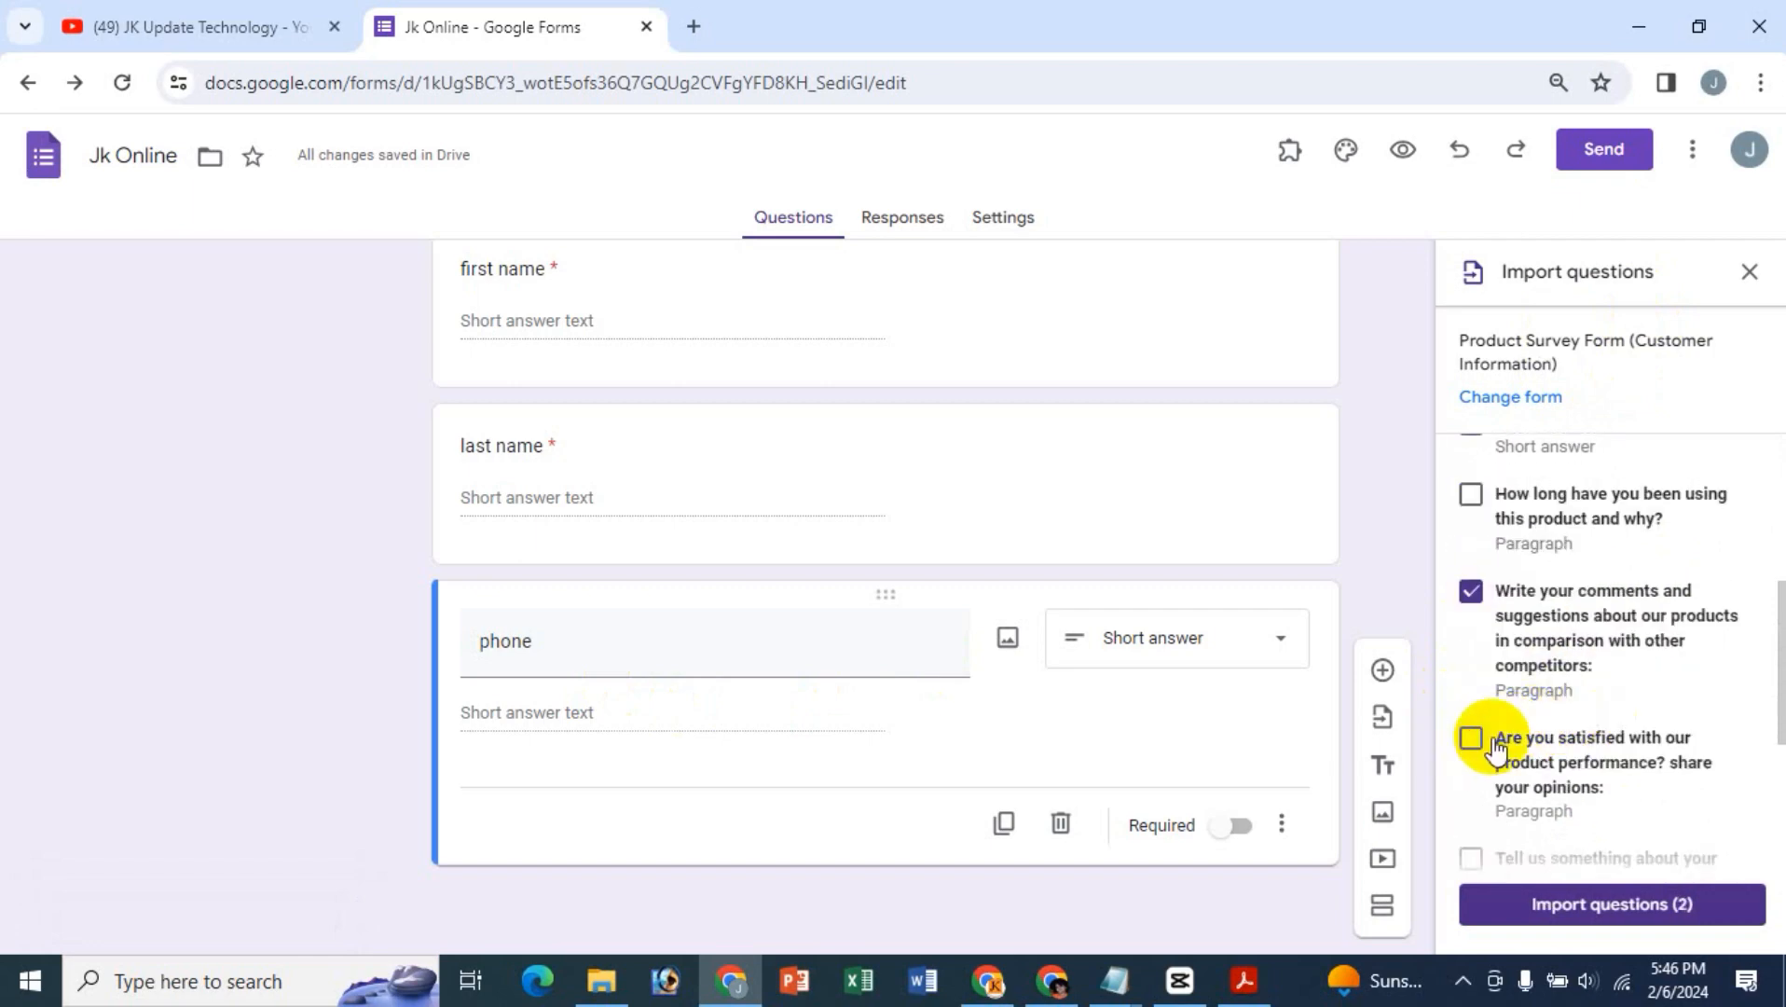
scroll(1641, 706, down, 2)
scroll(1641, 705, down, 1)
scroll(1623, 709, up, 1)
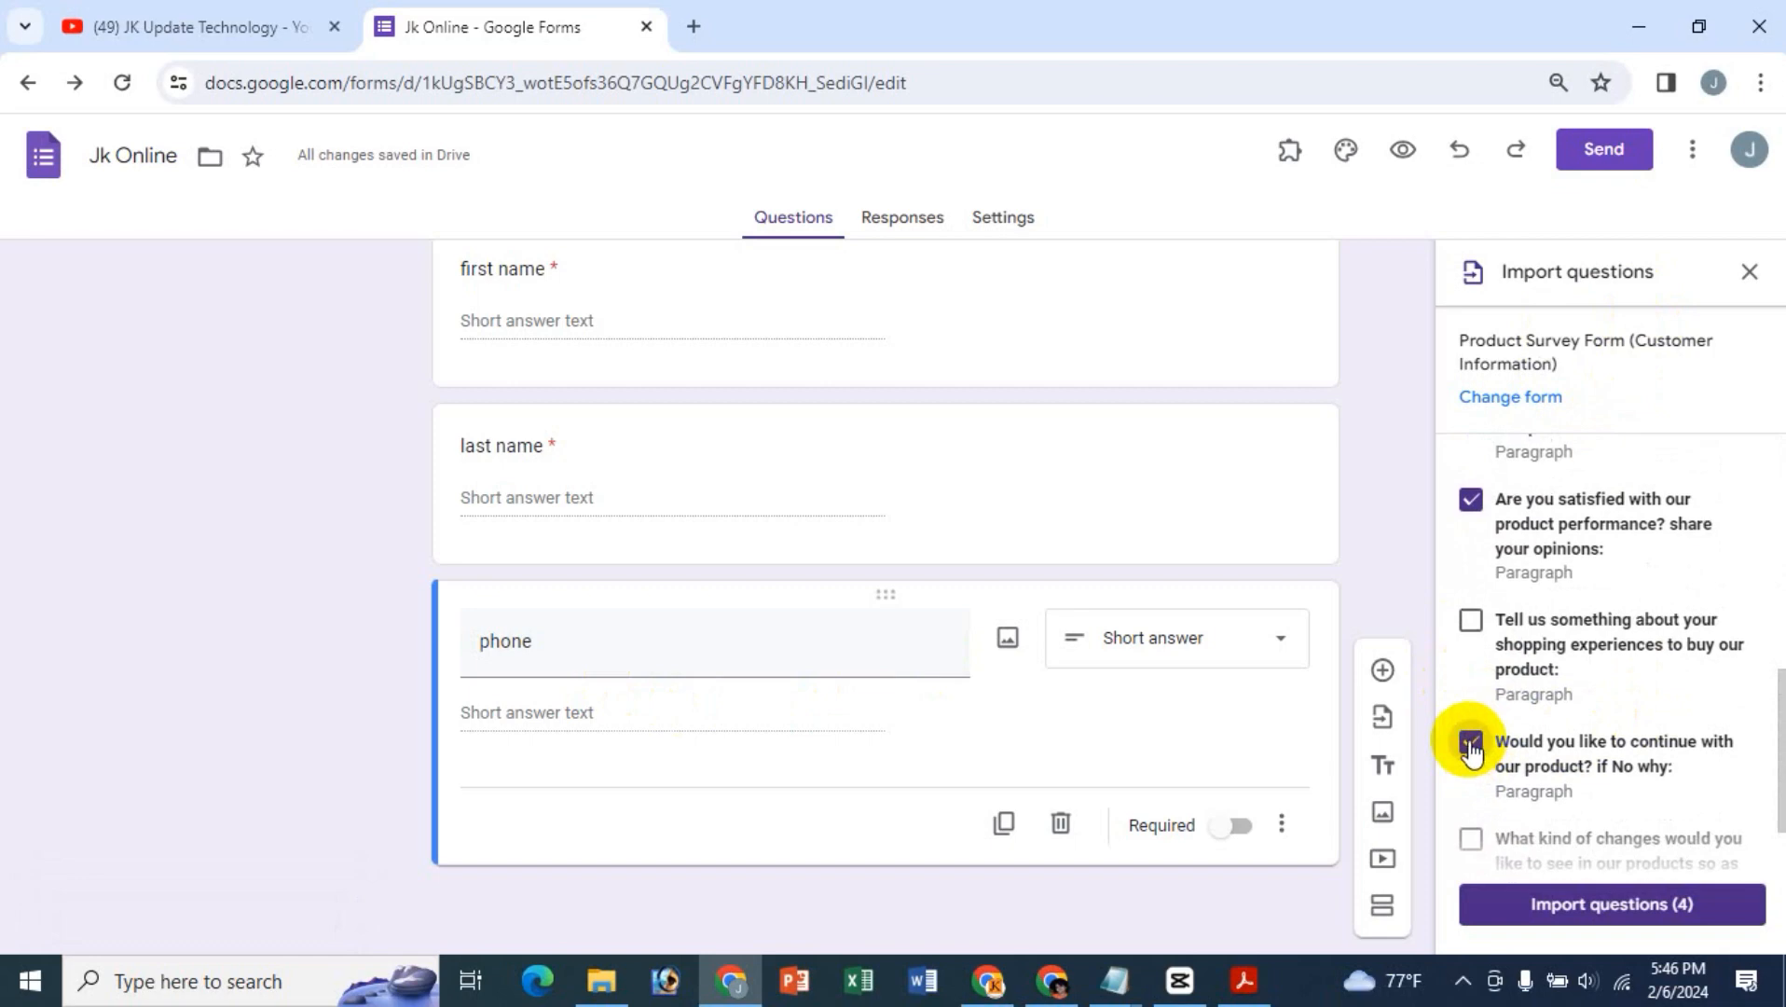
scroll(1476, 522, up, 3)
scroll(1526, 768, down, 1)
scroll(1526, 767, down, 1)
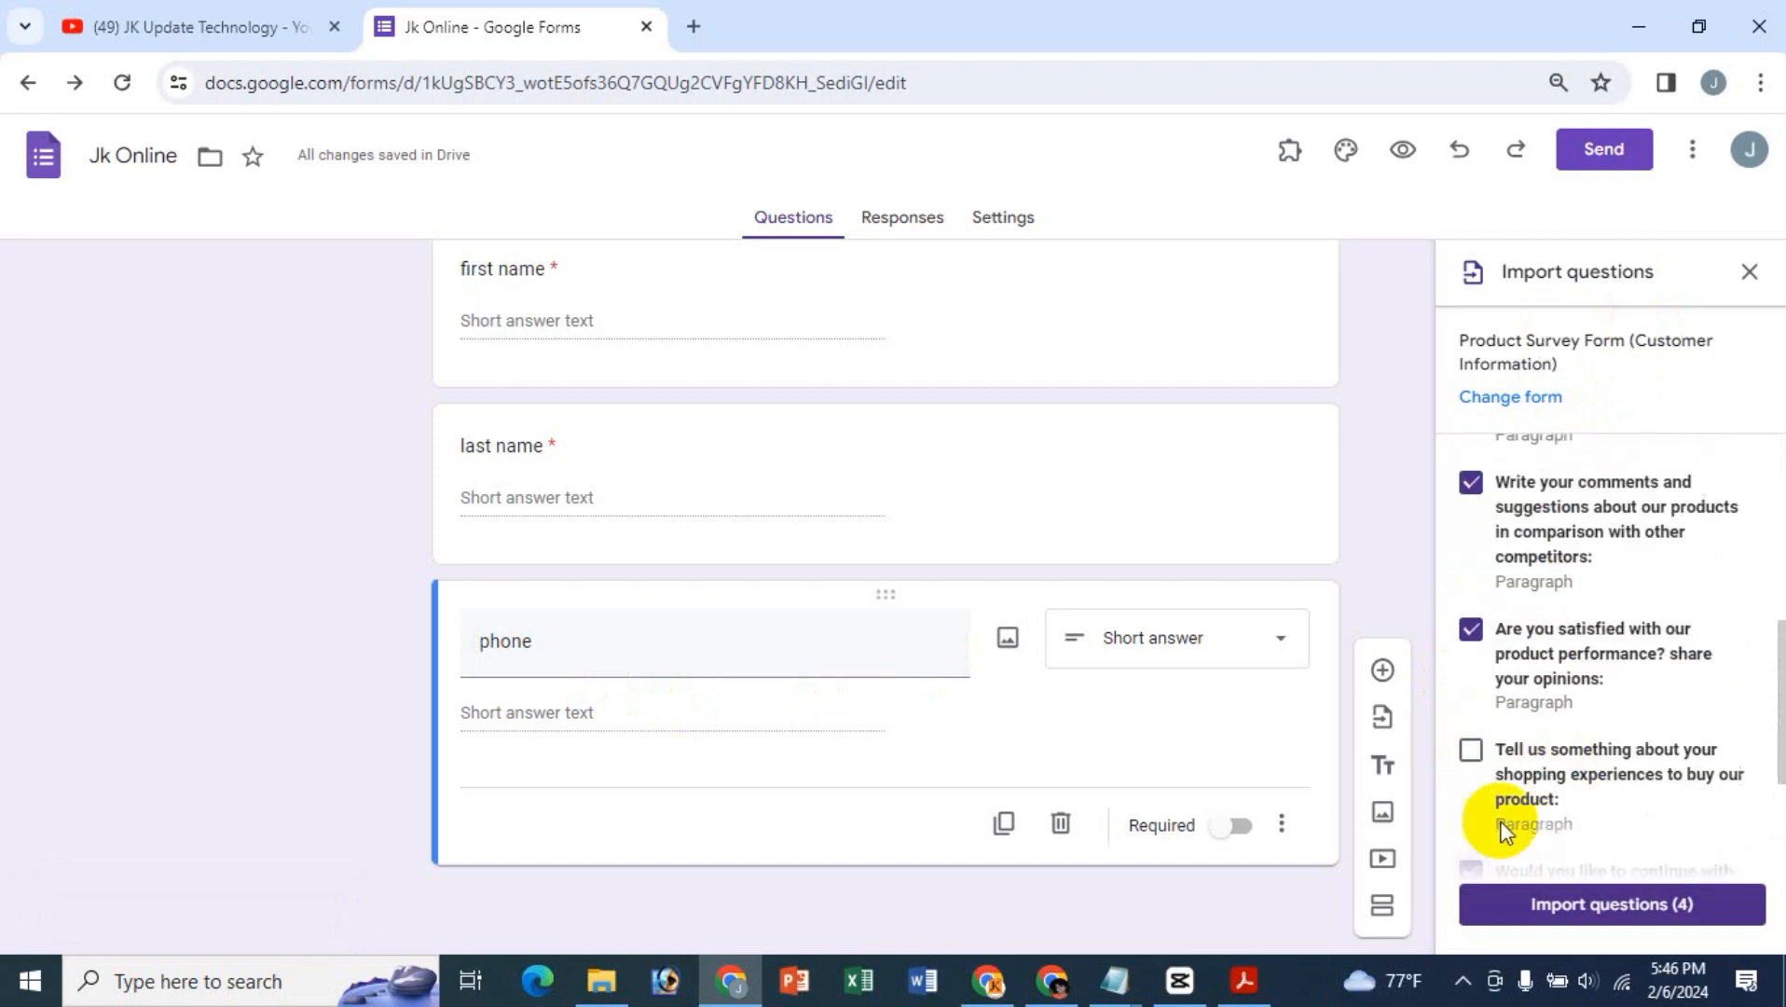
click(1645, 909)
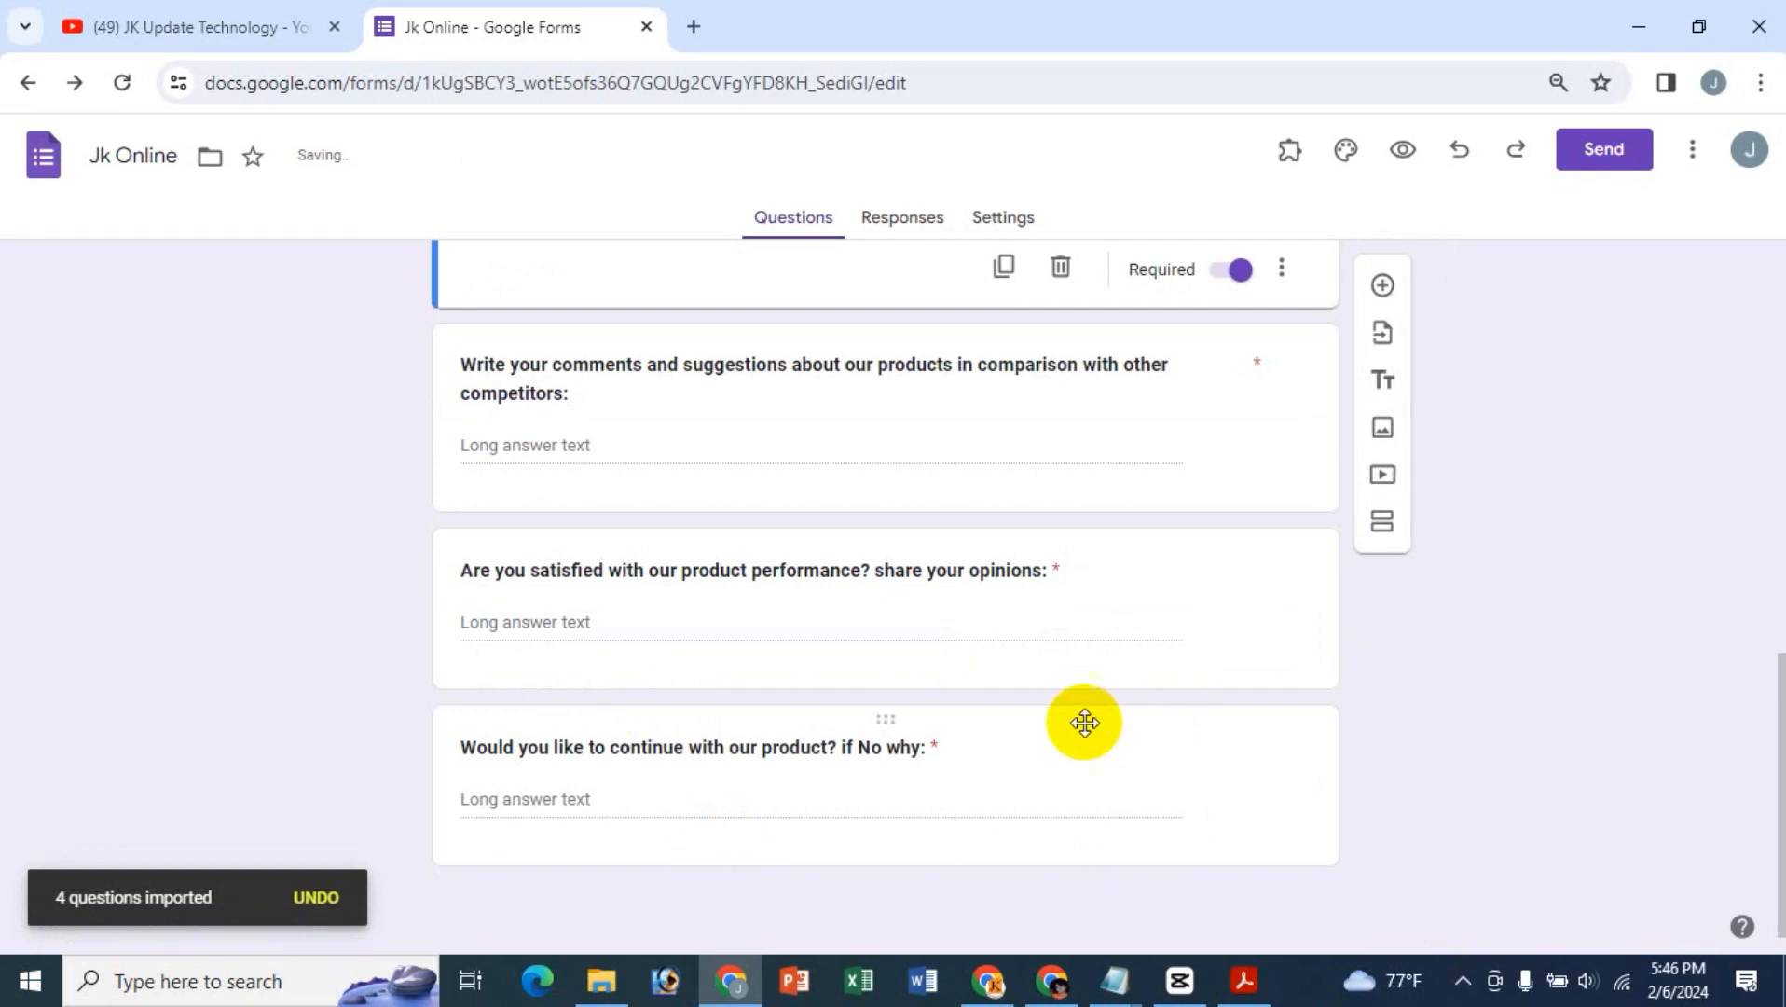
- Review the imported questions in the form, from the E-Mail question down to the last paragraph question
scroll(1084, 726, up, 3)
scroll(1083, 725, up, 3)
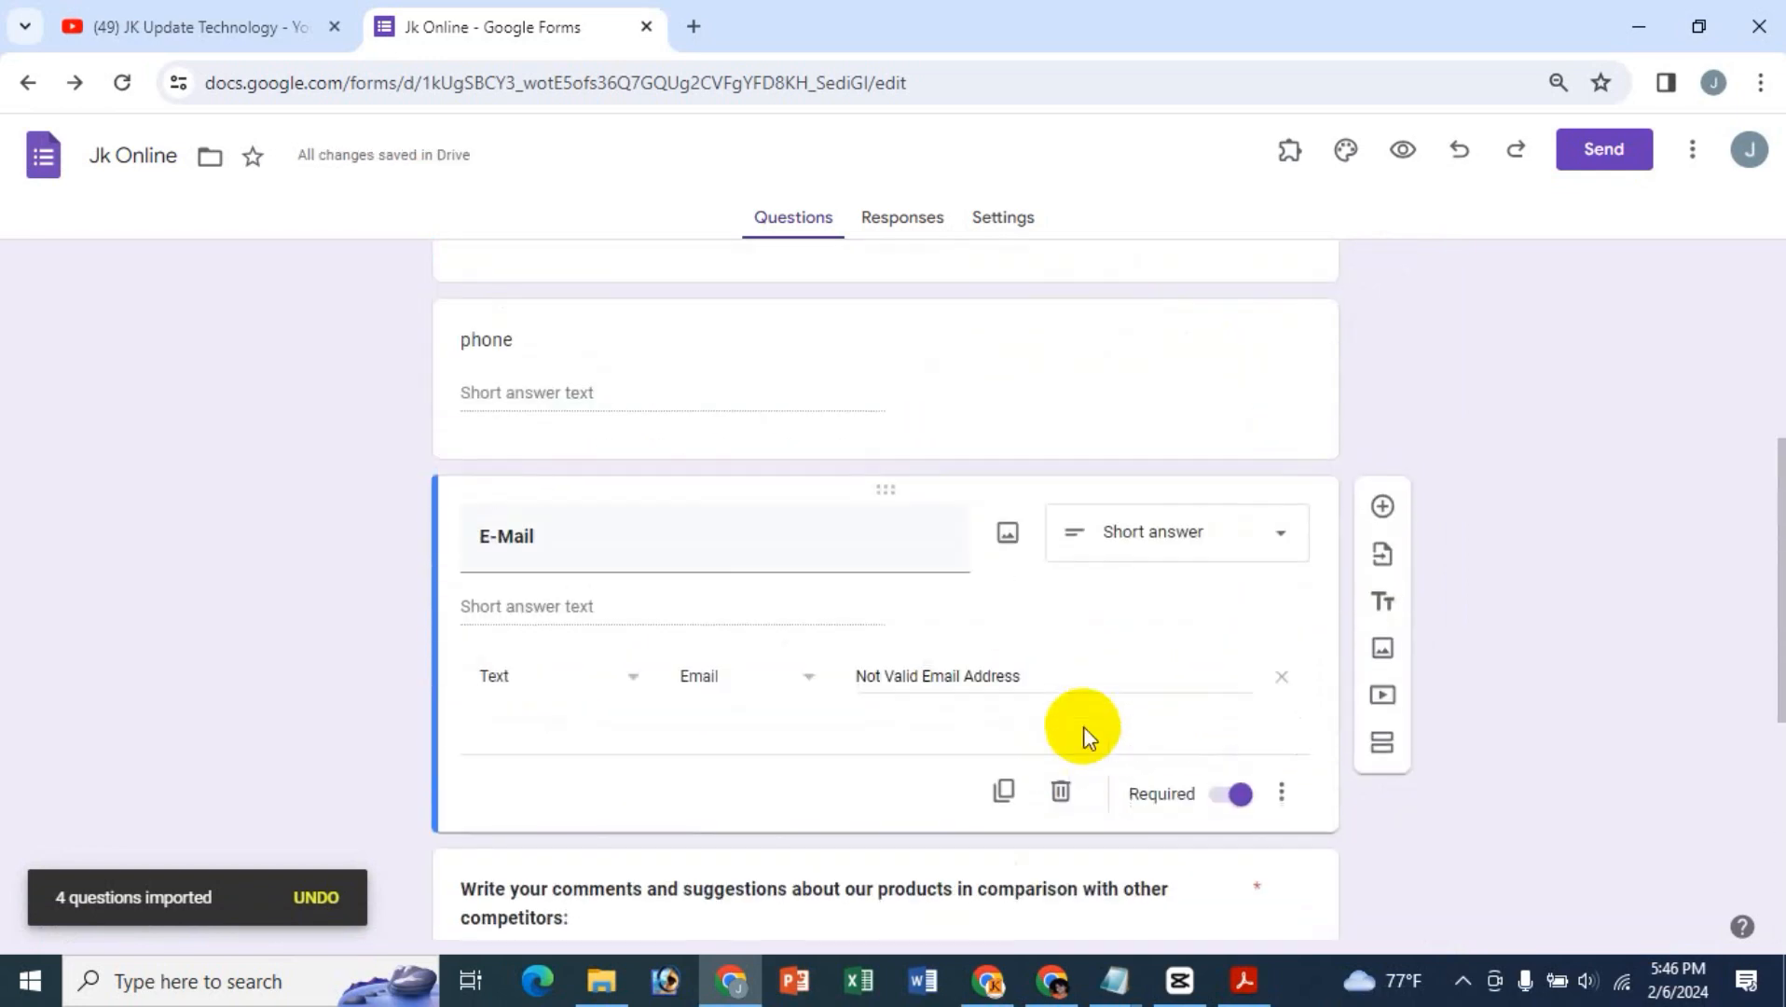
scroll(709, 672, down, 5)
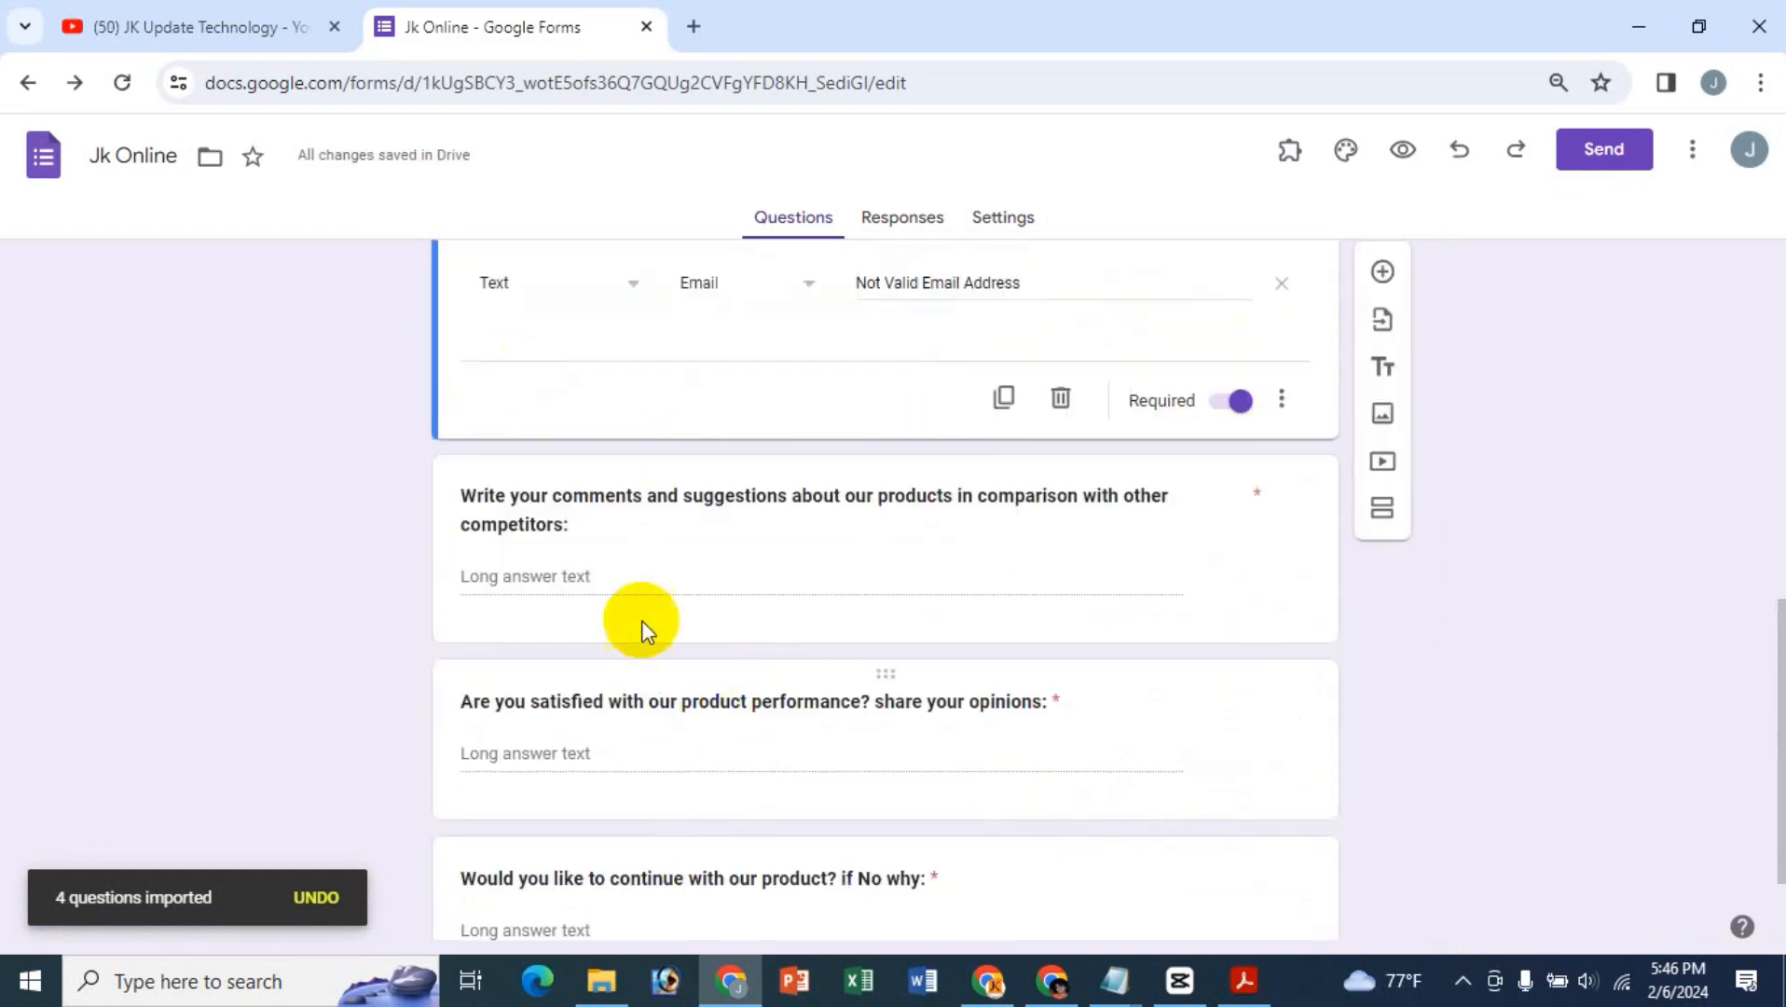
scroll(618, 606, up, 7)
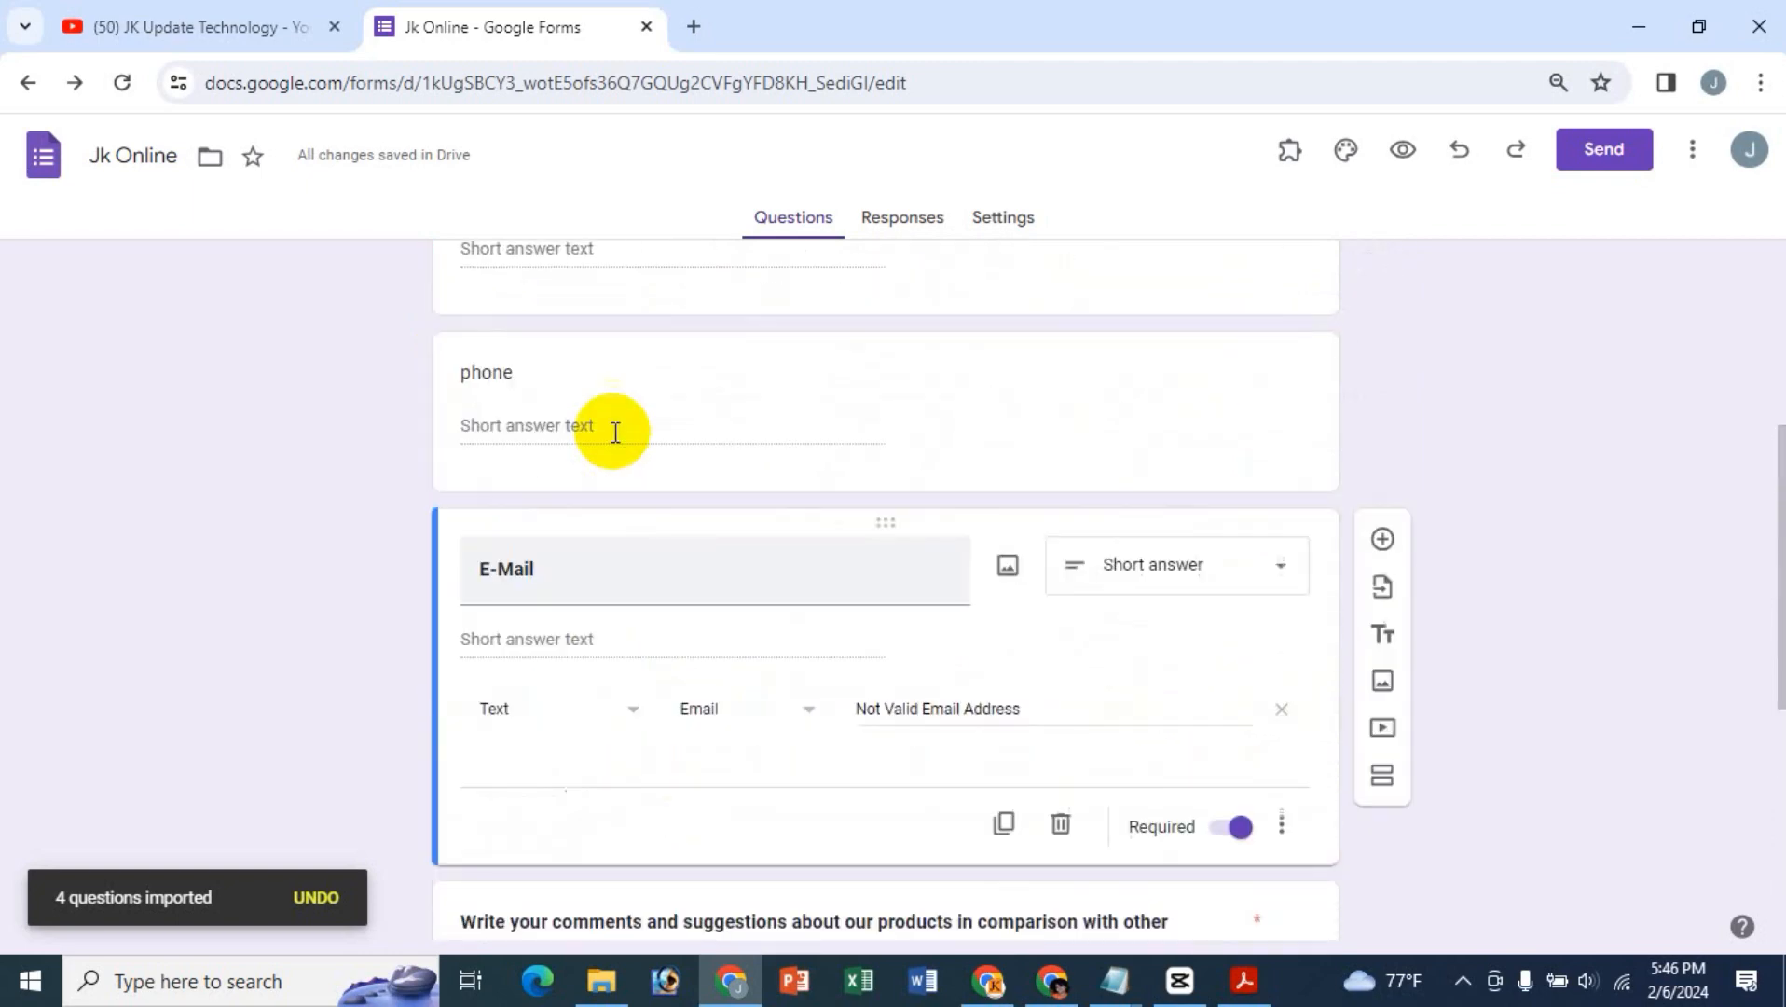
scroll(592, 822, down, 7)
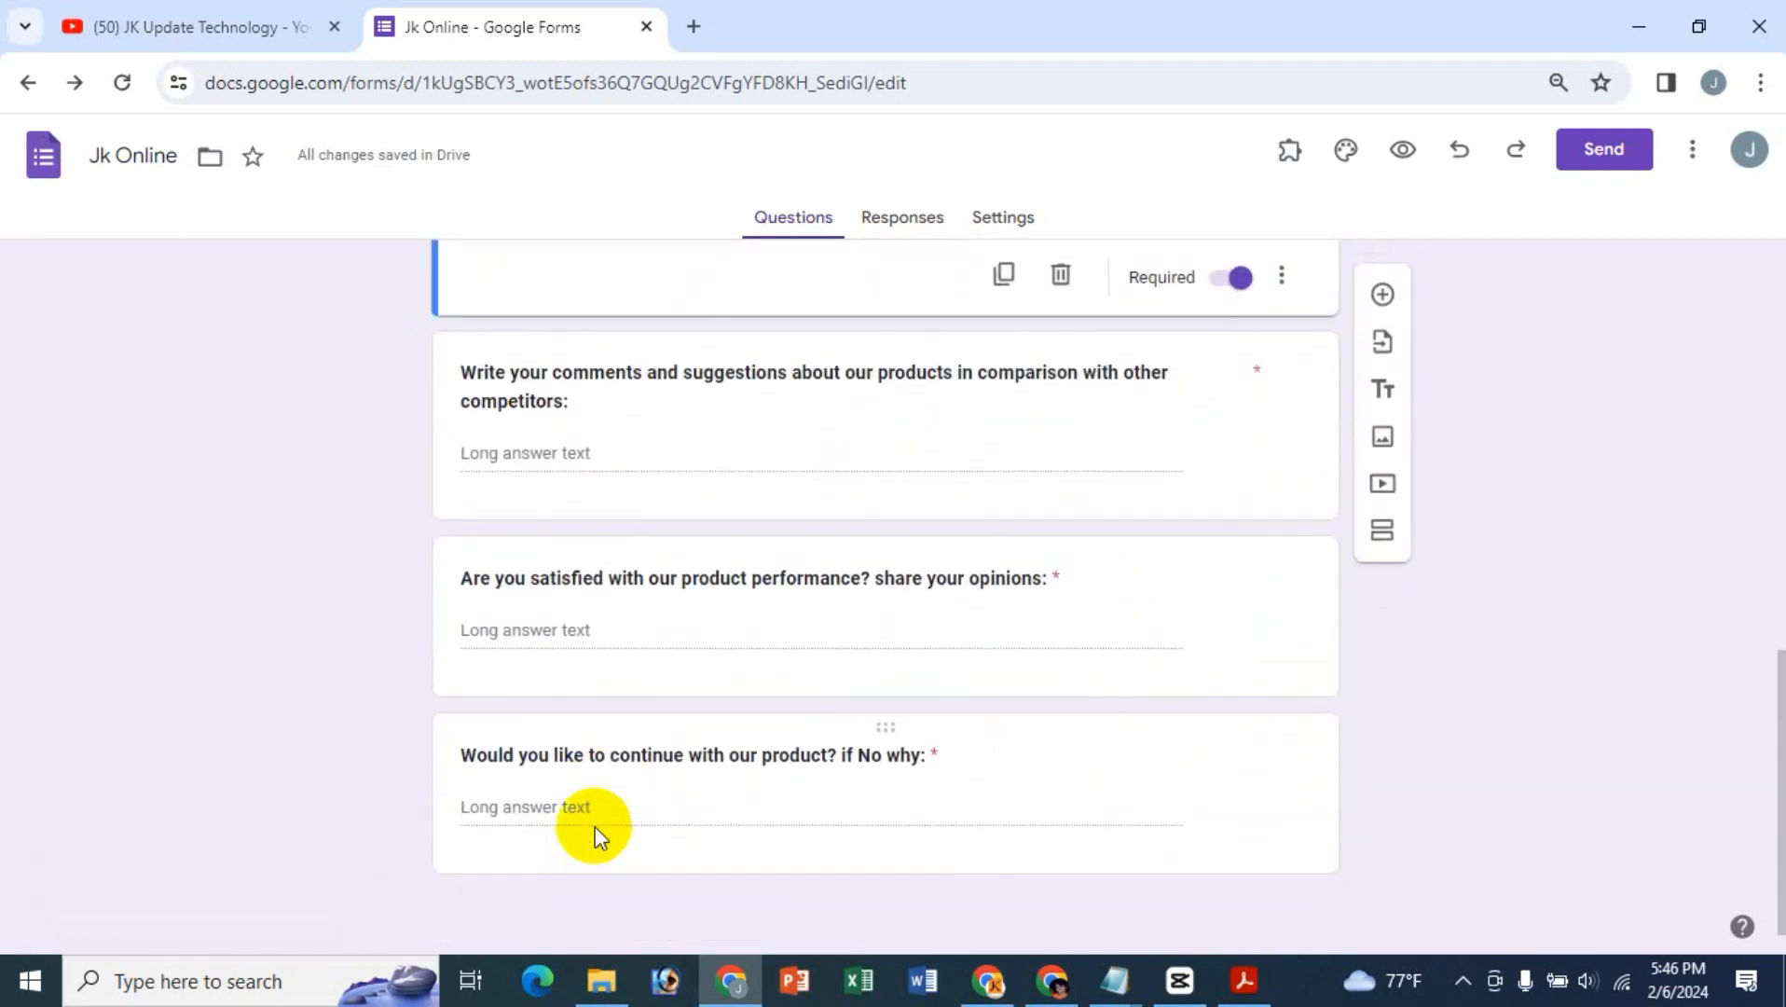
scroll(595, 826, up, 4)
scroll(560, 857, down, 4)
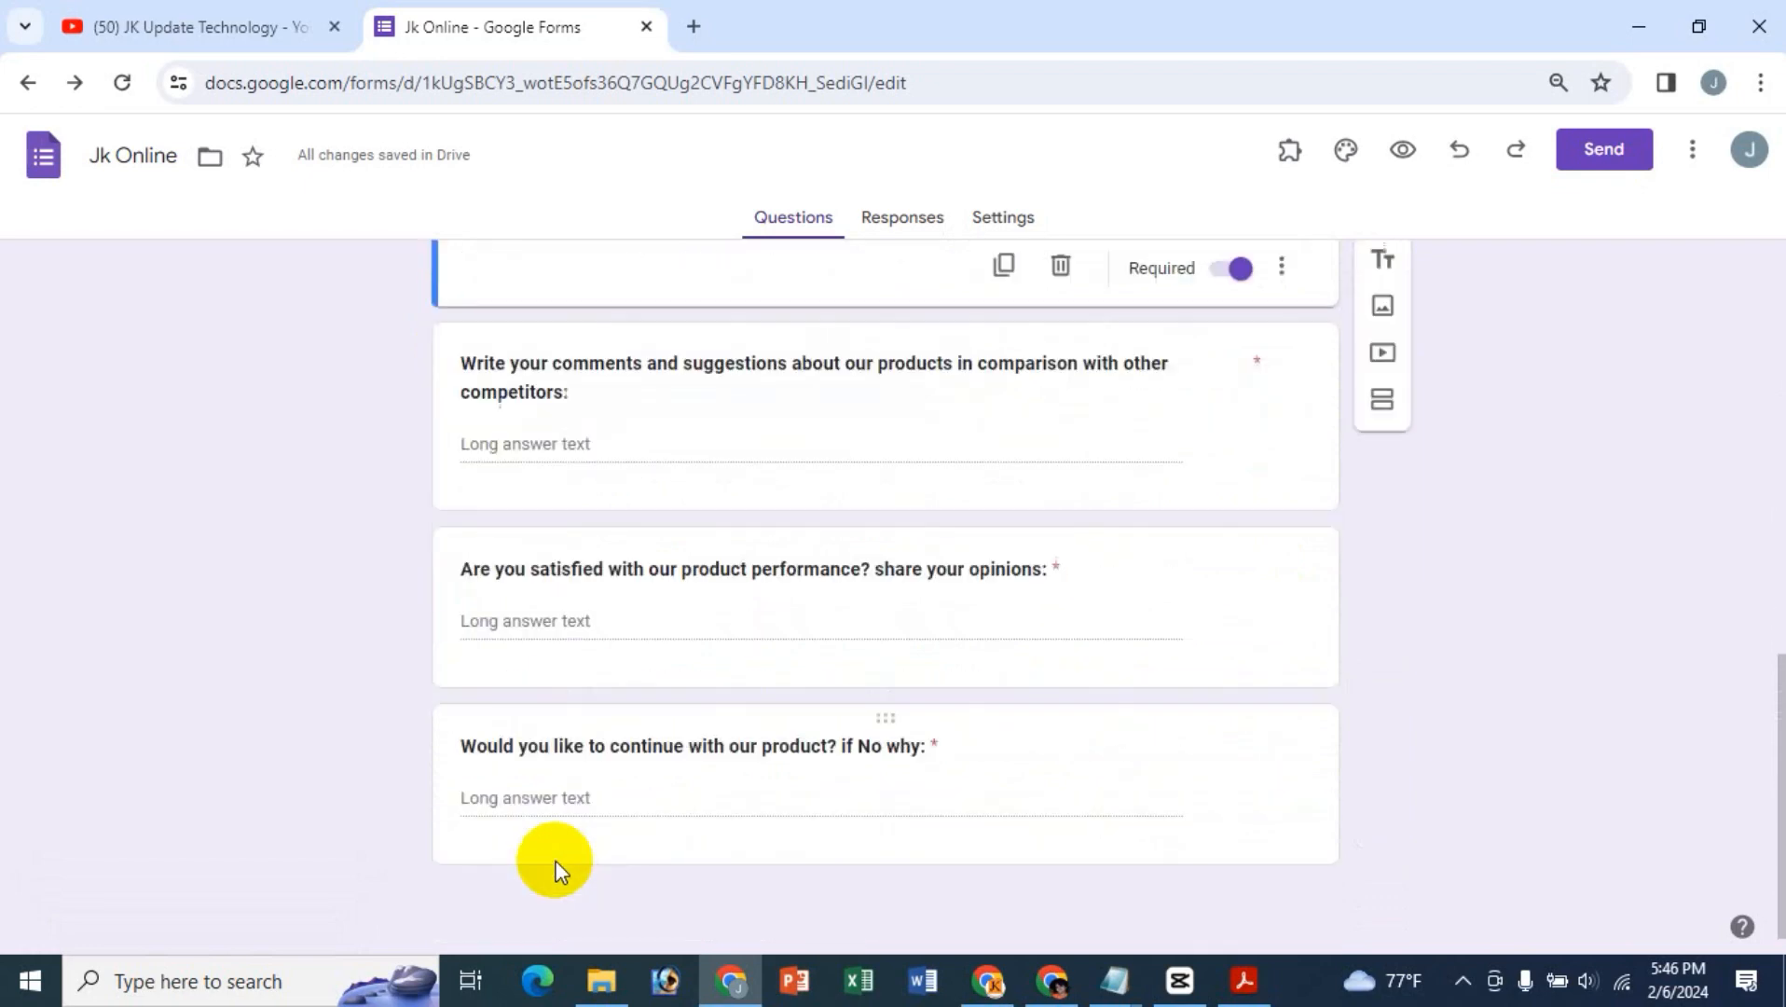
scroll(589, 542, up, 3)
scroll(589, 543, down, 3)
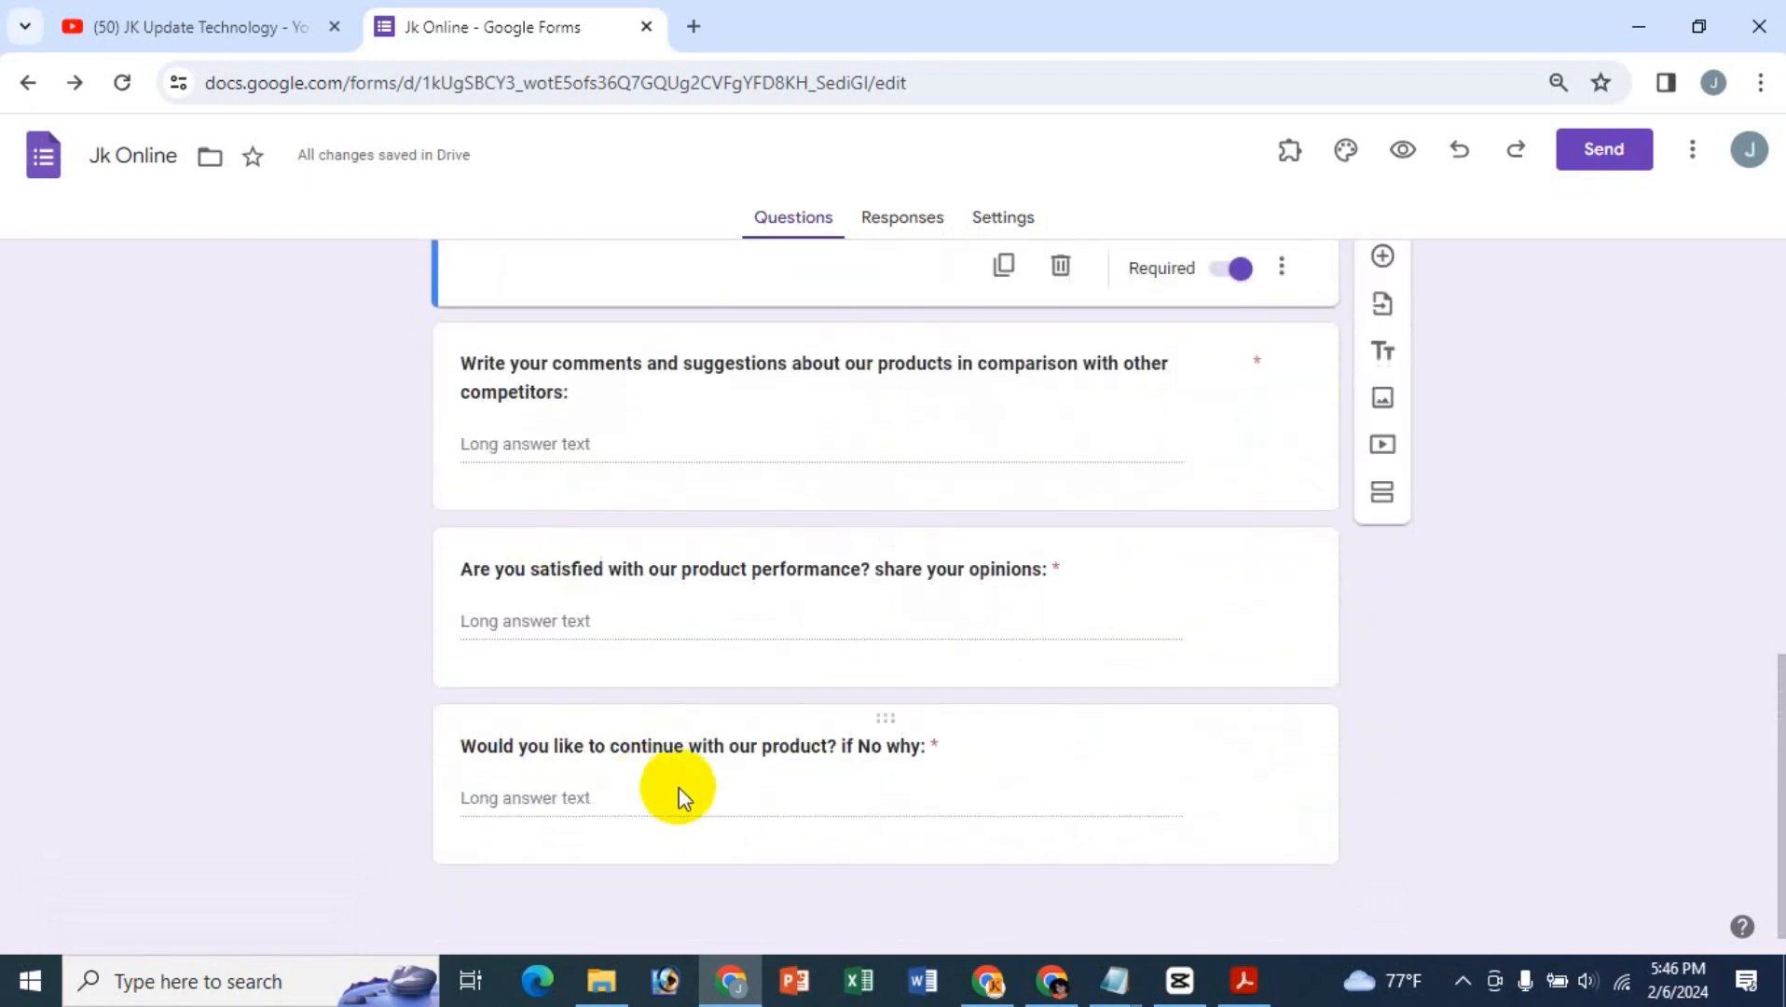
- Select the "Would you like to continue with our product?" question and load the Online Event Registration Form from My Drive for import
click(918, 749)
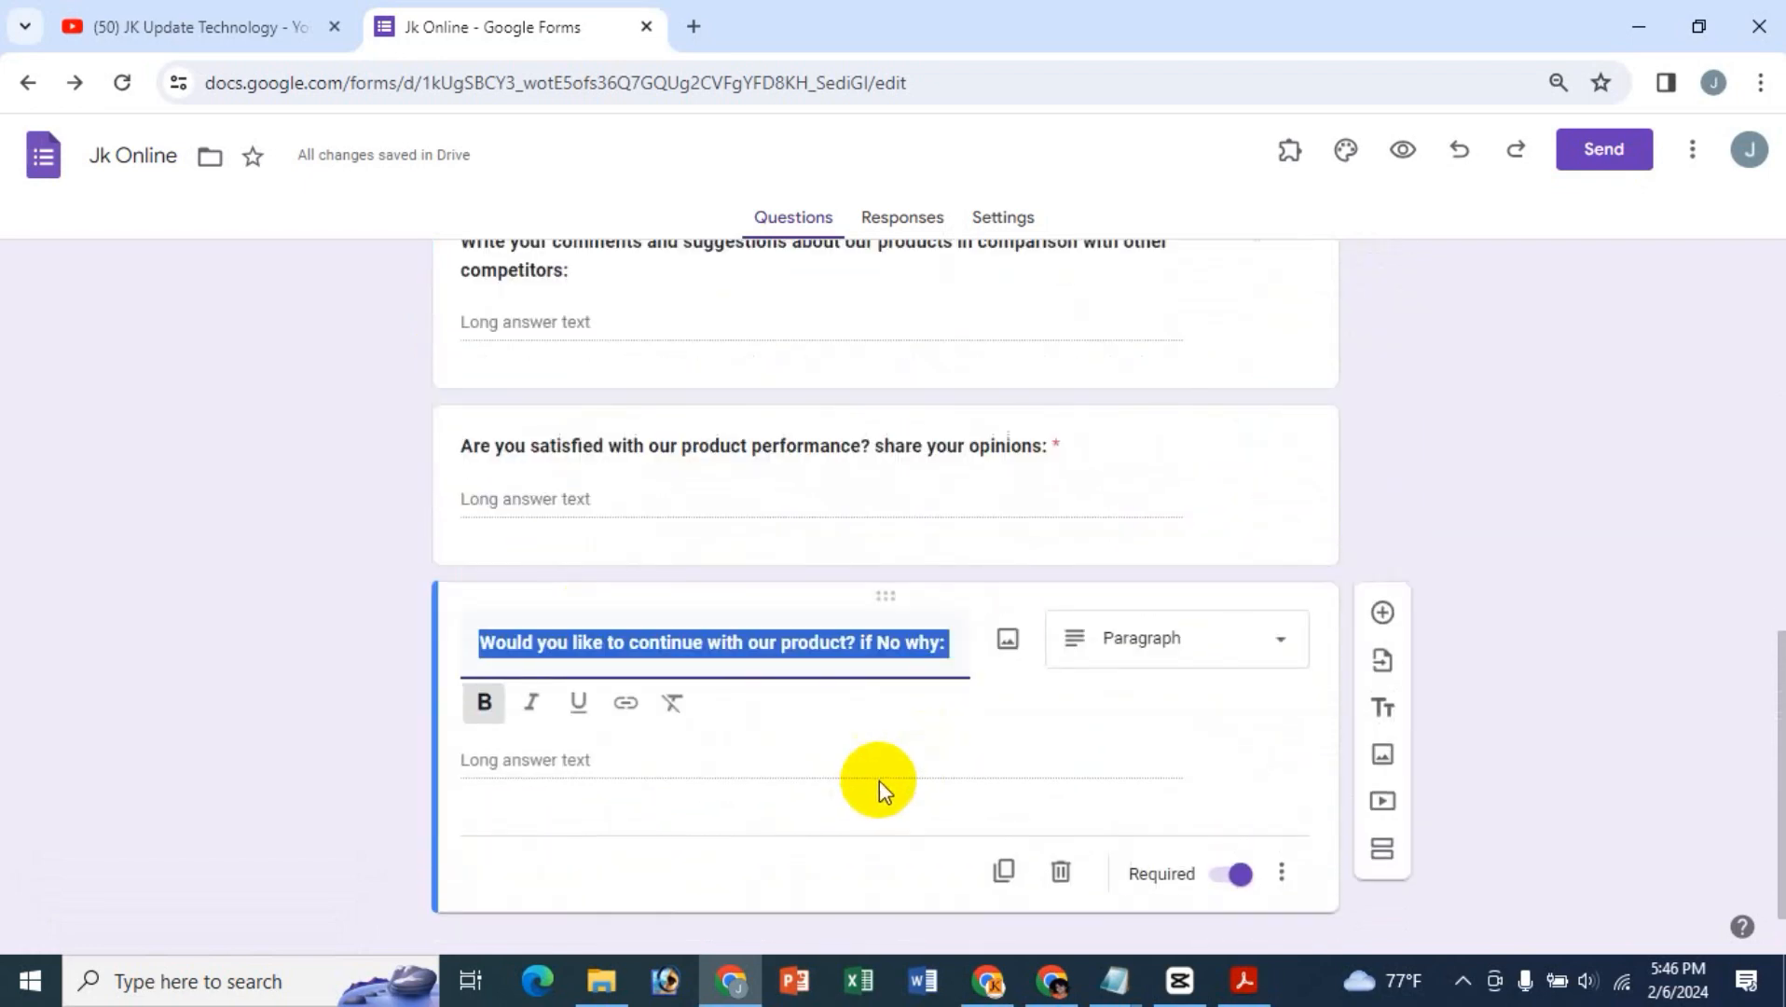
click(927, 644)
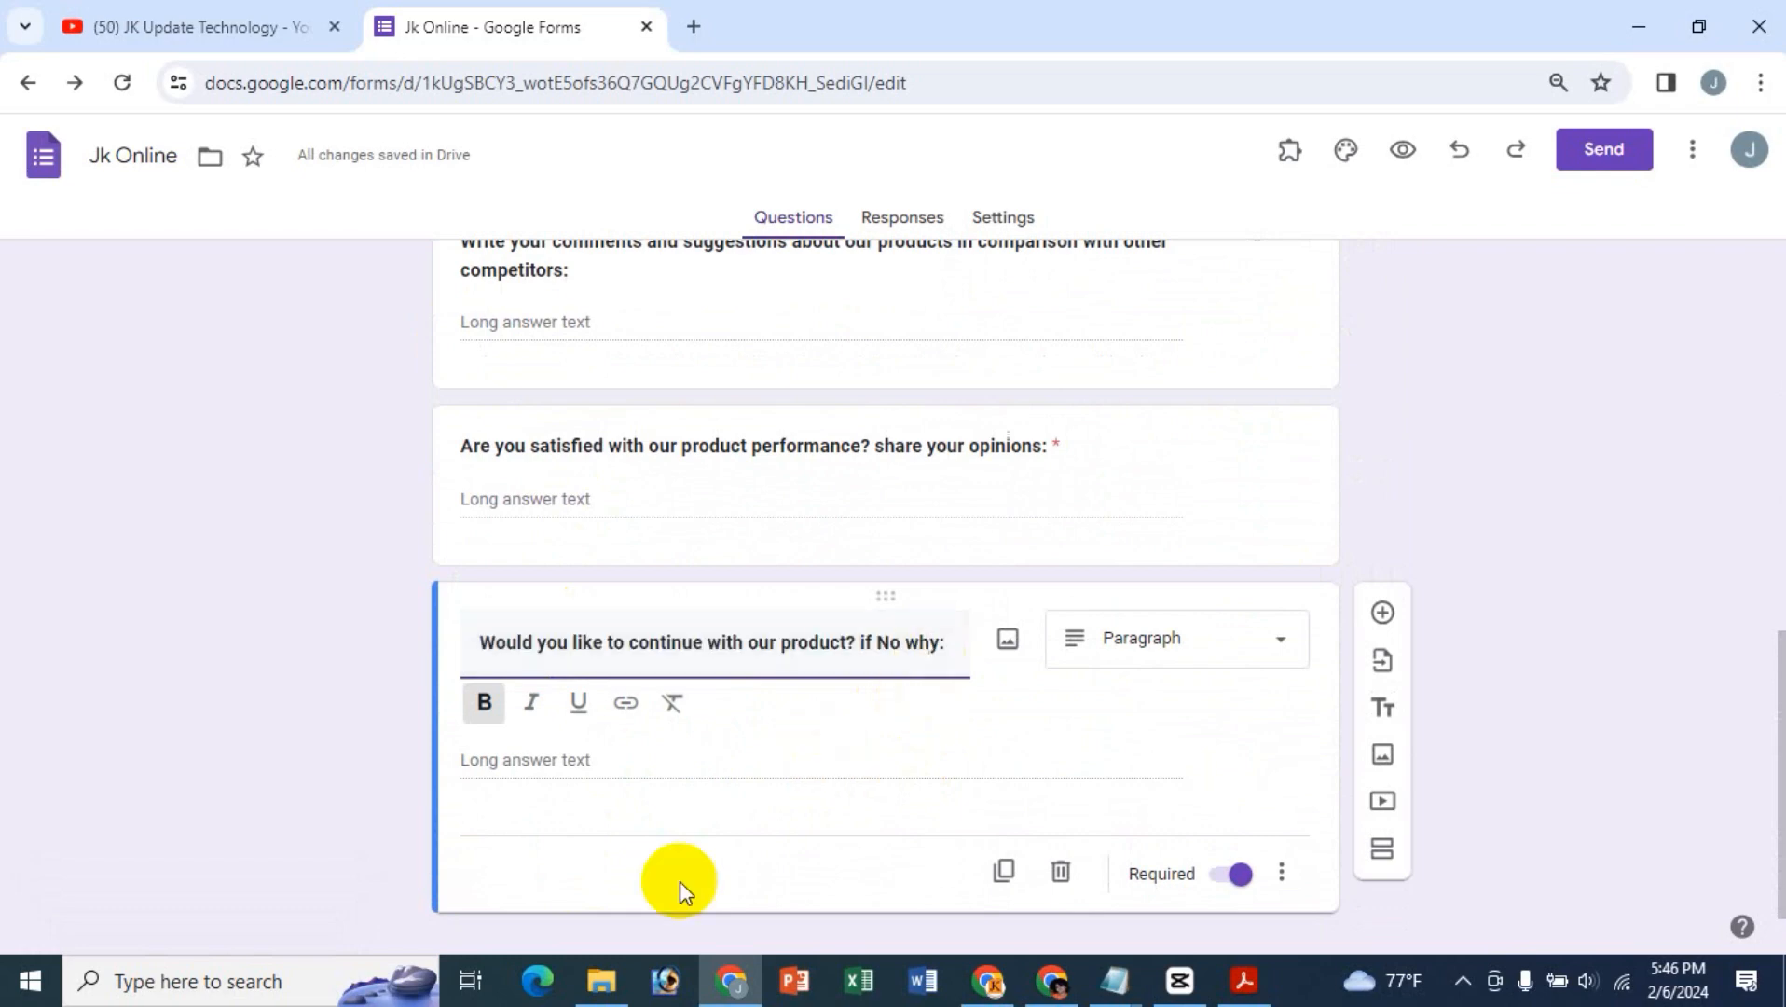
scroll(761, 849, down, 1)
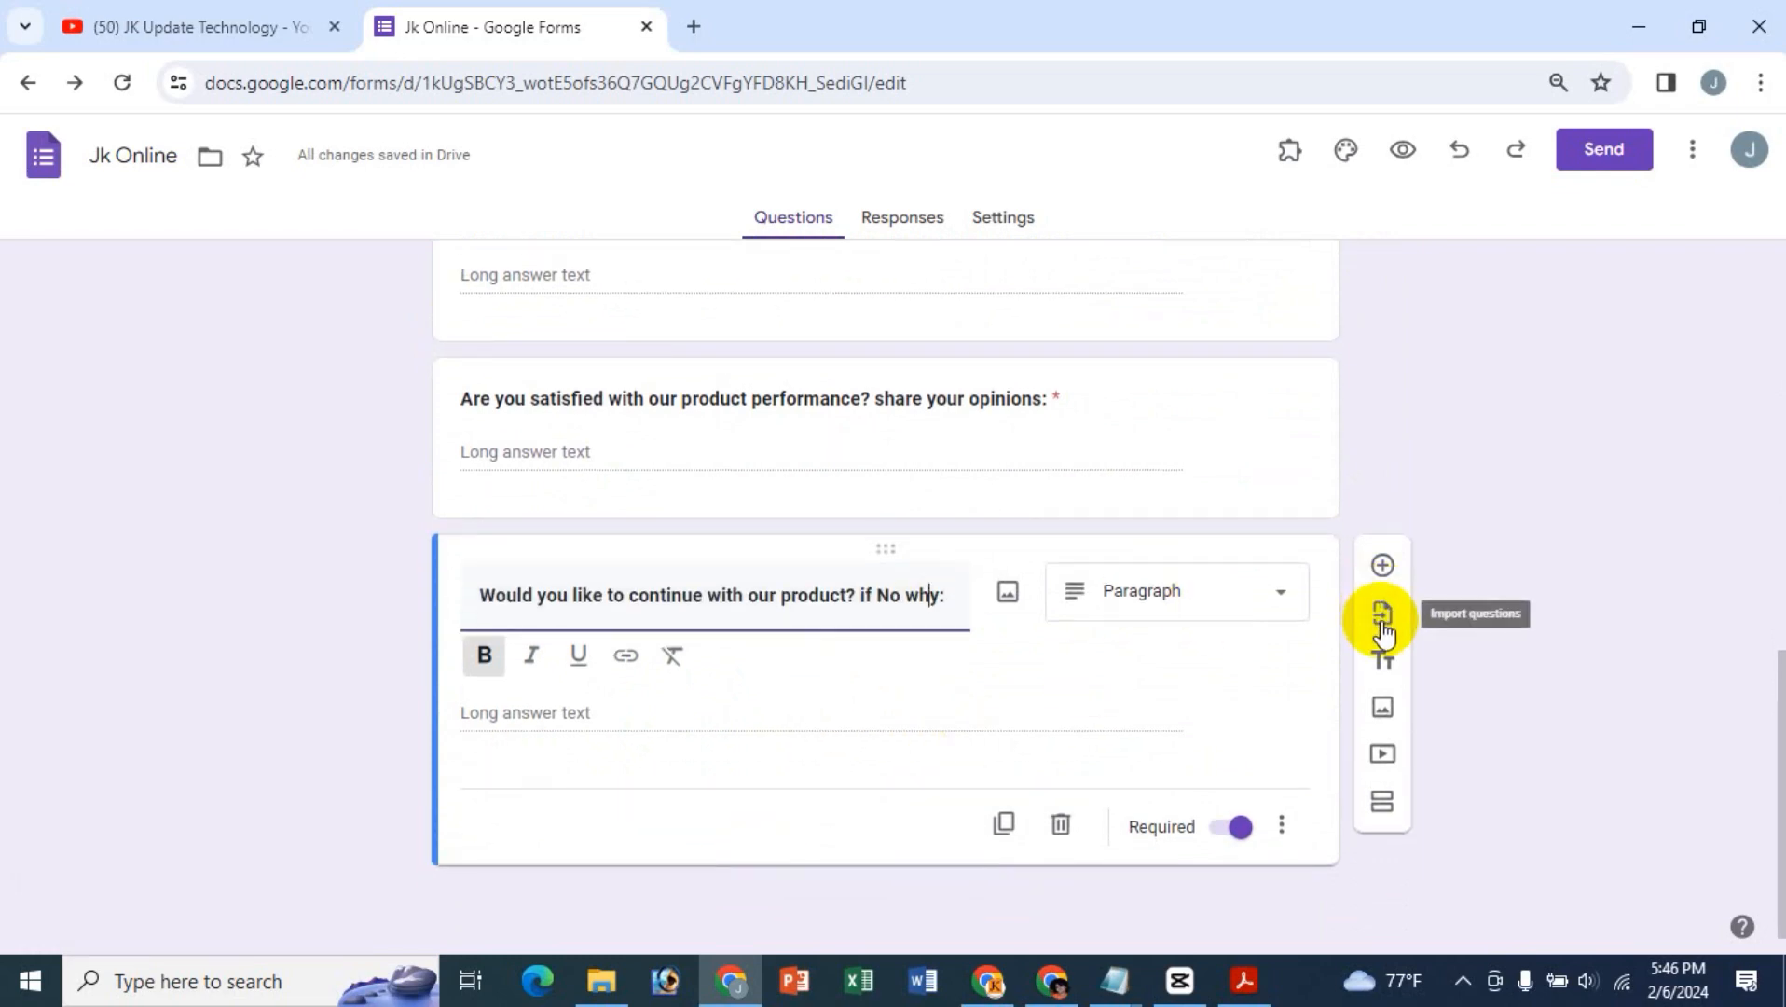
click(1383, 615)
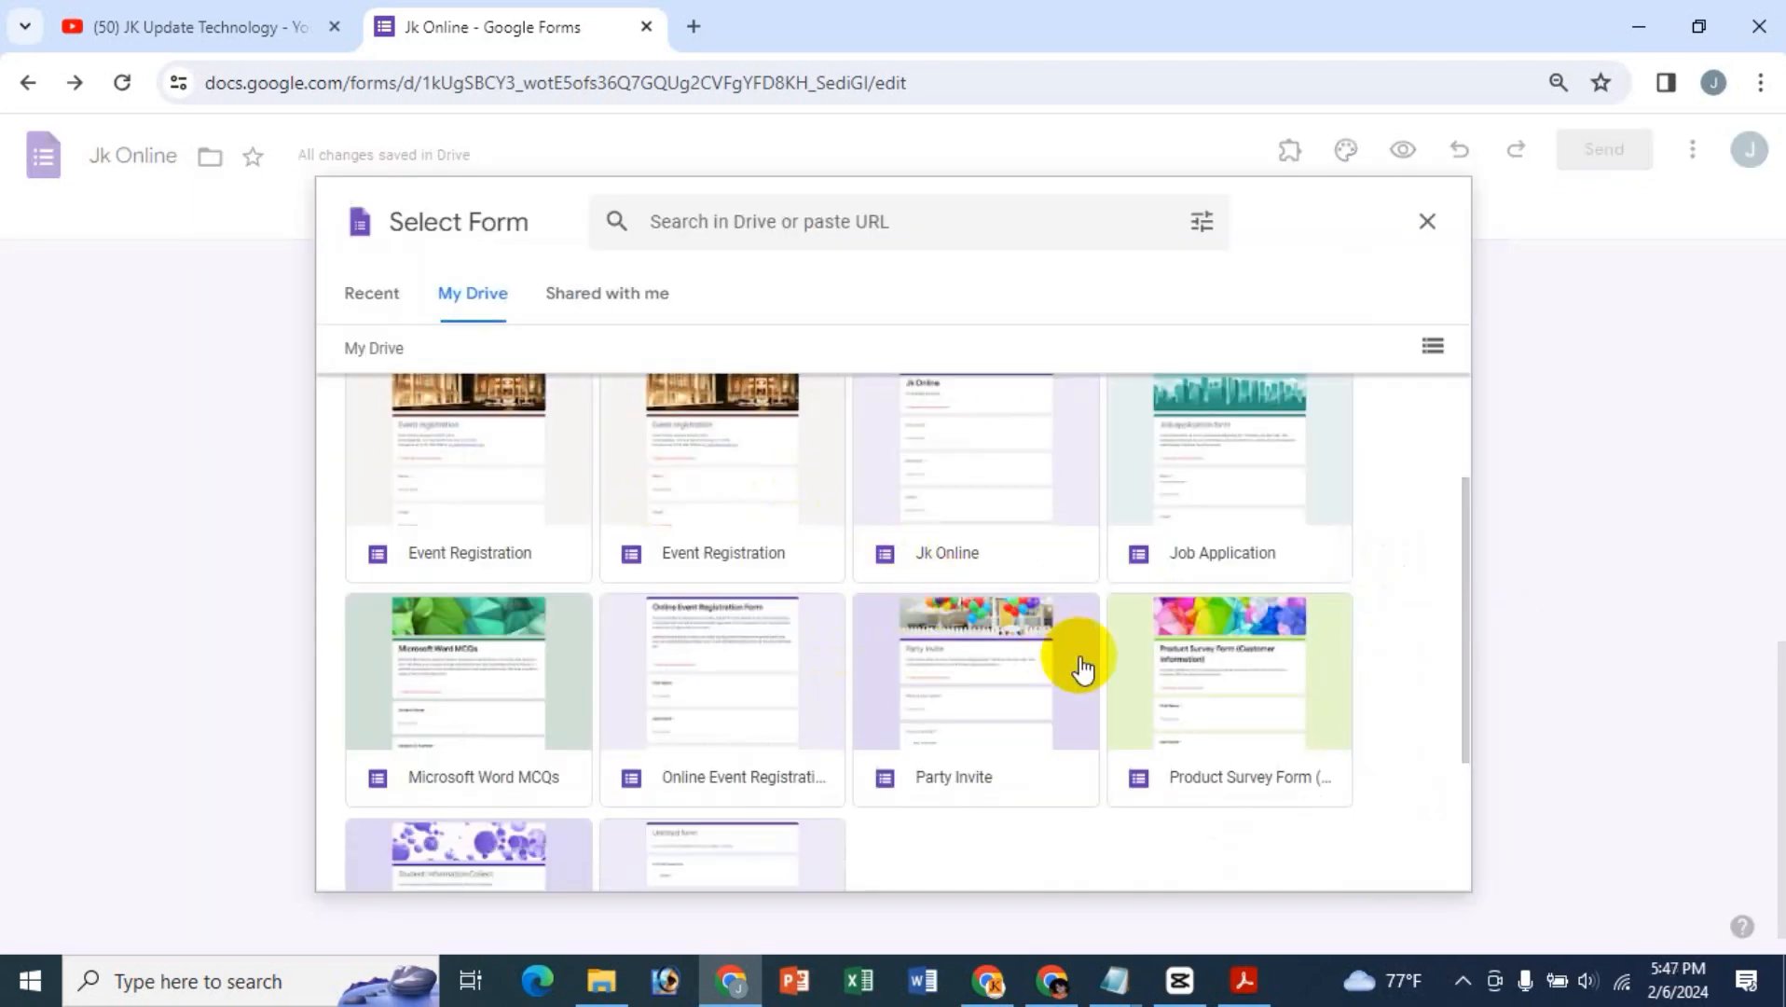
scroll(1079, 662, up, 3)
scroll(1081, 668, down, 3)
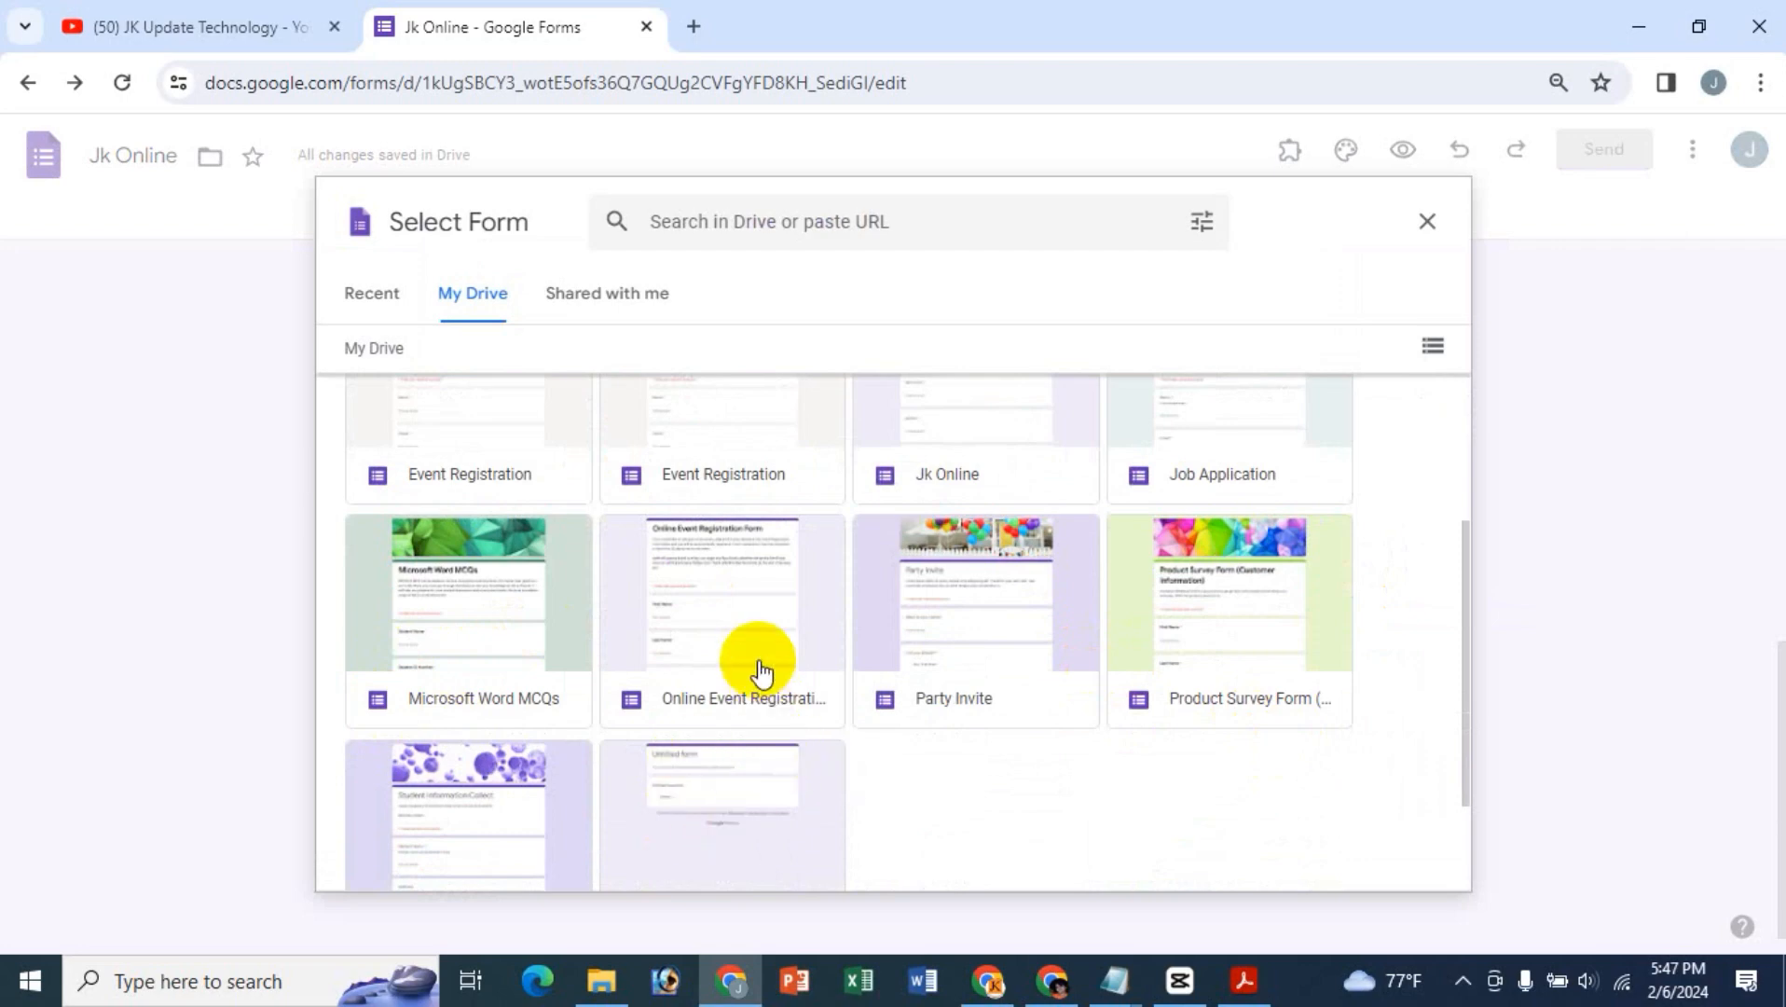
click(746, 629)
scroll(1025, 736, down, 2)
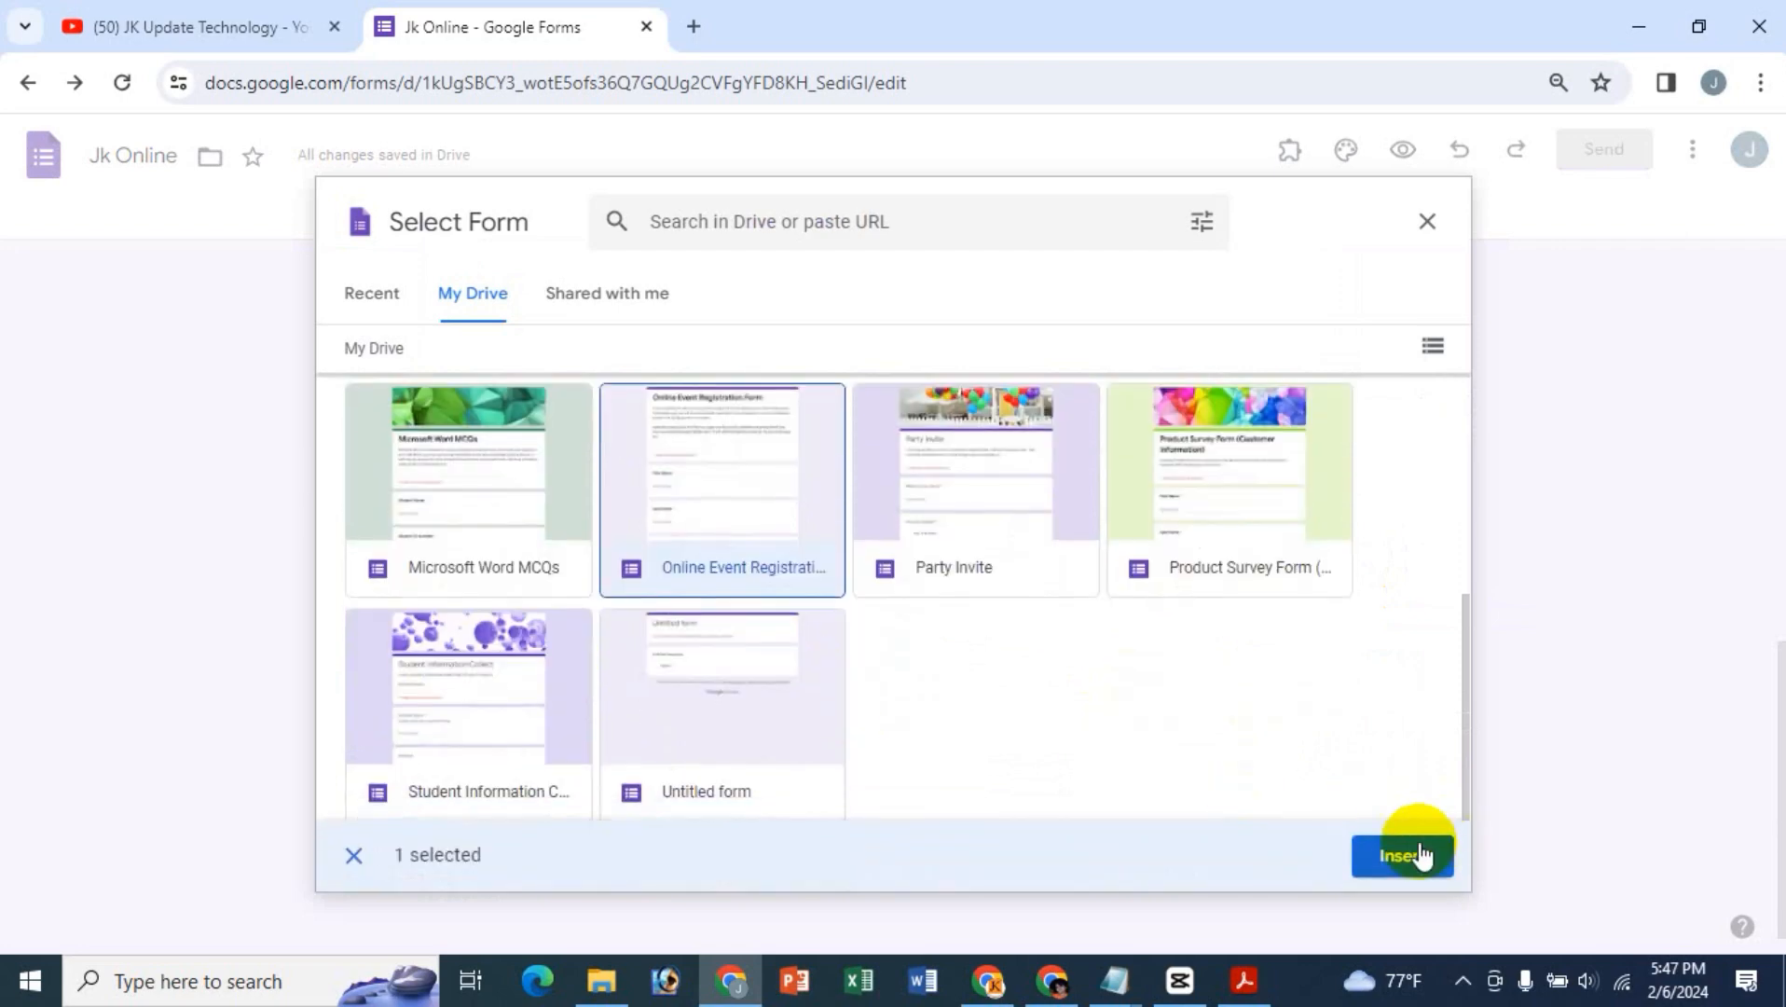
click(1421, 855)
- Import the "When will you arrive?" and "Coordinator" questions from the Online Event Registration Form
scroll(1622, 653, down, 2)
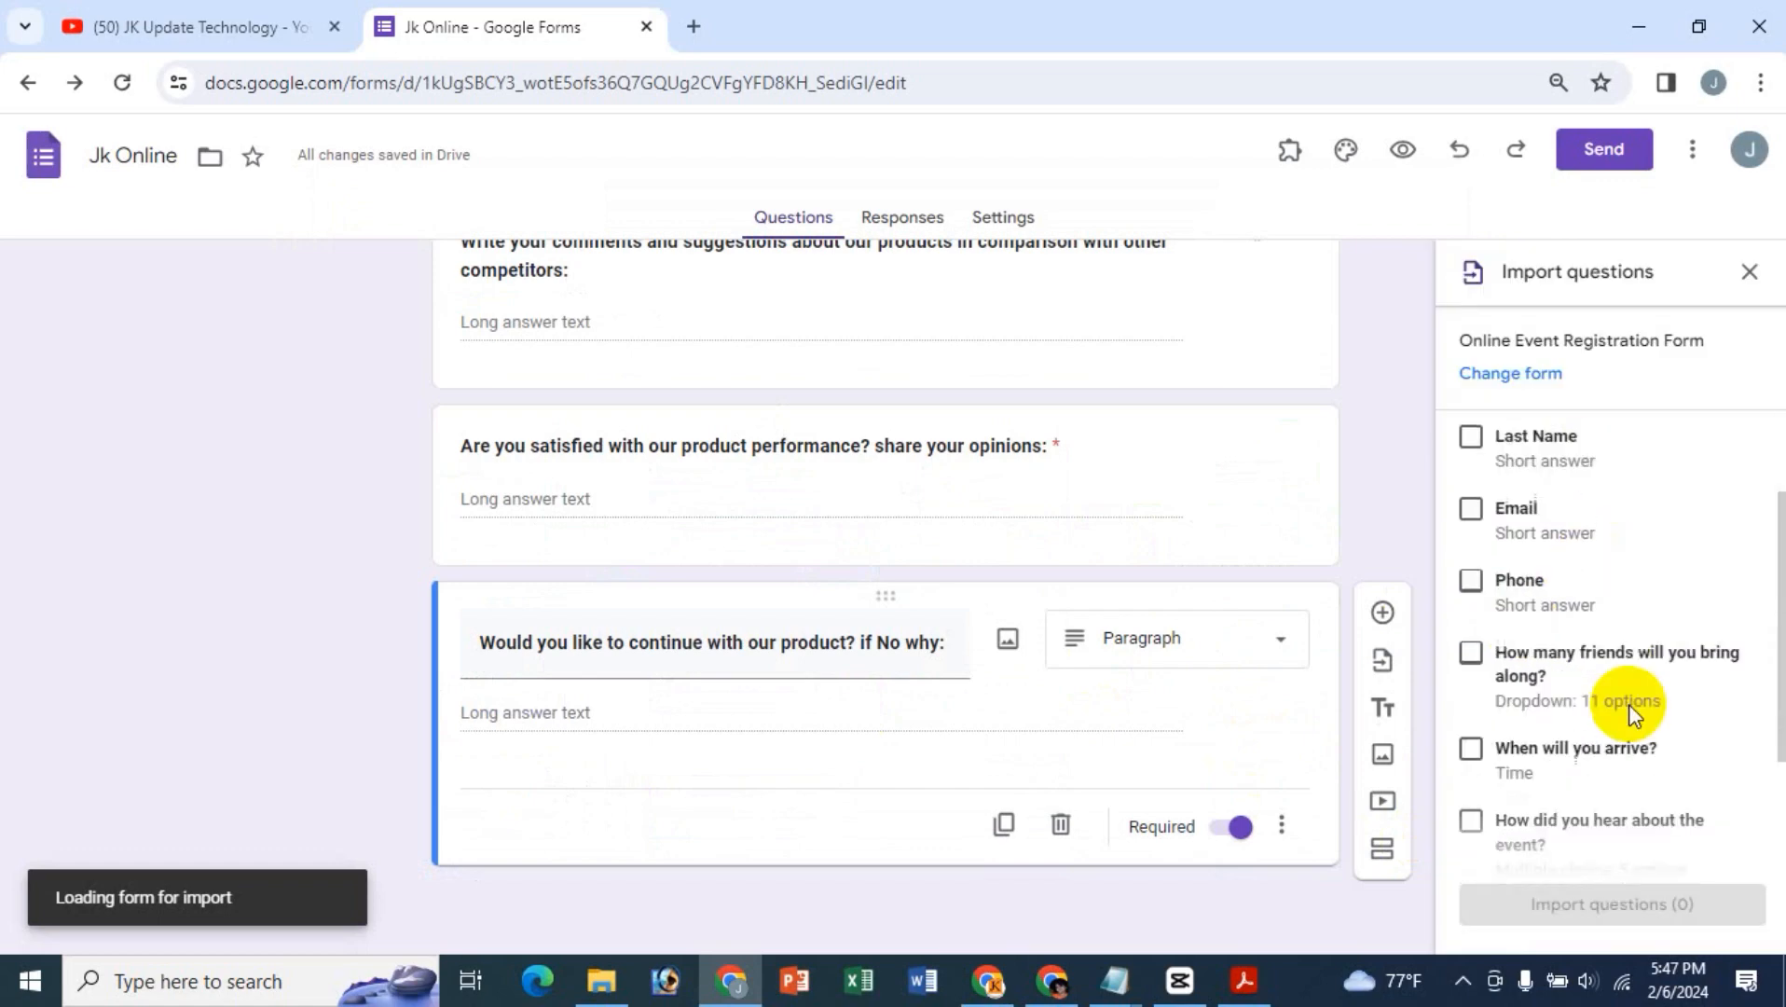
scroll(1629, 703, down, 1)
click(1470, 626)
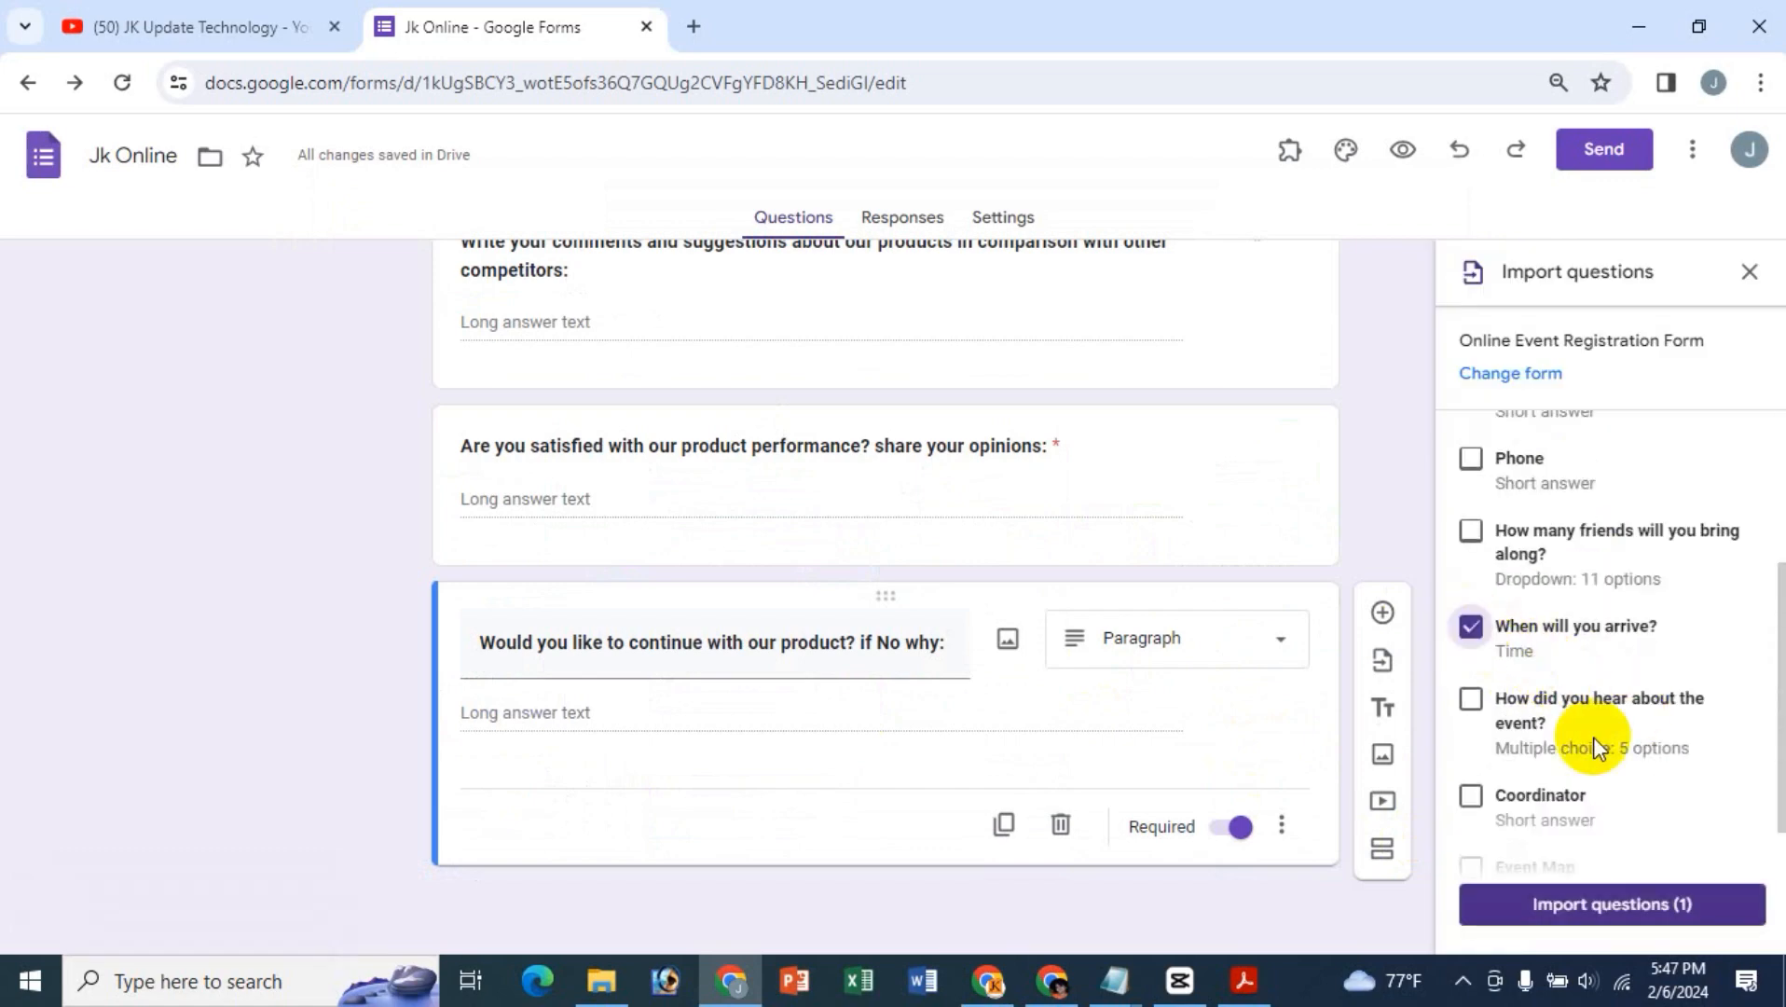
scroll(1593, 736, down, 1)
click(1471, 708)
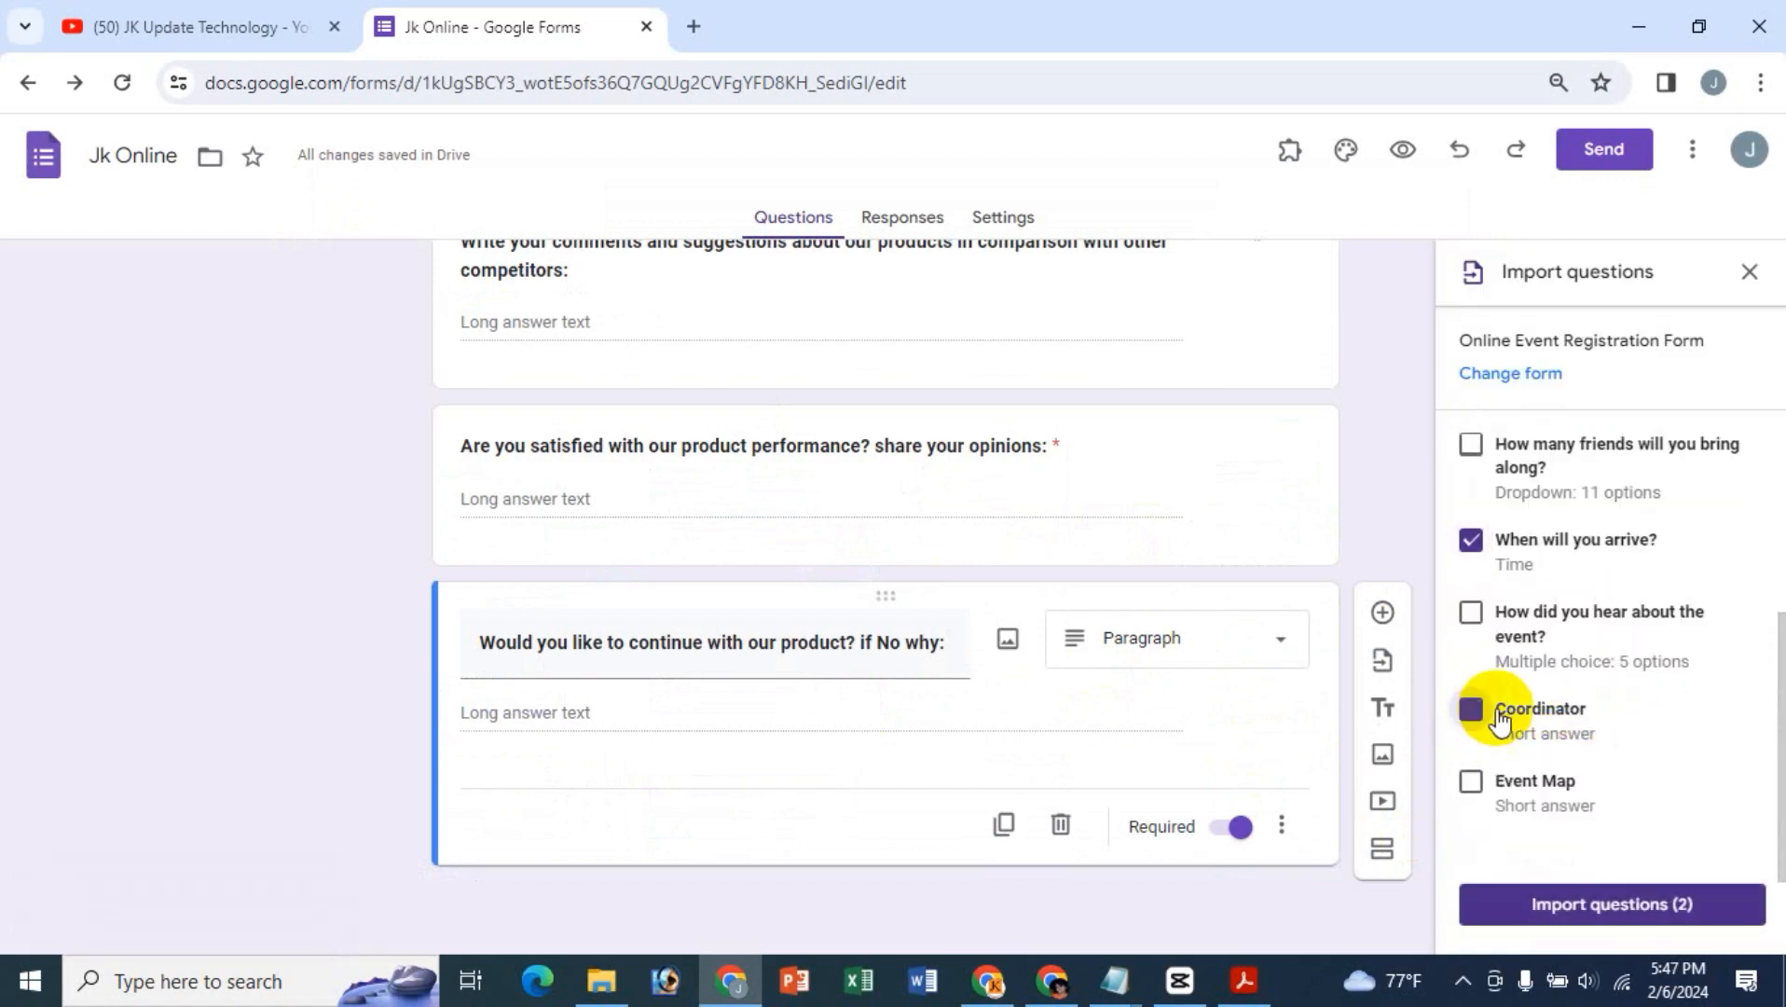
click(1624, 906)
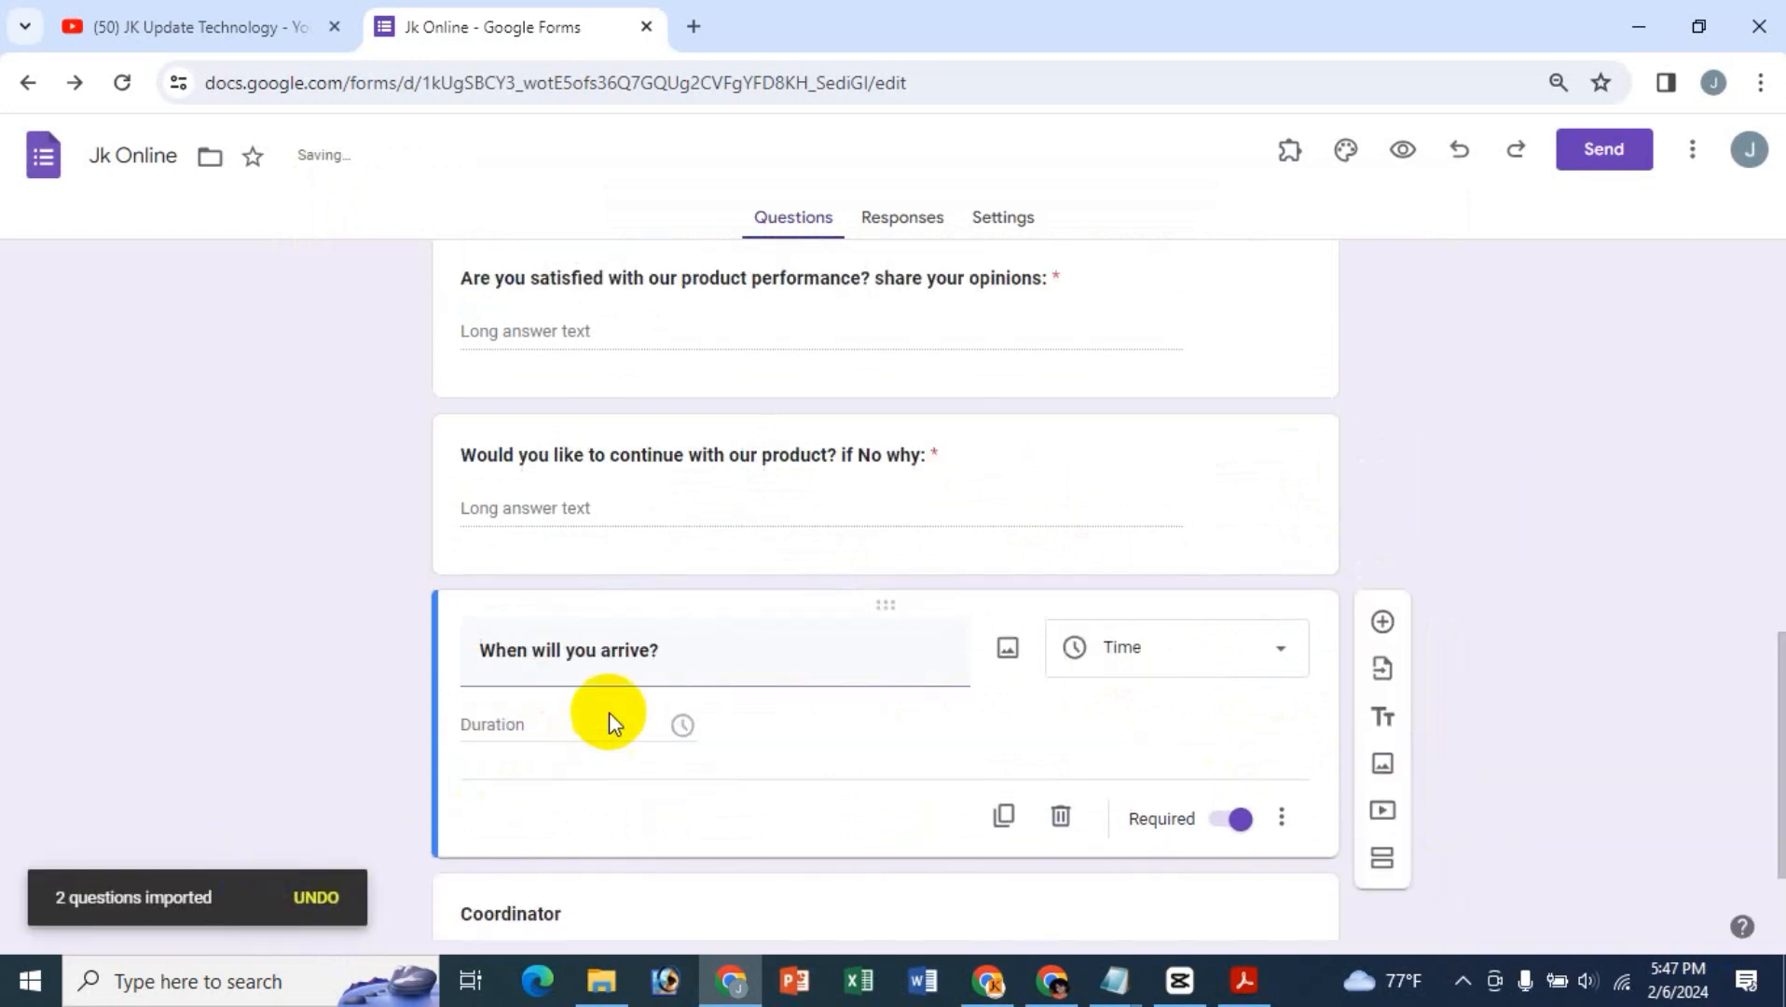
scroll(608, 711, down, 2)
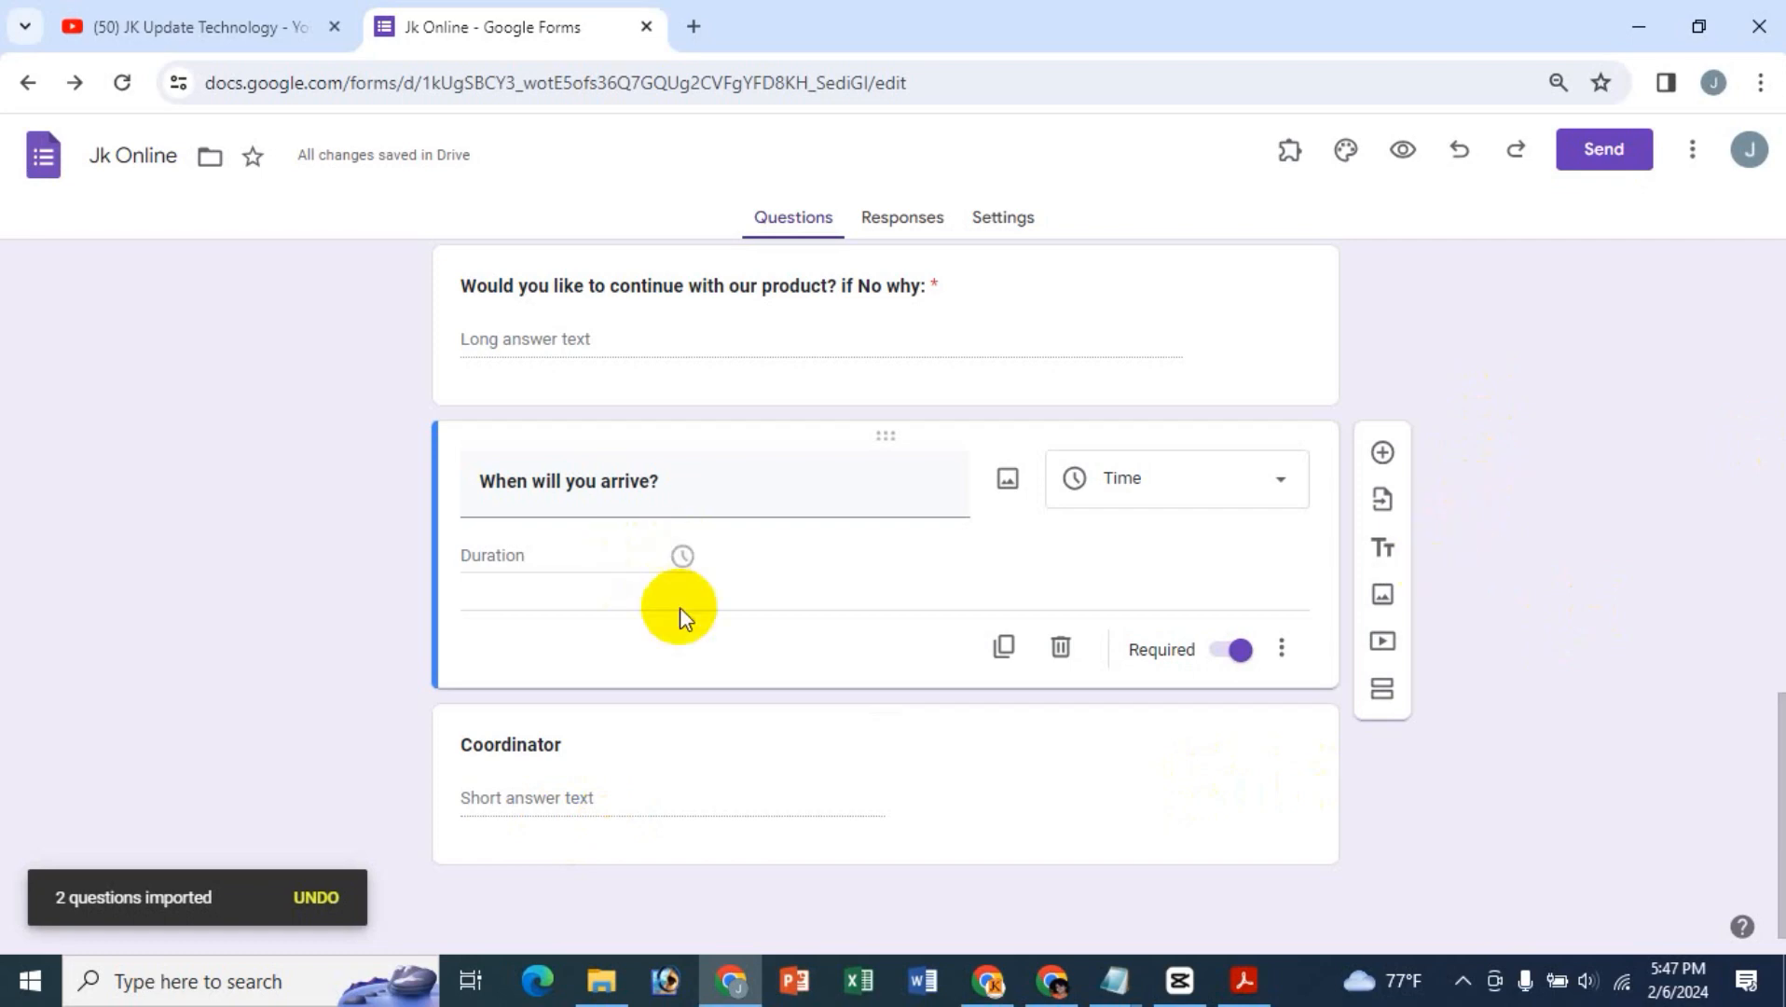
- Review all questions in the form, from first name down to the imported "When will you arrive?" and "Coordinator" questions
scroll(678, 653, up, 1)
scroll(678, 705, down, 1)
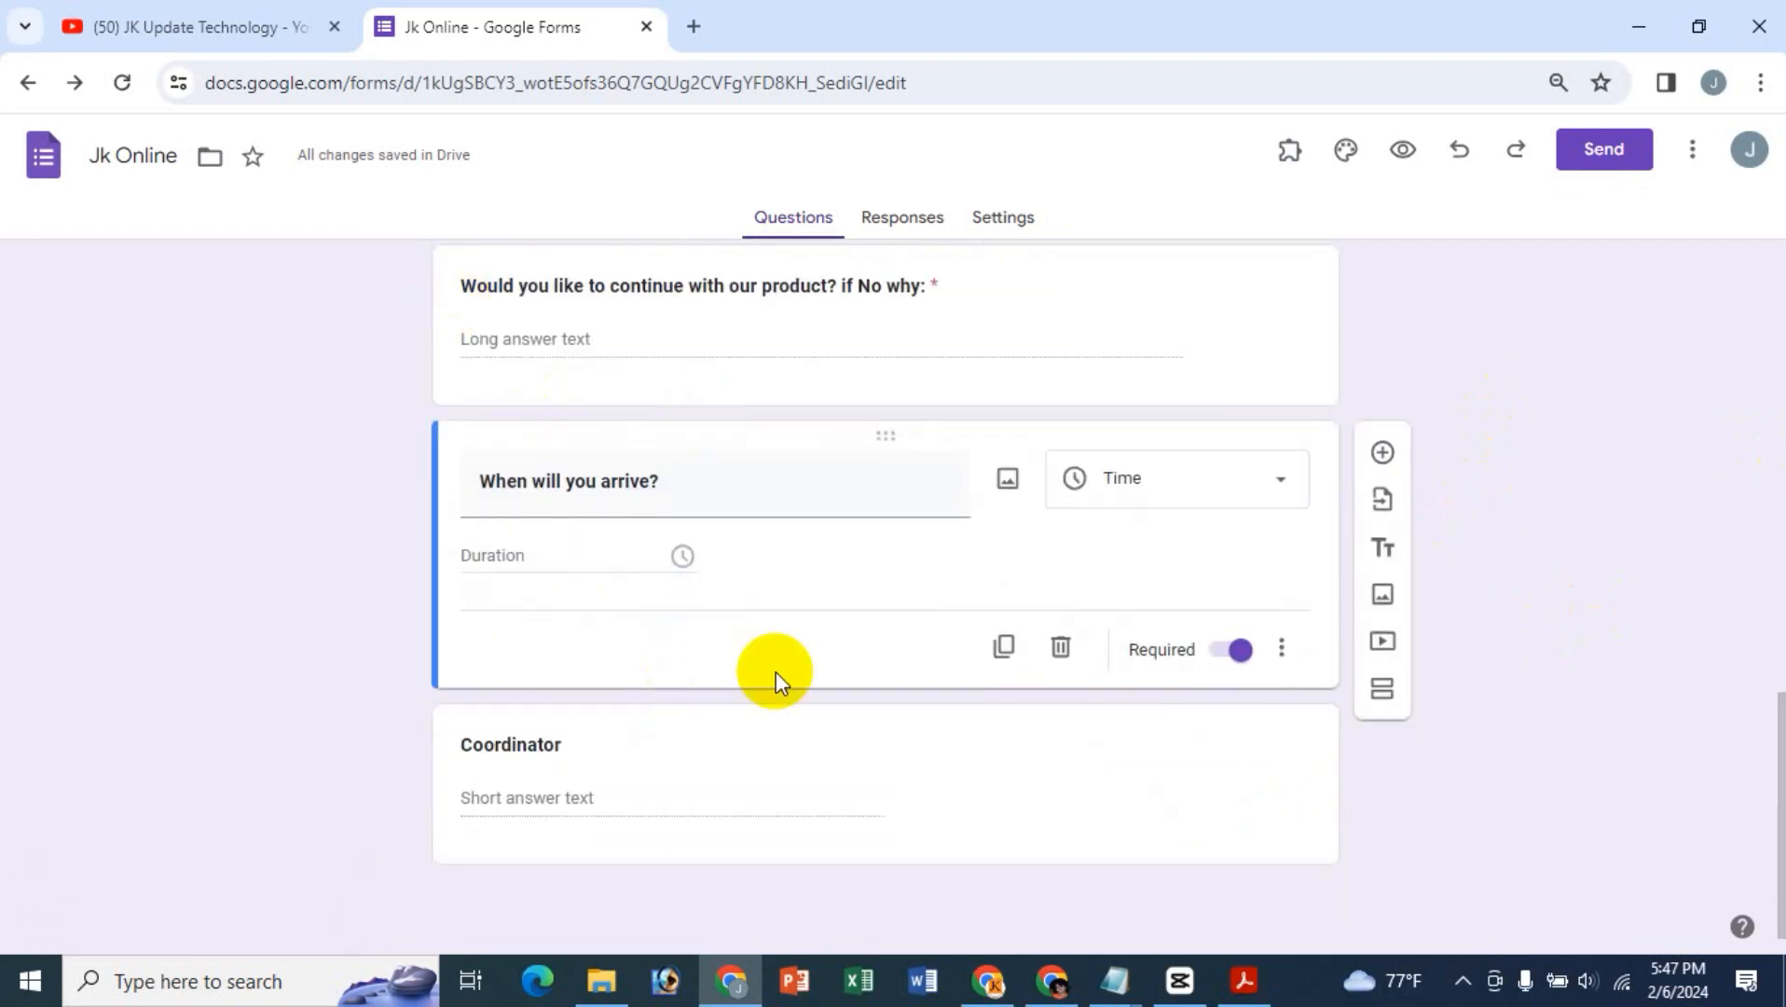
scroll(776, 671, up, 5)
scroll(783, 689, down, 3)
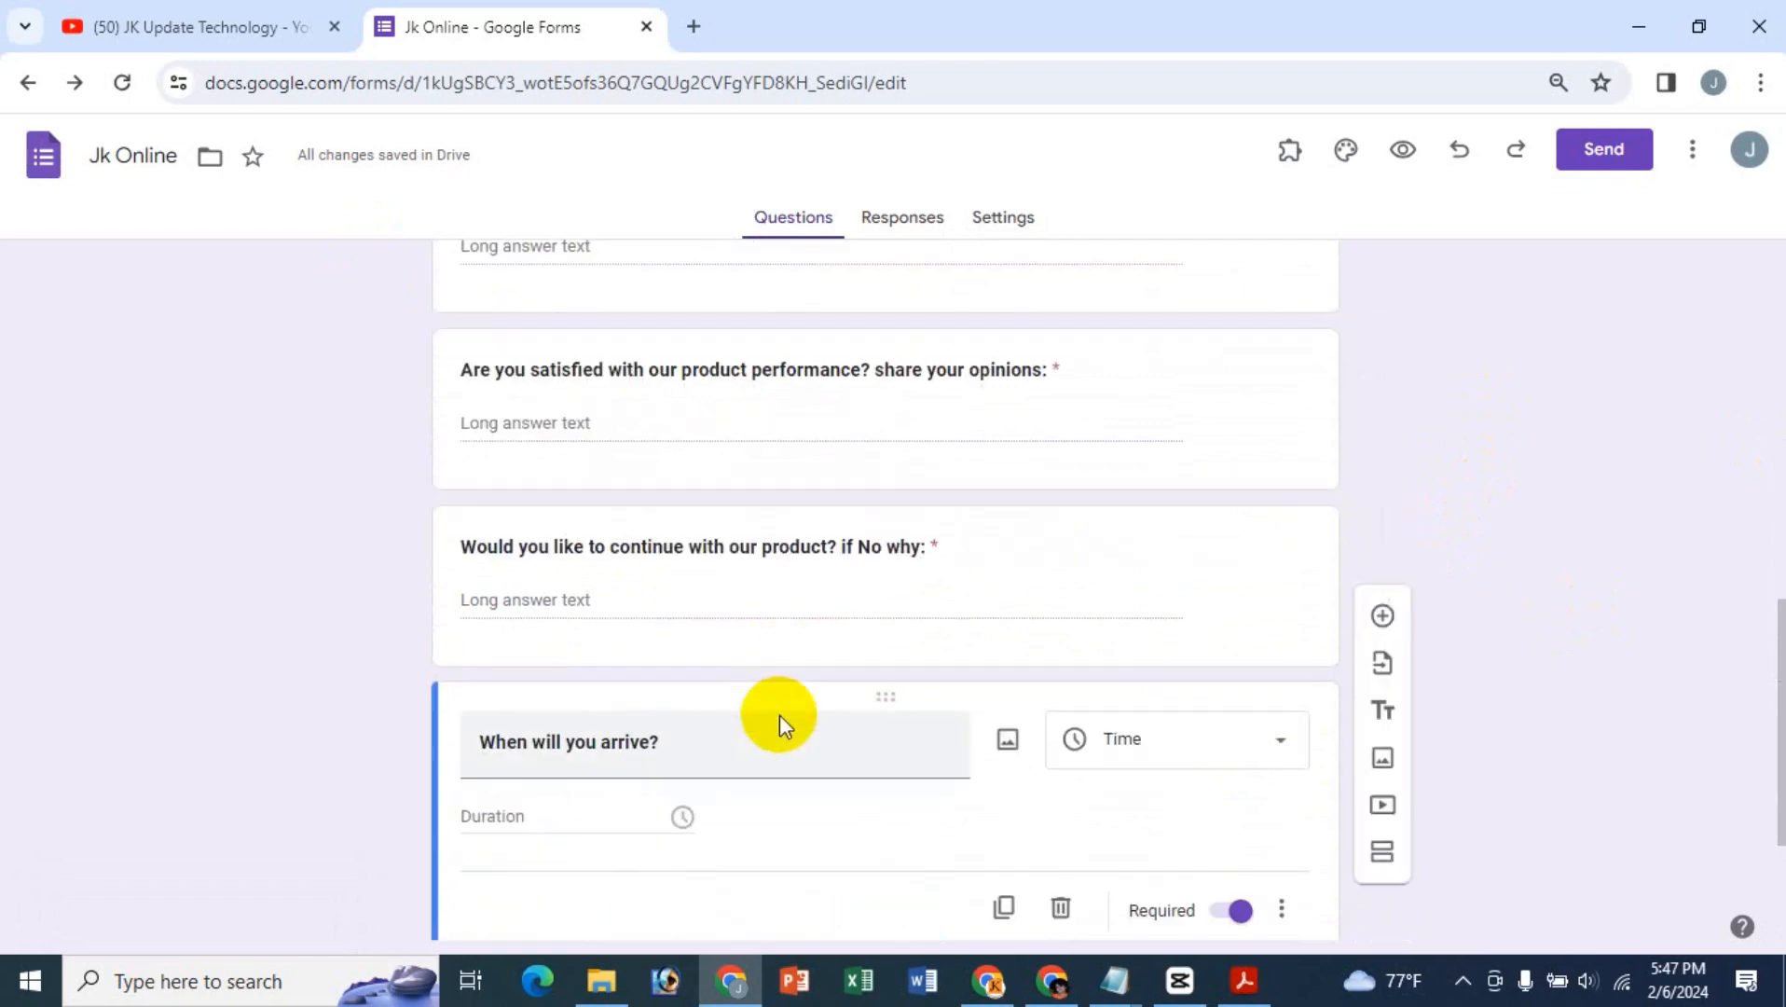
scroll(778, 714, down, 1)
scroll(779, 714, up, 10)
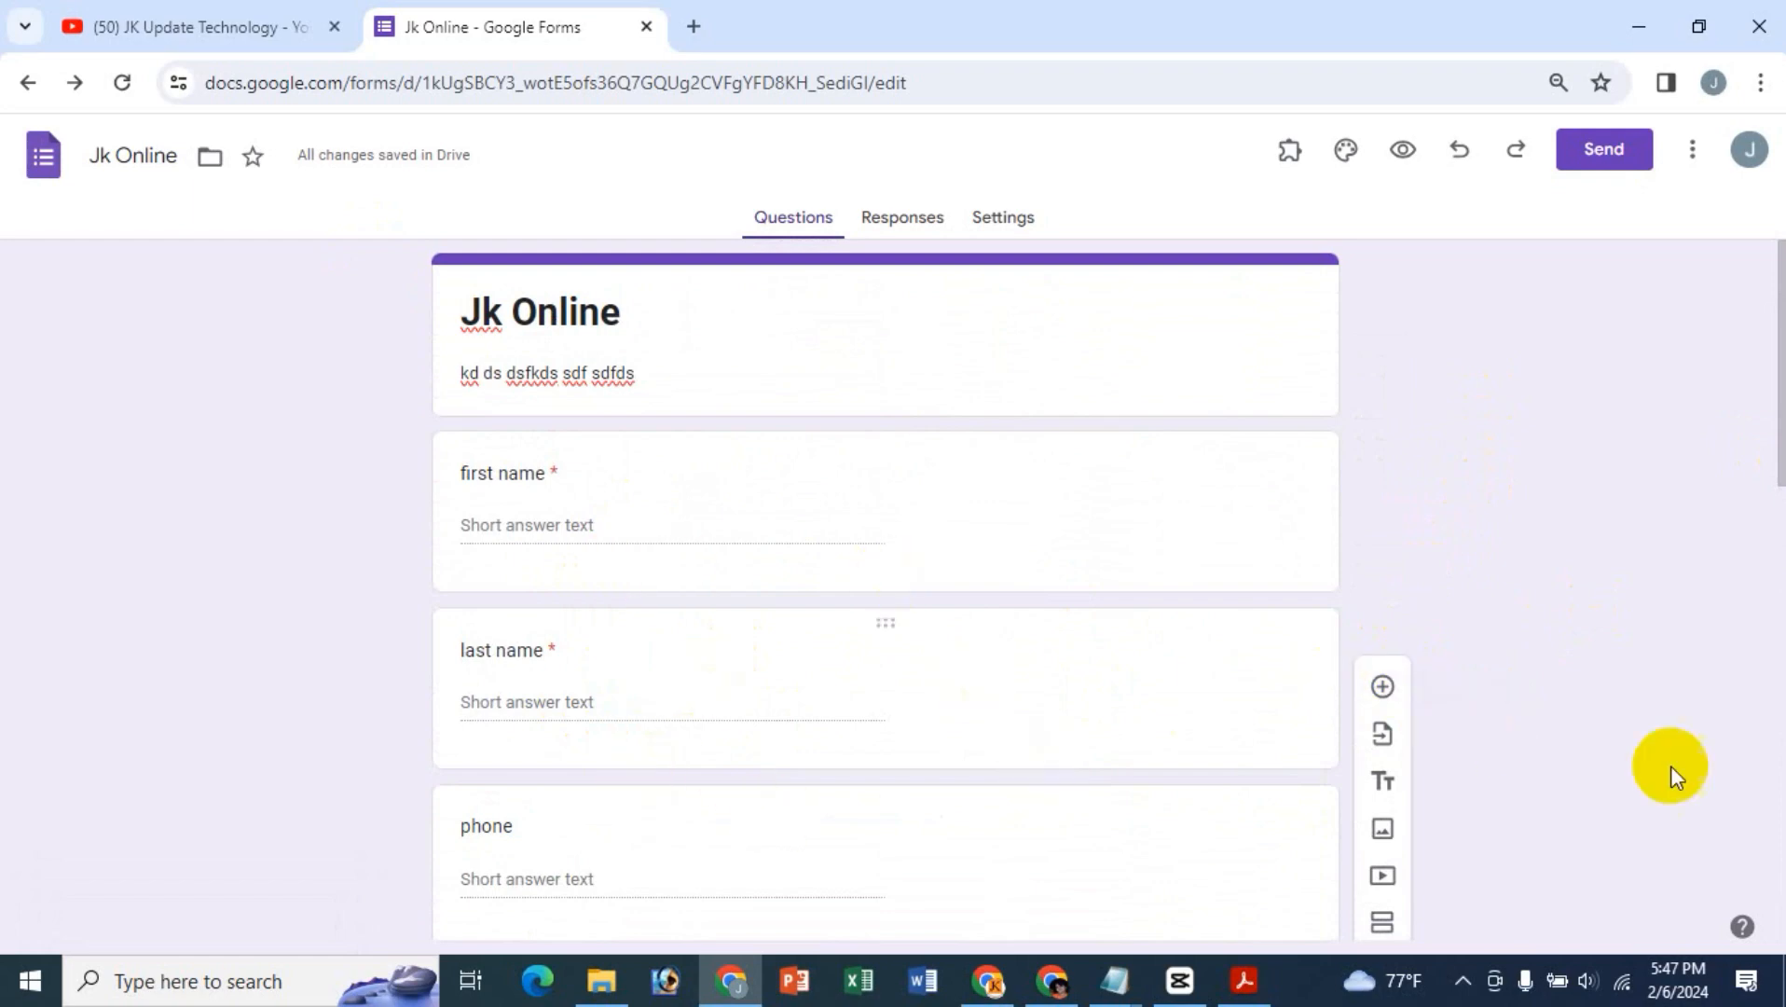
scroll(1623, 756, down, 3)
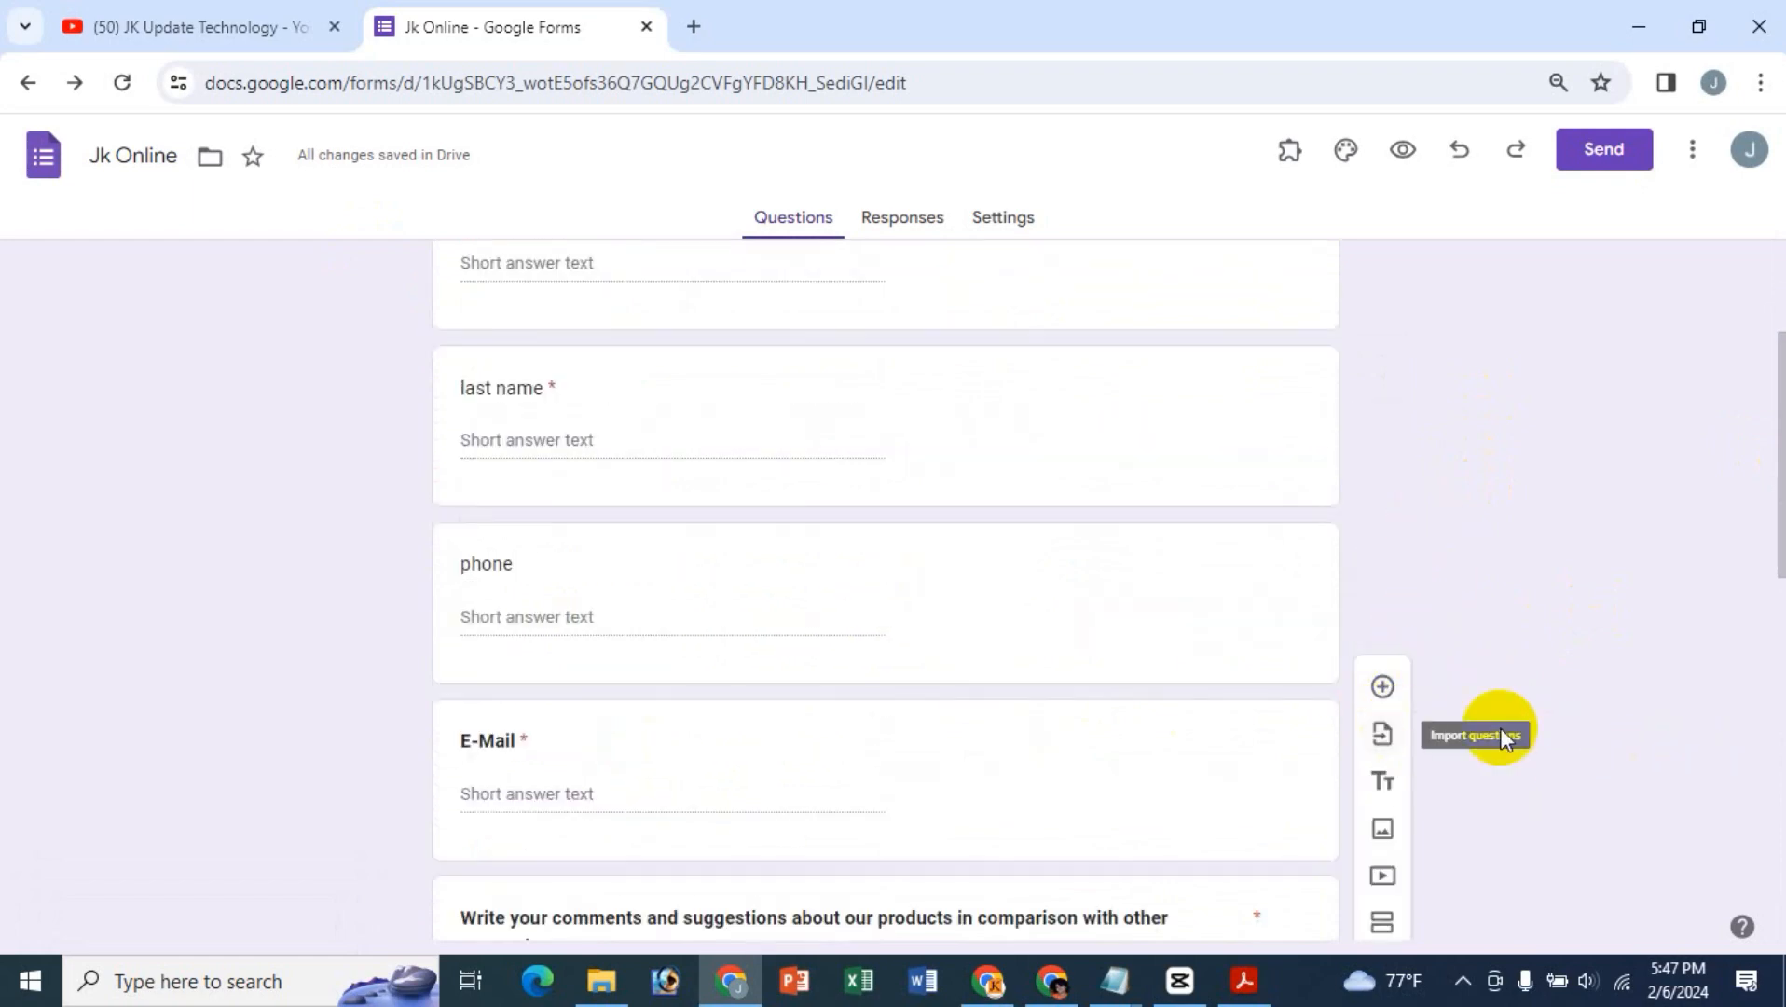
scroll(666, 573, down, 6)
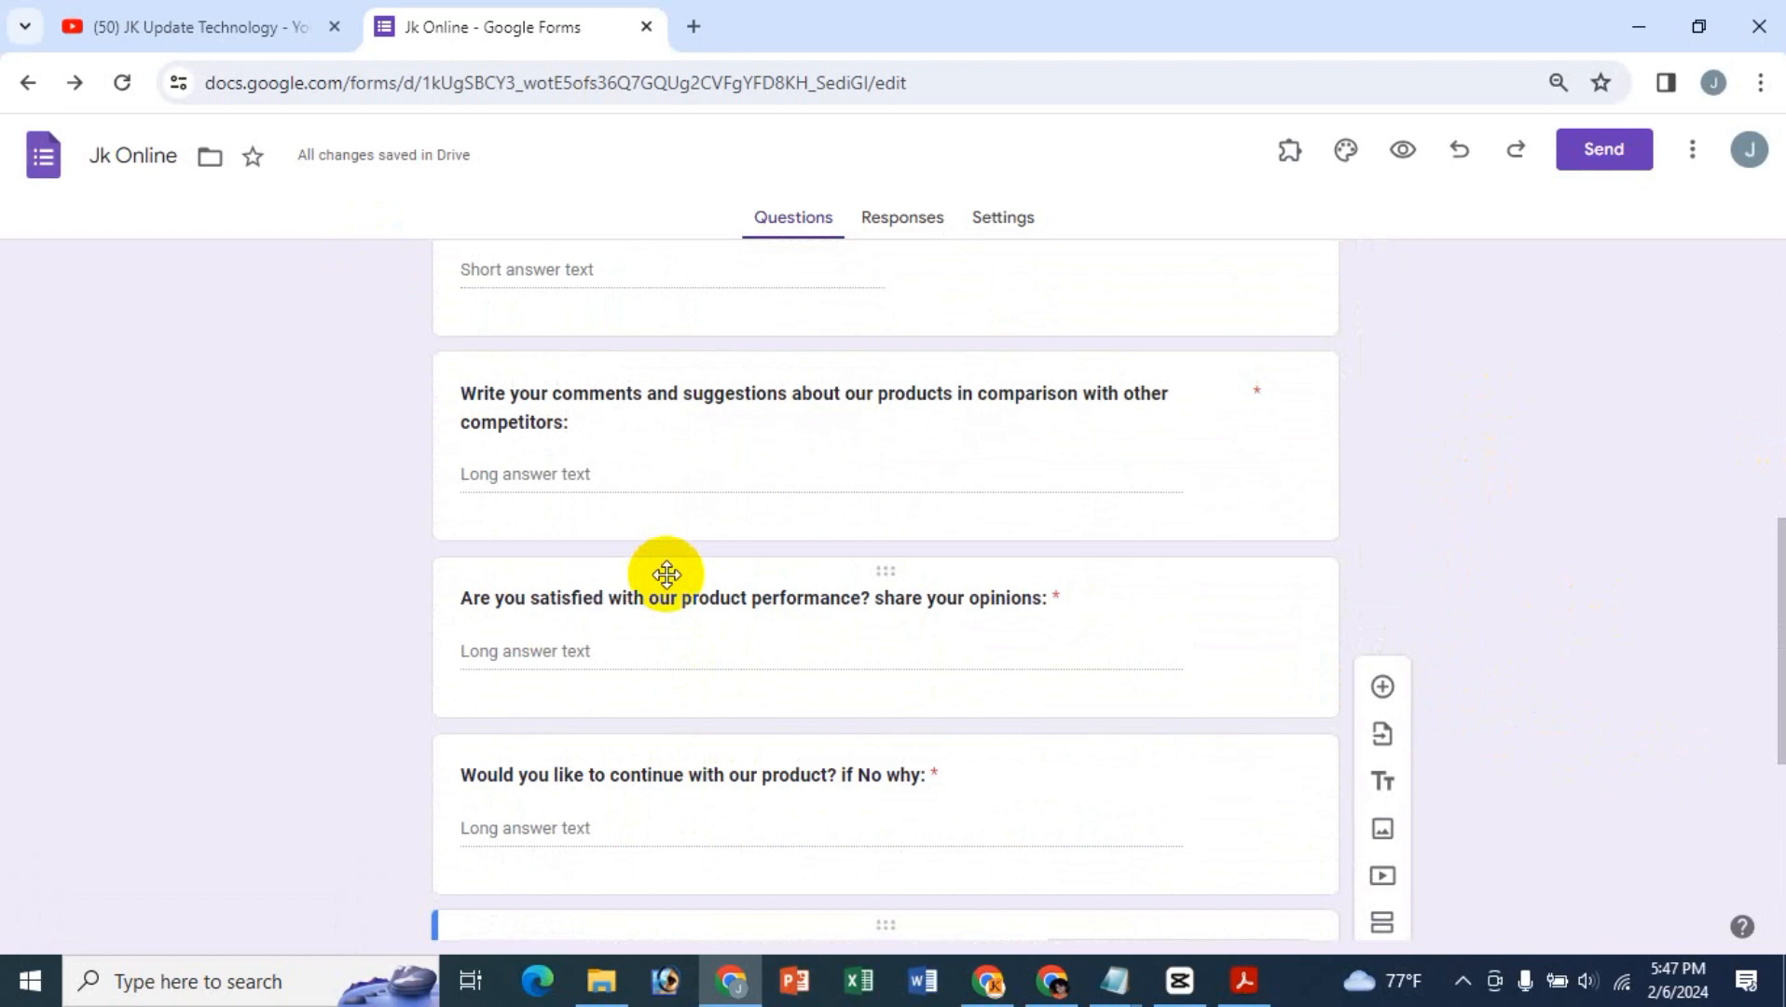
scroll(861, 745, down, 5)
scroll(783, 832, down, 1)
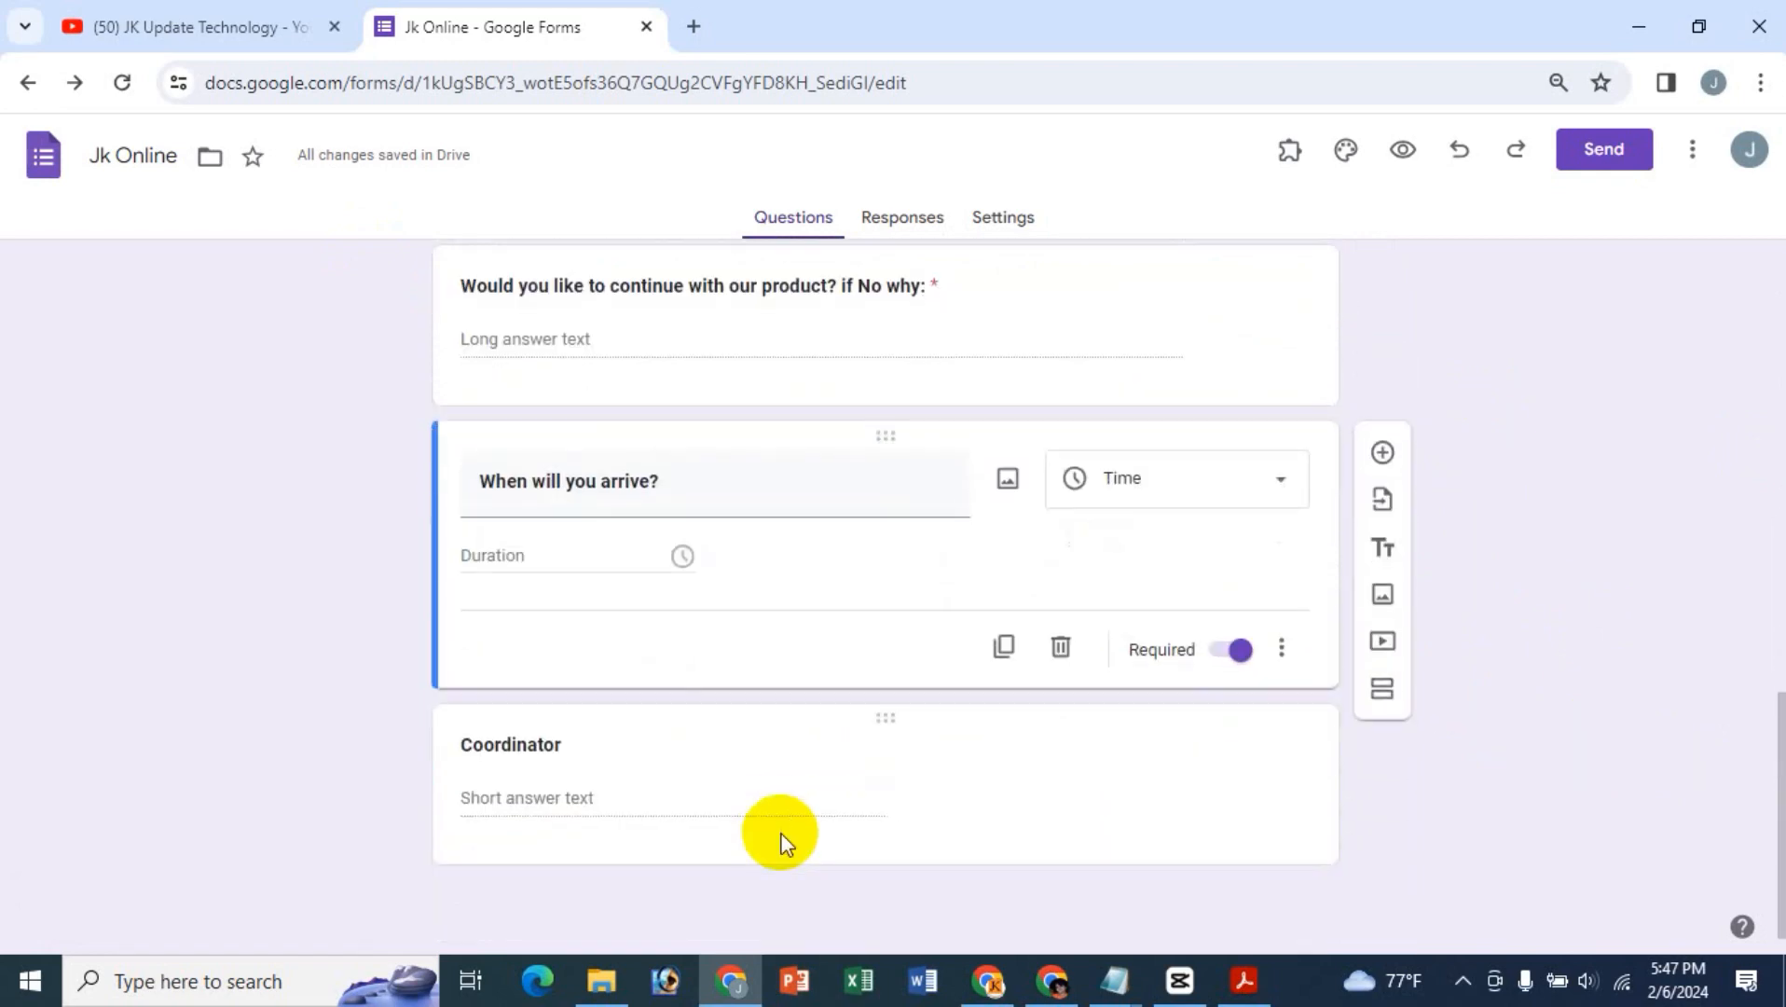
scroll(782, 837, up, 15)
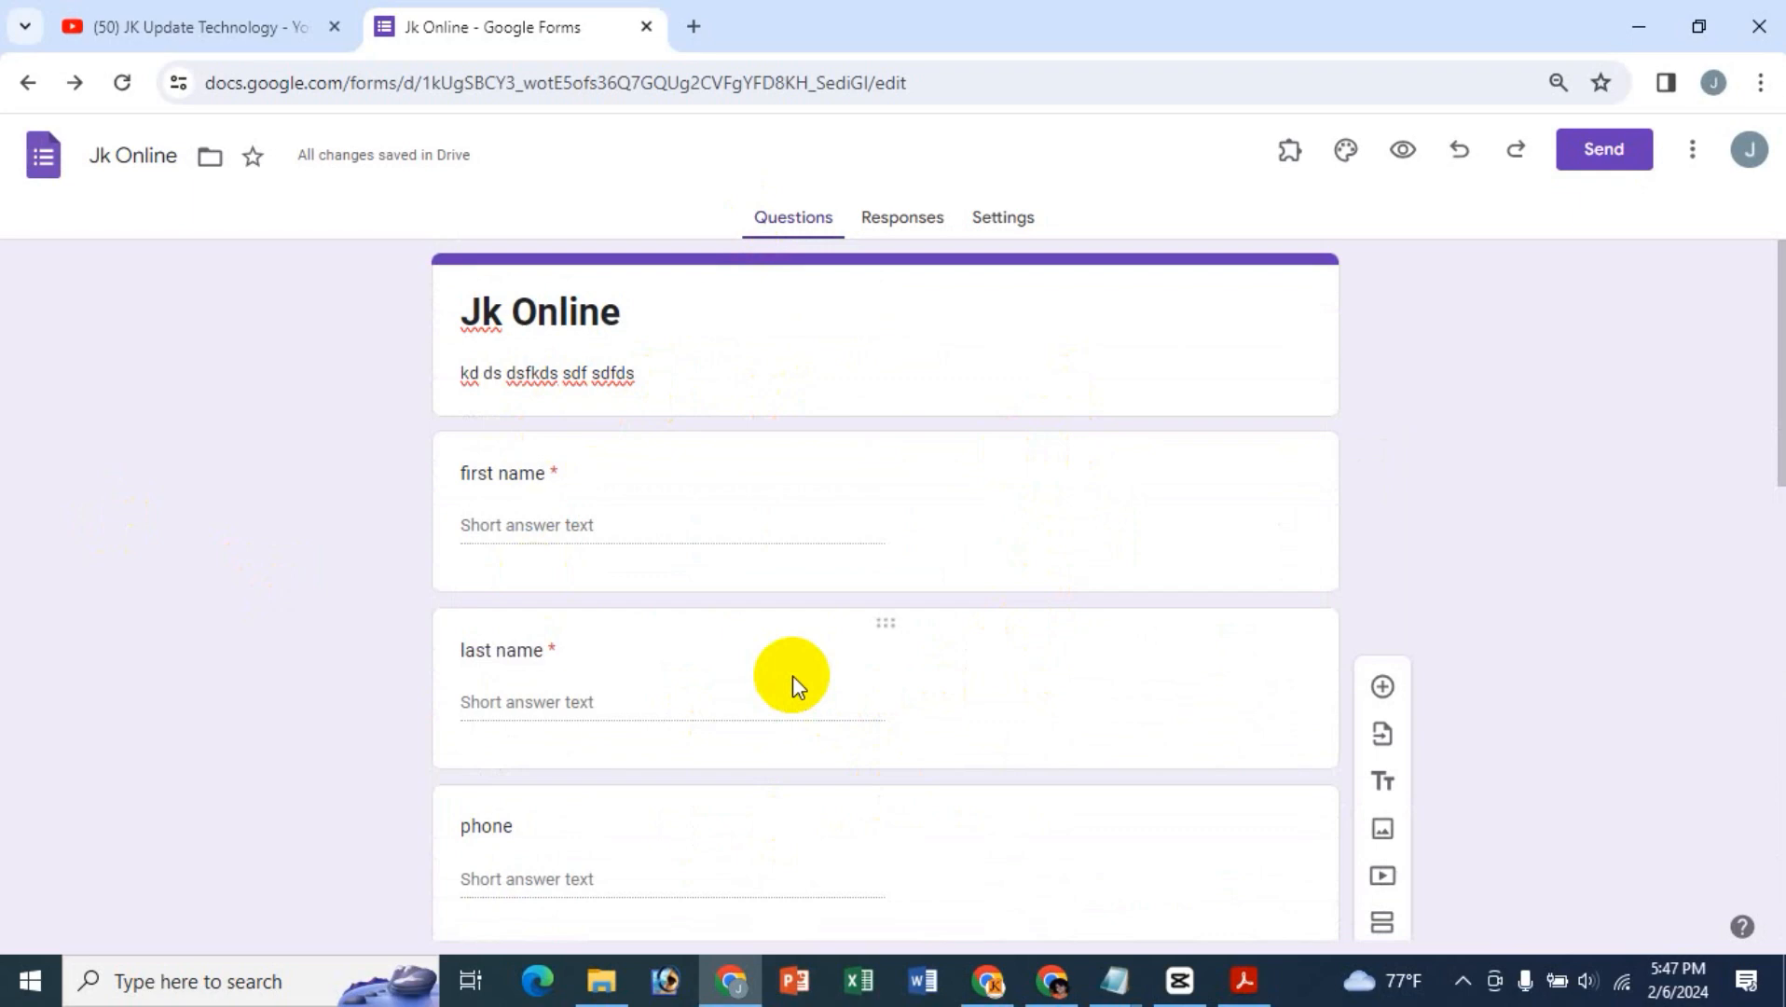
- View the form's email and shortened-link sending options, close them without sending, and check the responses page
click(1605, 151)
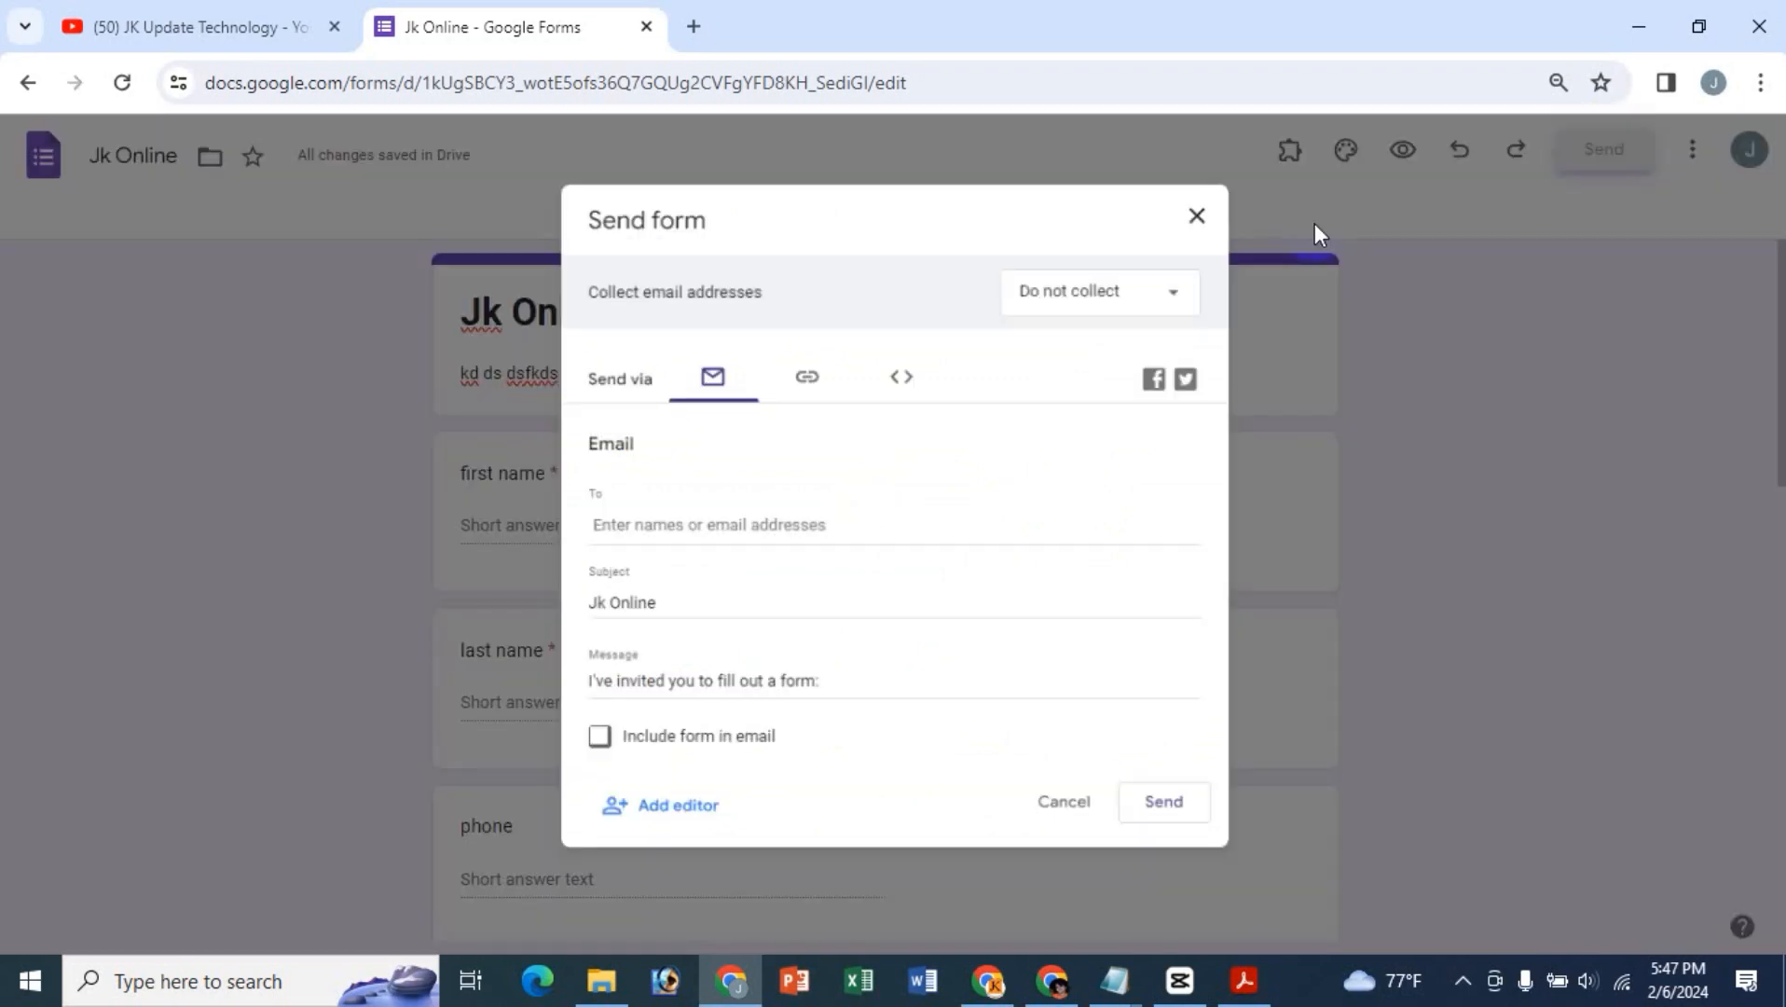
click(630, 525)
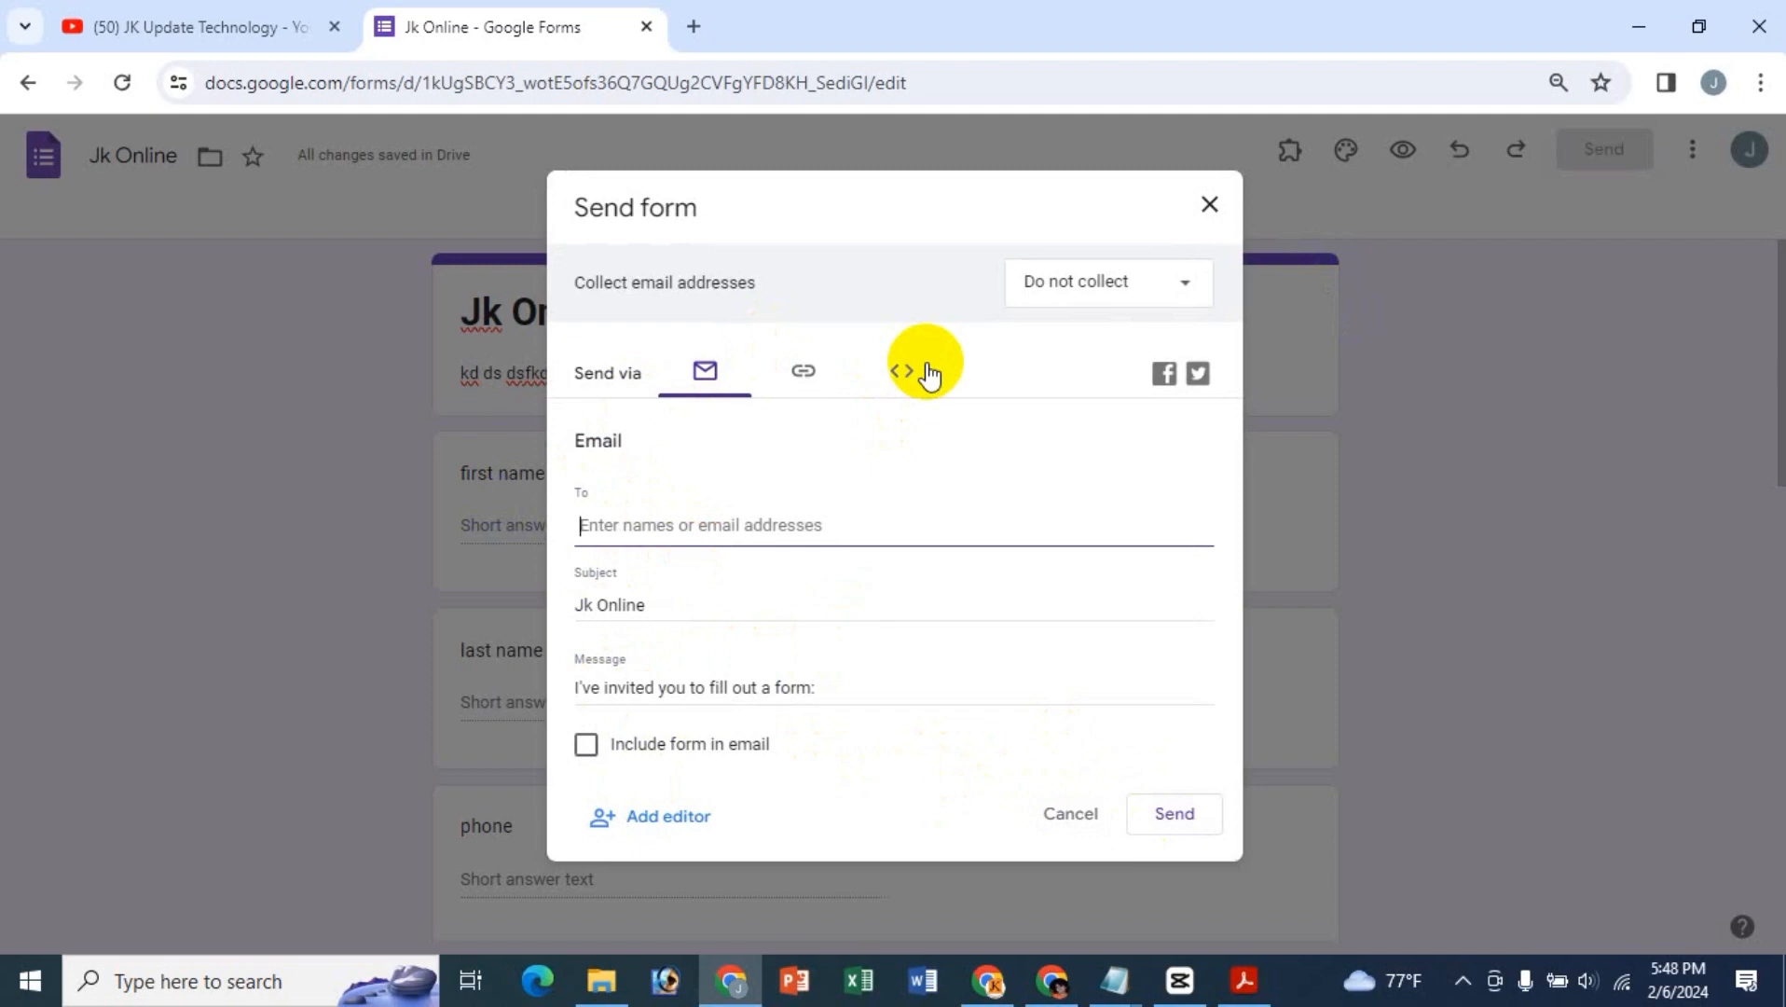
click(803, 373)
click(585, 524)
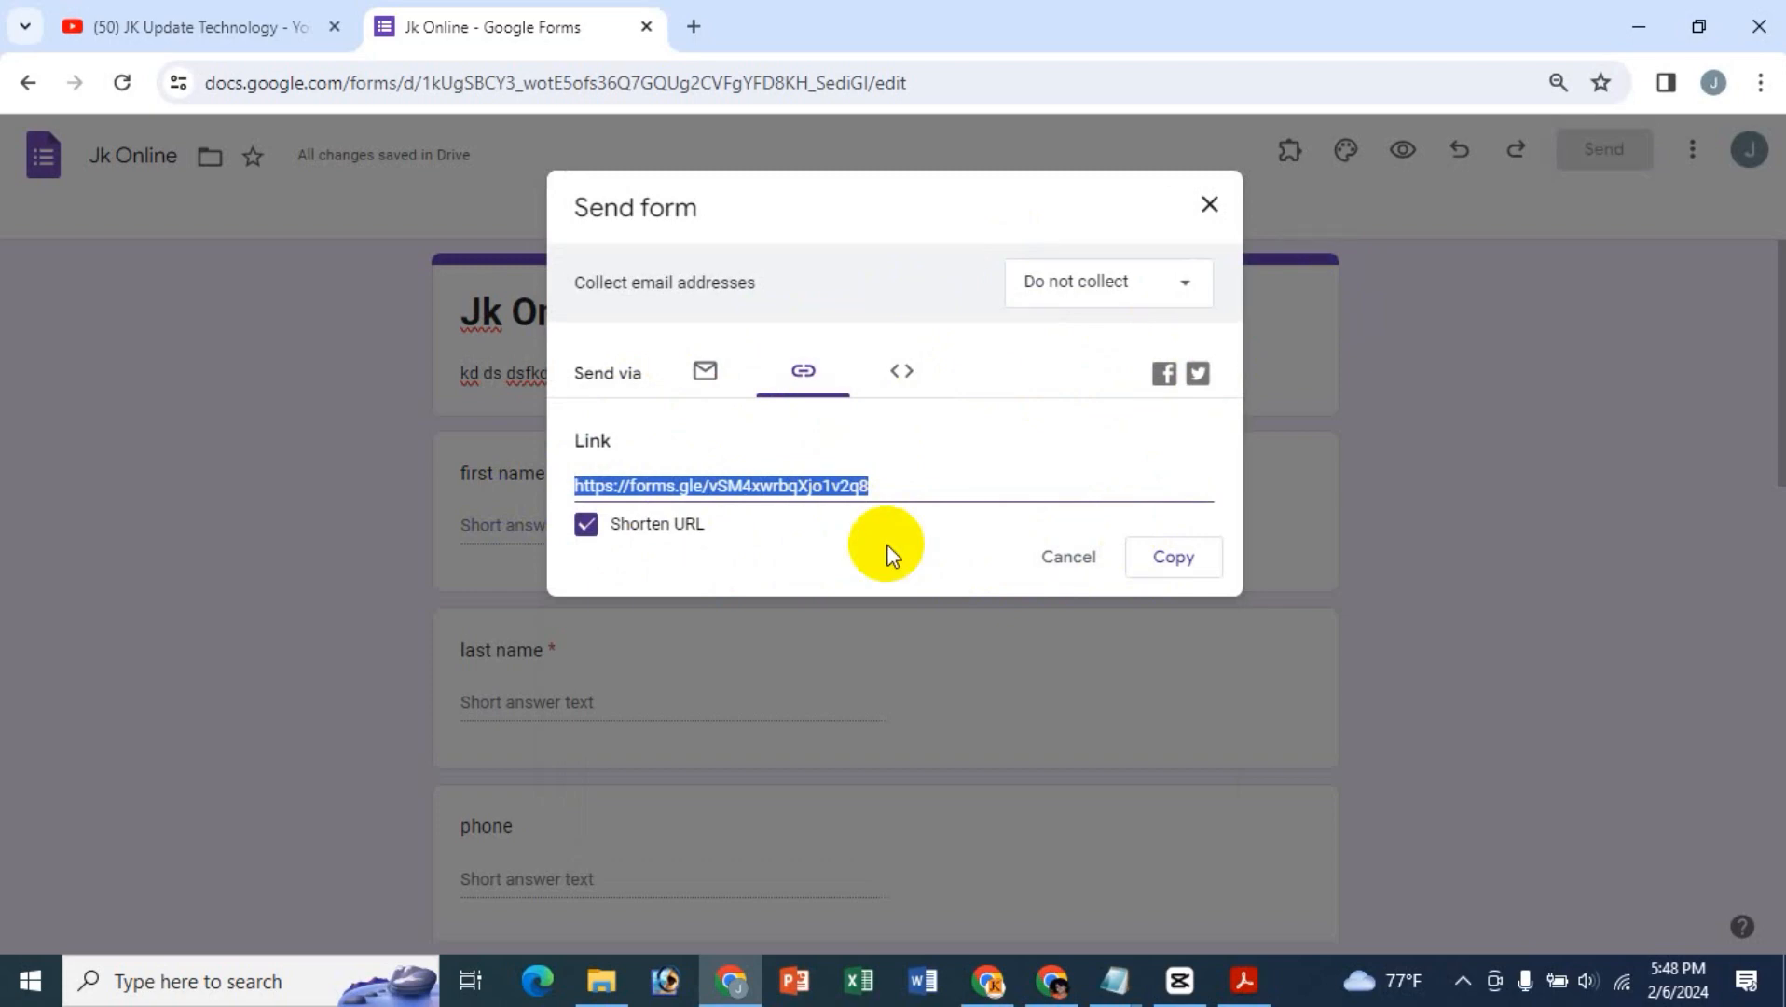
click(1068, 556)
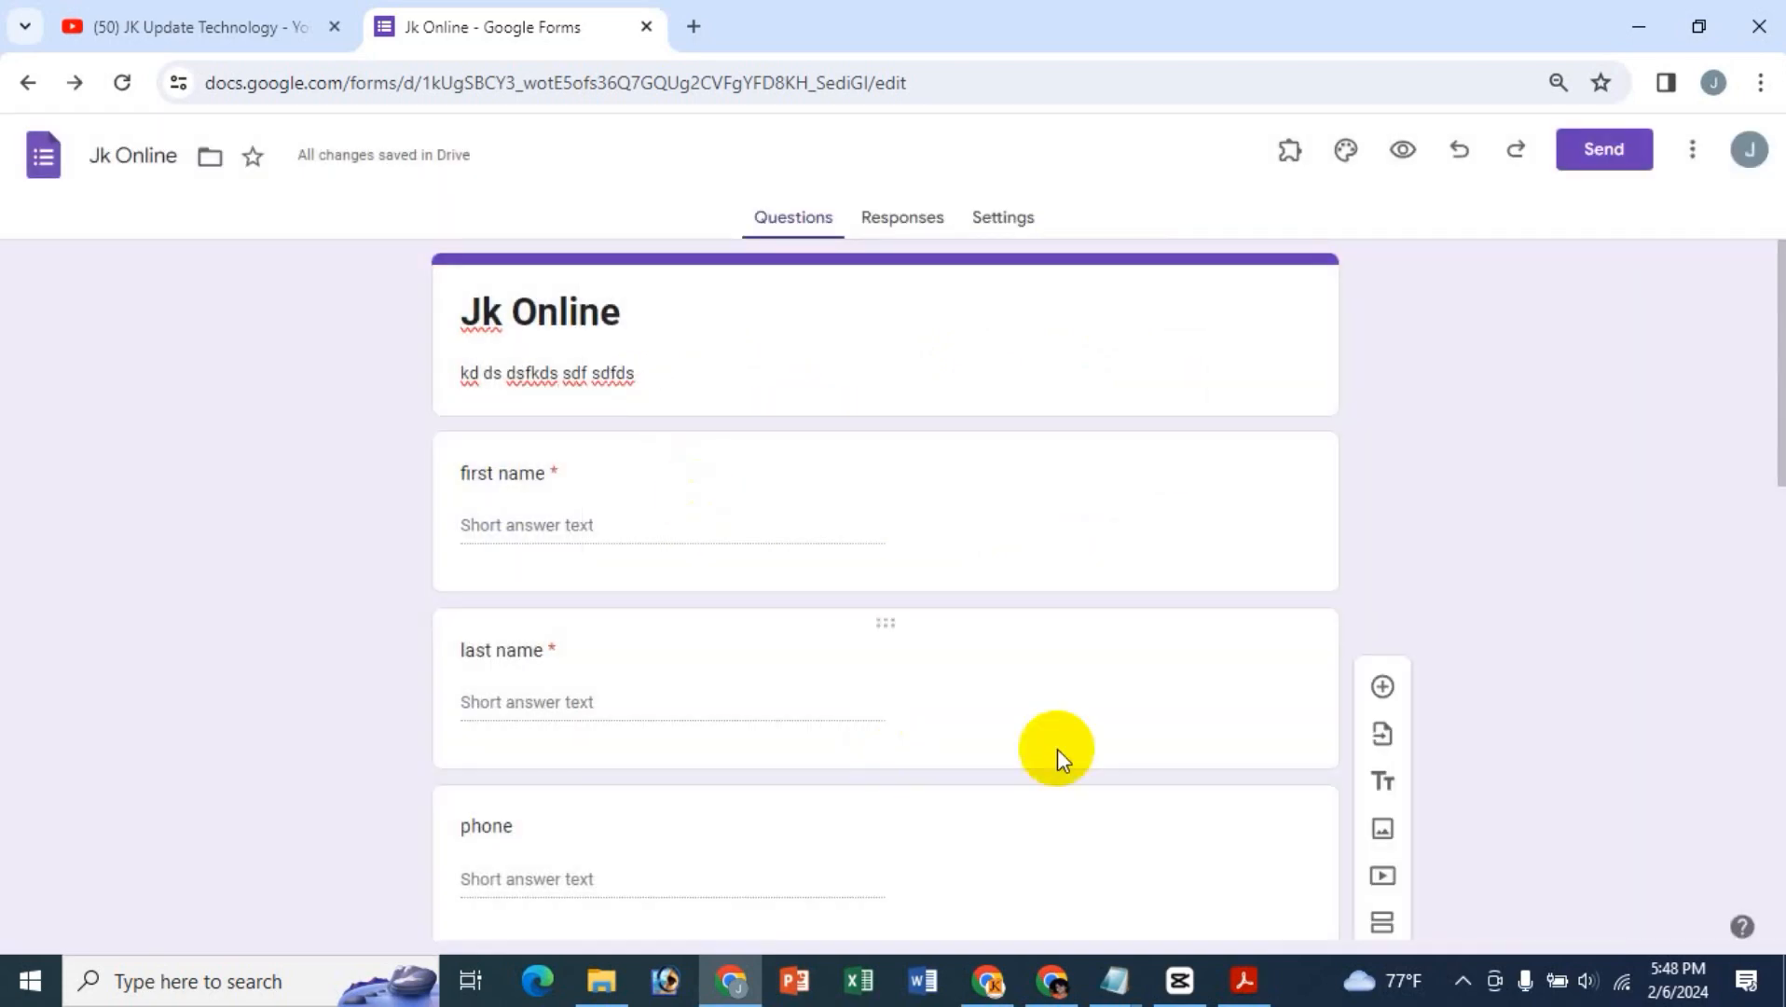
click(899, 222)
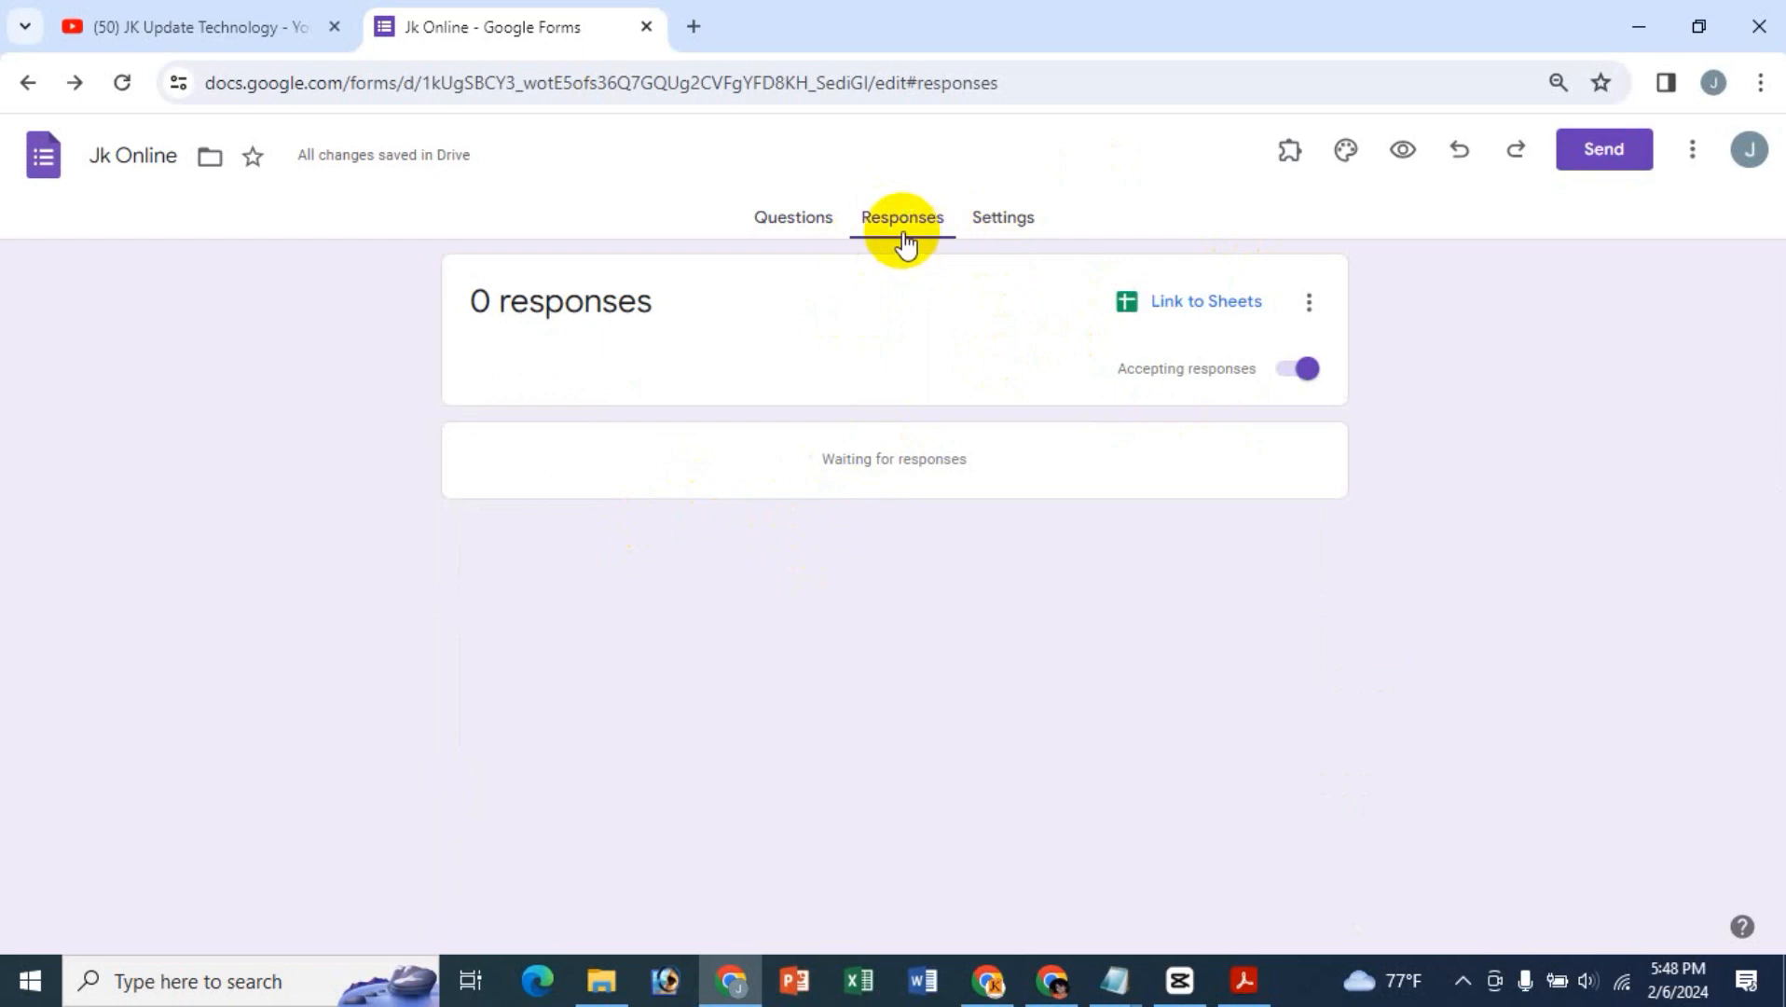
click(809, 231)
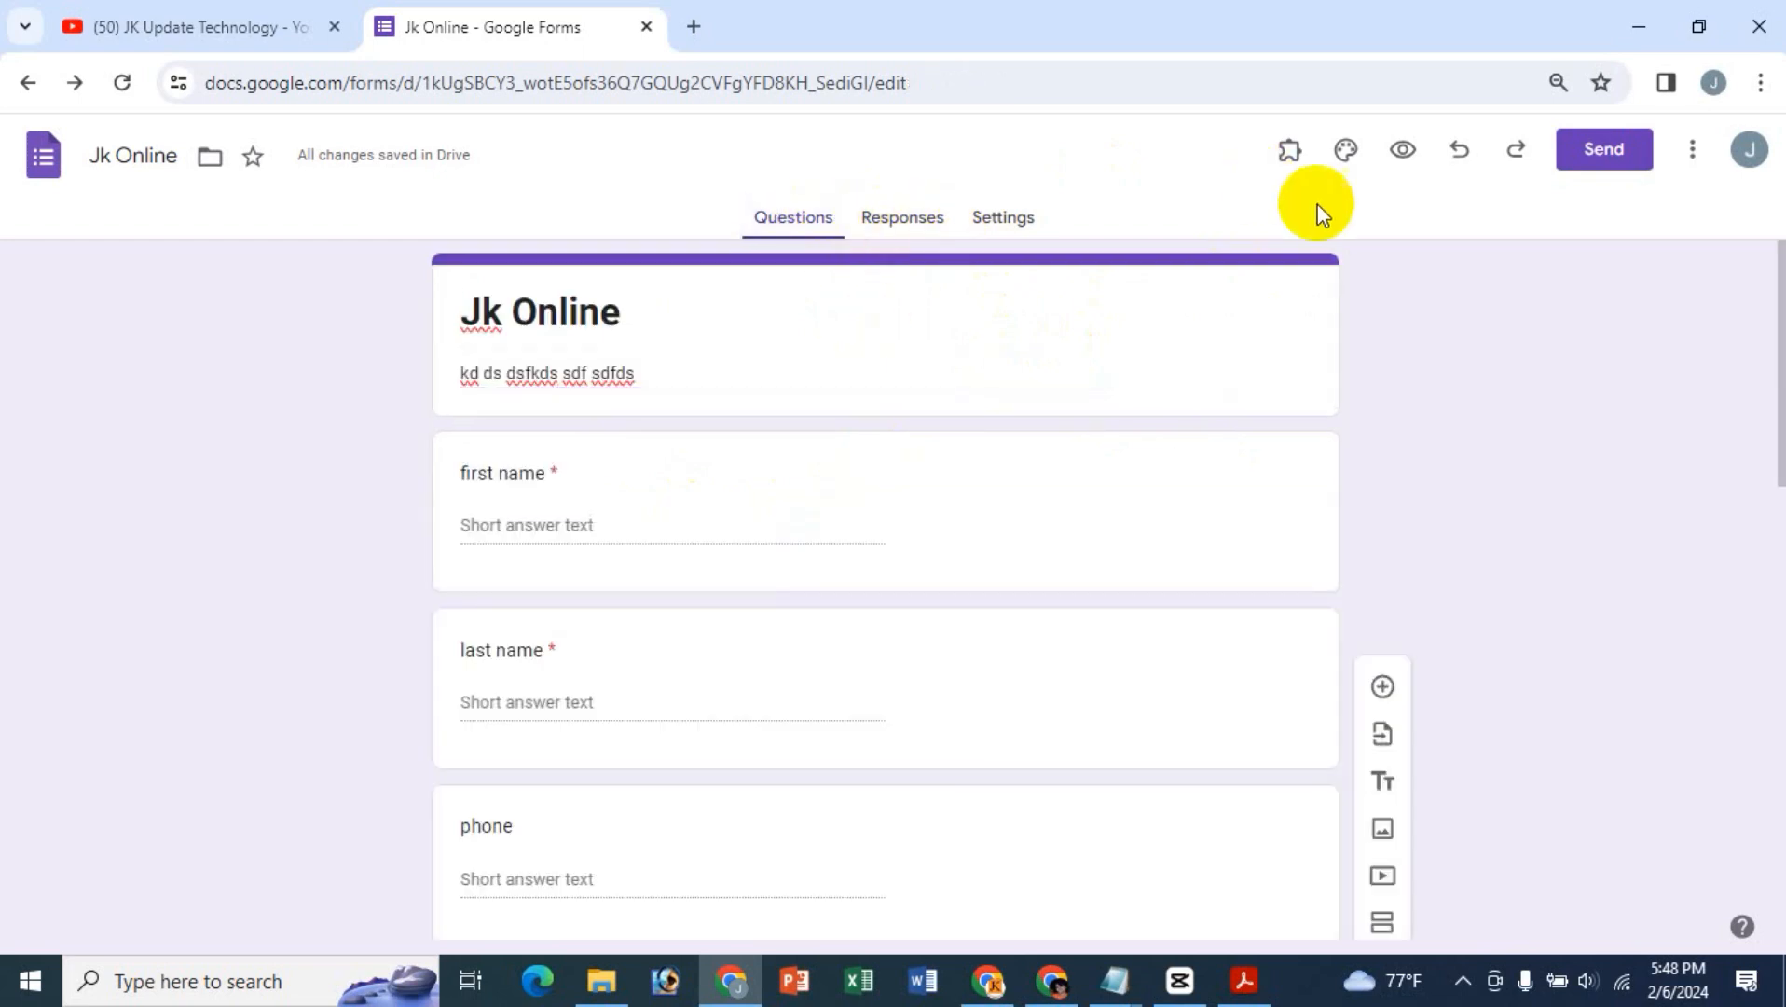
- Open the form's preview and fill in the first name and last name
click(1403, 151)
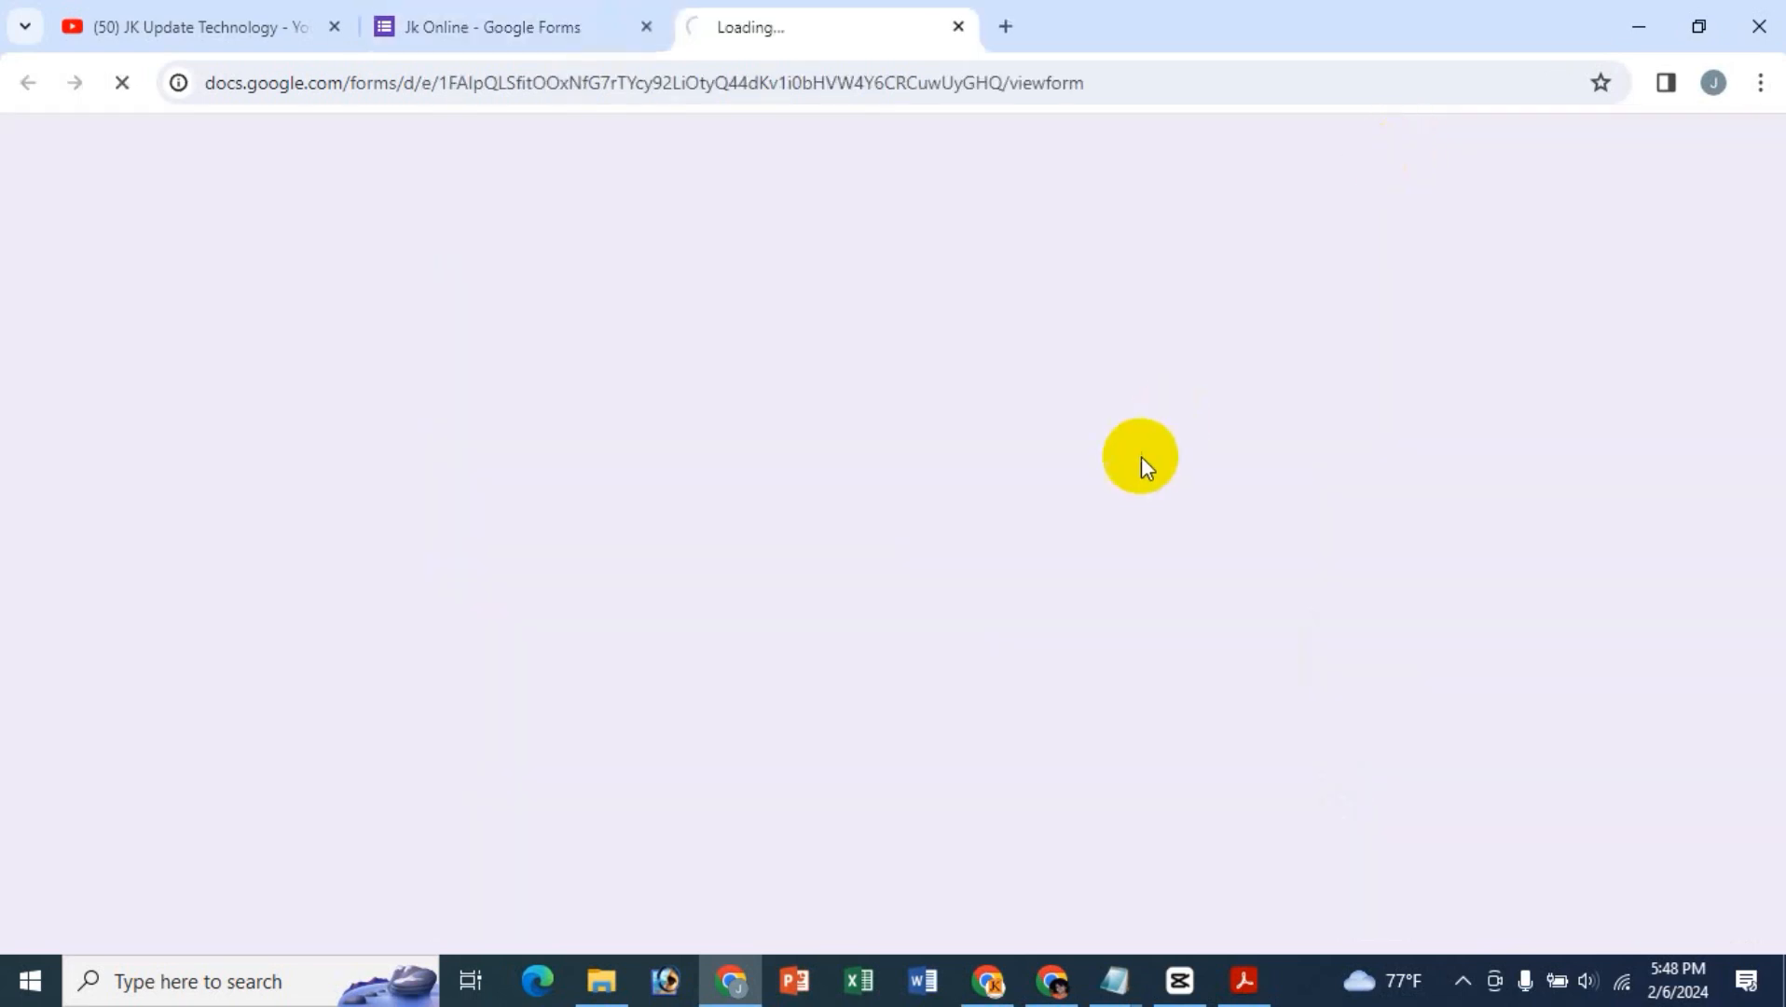
scroll(679, 620, down, 10)
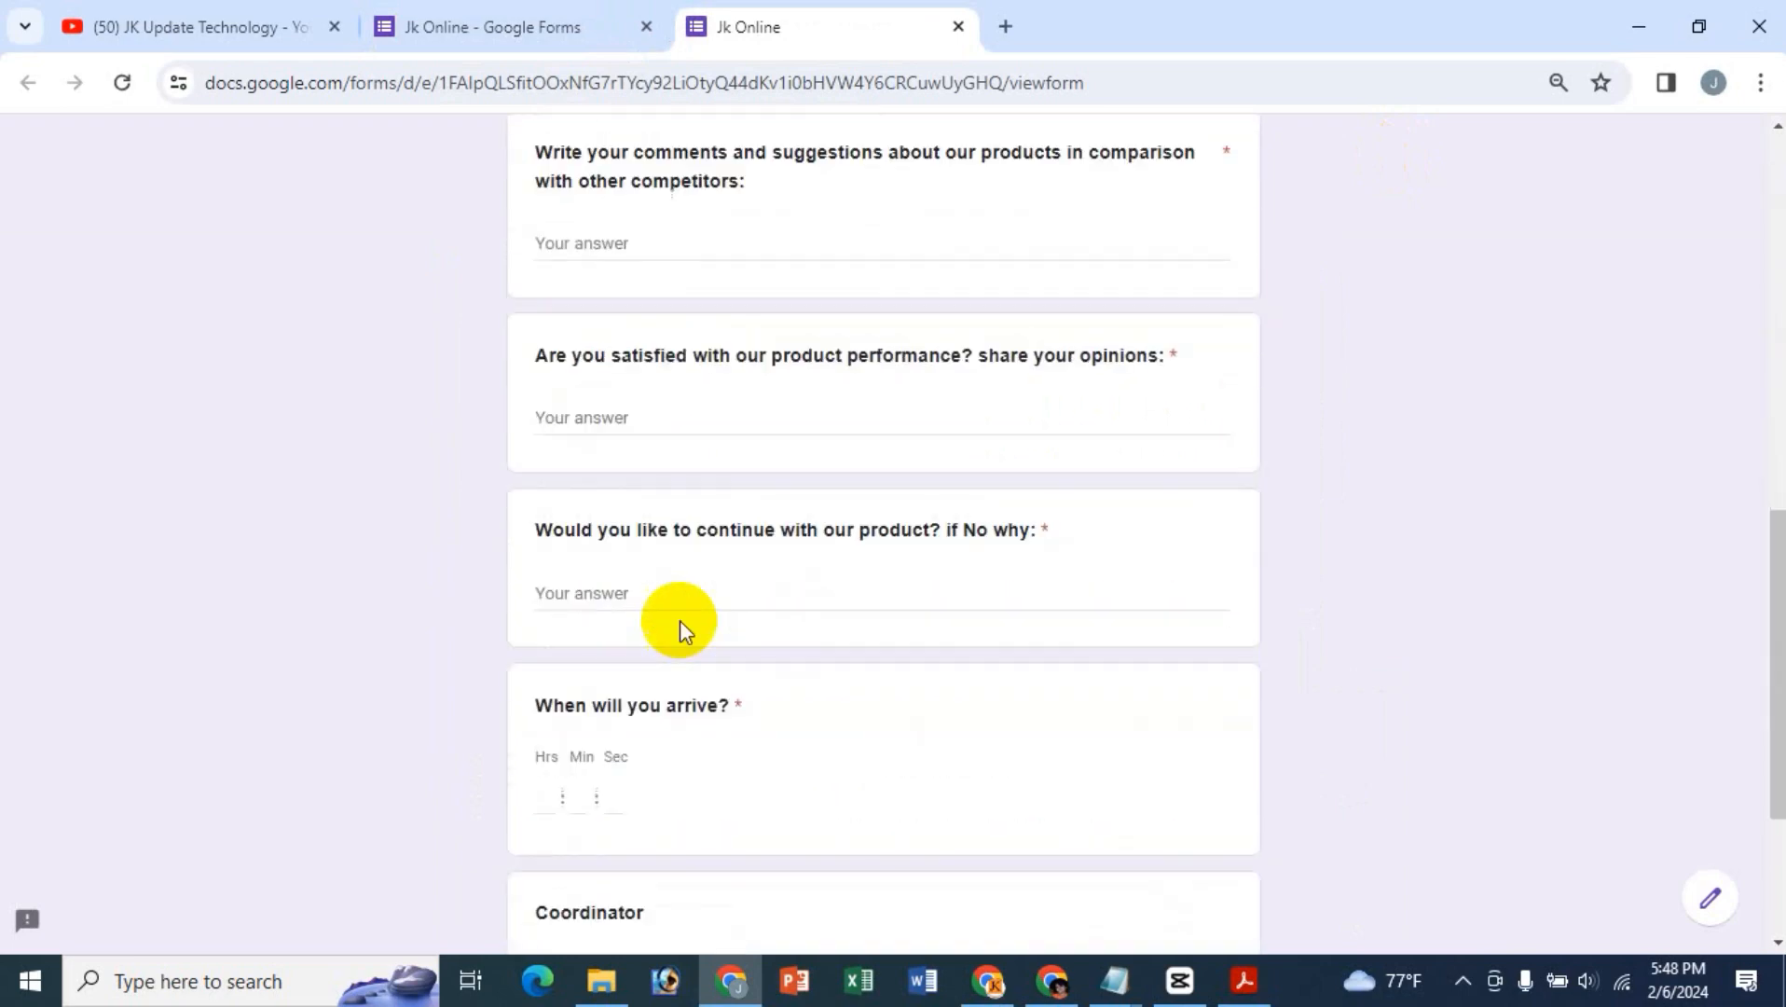
scroll(680, 620, up, 10)
scroll(680, 620, up, 1)
click(665, 541)
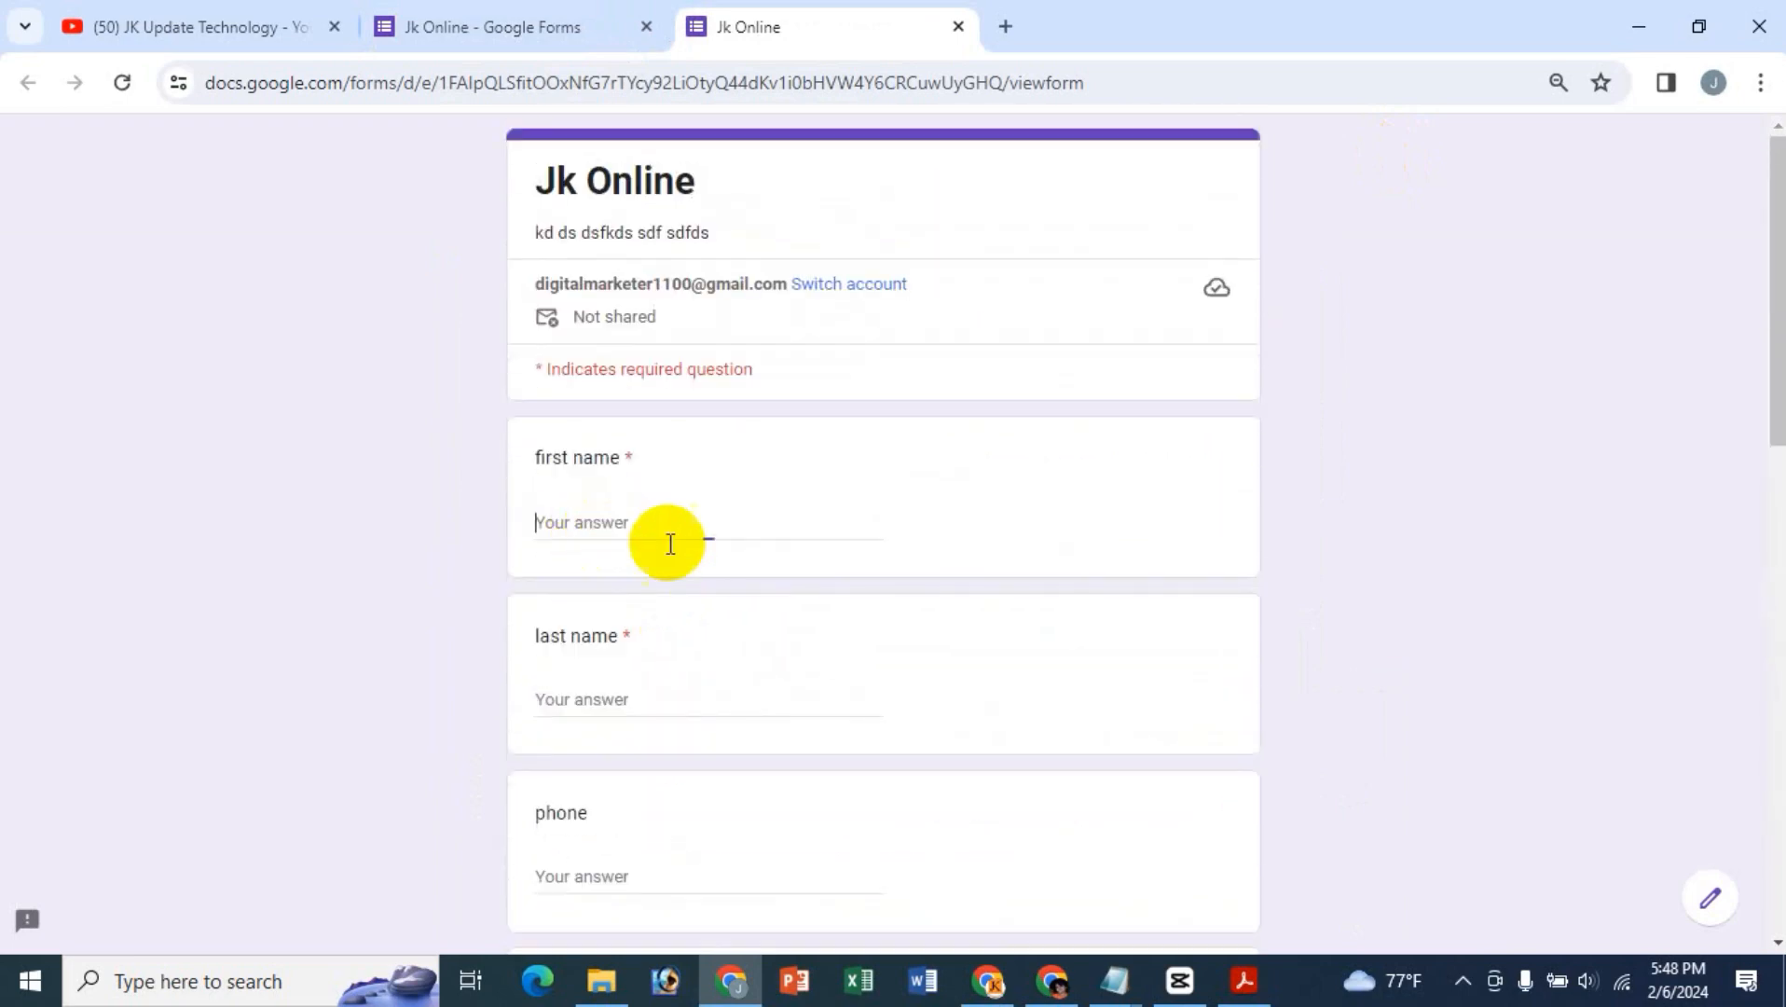
text(fddsfds)
click(603, 694)
text(dsfds)
- Fill in the phone number and the e-mail address in the previewed form
scroll(968, 743, down, 4)
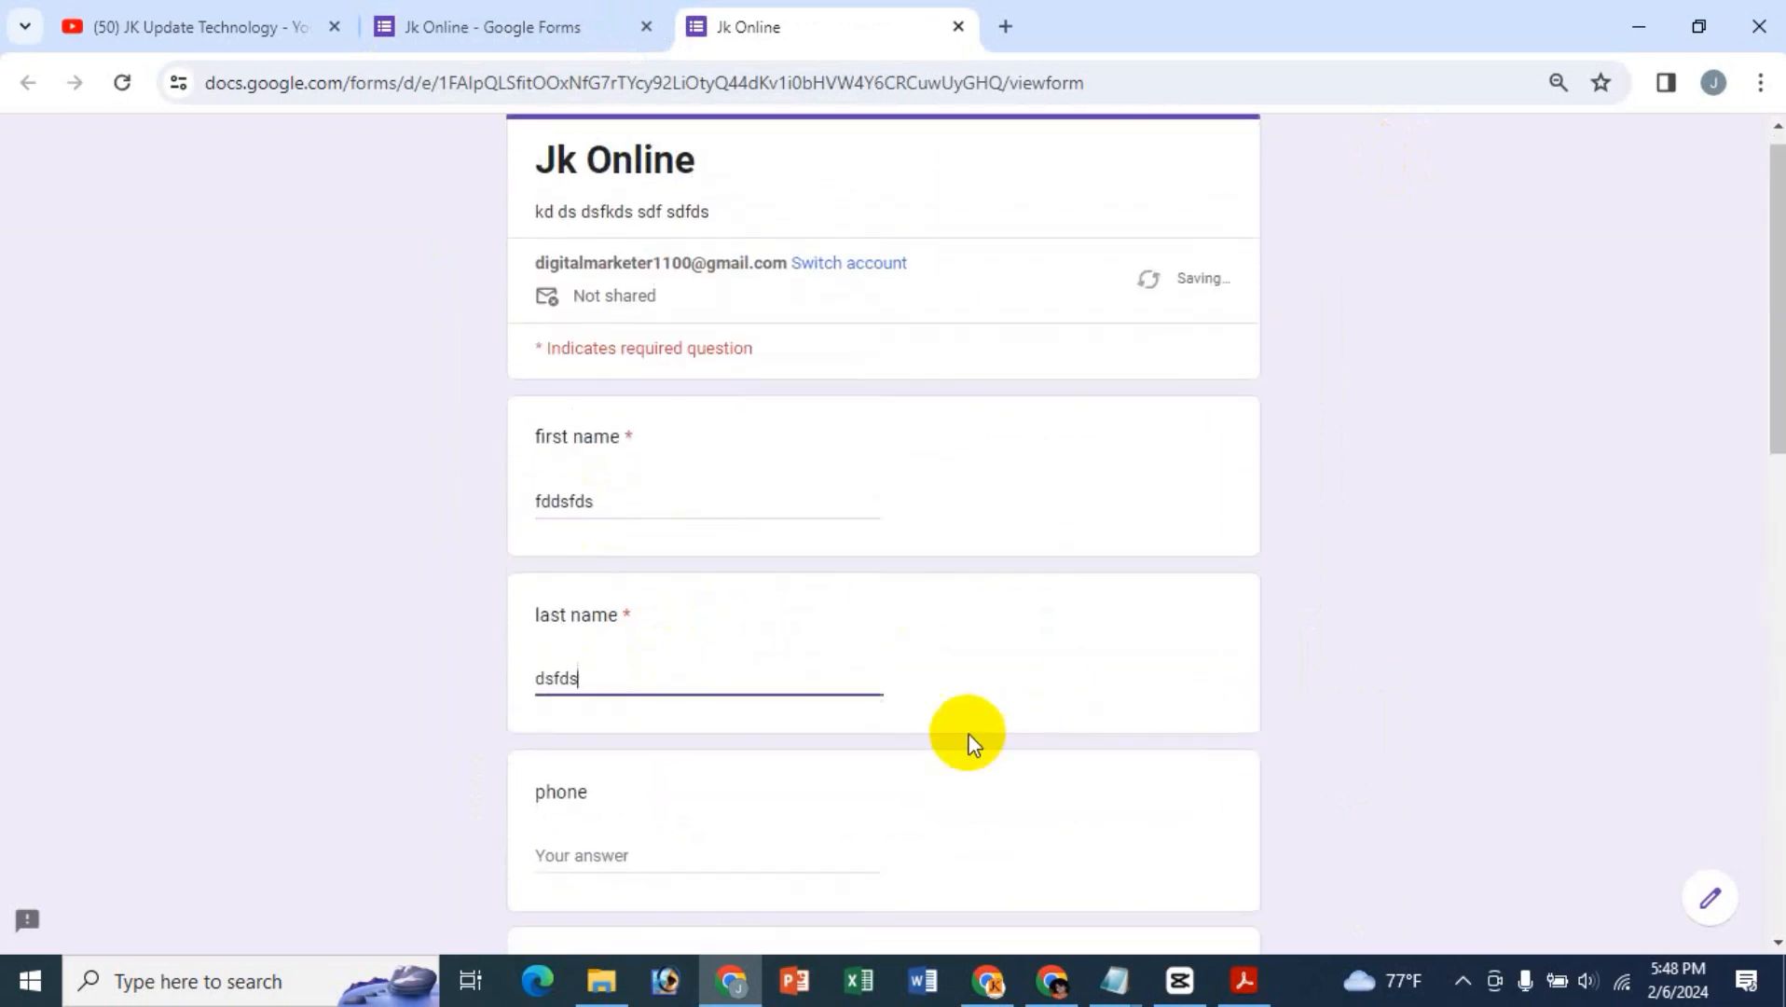
click(613, 481)
text(d)
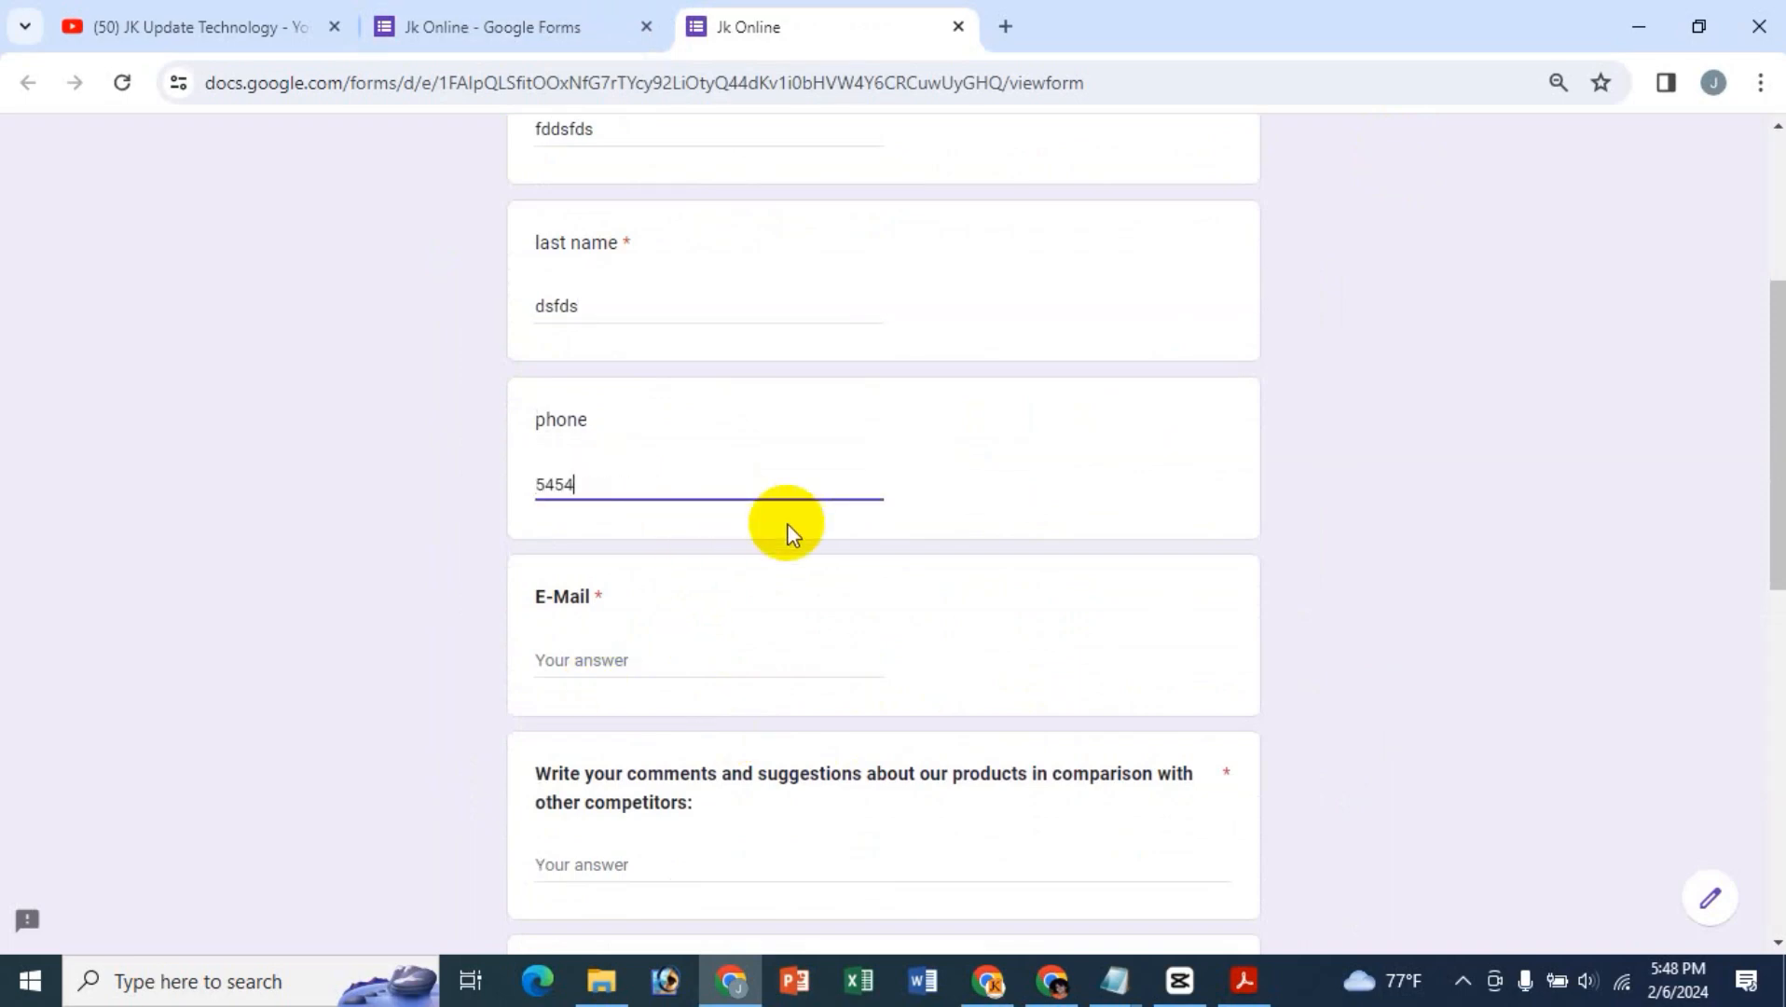
click(586, 668)
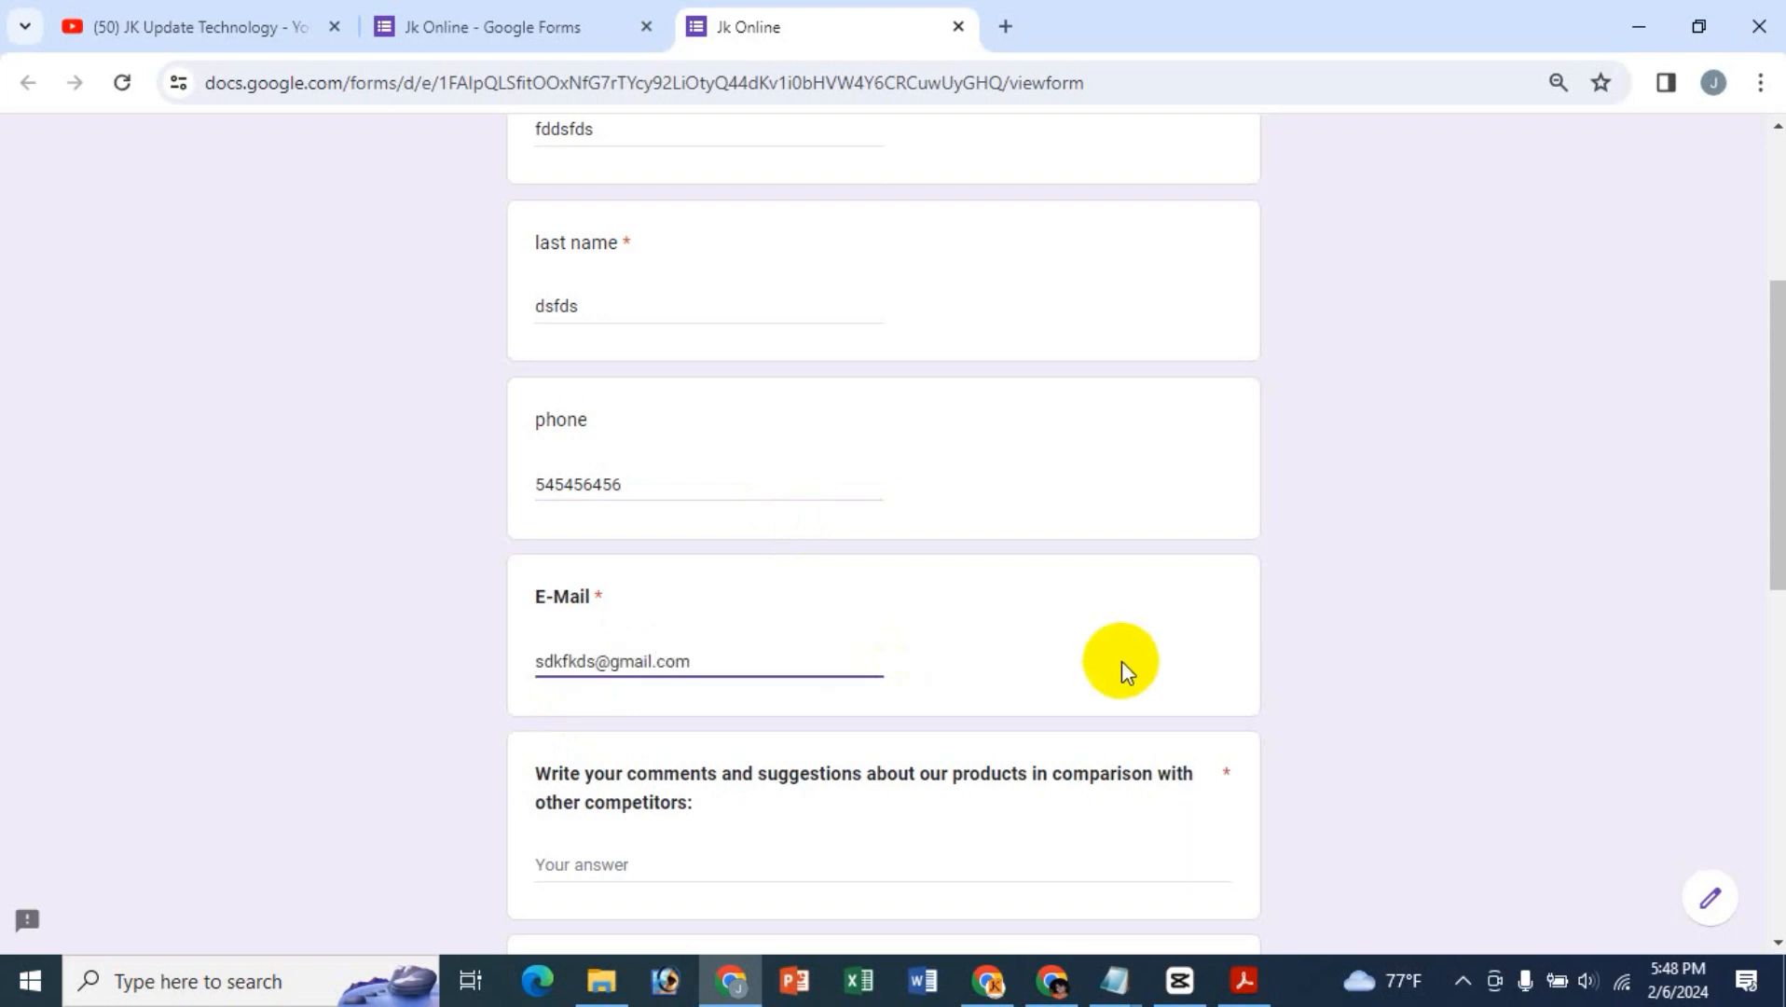
- Answer the comments question with "dds", the product performance question with "sdfs" and the question about continuing with "dsfsd"
scroll(618, 561, down, 4)
click(636, 480)
text(dds)
click(654, 643)
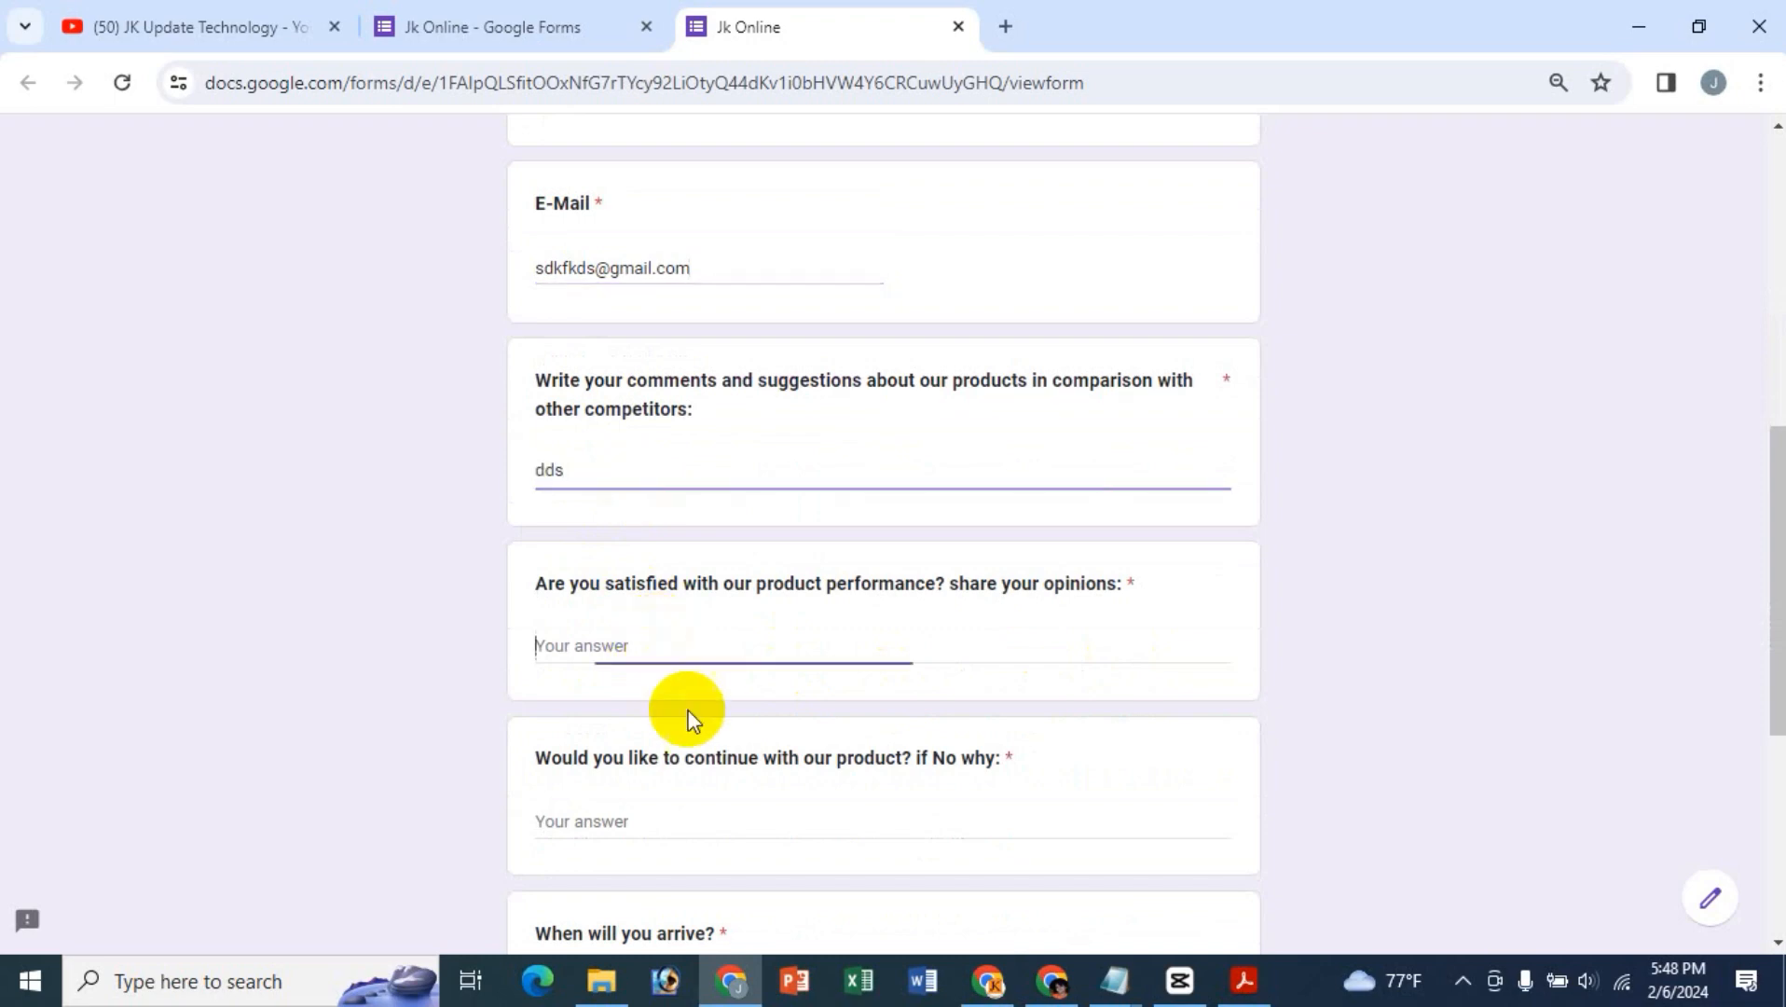
text(sdfs)
click(598, 822)
text(dsfsd)
- Complete the response with arrival time 10:02:13 and coordinator "no", and submit it
scroll(747, 619, down, 5)
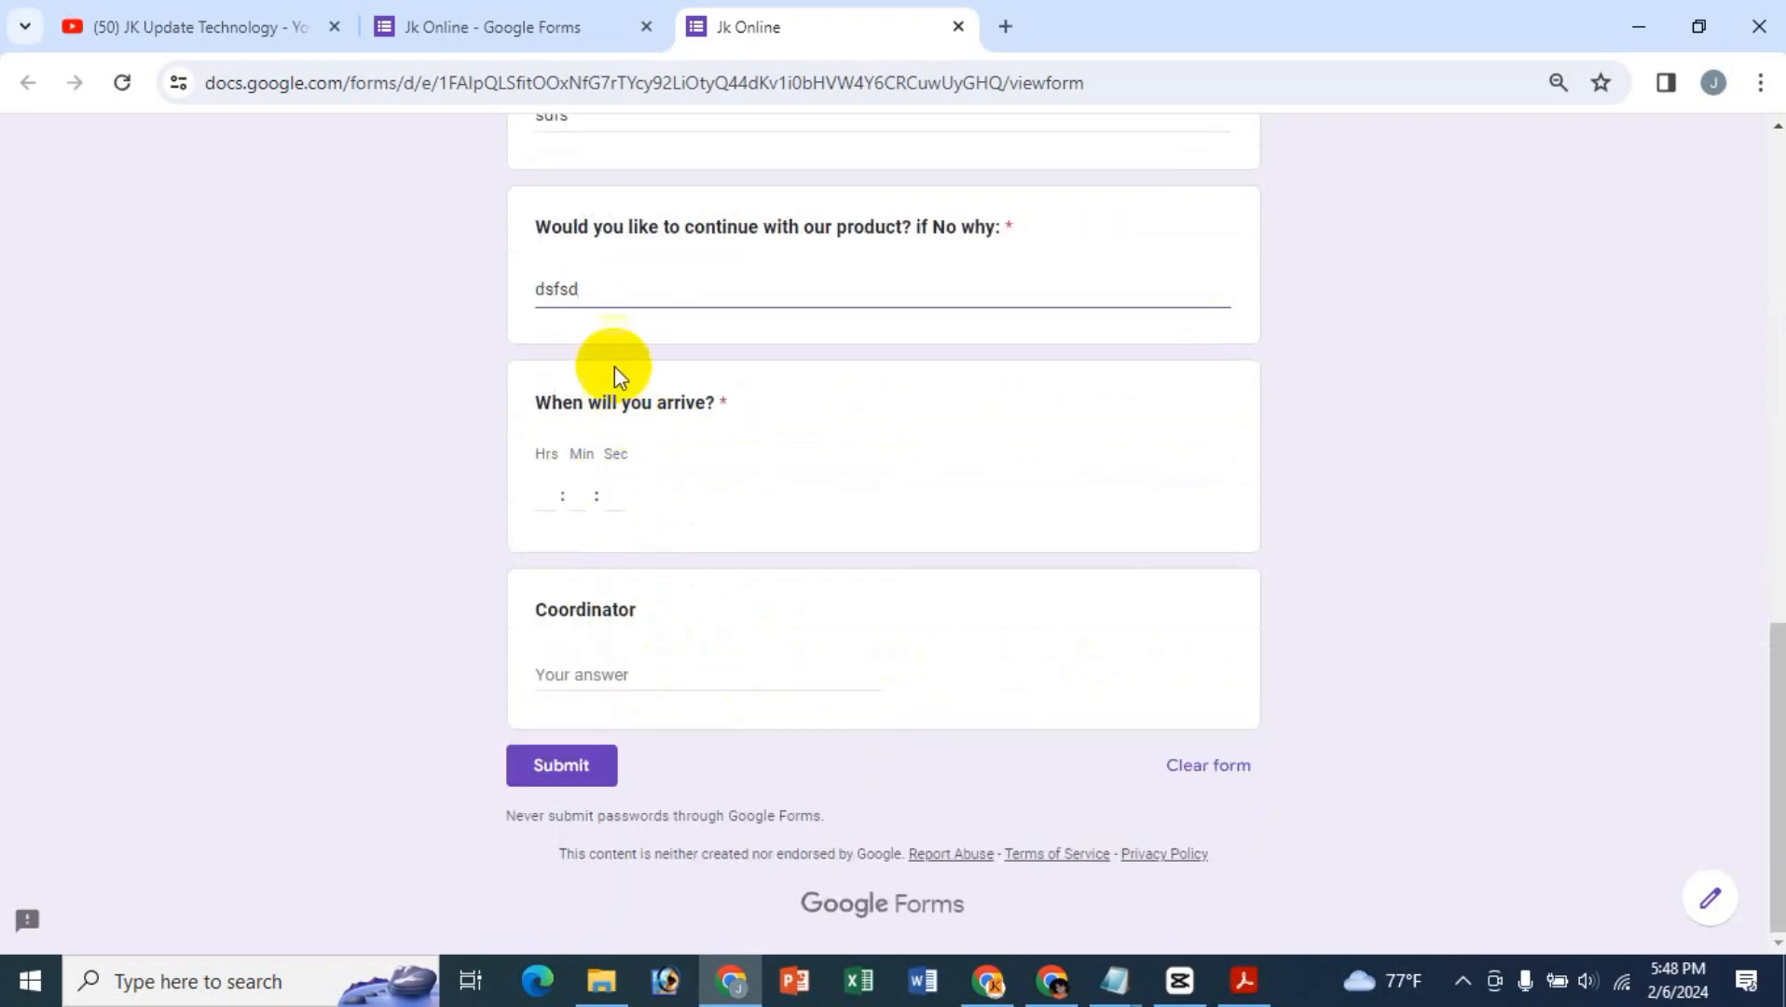
click(548, 495)
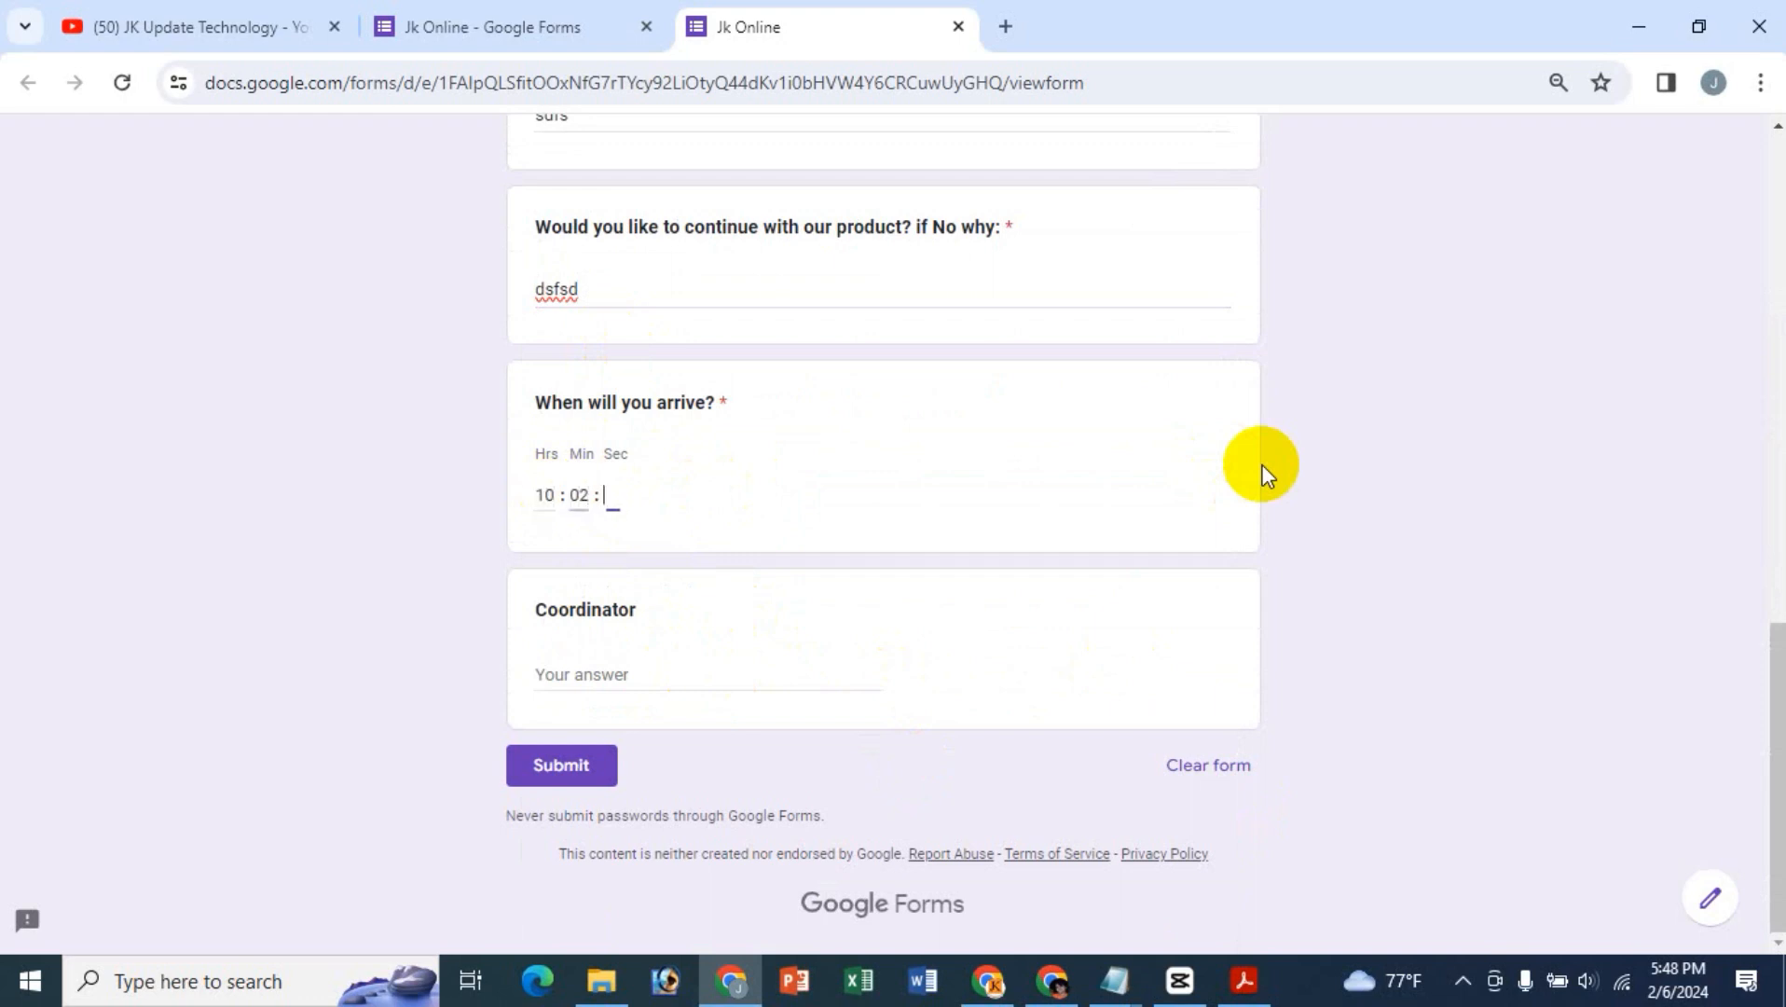
click(575, 666)
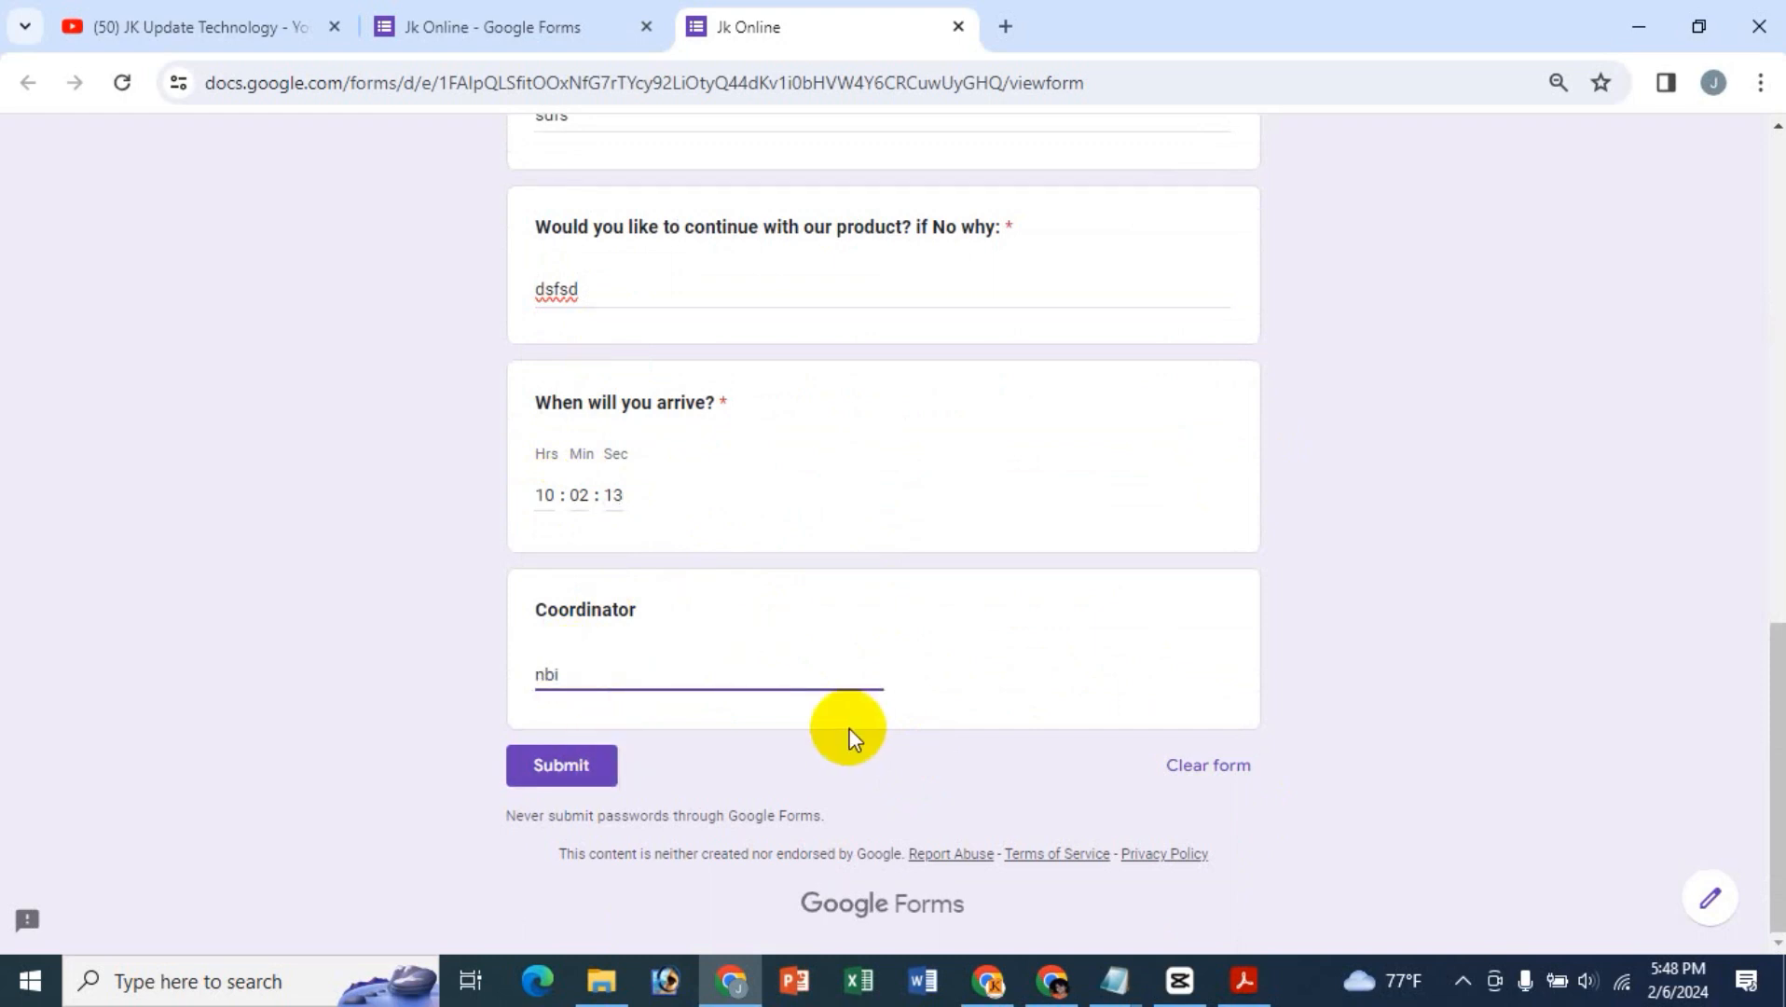
click(586, 760)
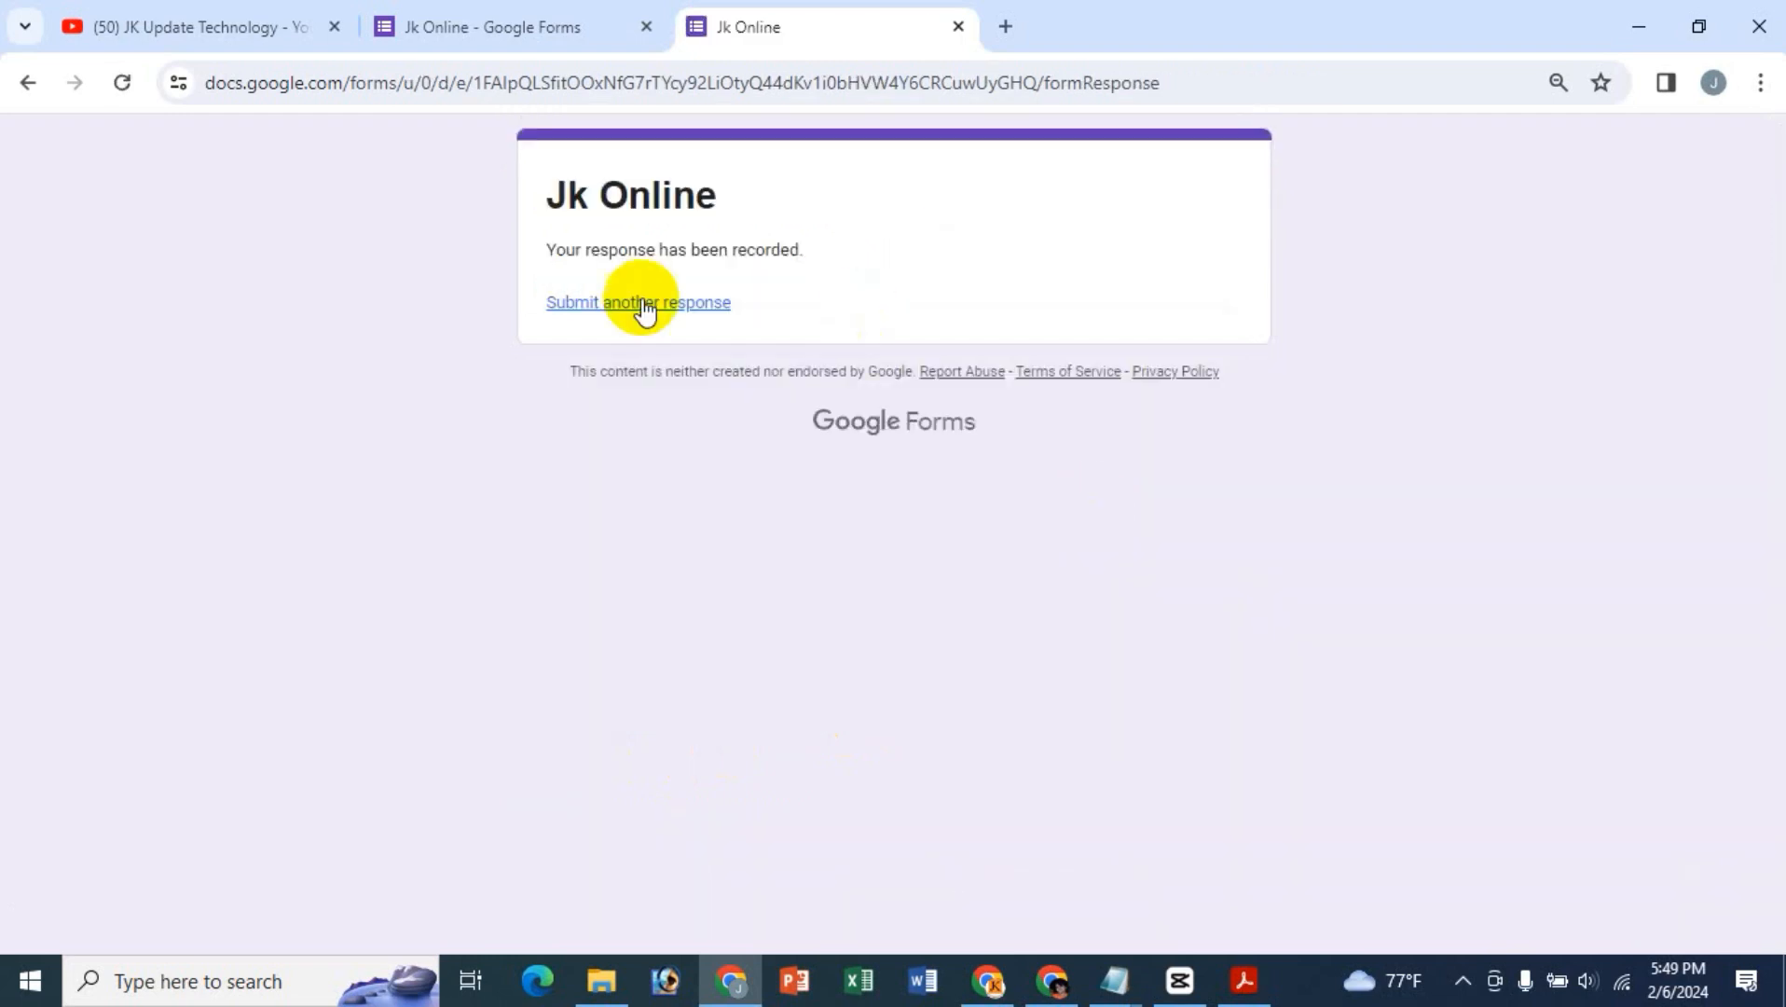
- Examine the submitted response in the form editor as a summary, by the comments and suggestions question, and individually
click(493, 18)
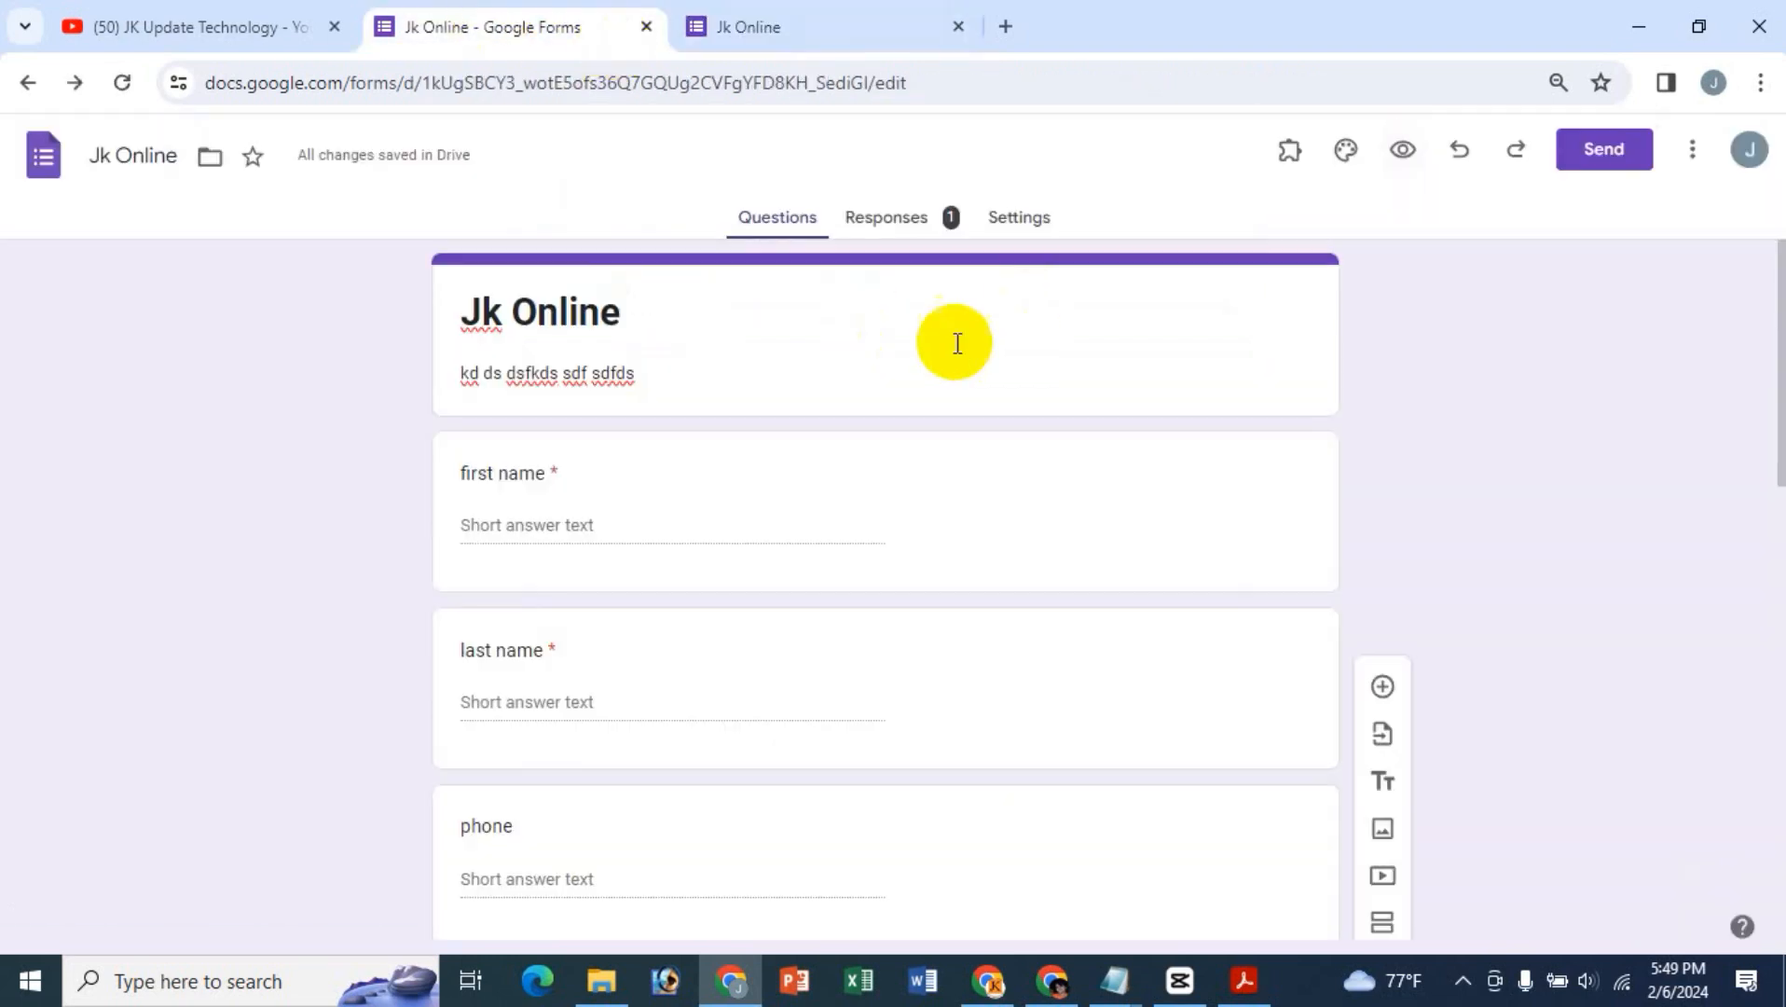
click(891, 218)
scroll(537, 678, down, 3)
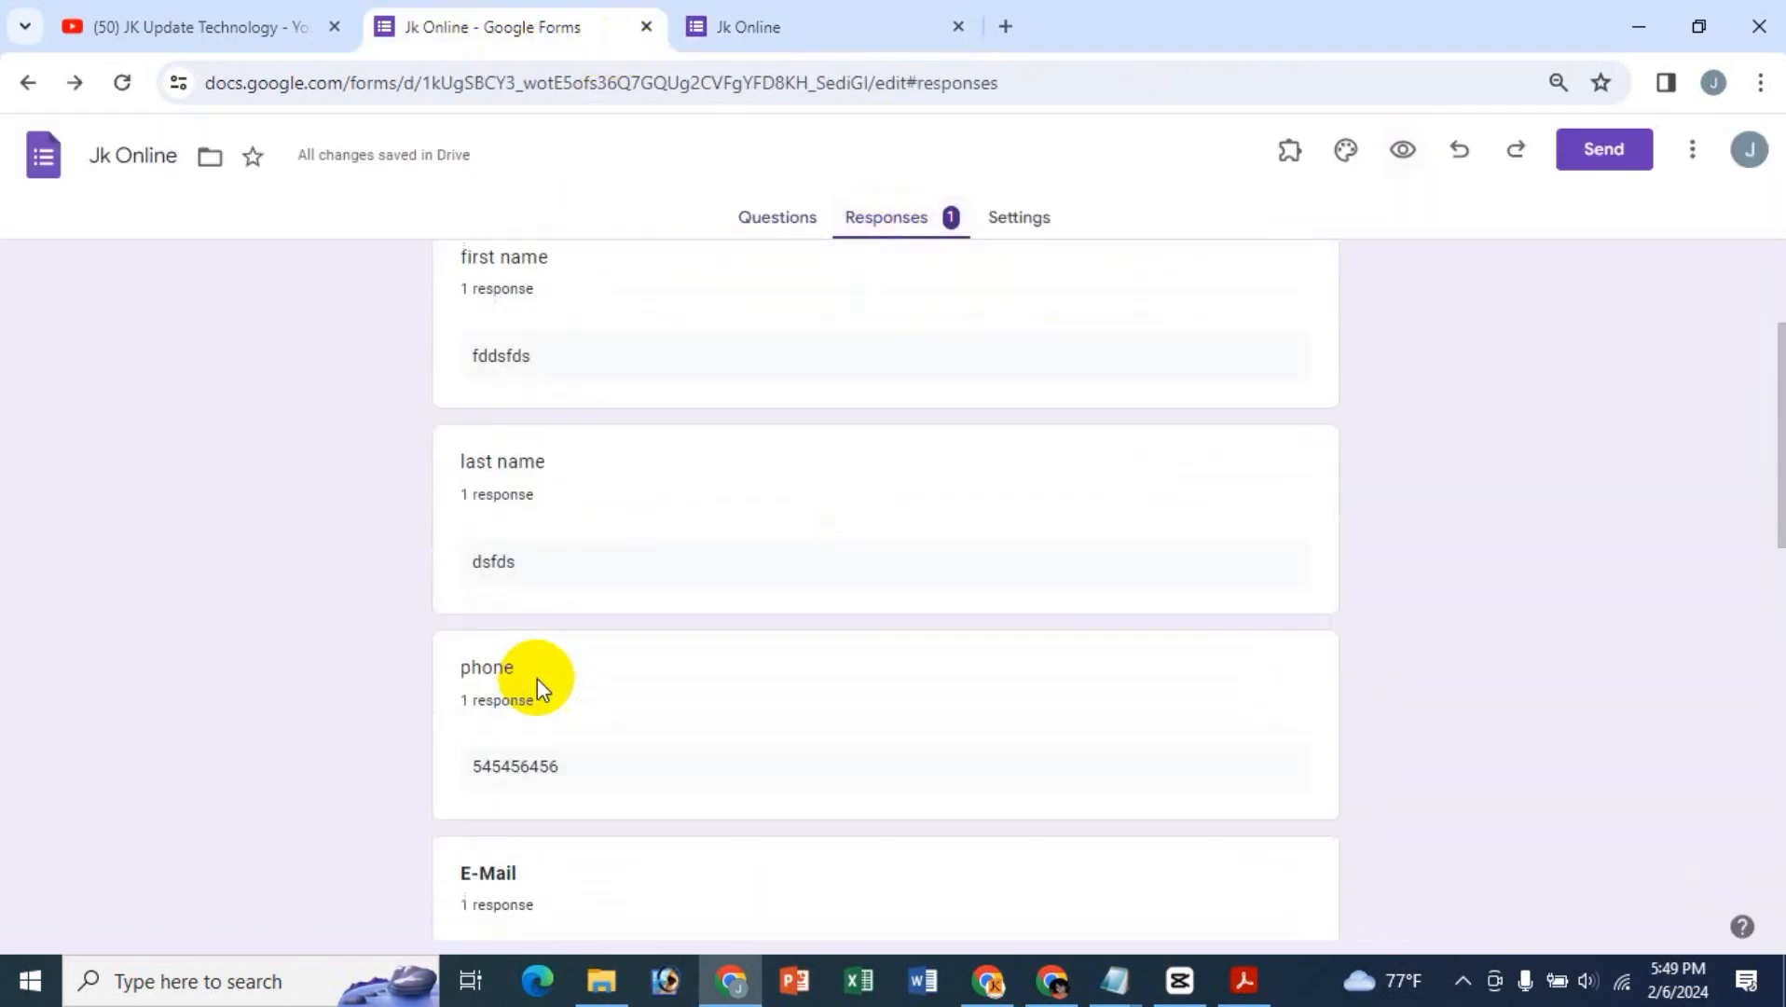
scroll(653, 559, up, 3)
click(848, 459)
click(538, 530)
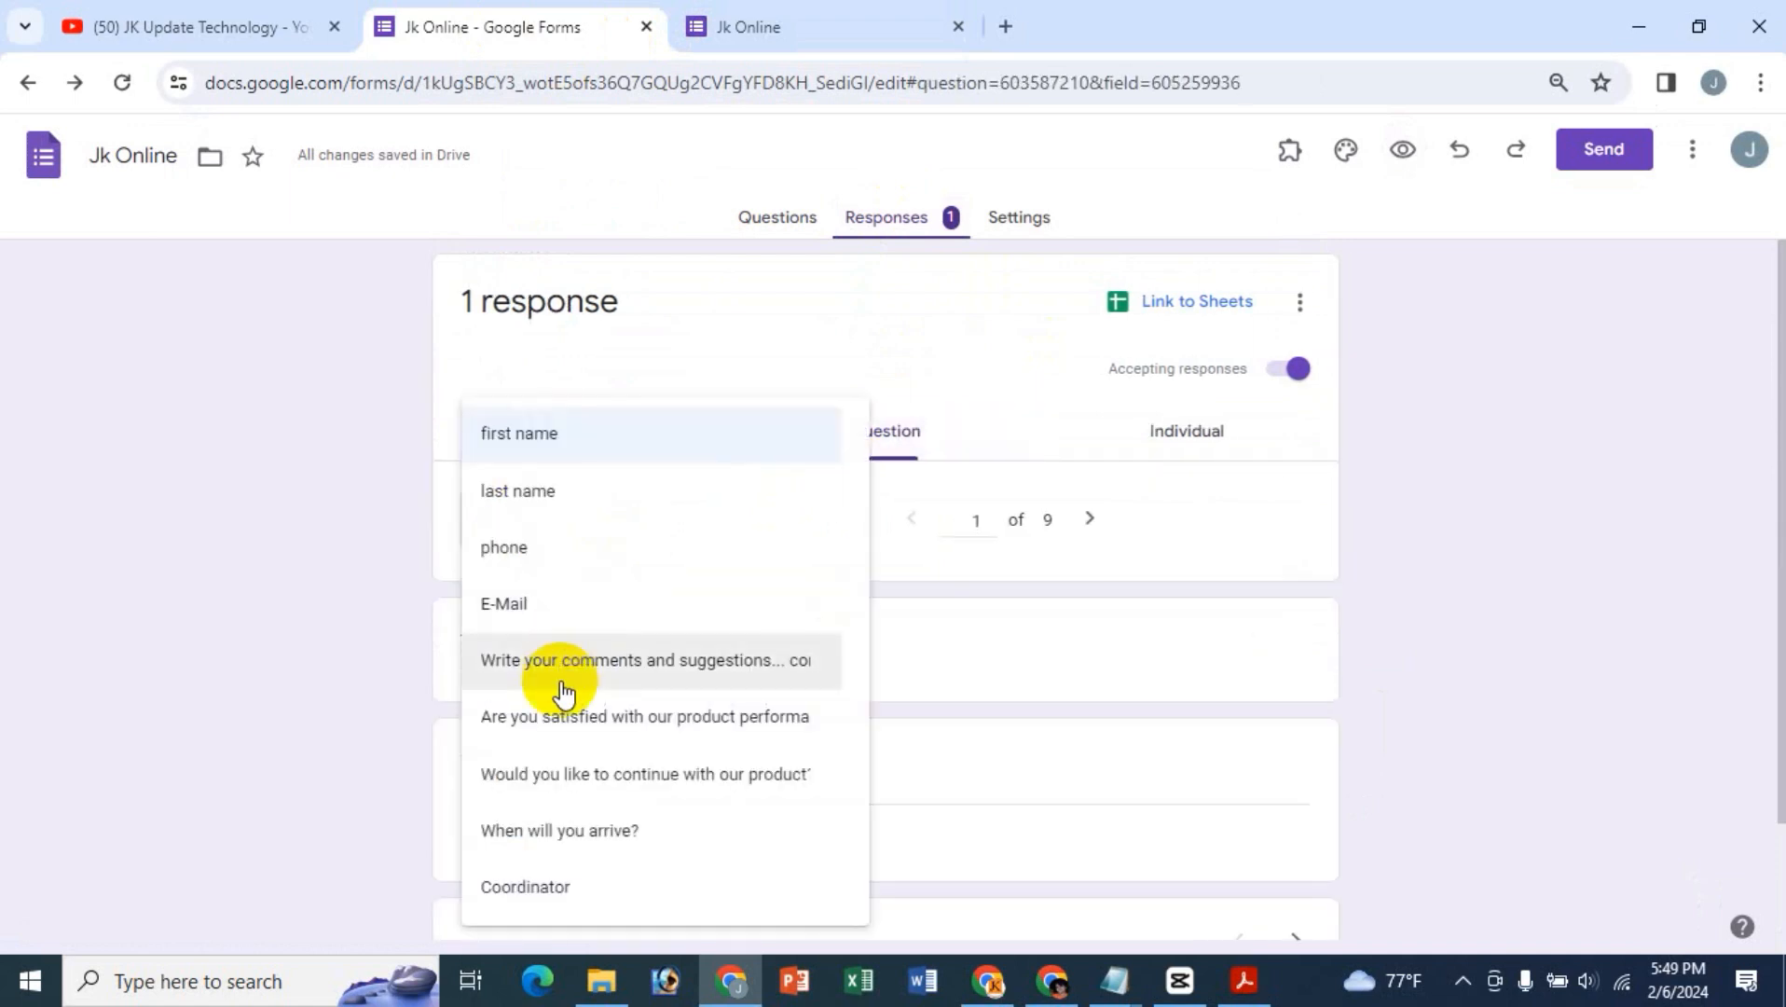
click(559, 679)
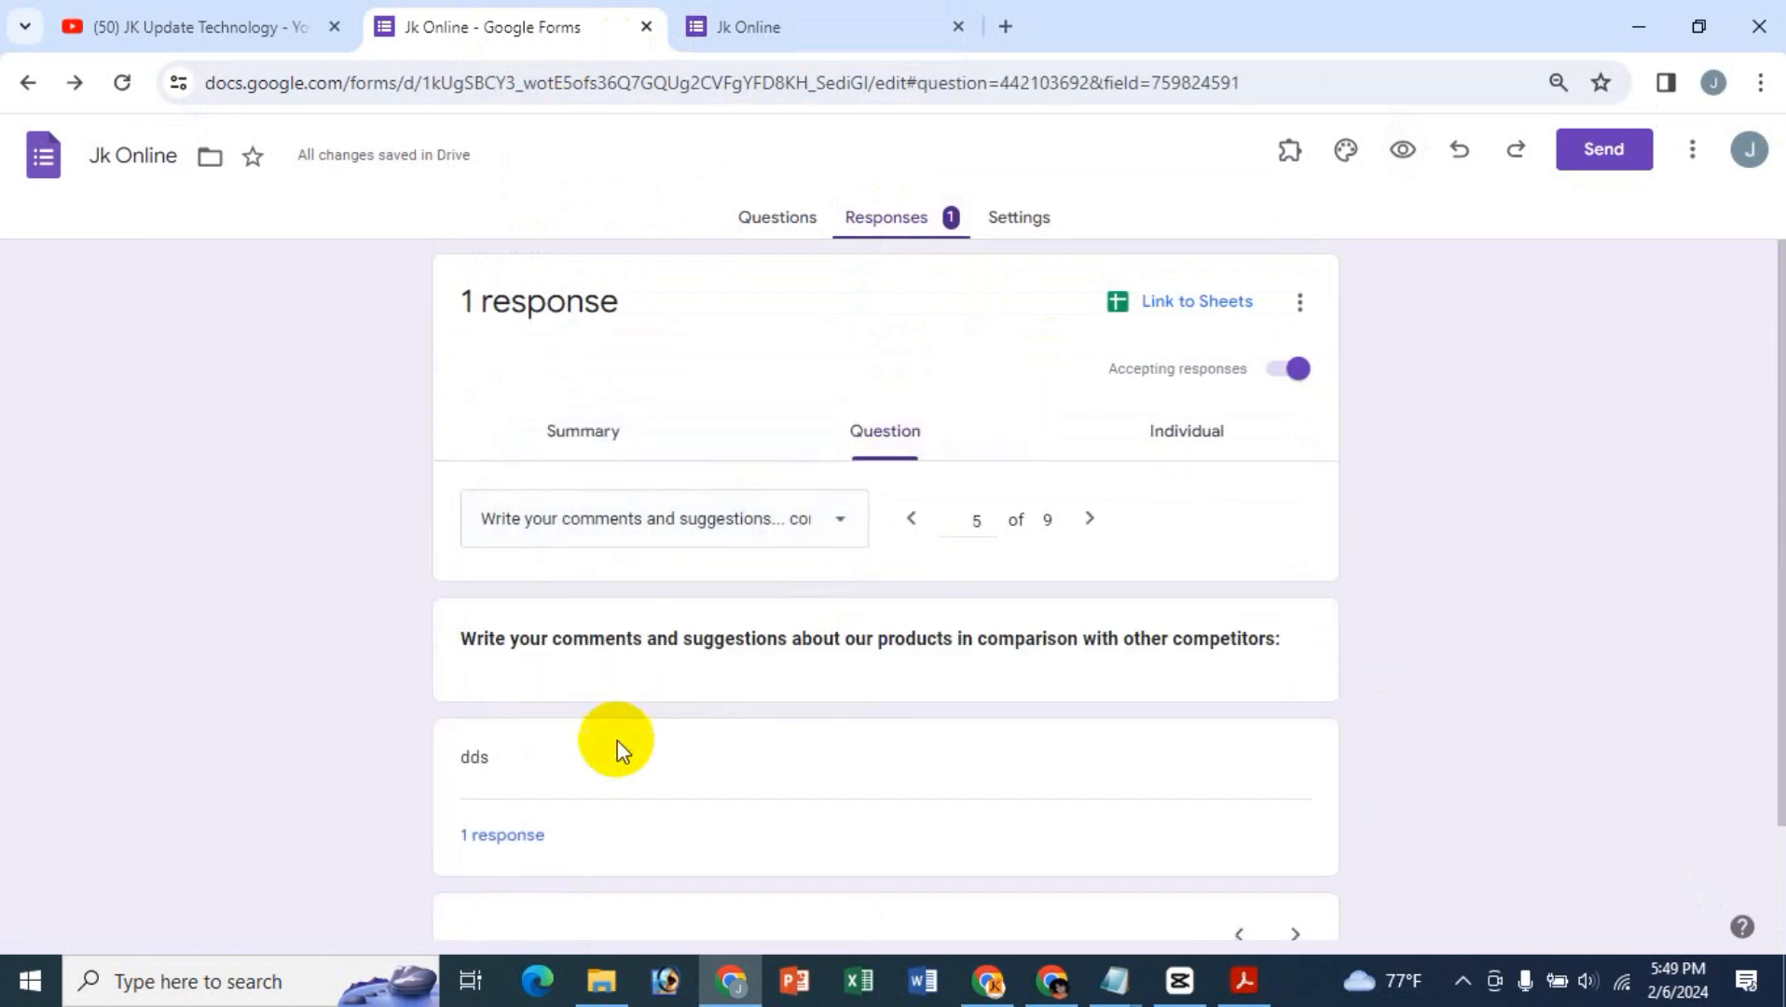
click(1167, 431)
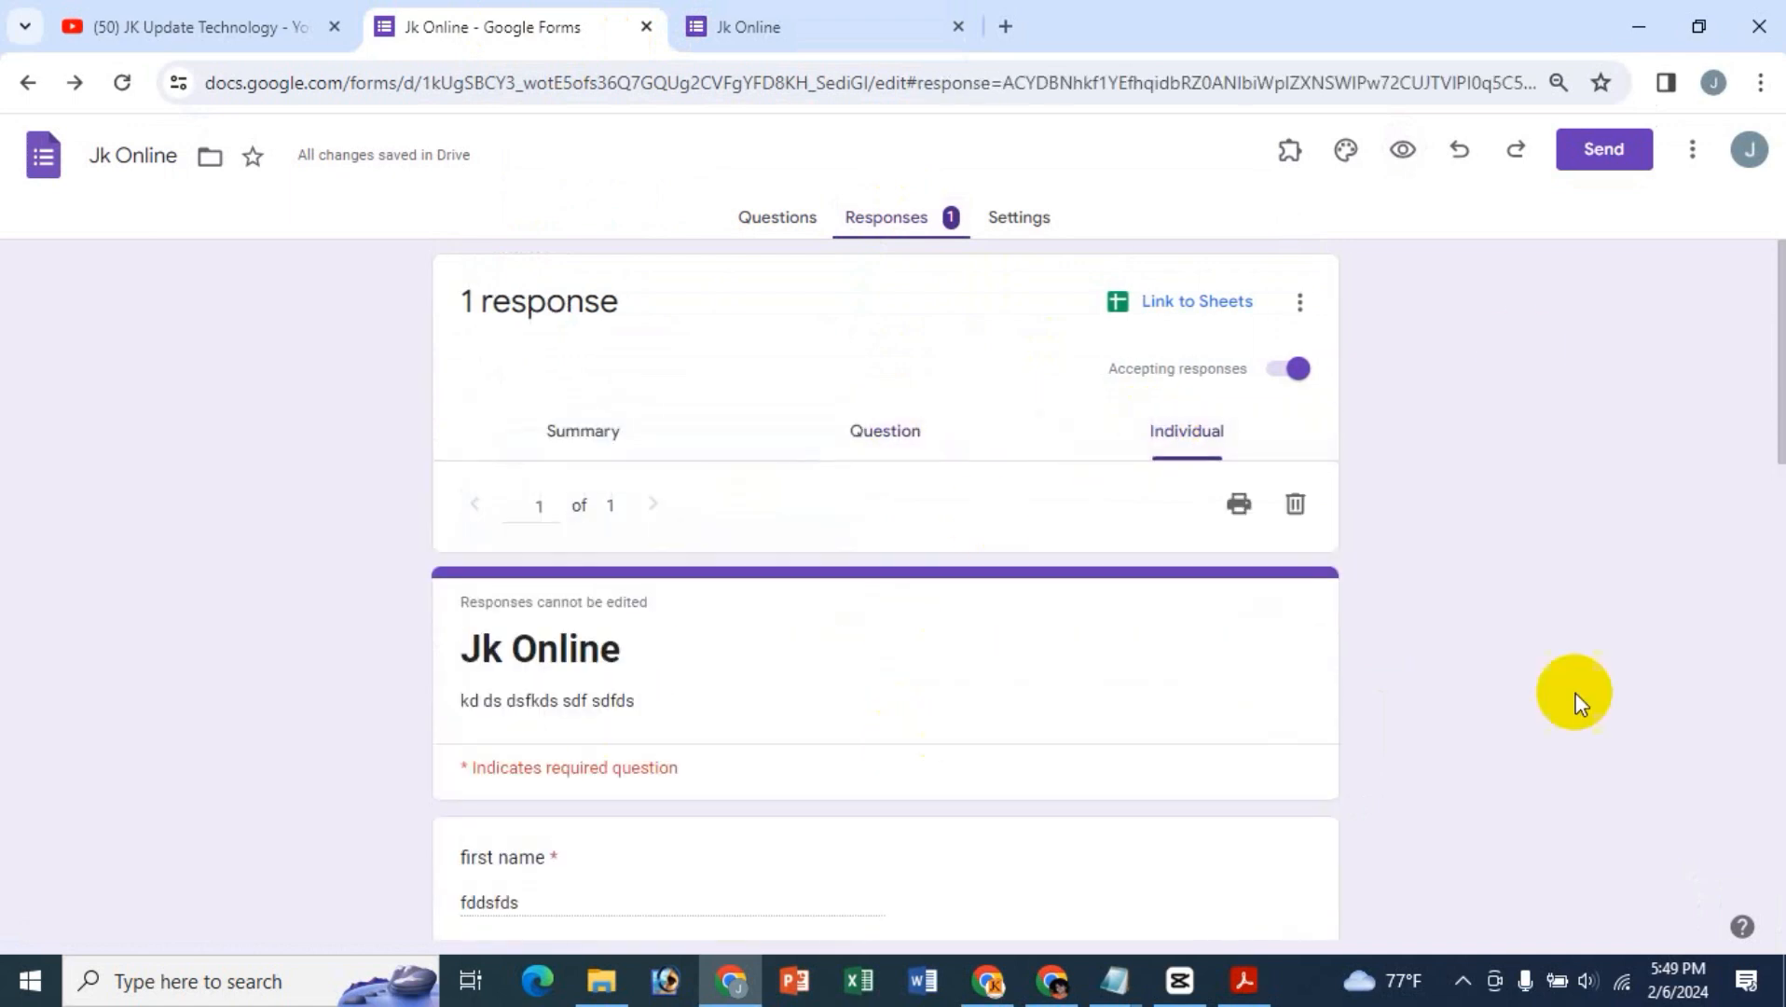
- Link the form's responses to a new spreadsheet, and close the spreadsheet and the submitted form page
click(1205, 302)
click(1169, 445)
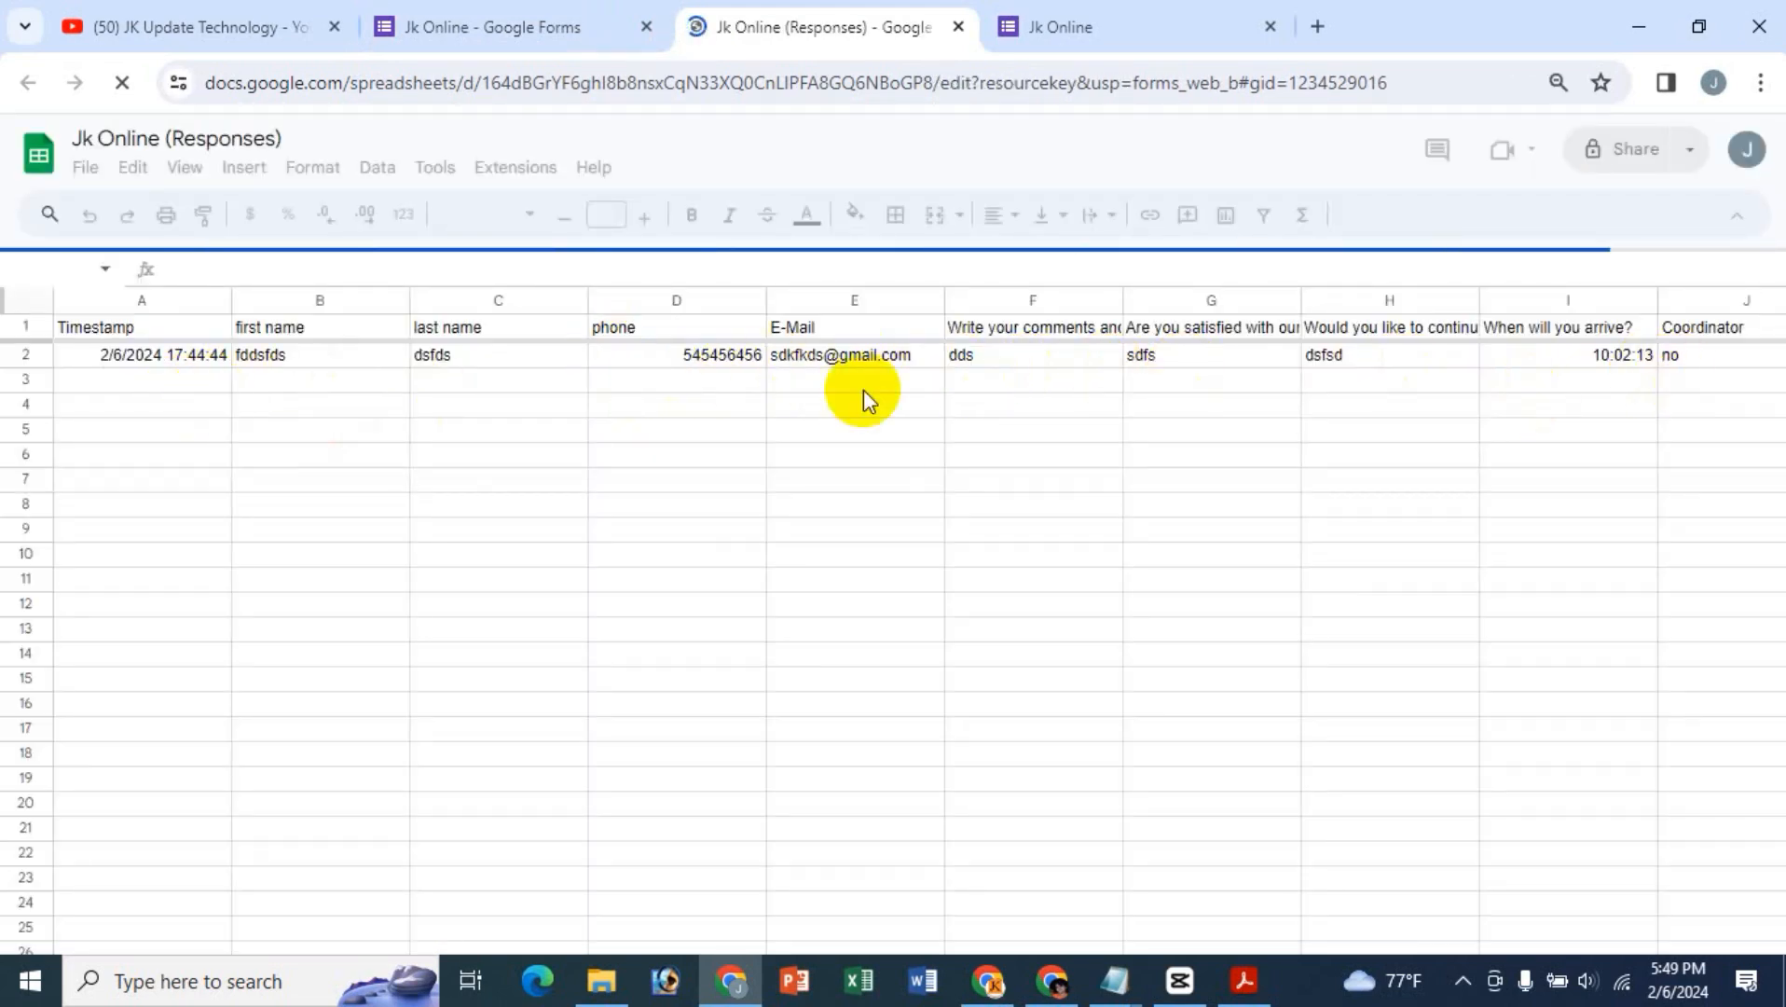
click(958, 29)
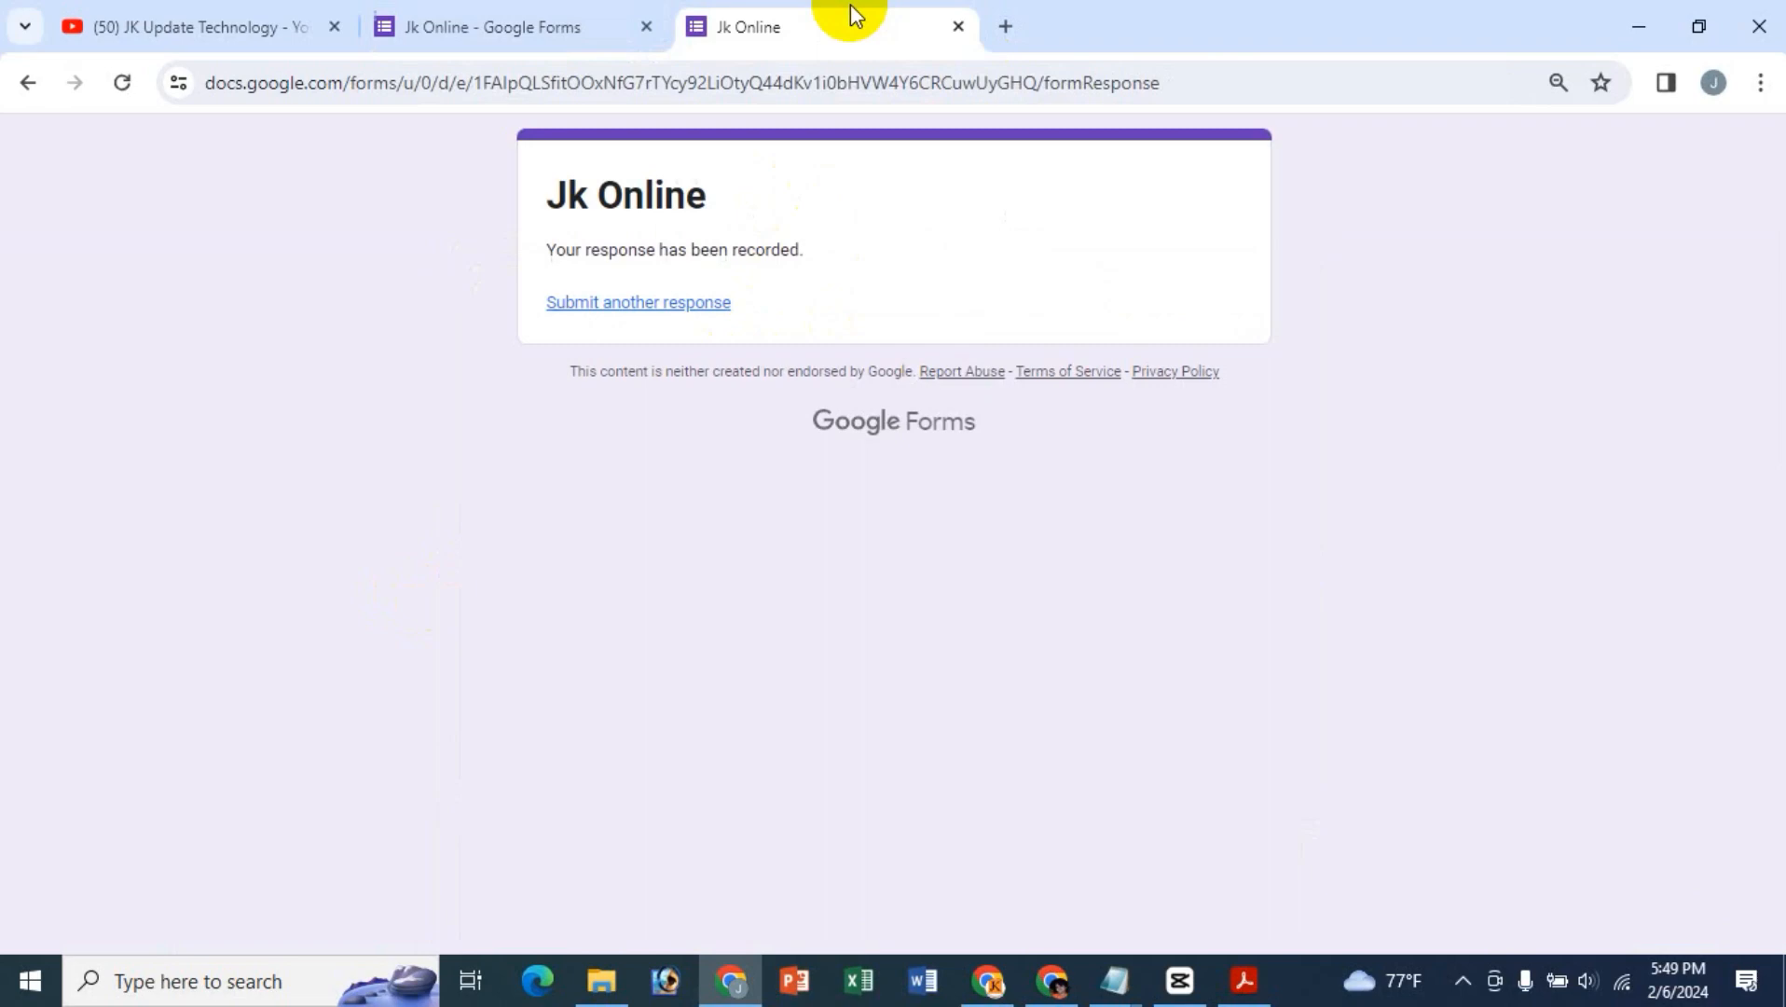
click(957, 26)
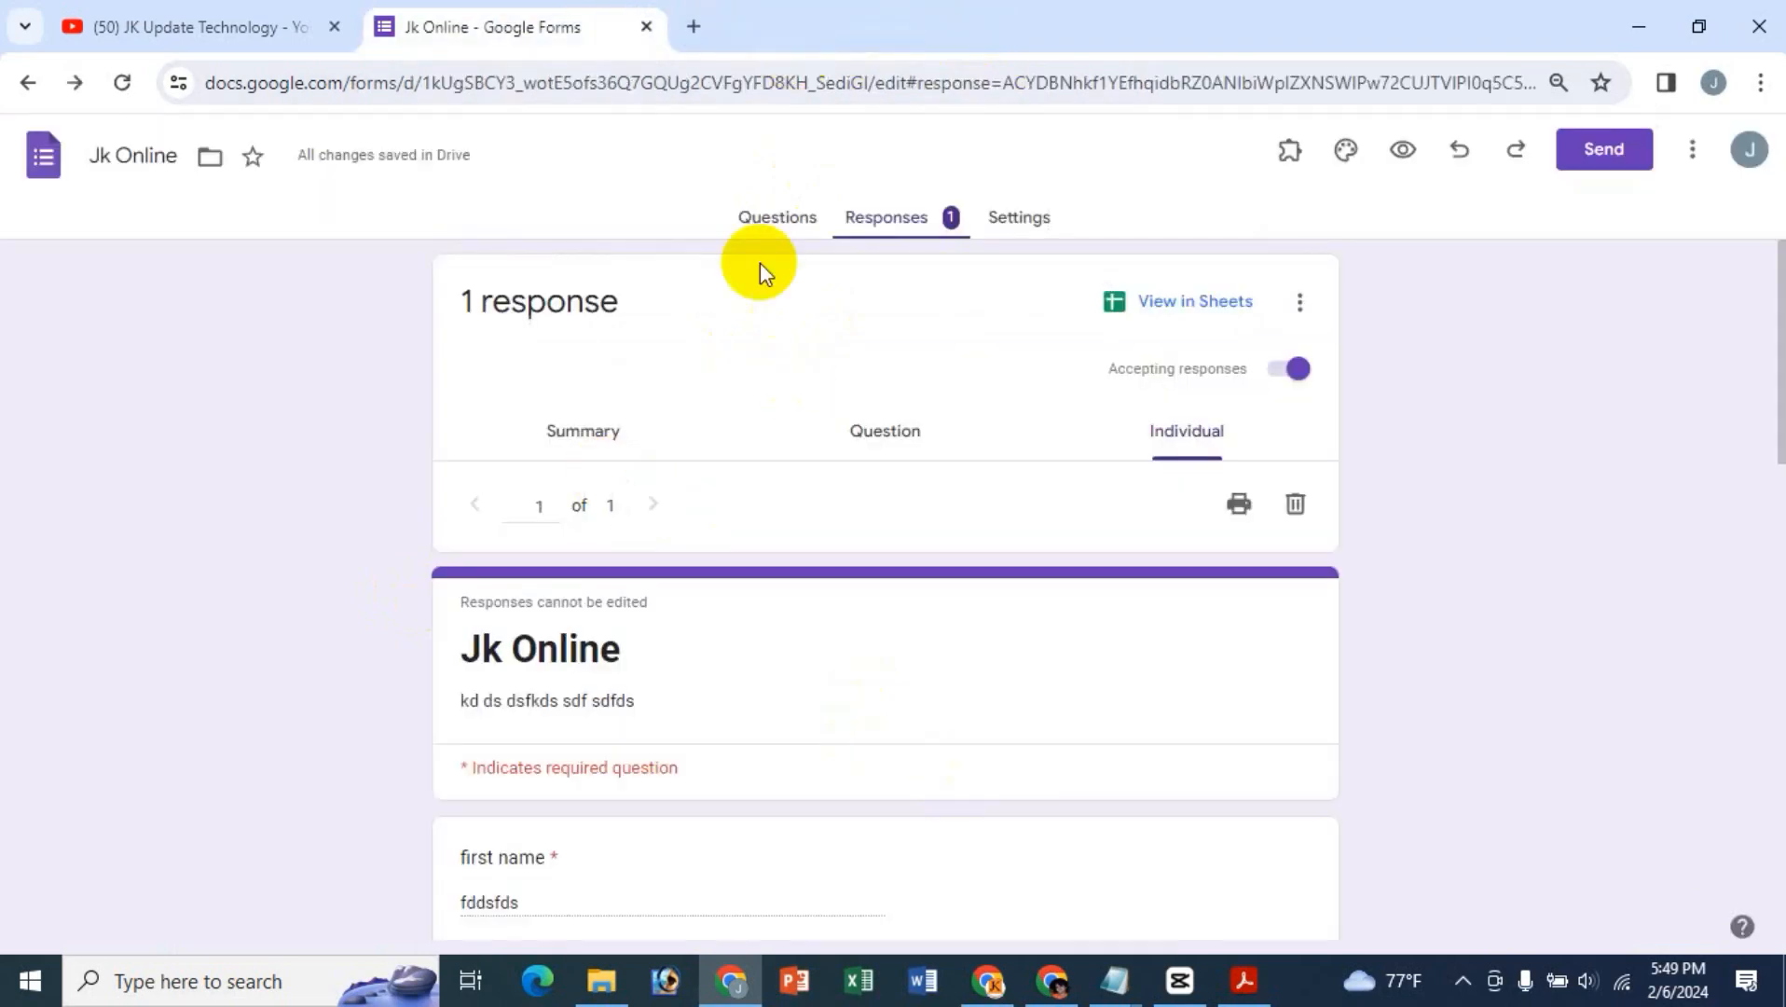
- Look over the Jk Online questions once more and create a new blank form from the Forms home
click(774, 220)
scroll(897, 673, down, 13)
click(900, 675)
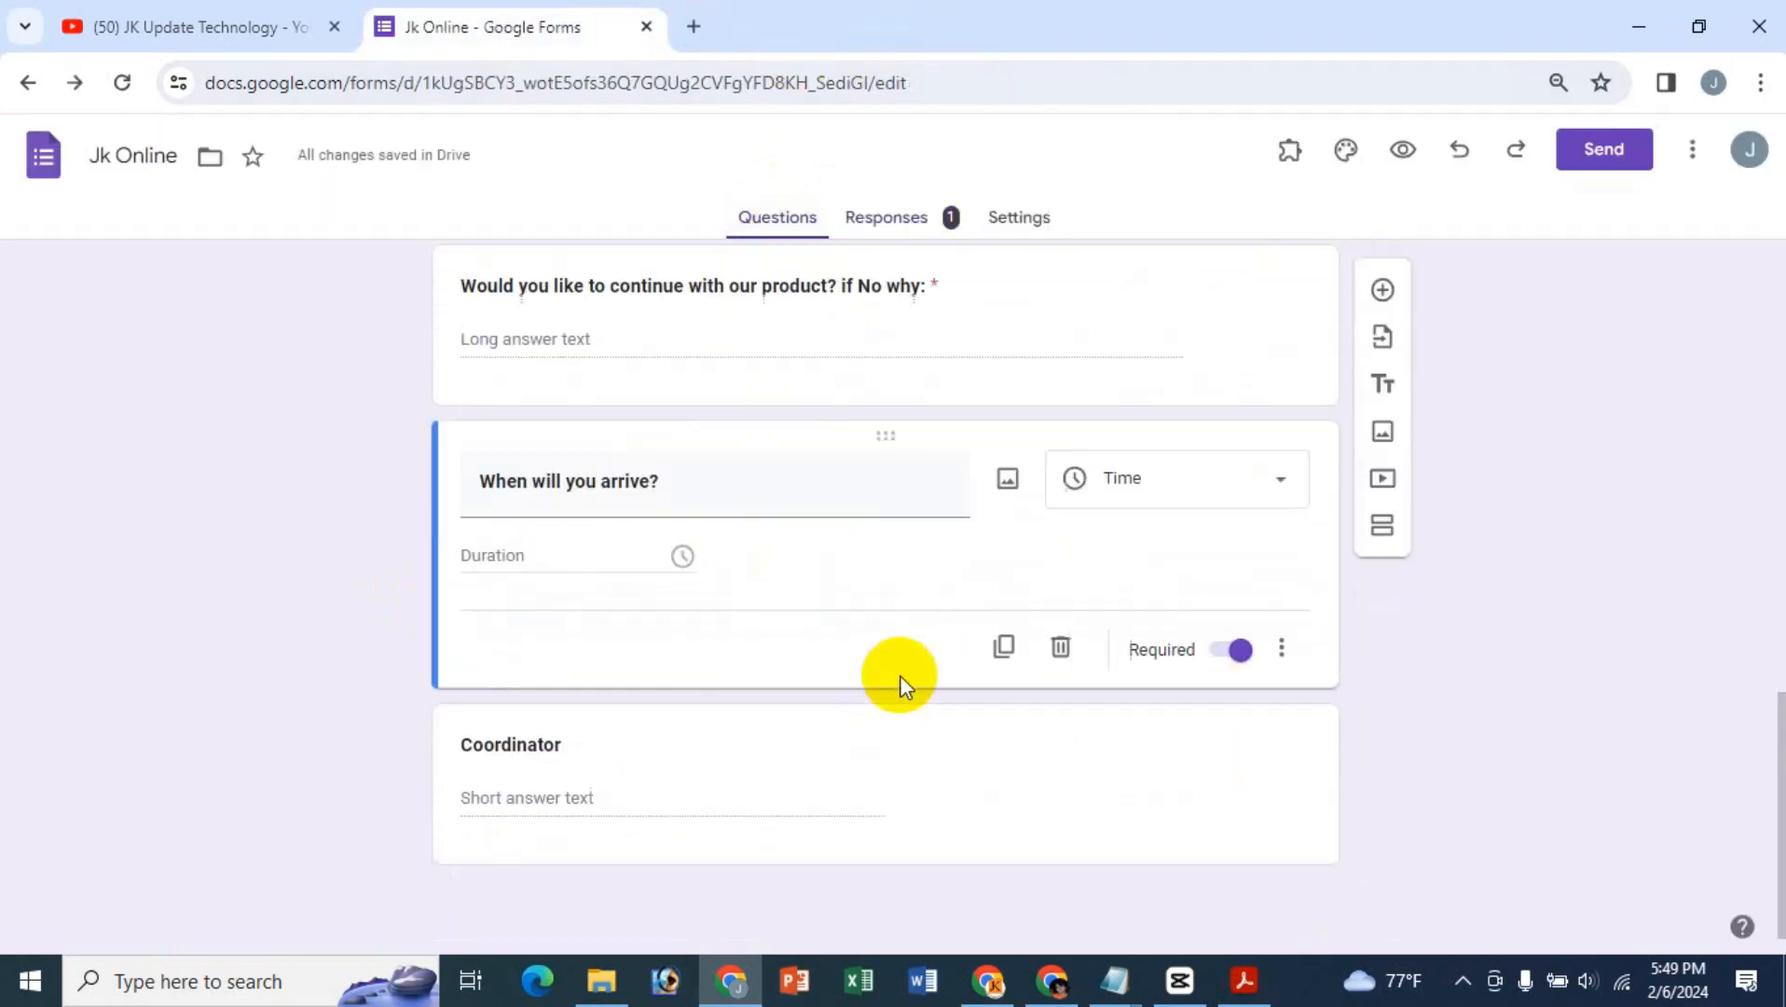
scroll(899, 674, up, 13)
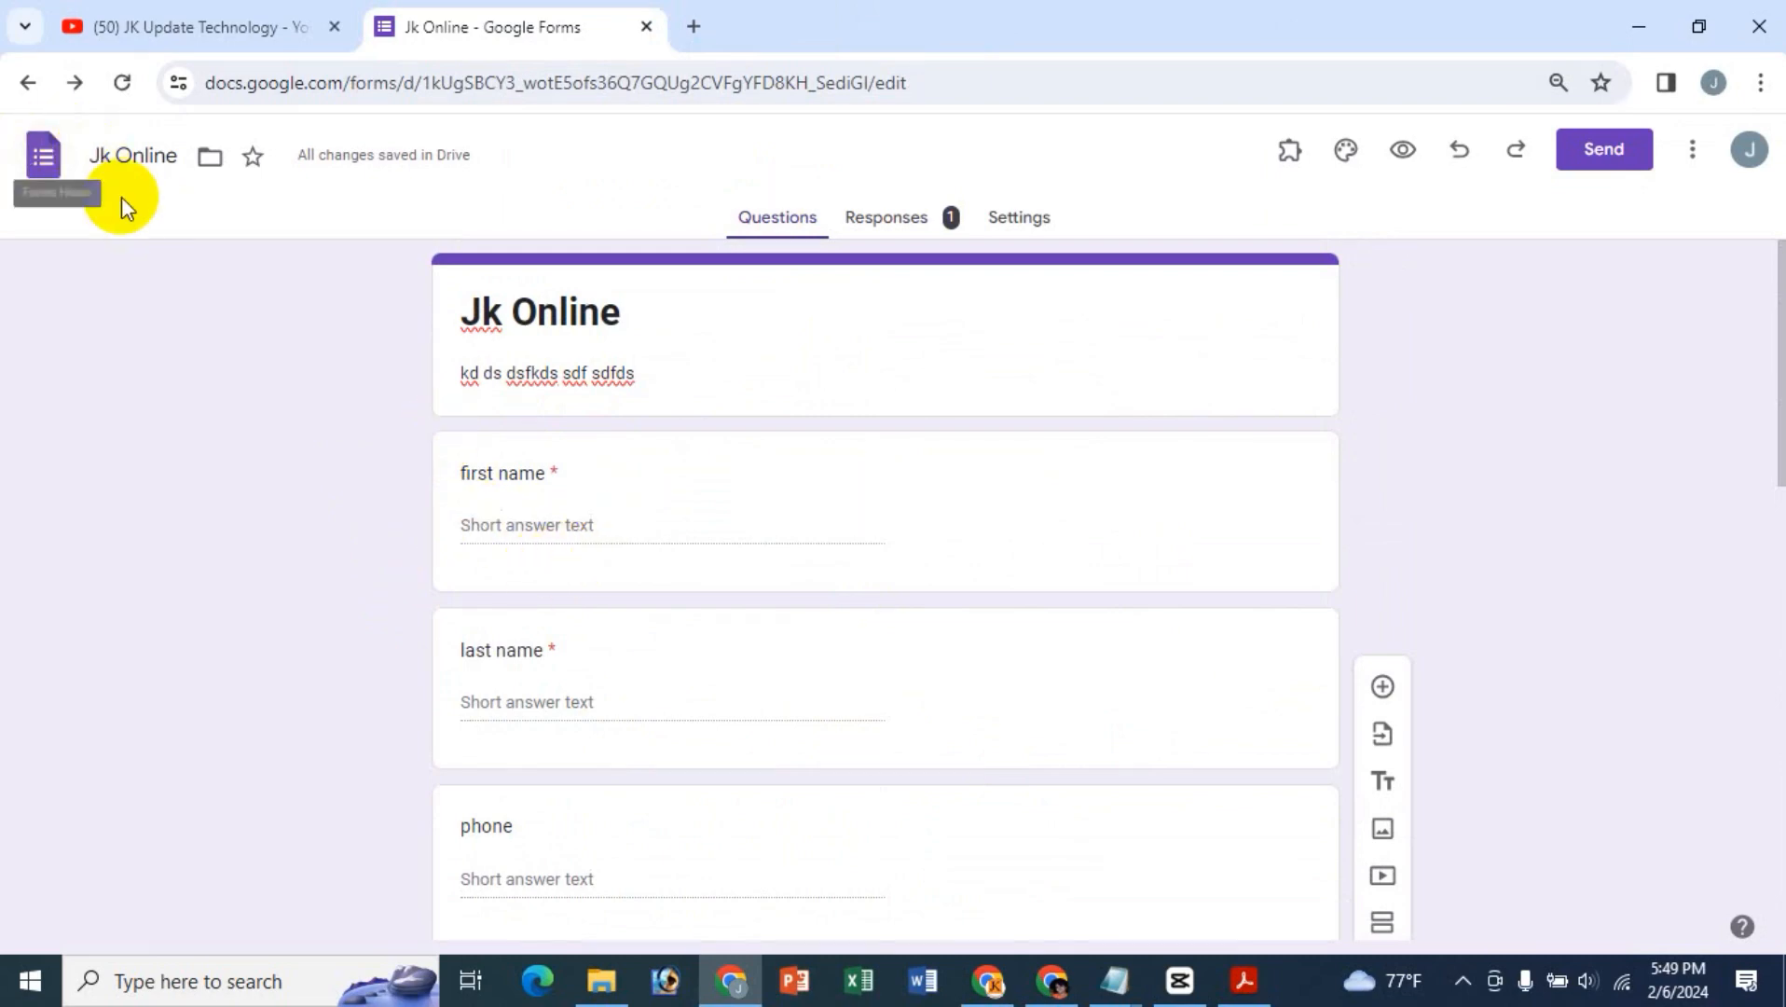
click(43, 154)
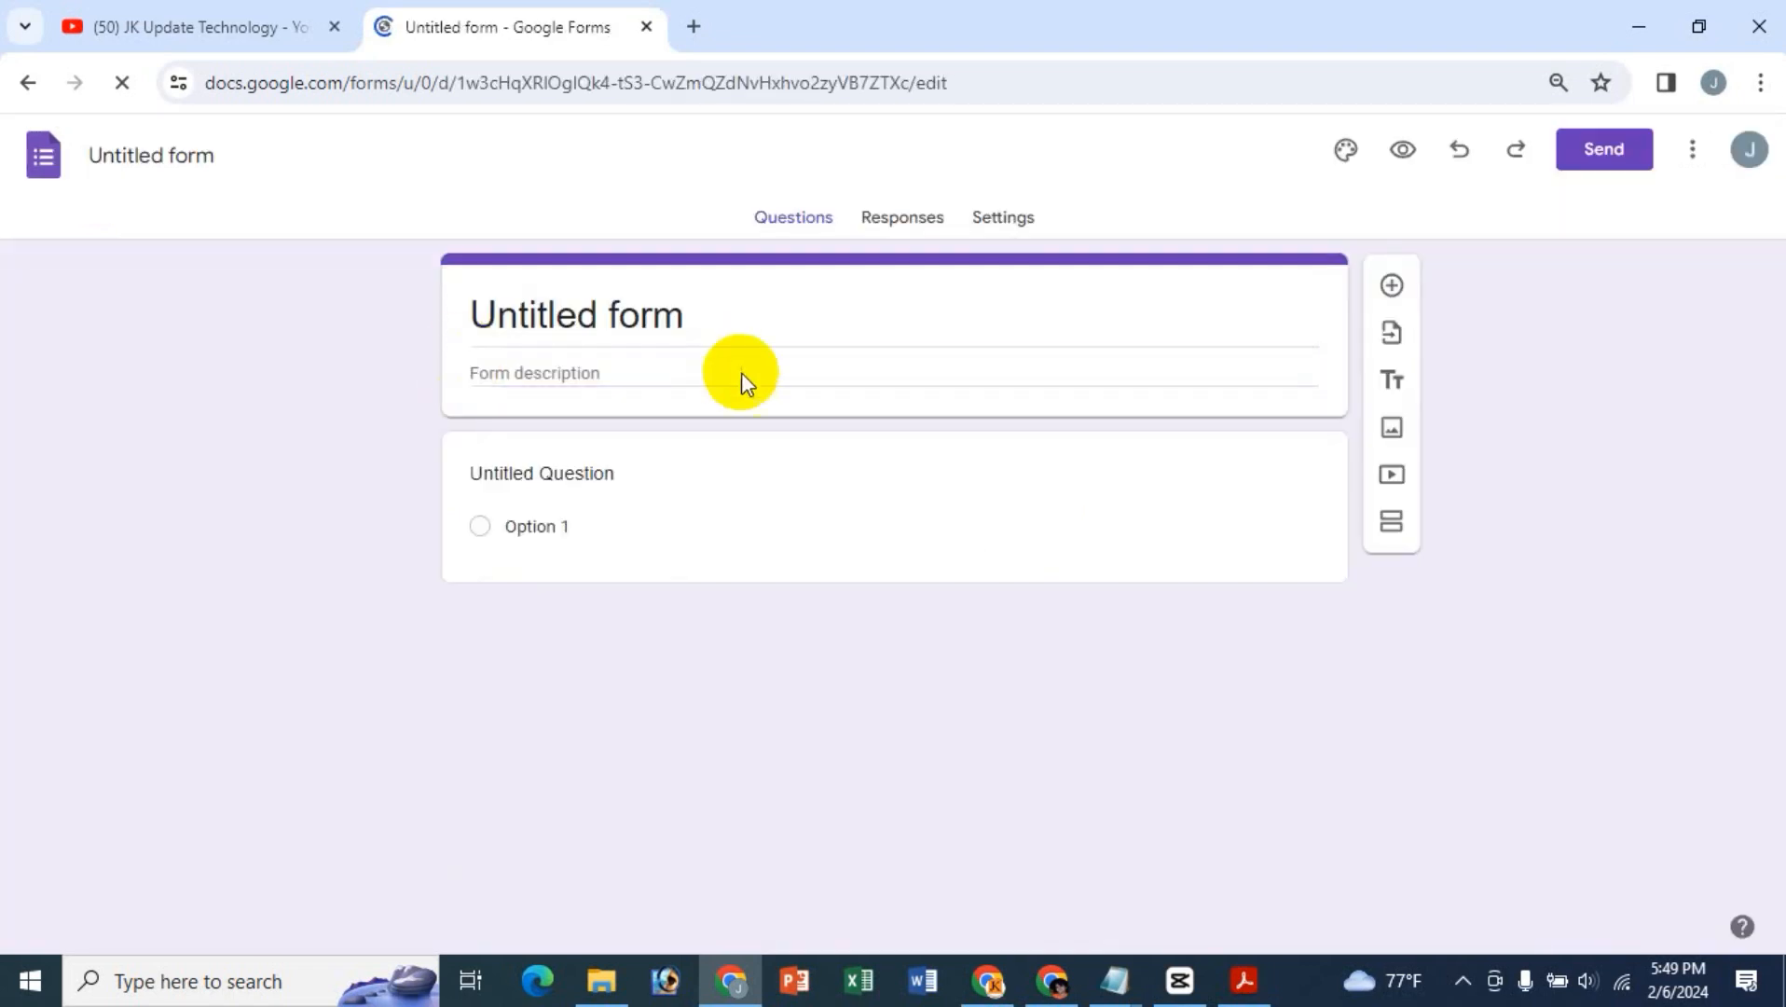
- Delete the default untitled question from the new form
click(565, 318)
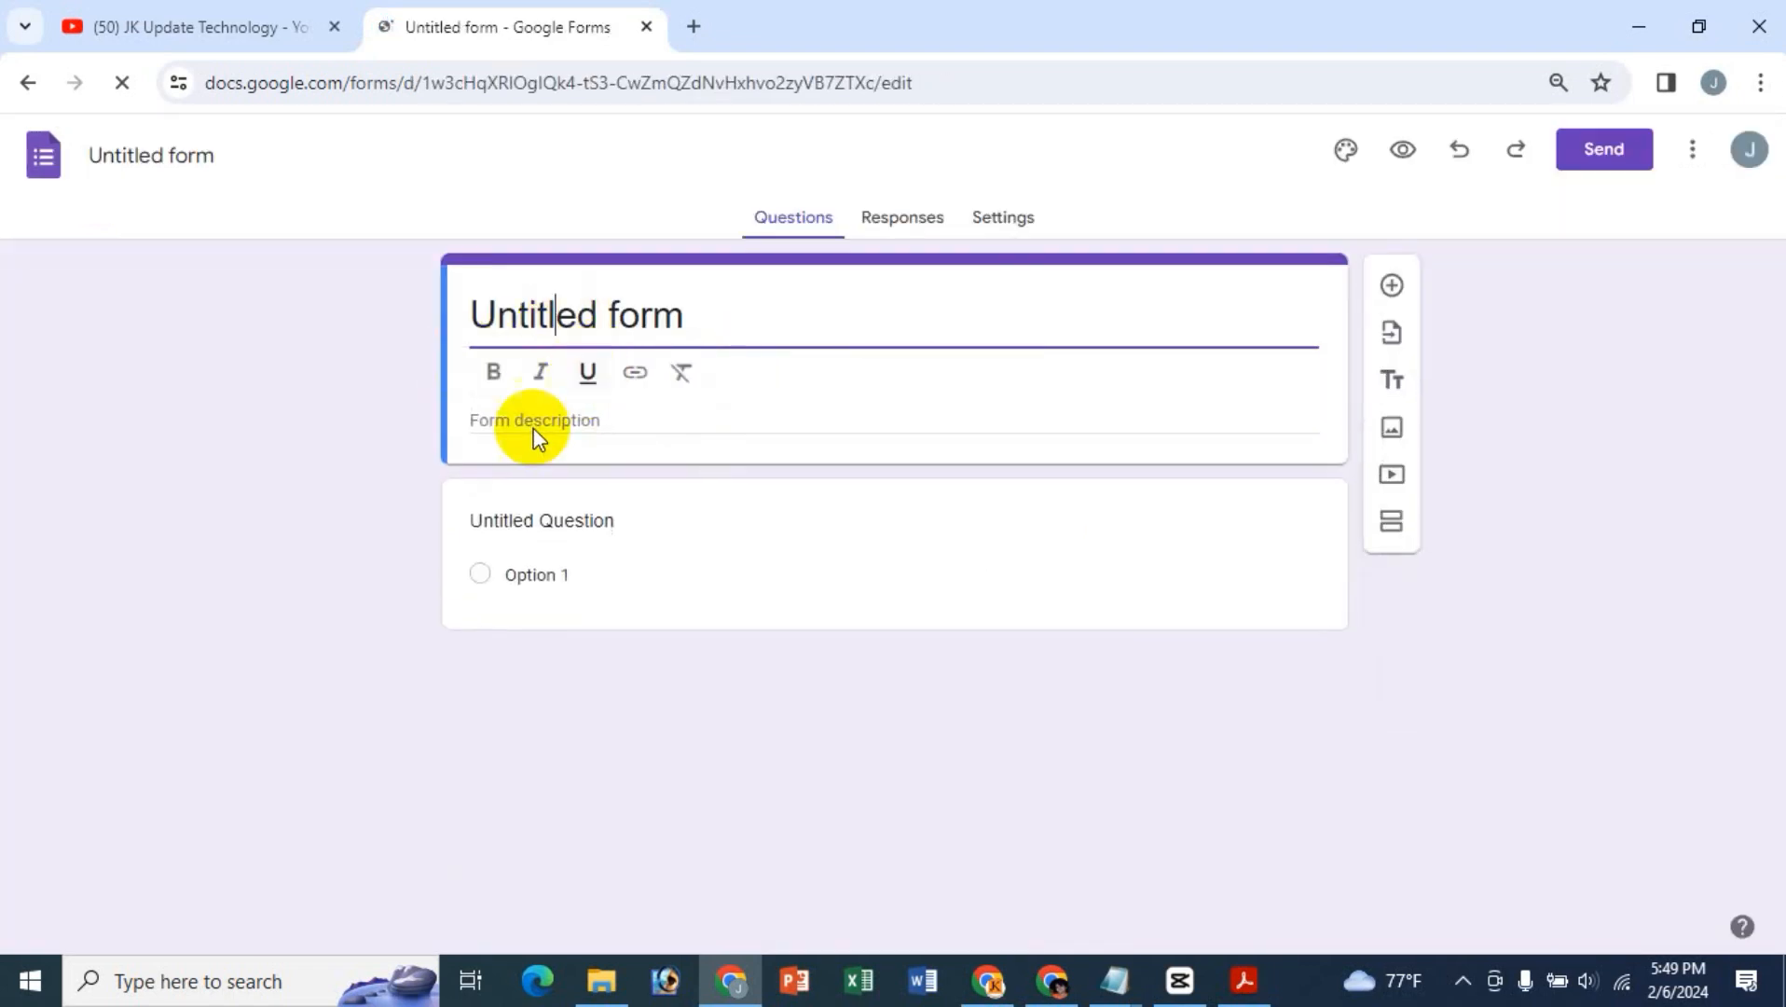
click(550, 526)
click(1069, 762)
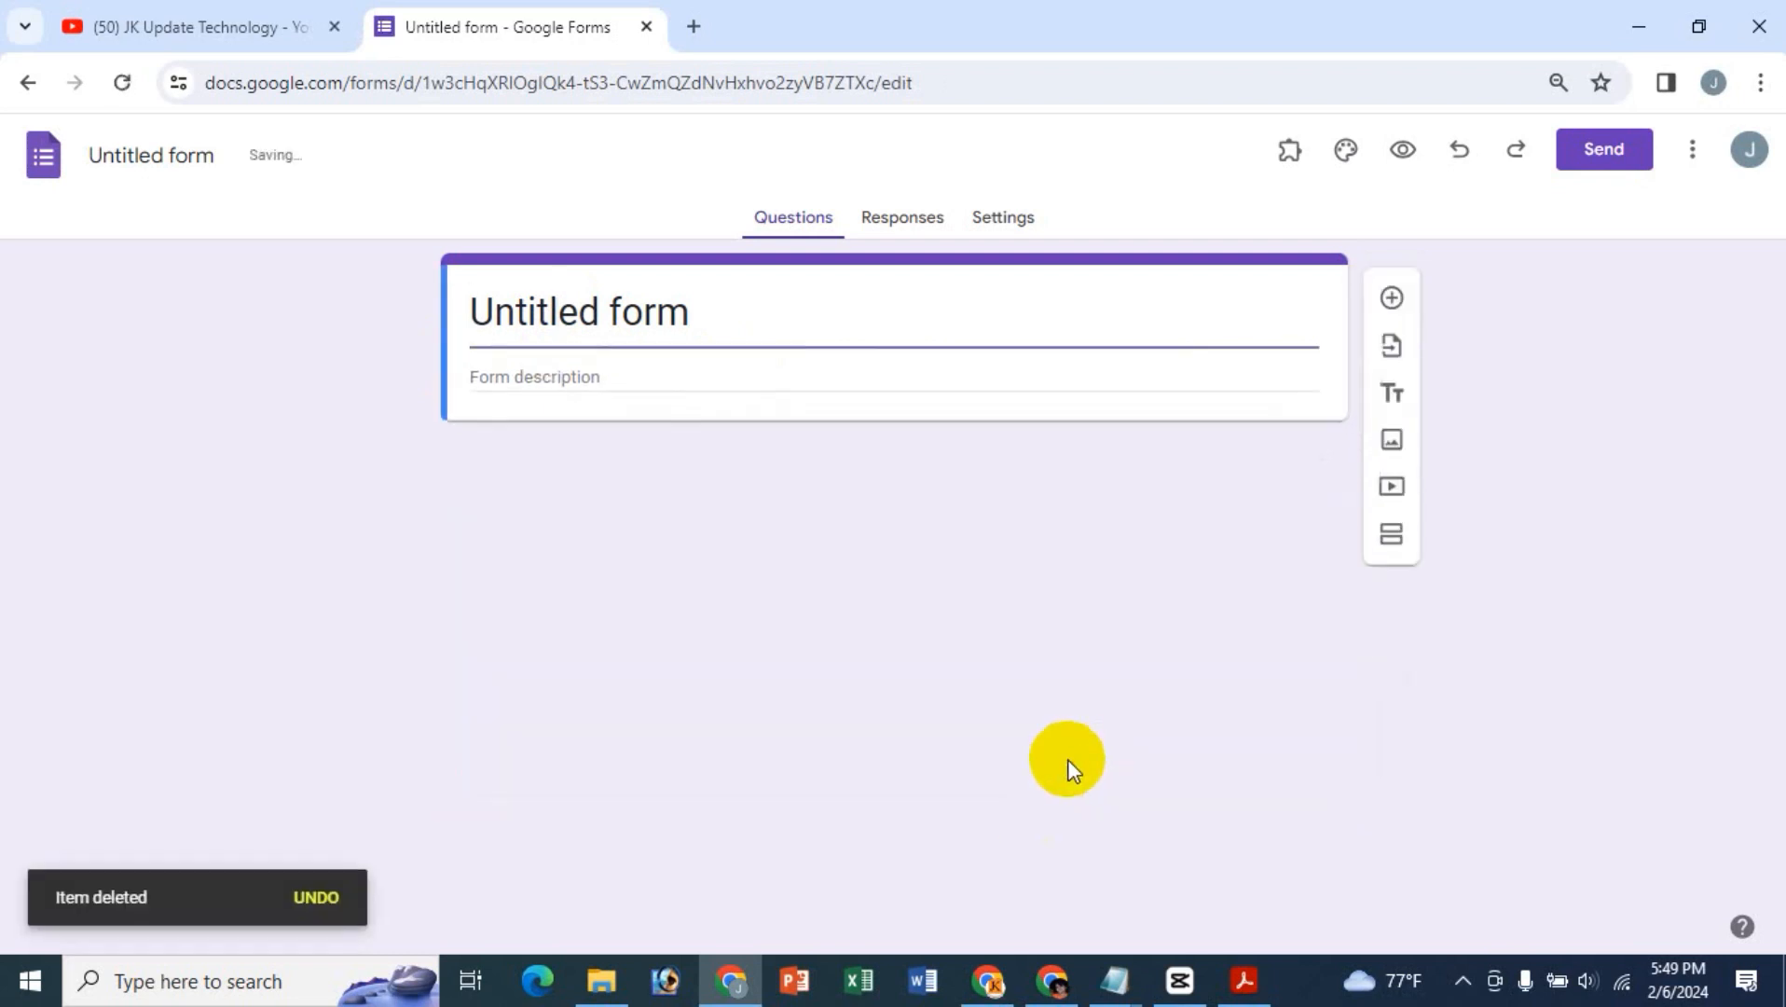
- Title the form "fds" and enter "dsfds" as its description
click(569, 326)
triple_click(637, 331)
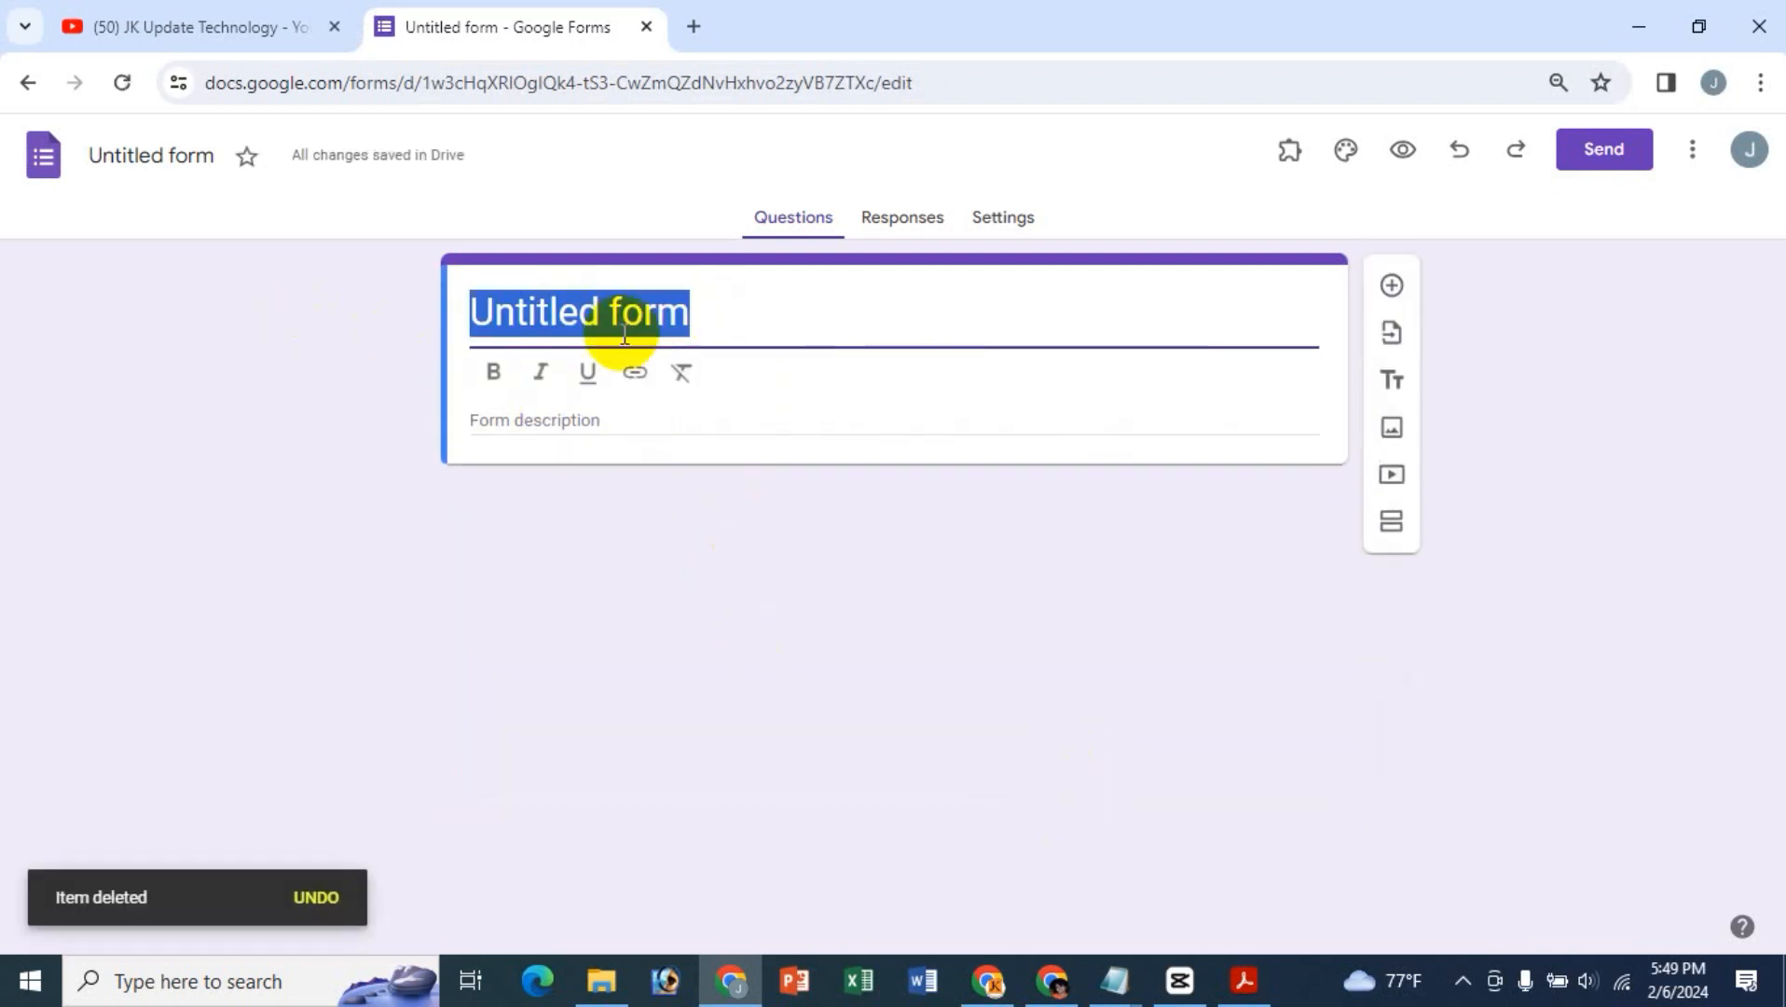
text(fds)
click(590, 418)
text(dsfds)
click(609, 569)
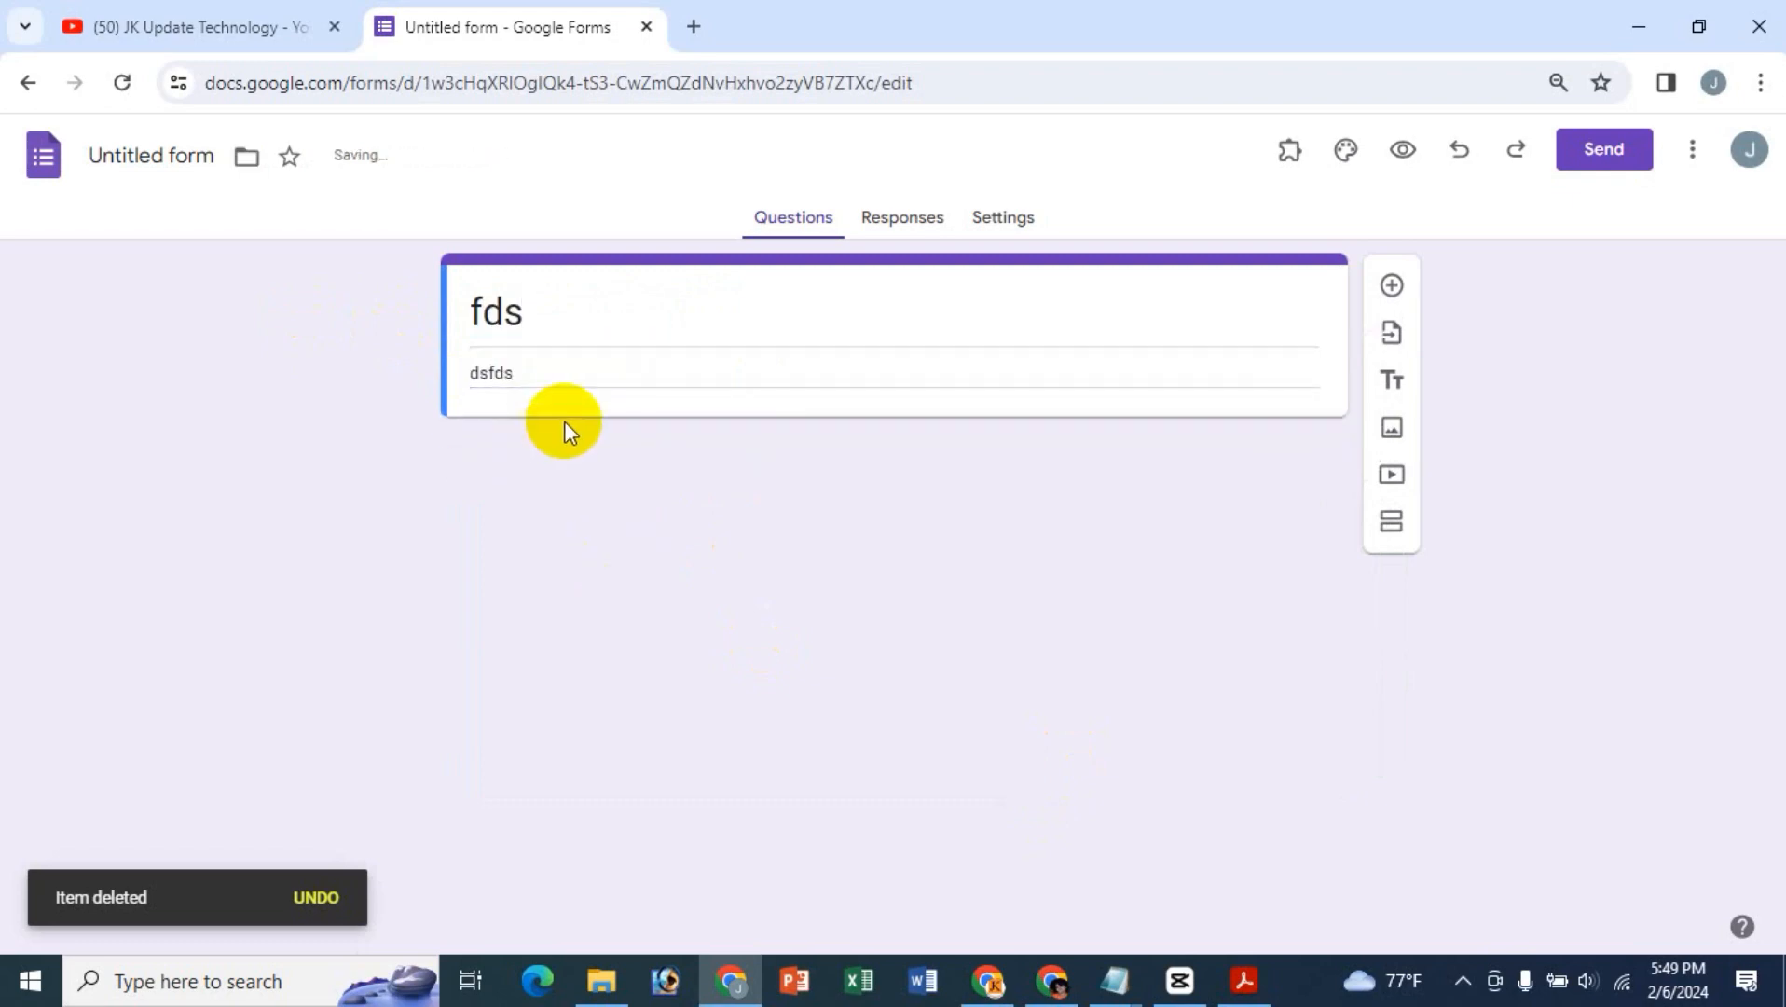
double_click(536, 368)
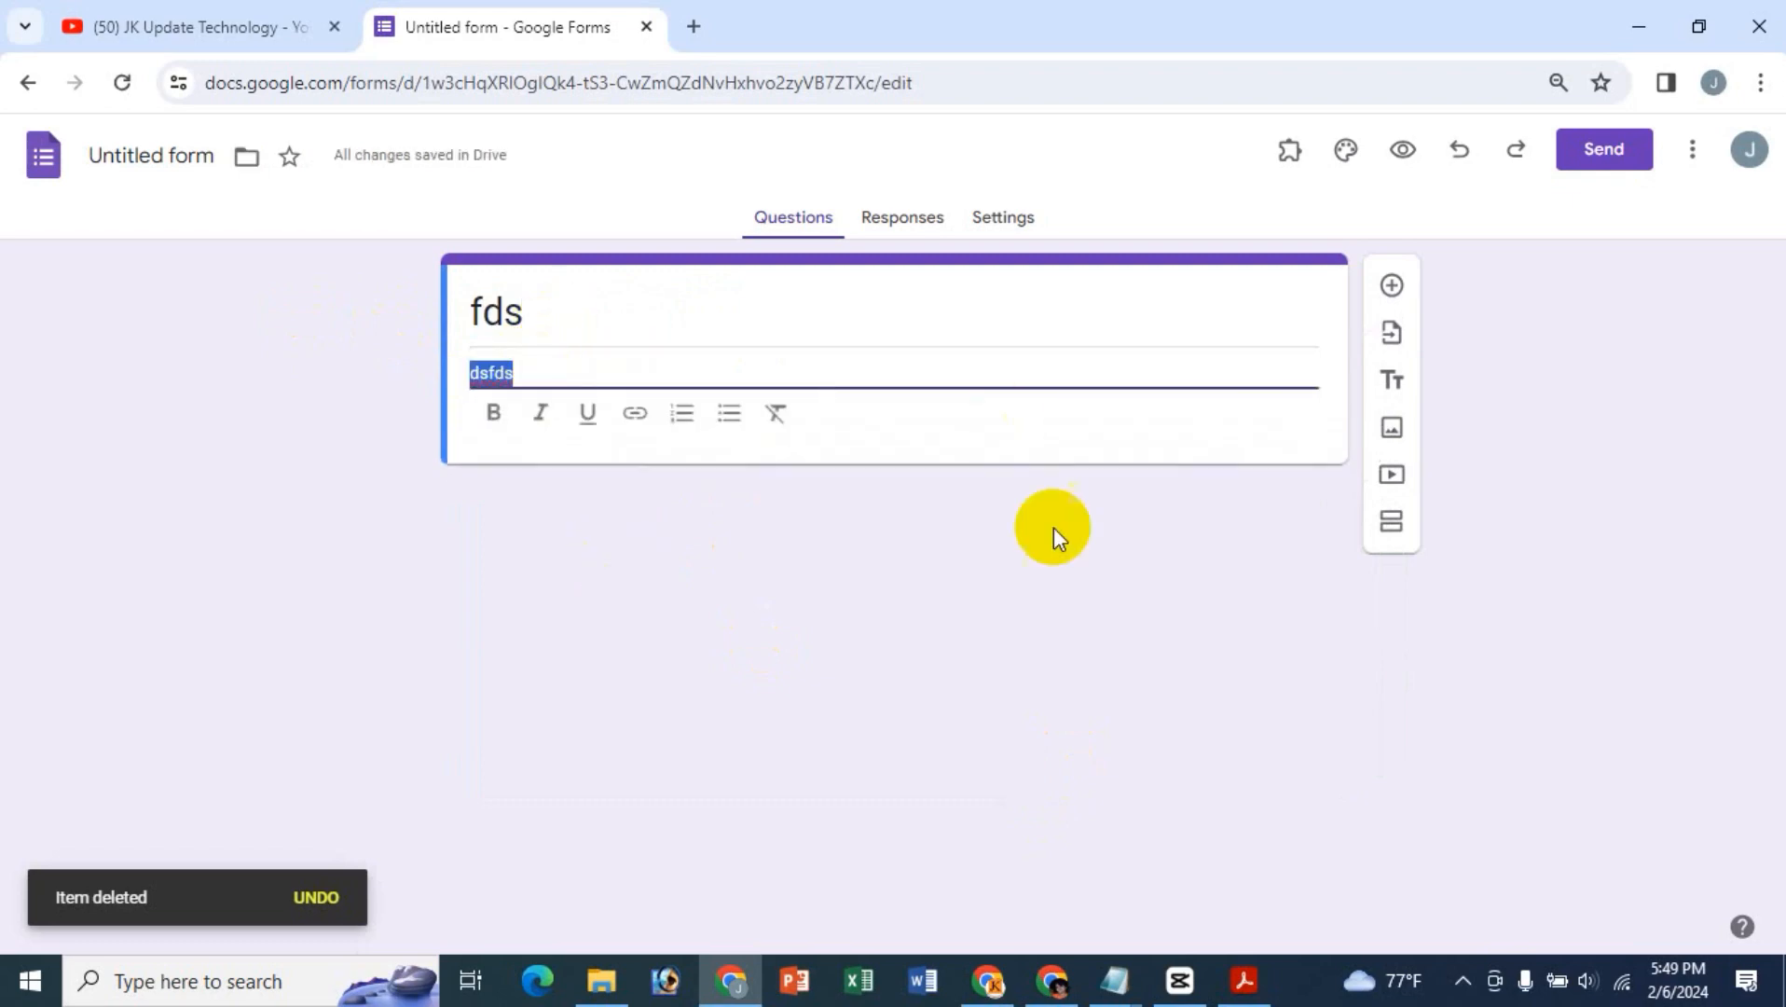
click(1054, 526)
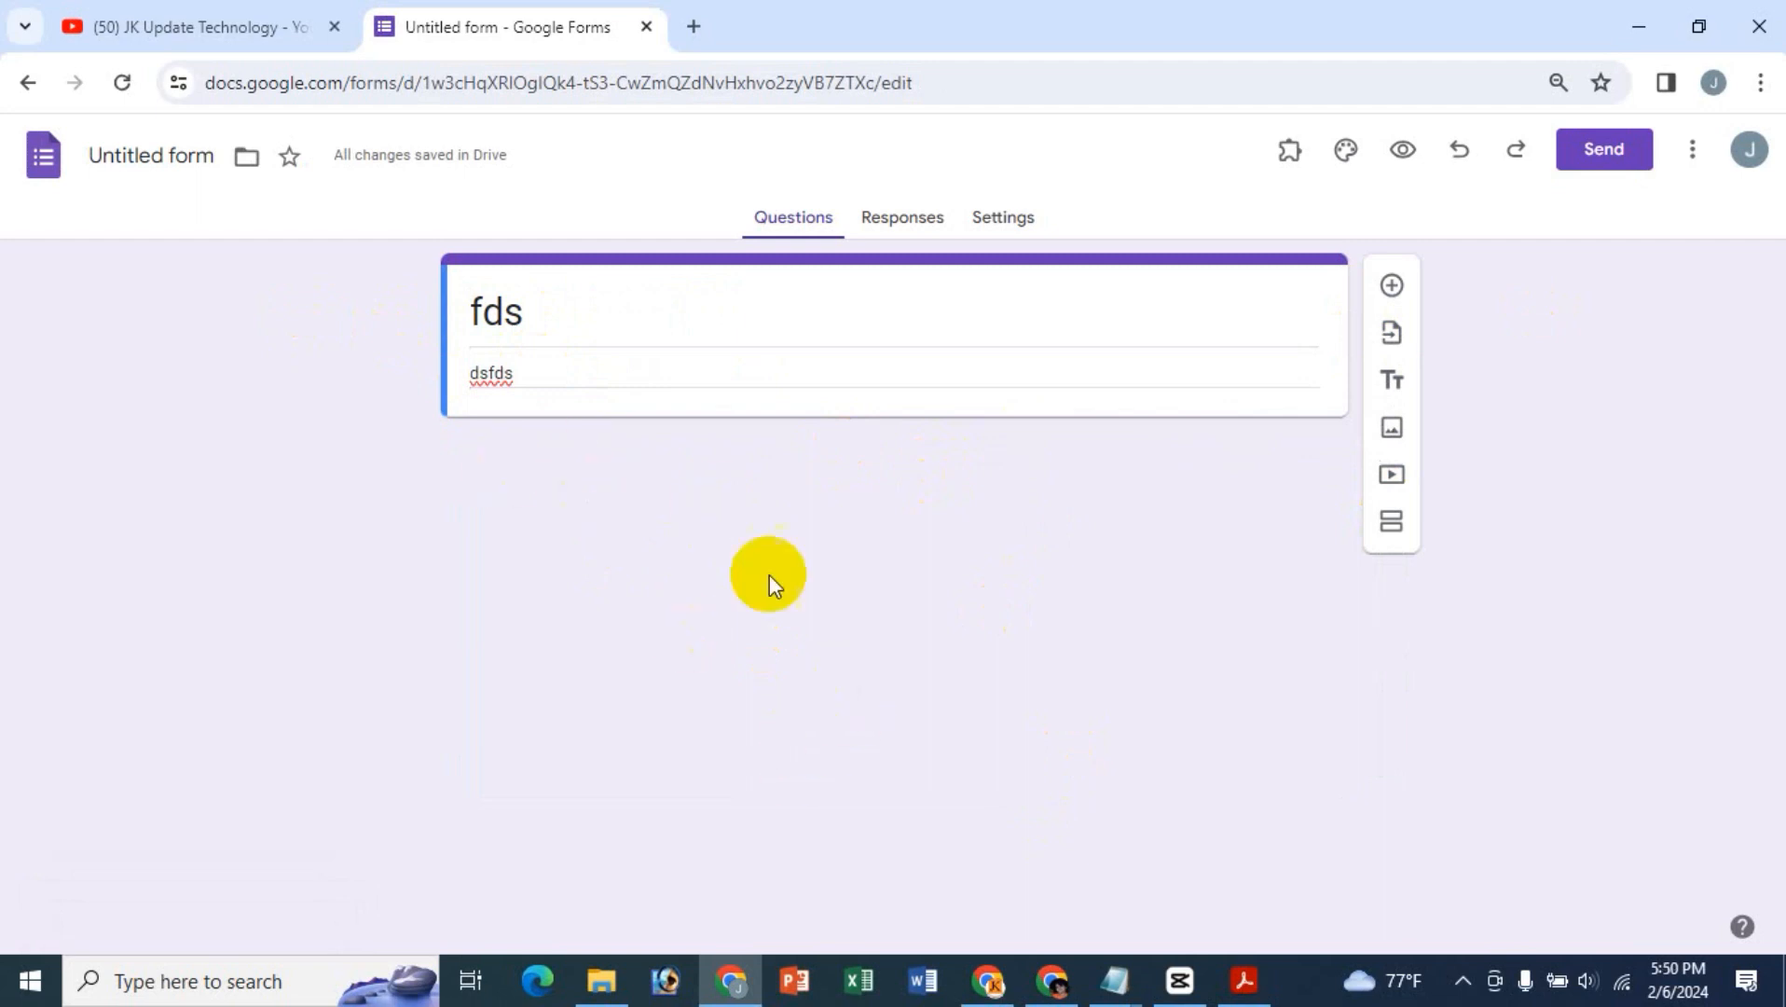
- Choose the Student Information Collect form from My Drive as the source for importing questions
click(1394, 333)
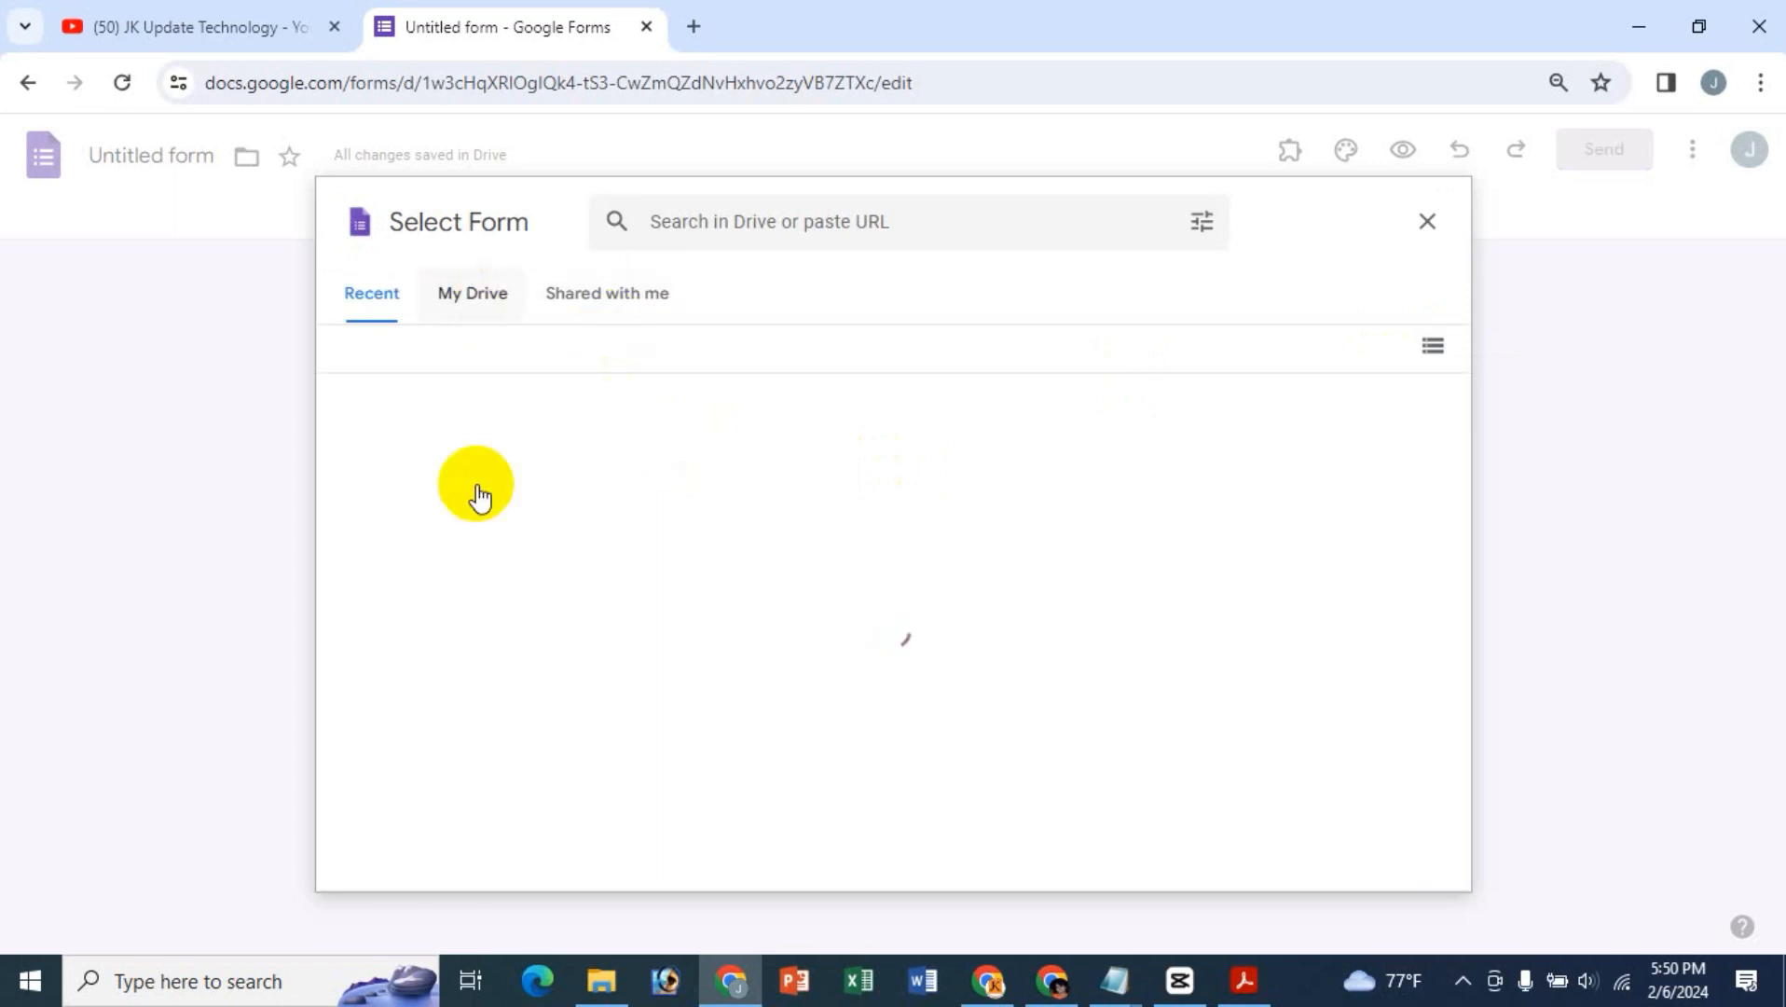
click(469, 293)
click(610, 296)
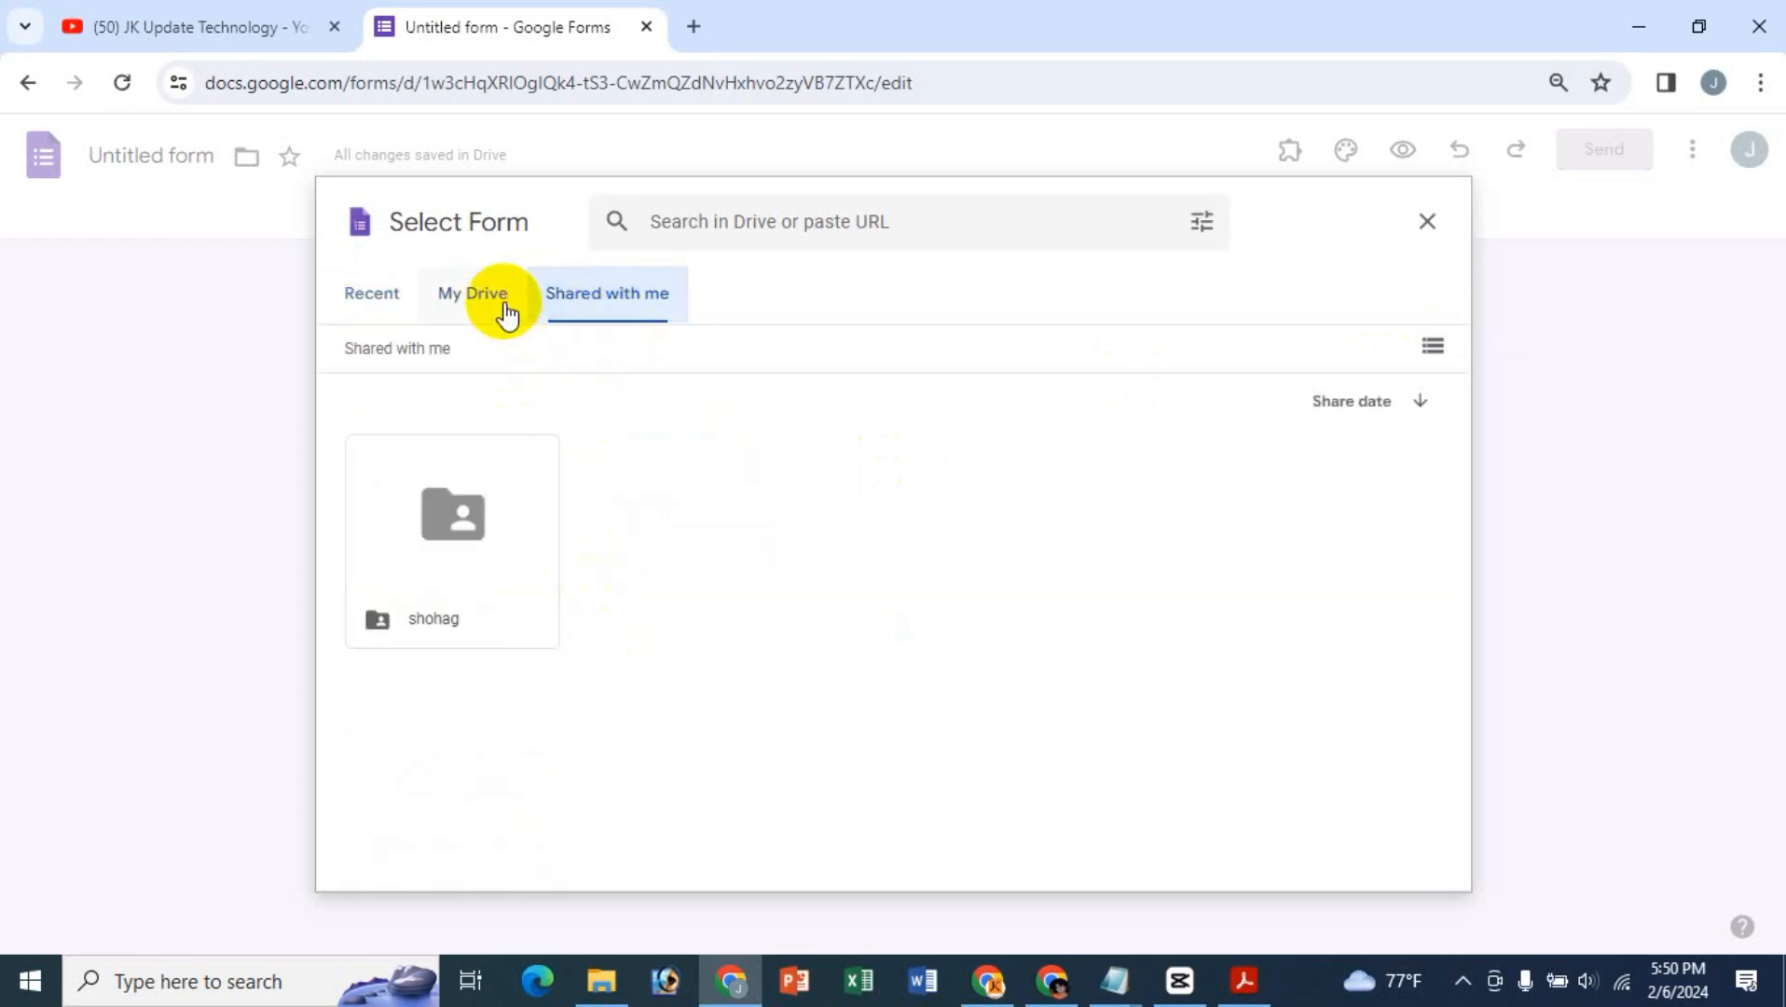
click(508, 315)
scroll(1025, 688, down, 1)
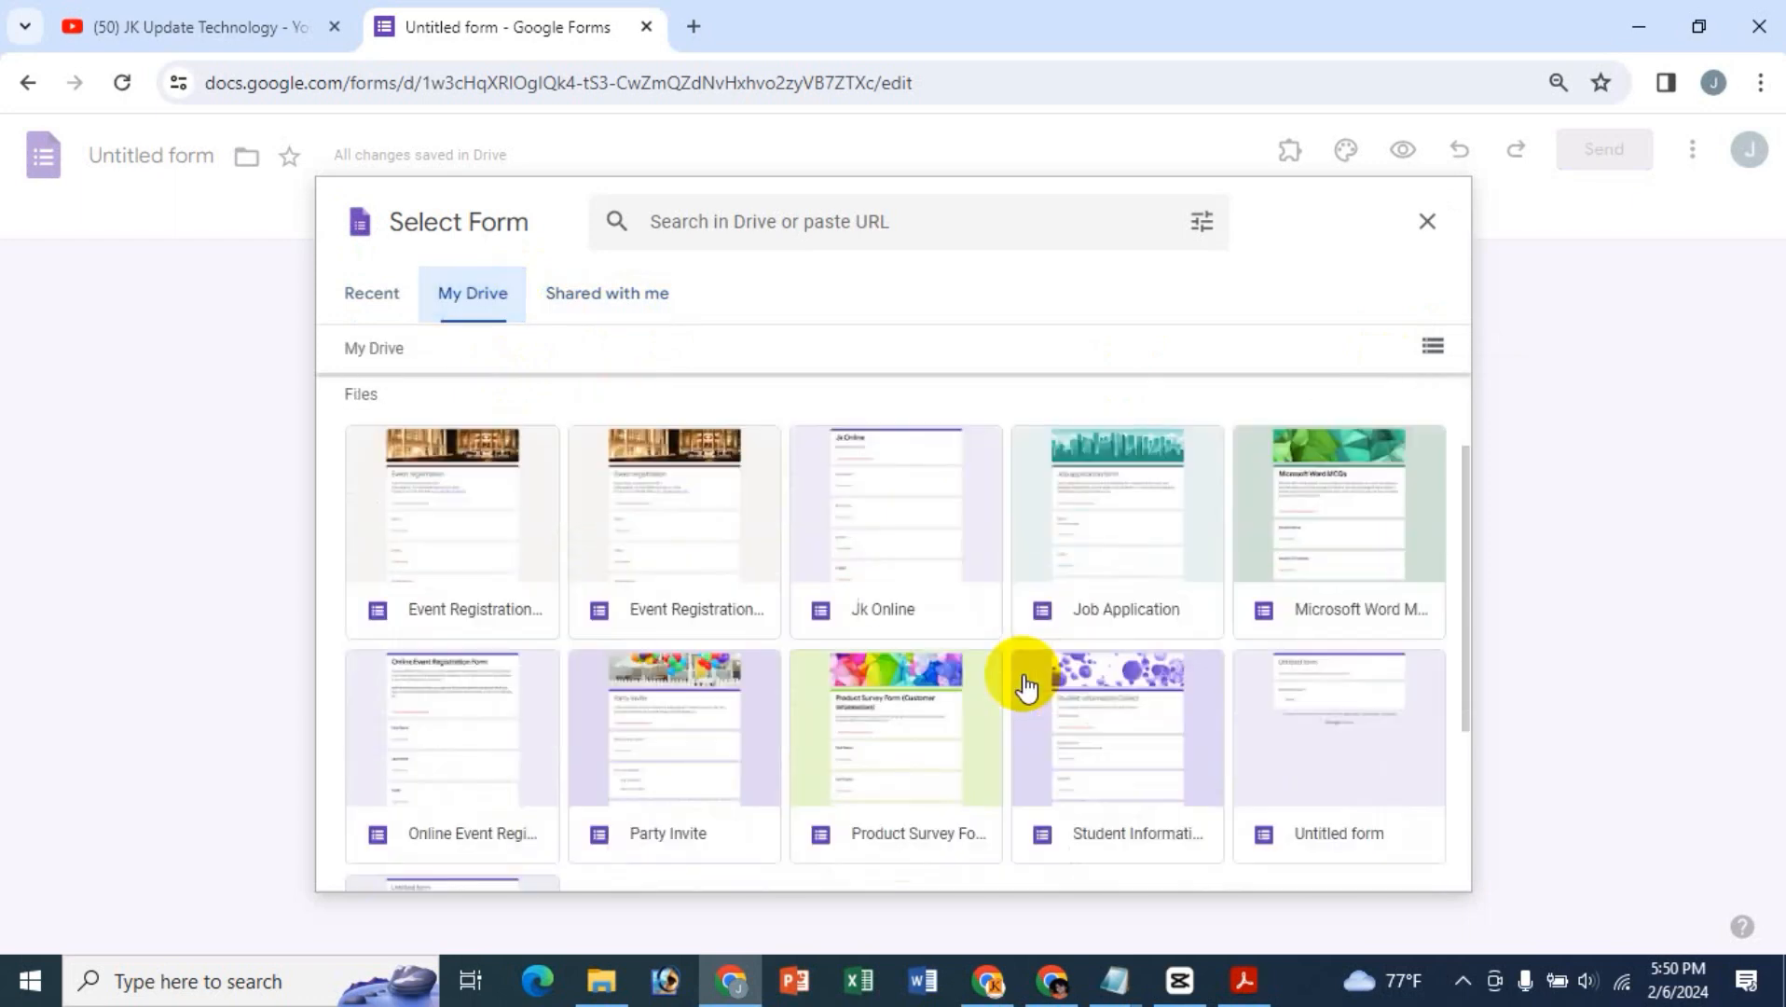
scroll(1026, 688, down, 2)
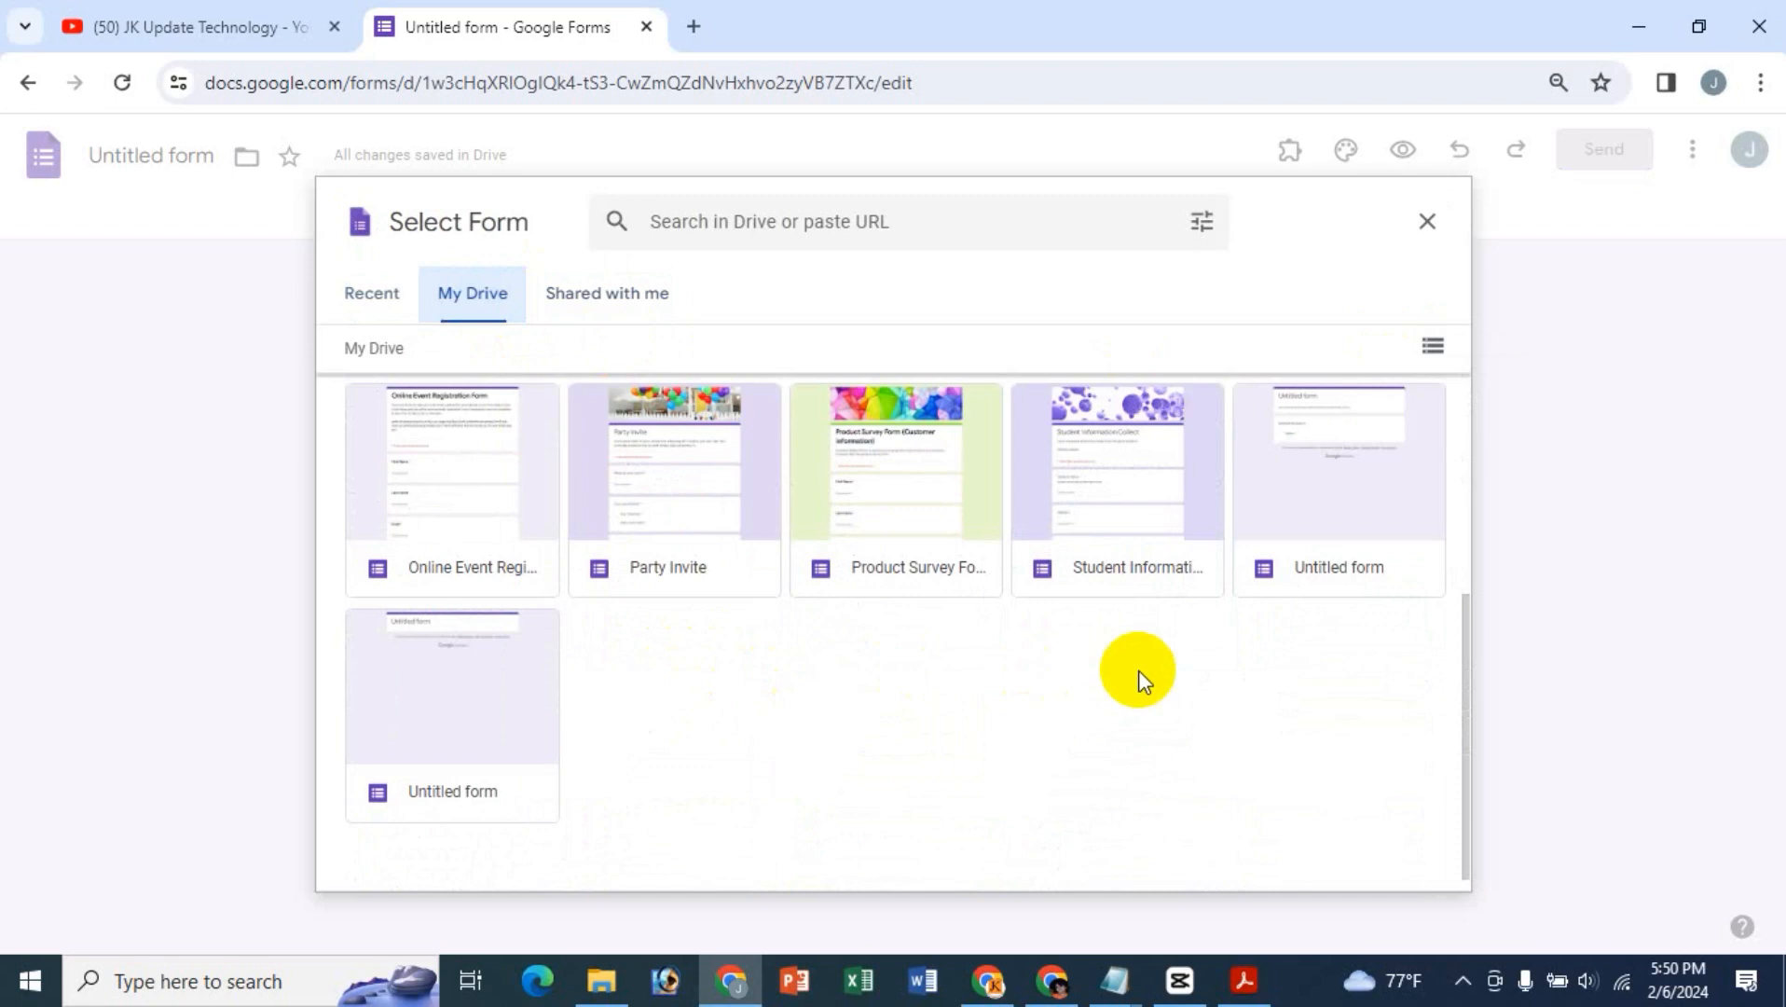
click(1181, 564)
click(1403, 857)
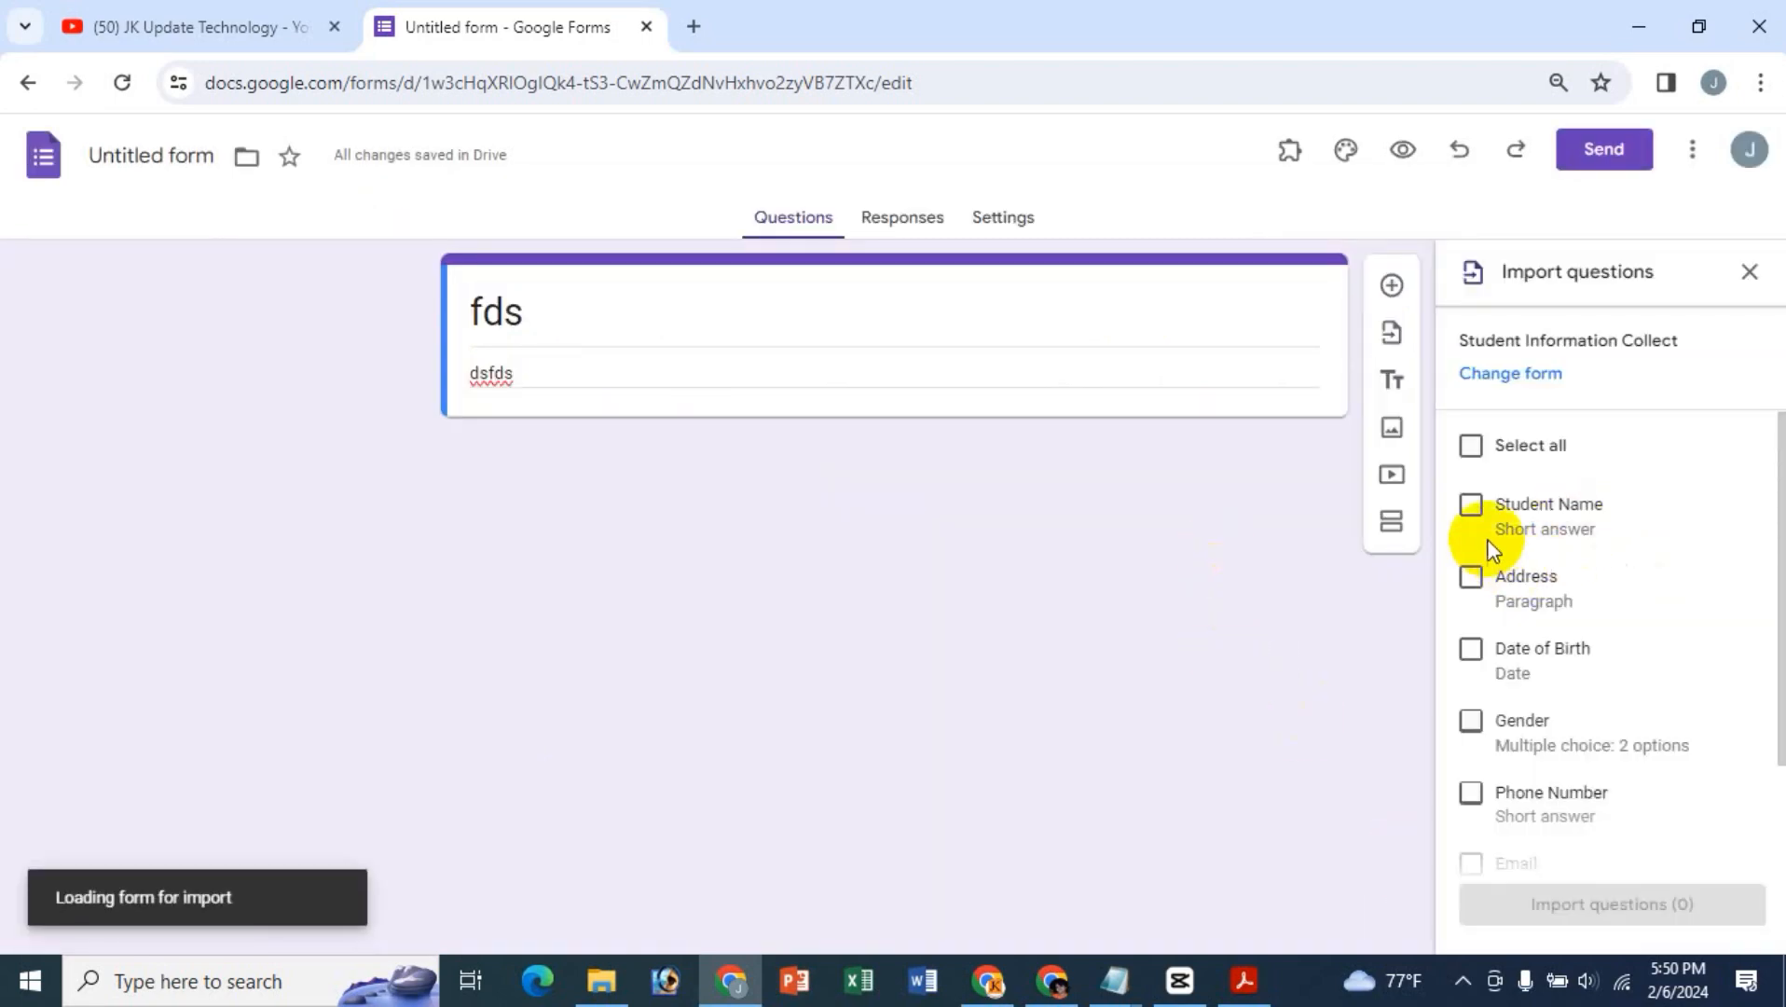
- Import the Student Name, Date of Birth, Gender, Phone Number and Email questions into the form
click(1473, 506)
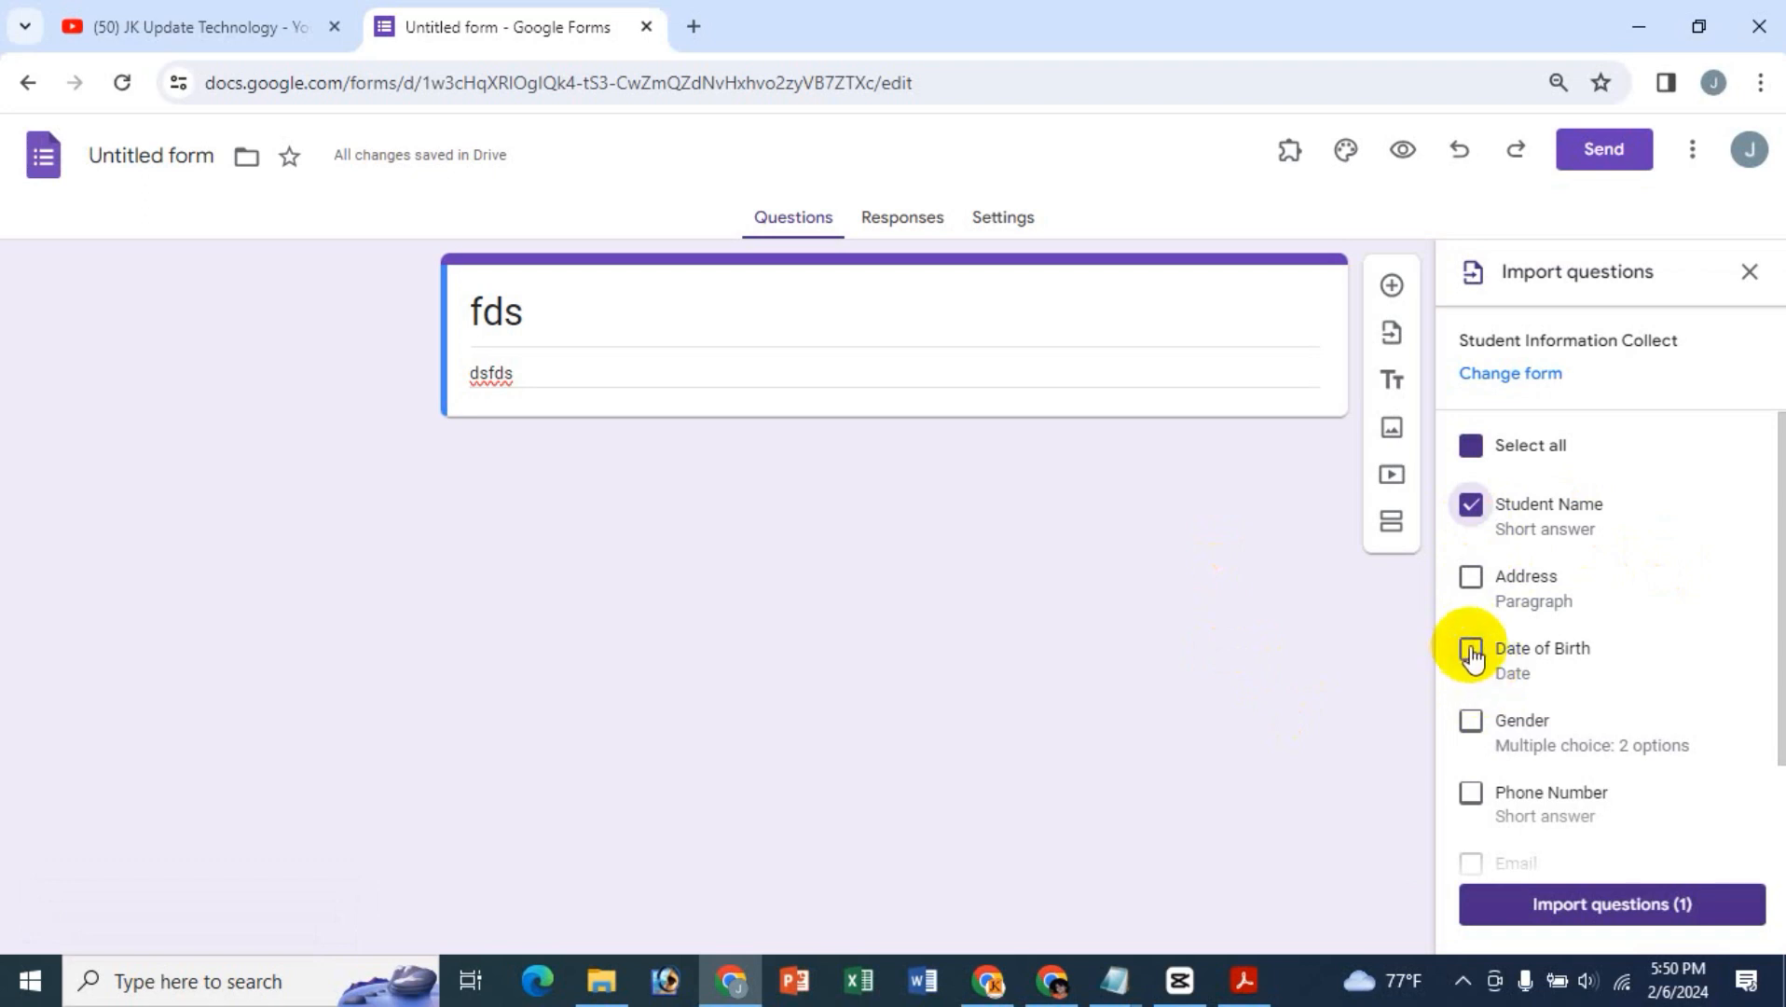
click(1473, 653)
click(1474, 734)
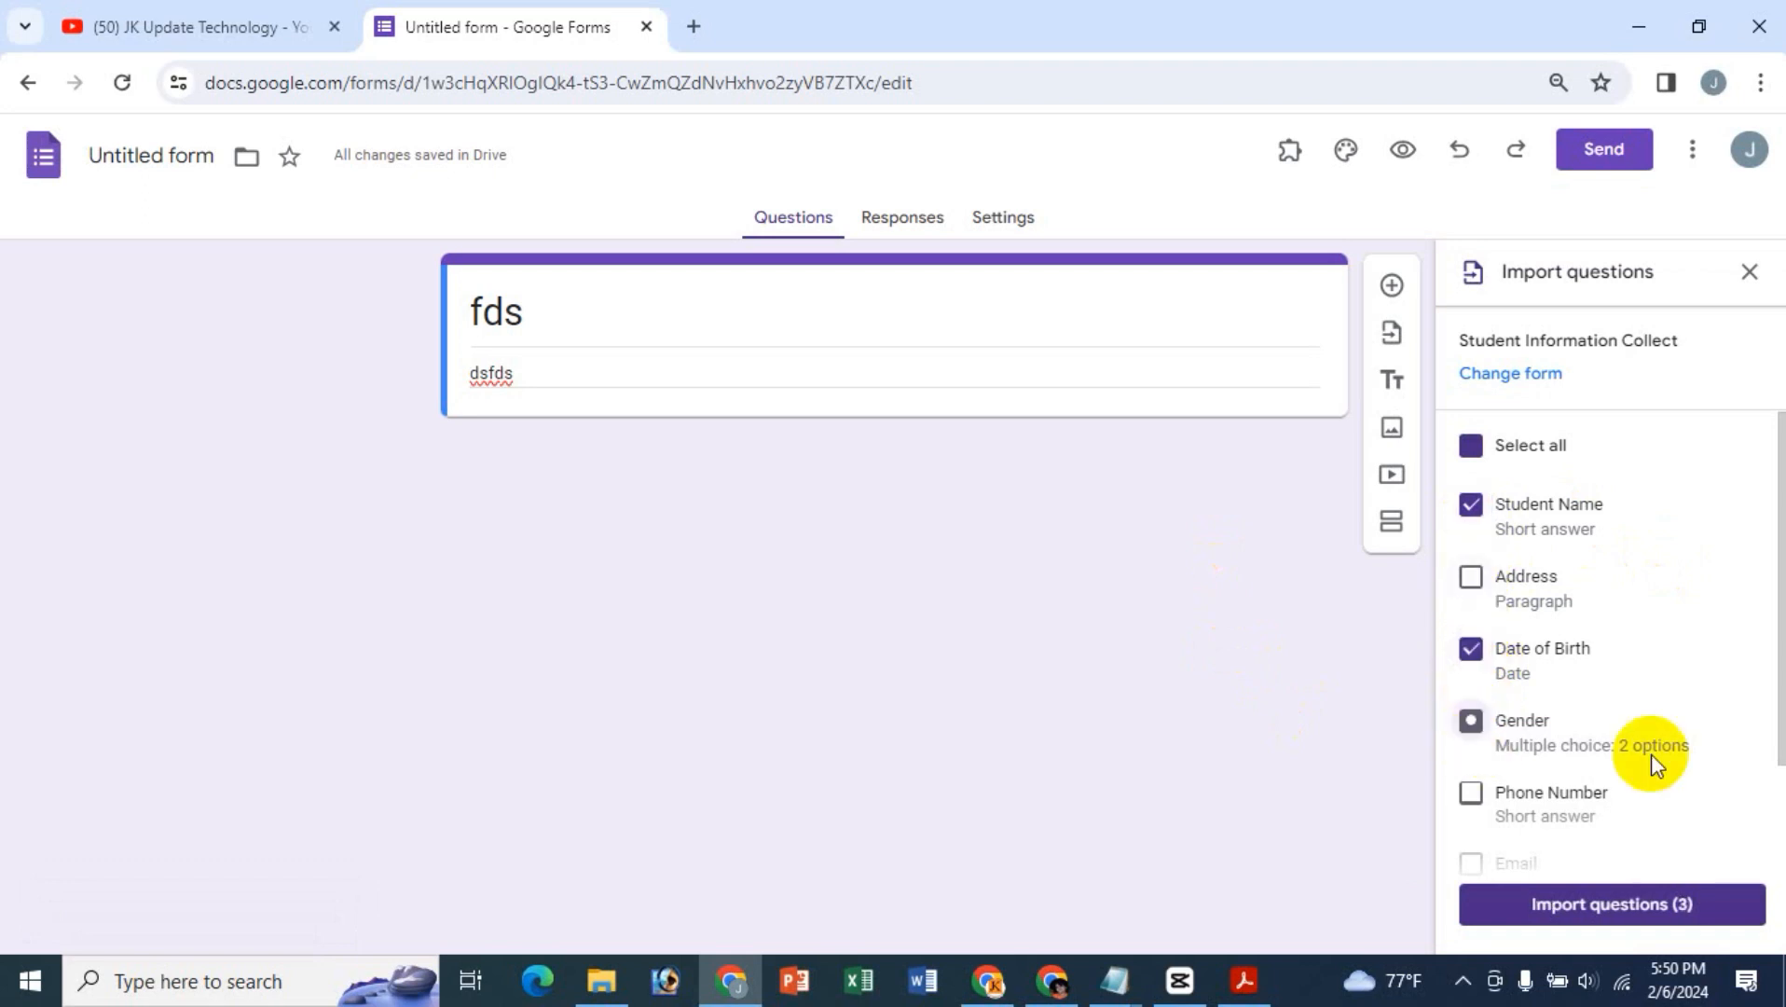
scroll(1647, 757, down, 2)
click(1471, 637)
click(1473, 708)
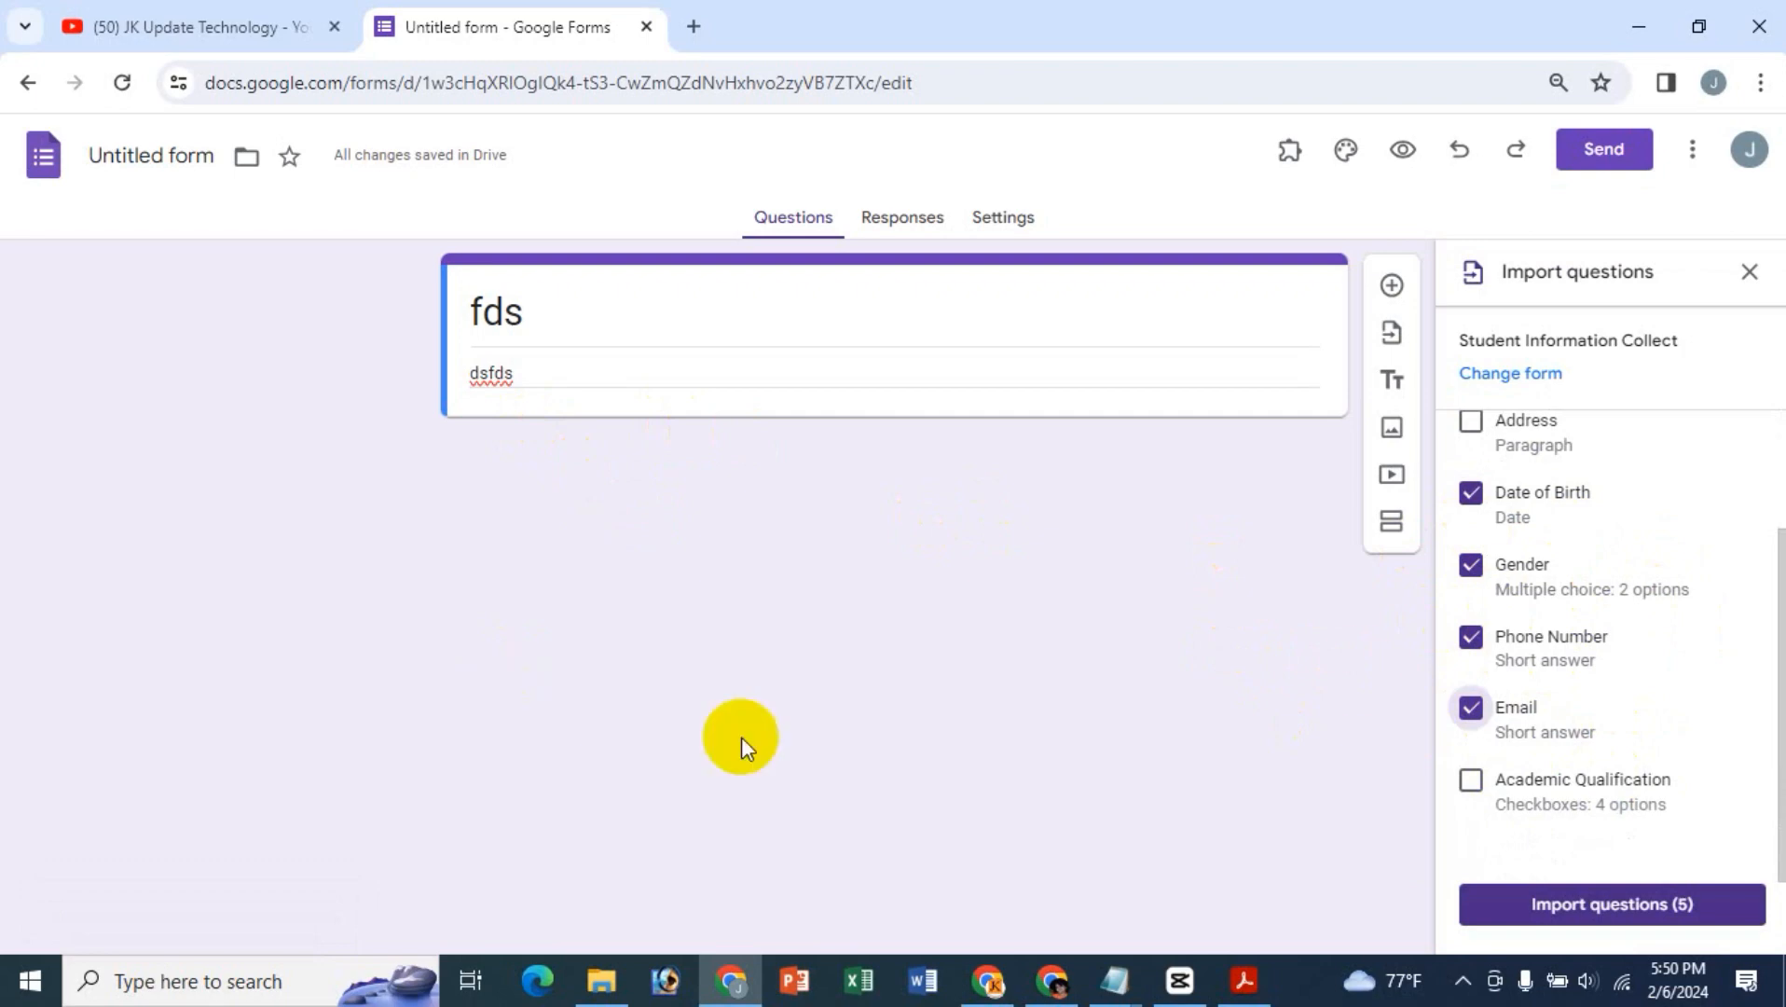
click(1615, 905)
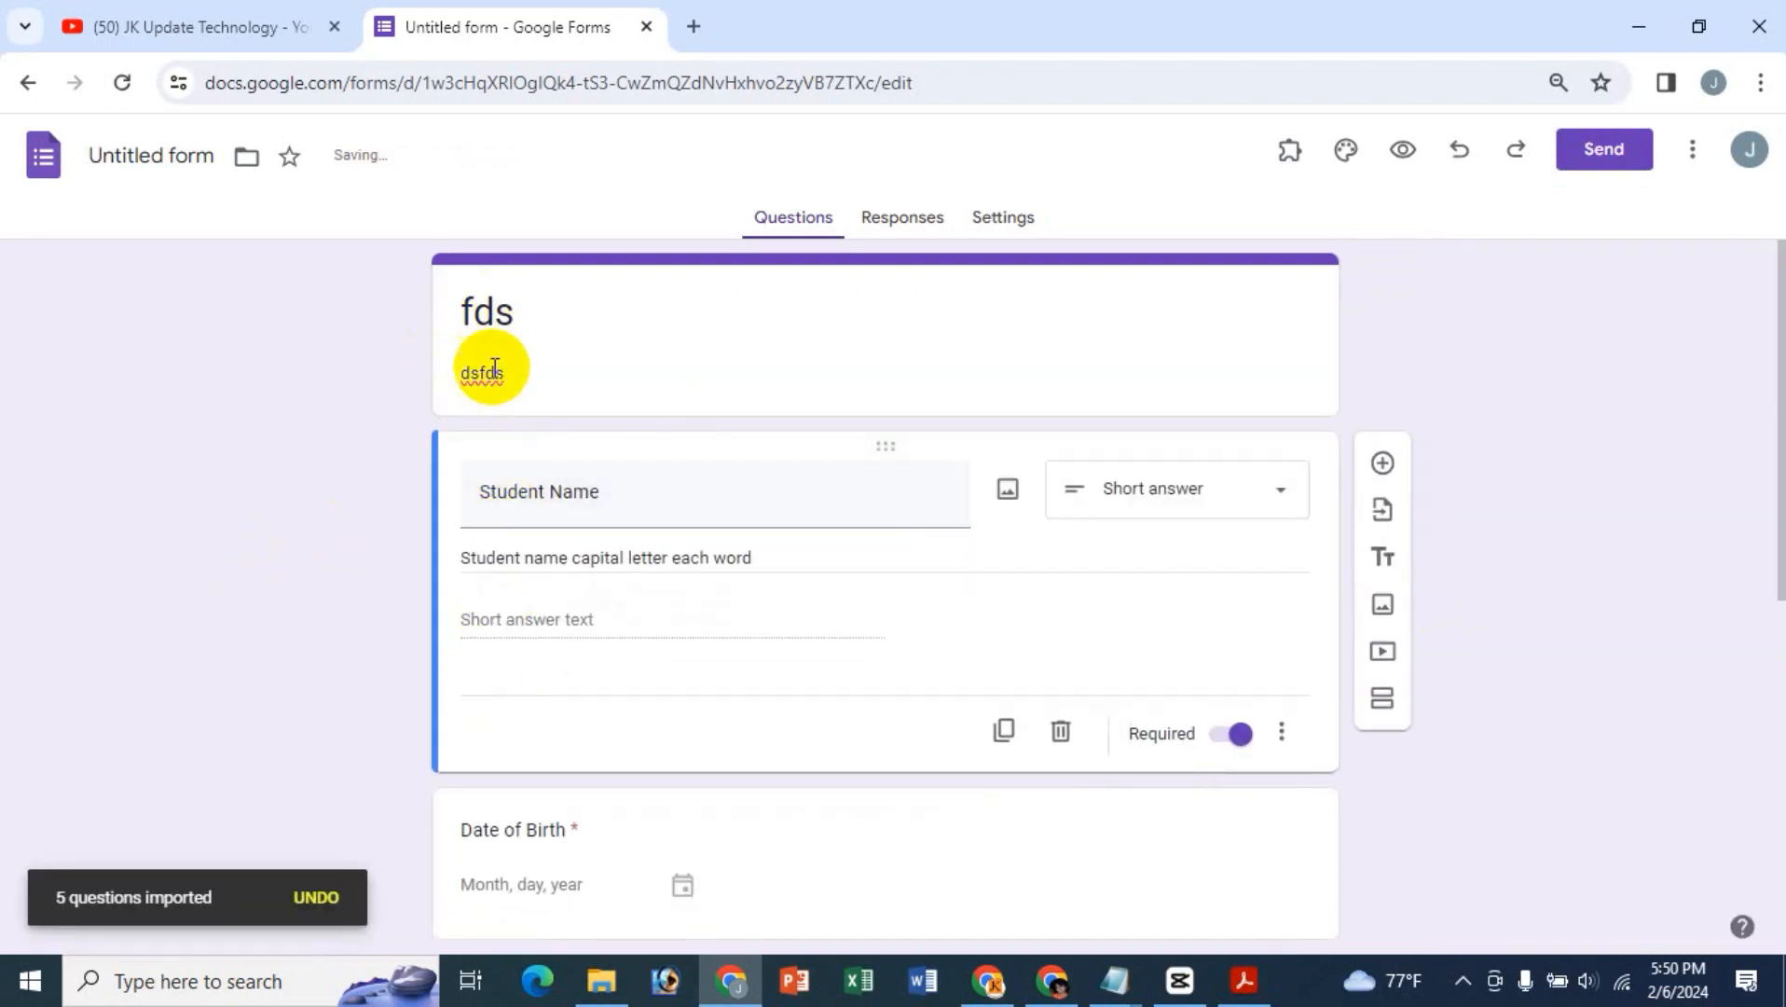
- Review the imported questions and, after the Email question, choose the Microsoft Word MCQs form as the next import source
scroll(601, 736, down, 1)
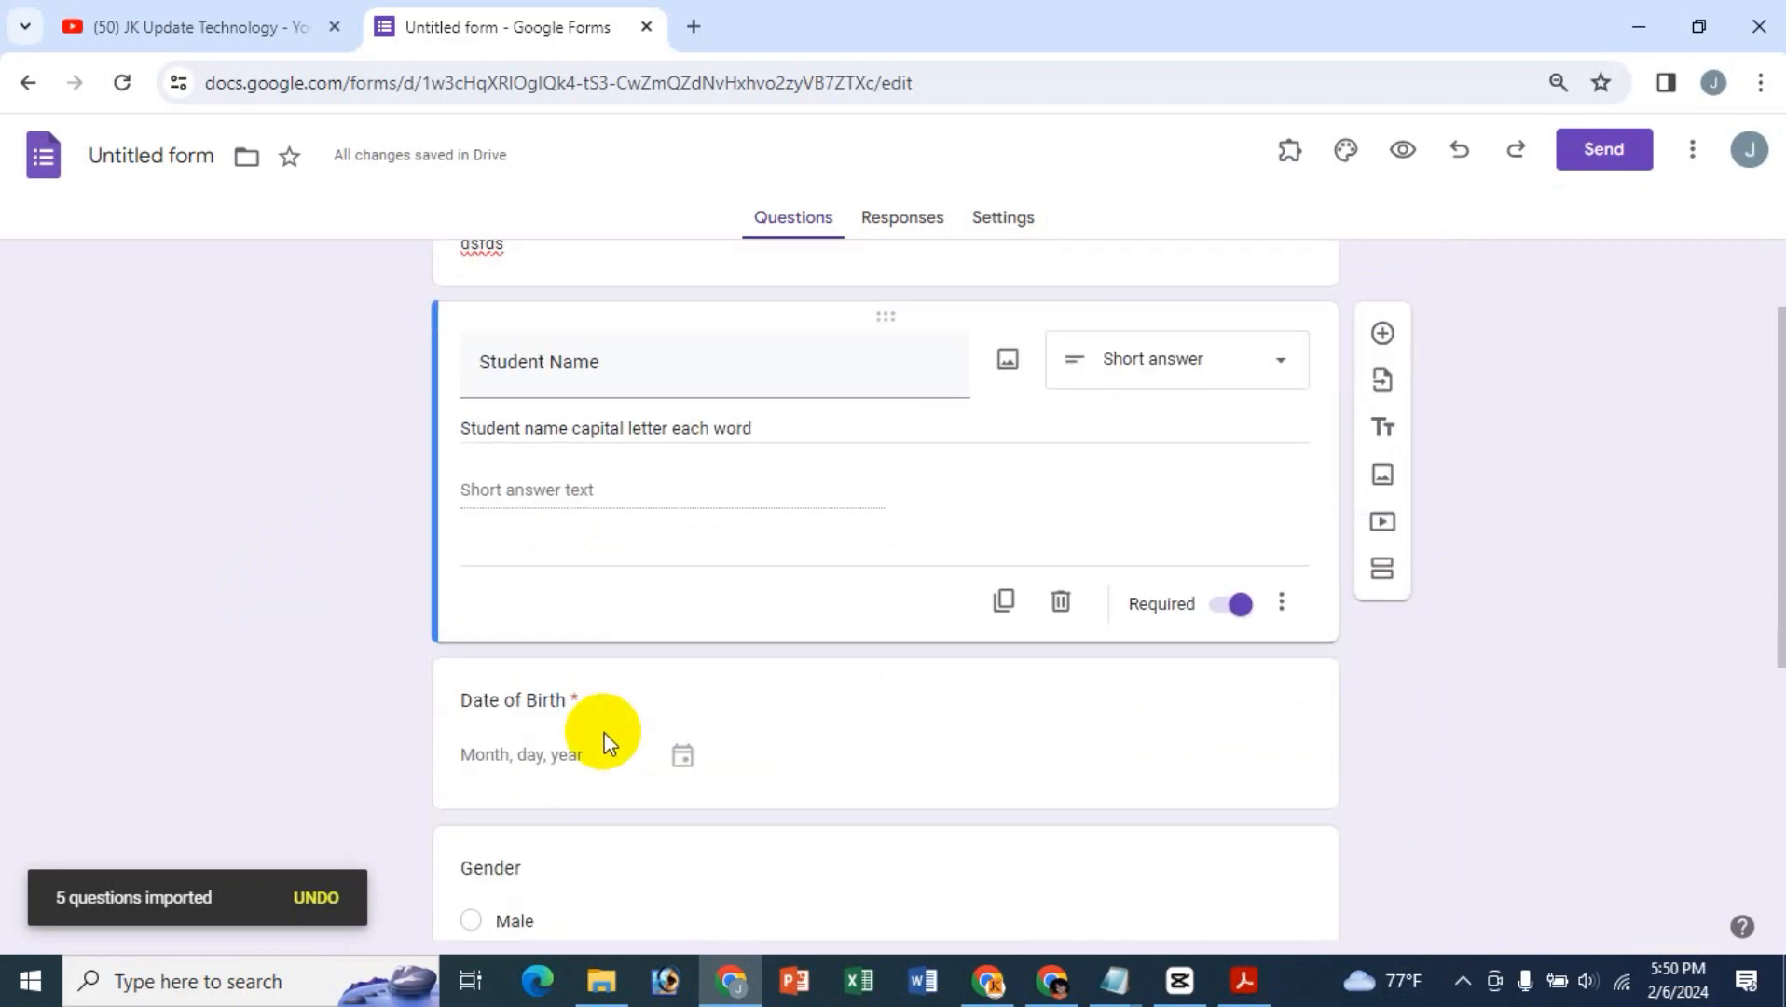
scroll(606, 732, up, 1)
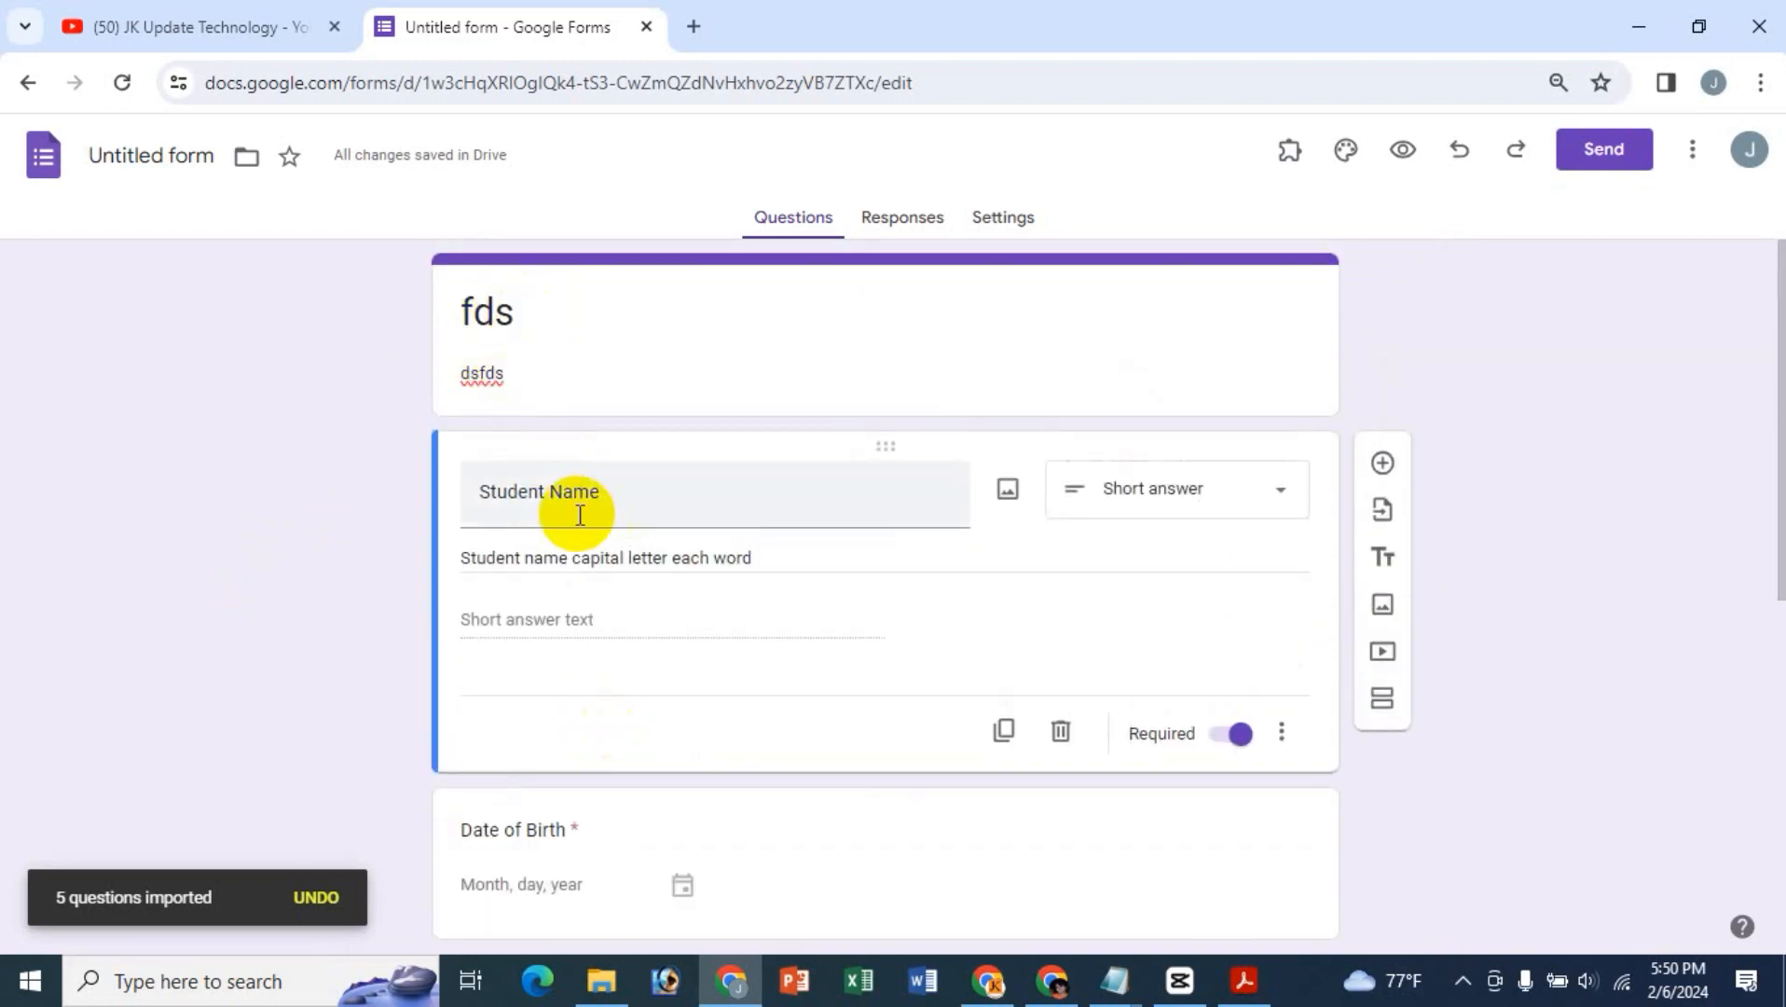
scroll(621, 662, down, 2)
scroll(622, 664, down, 4)
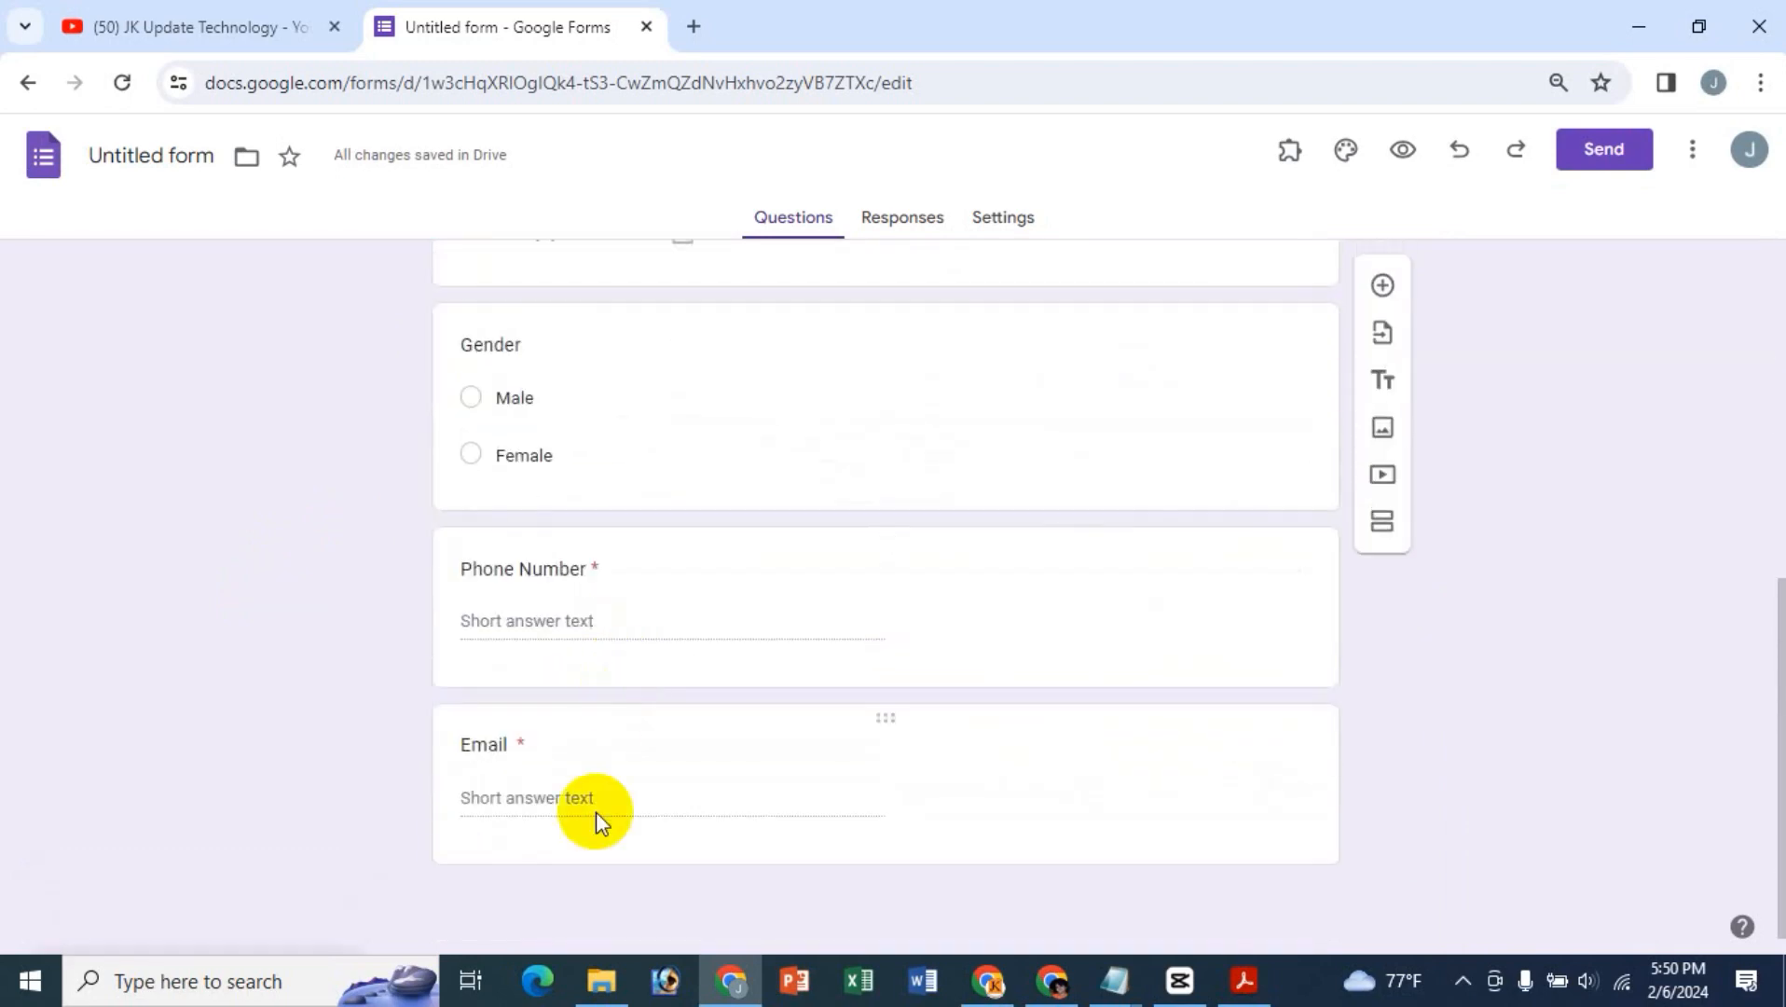
scroll(592, 809, up, 6)
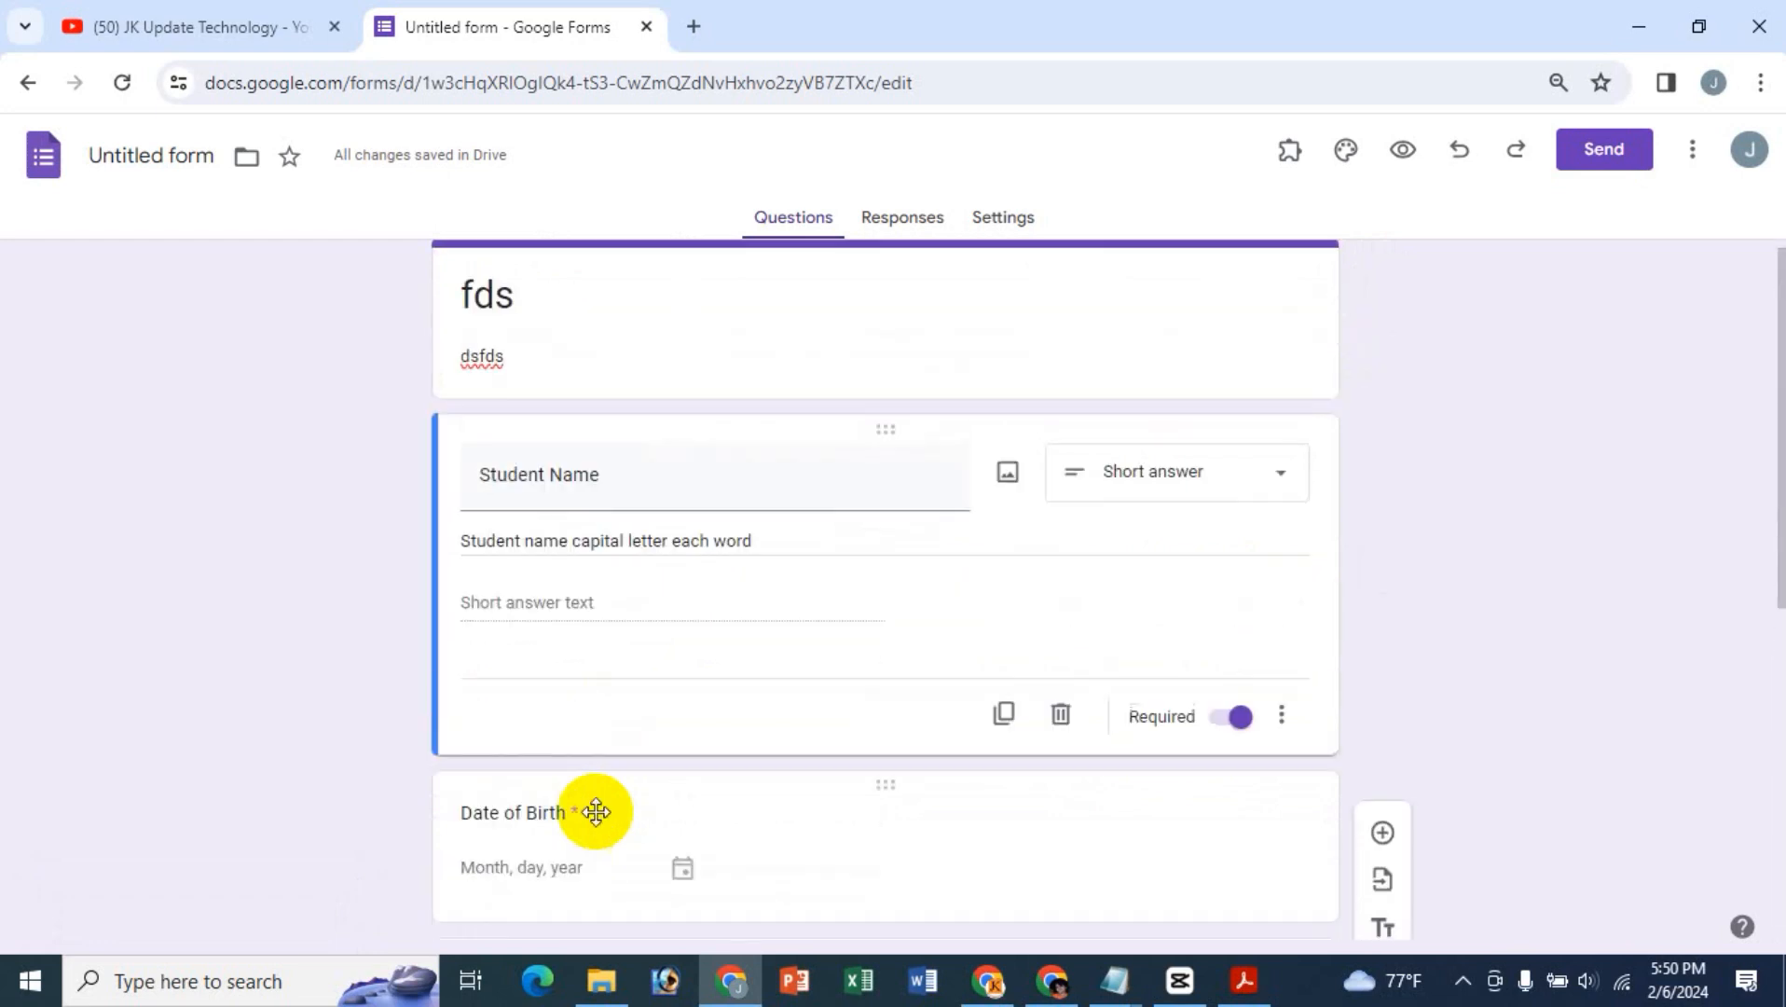
scroll(574, 809, down, 6)
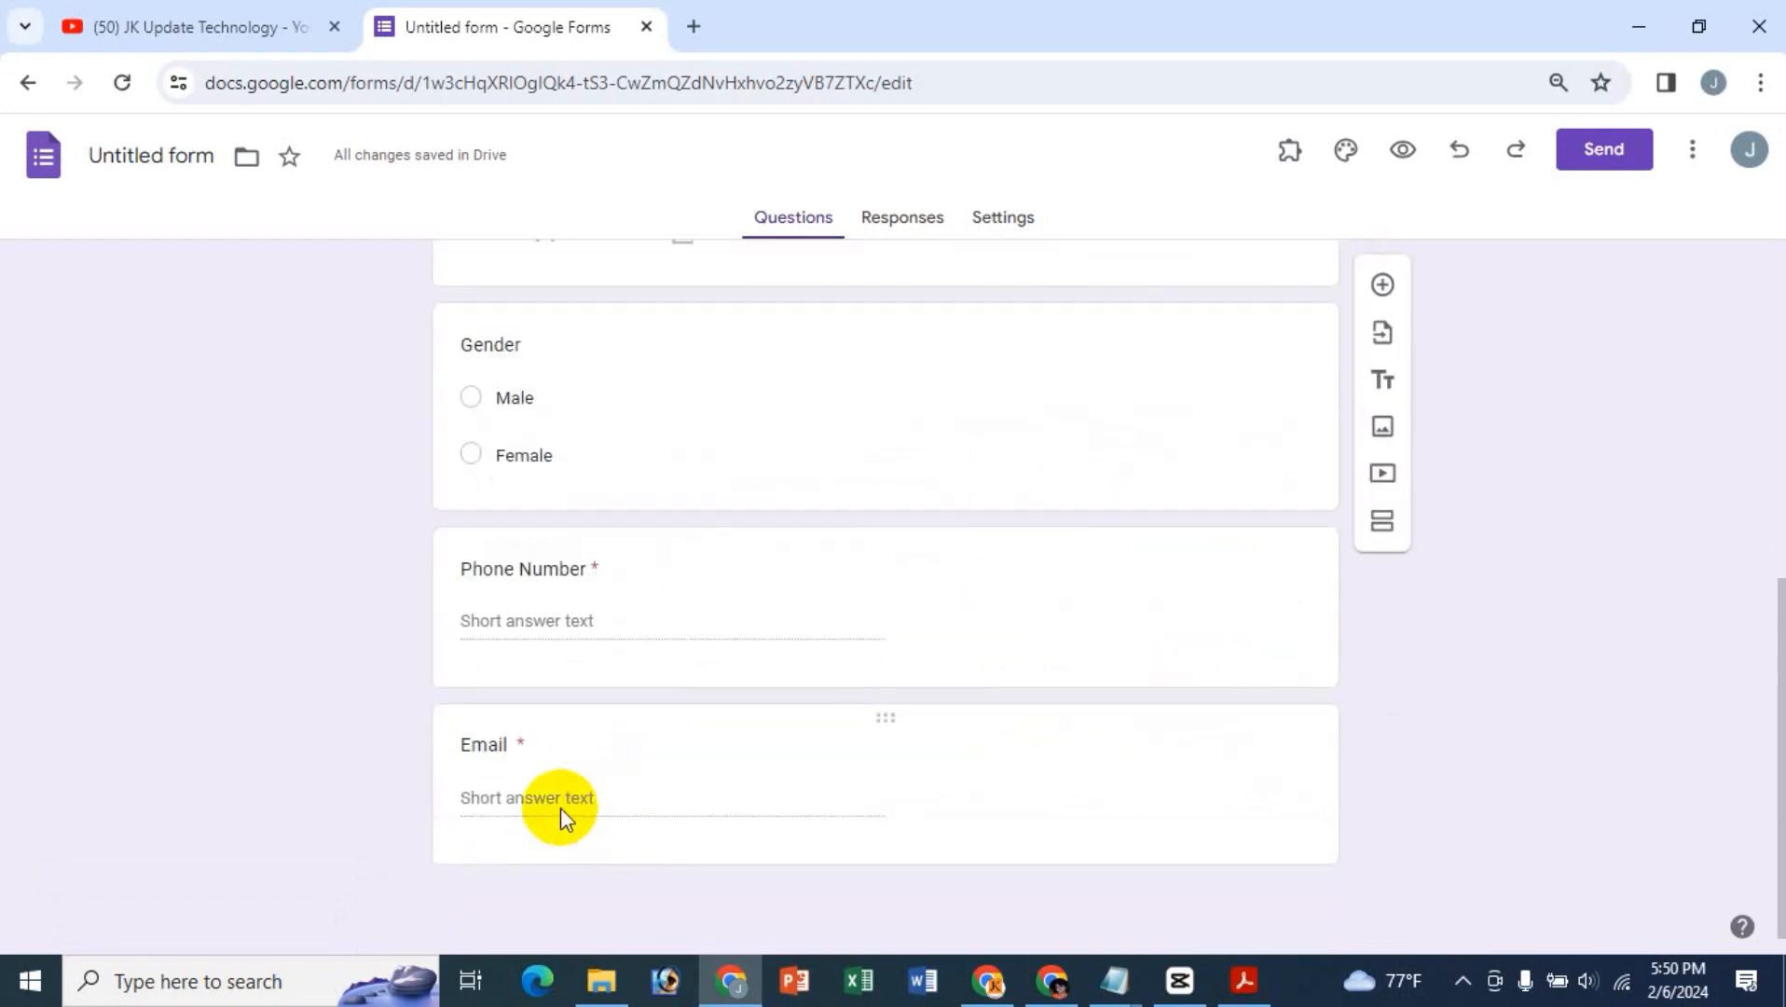
click(522, 744)
click(1381, 731)
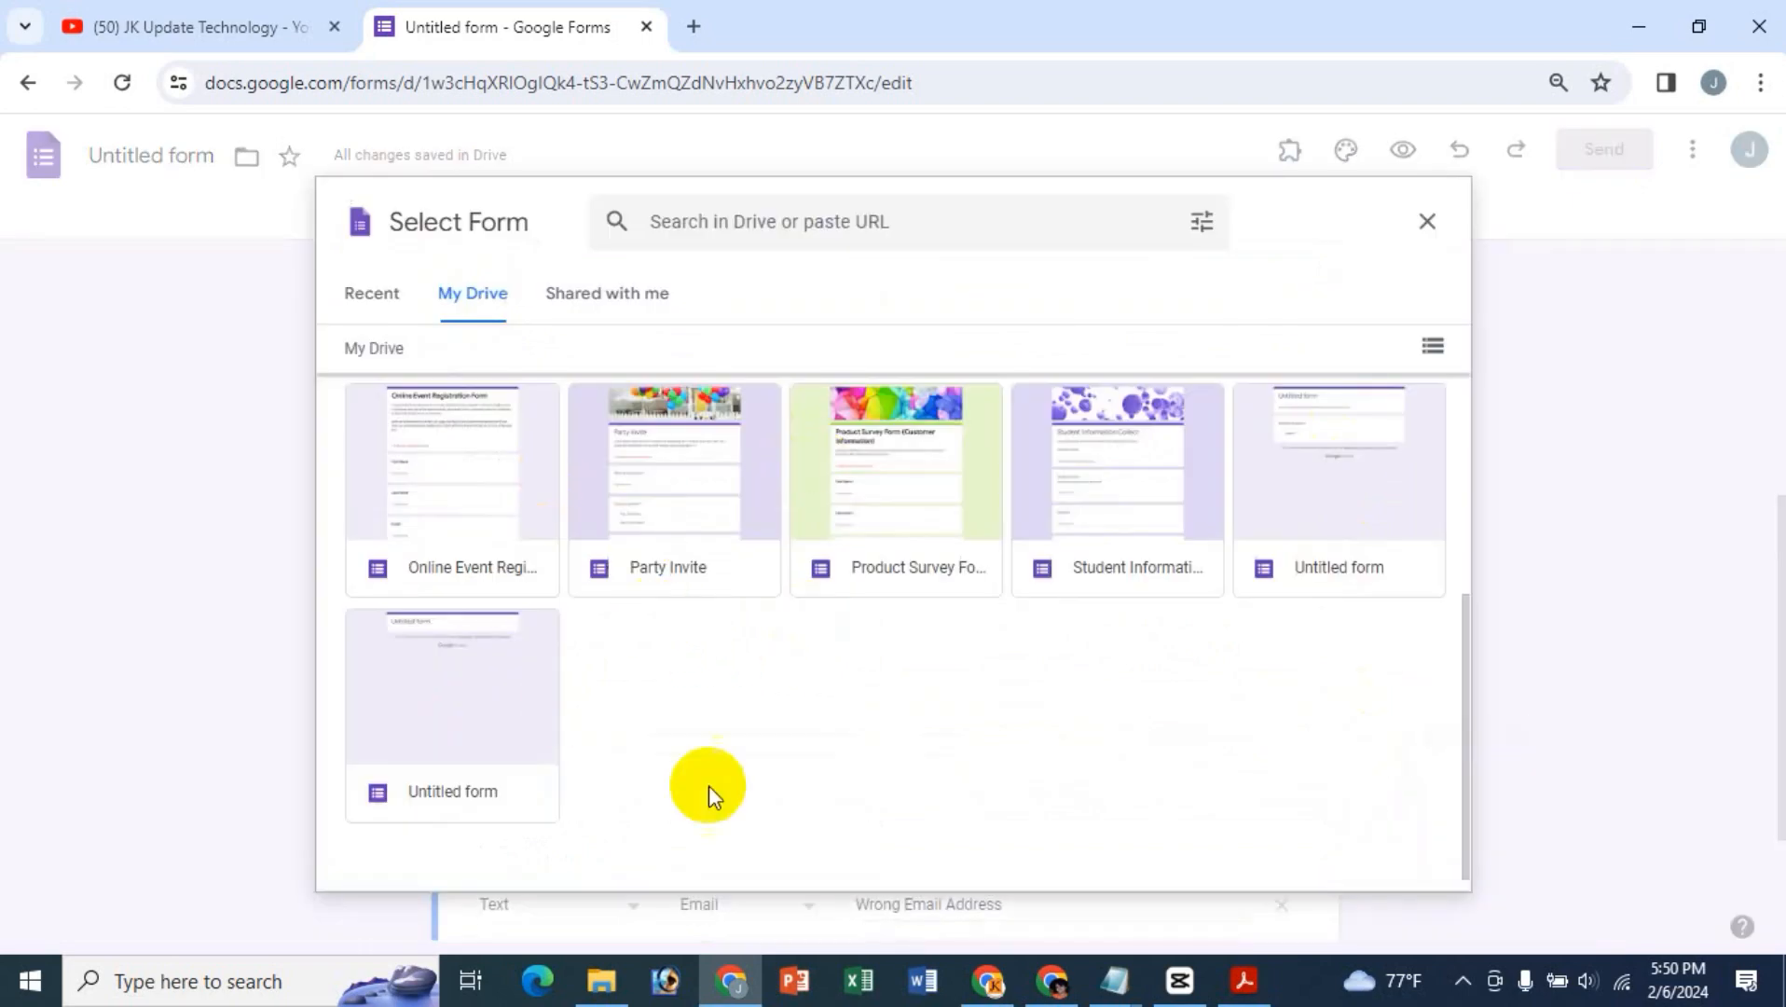
scroll(1222, 651, up, 4)
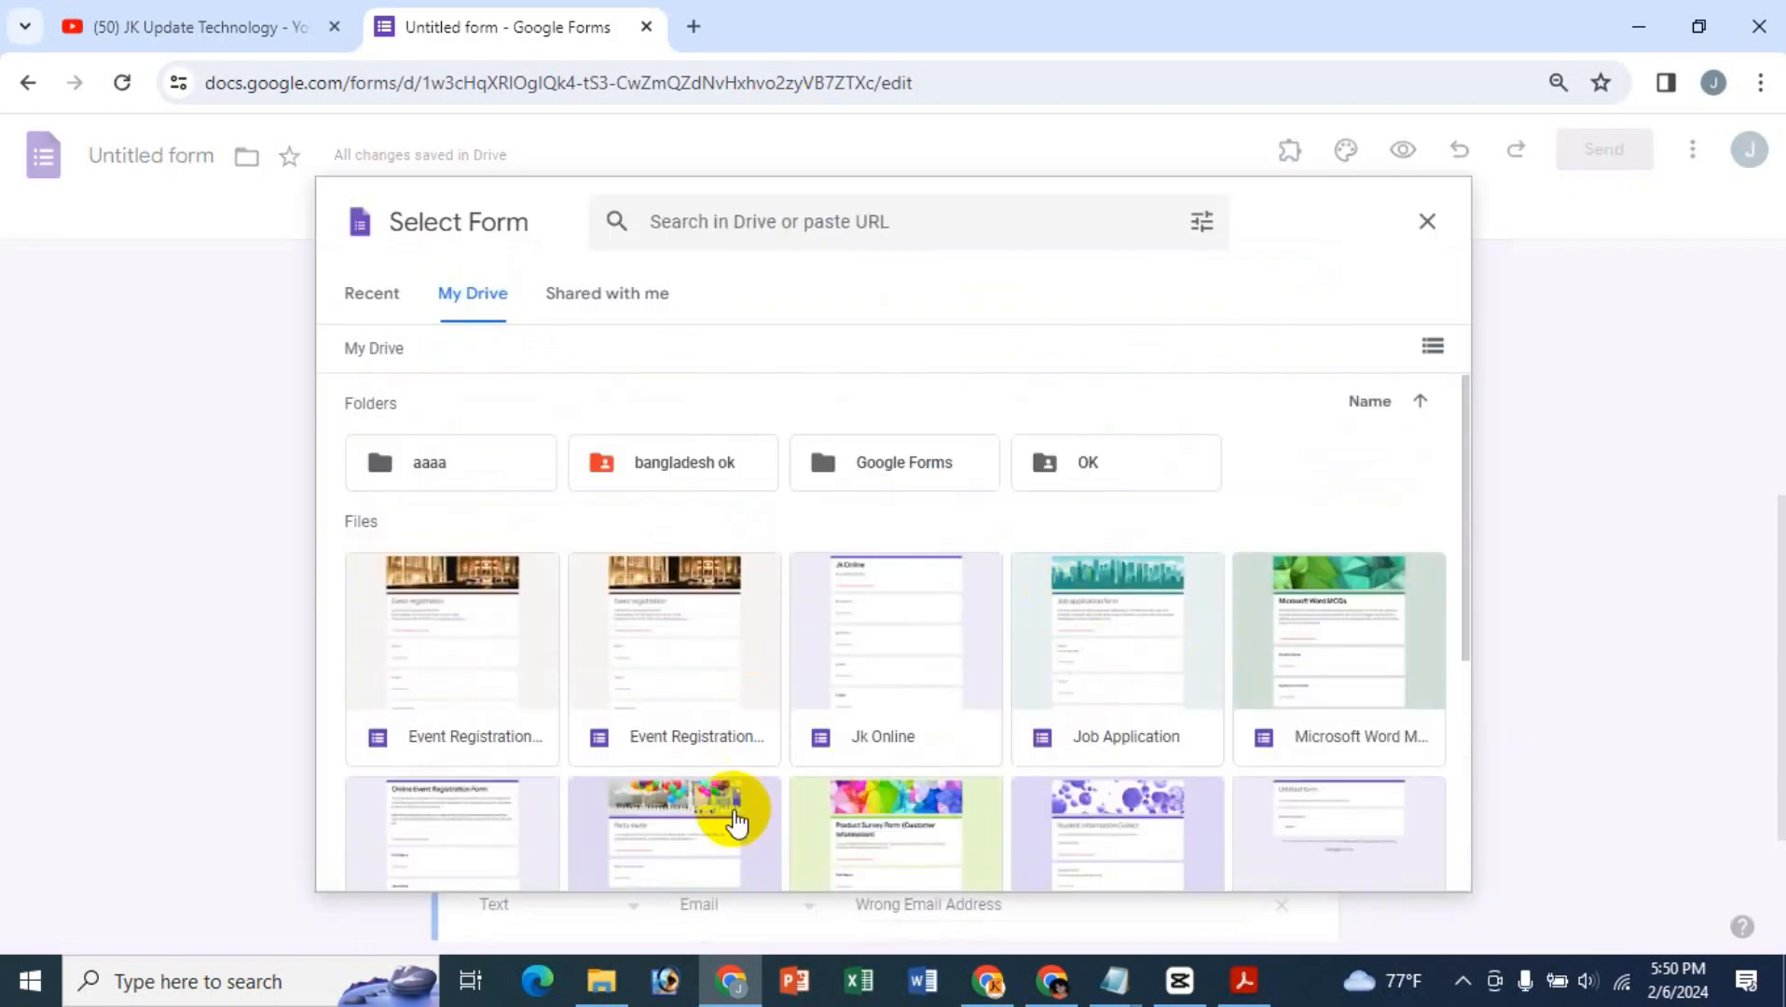
click(1193, 683)
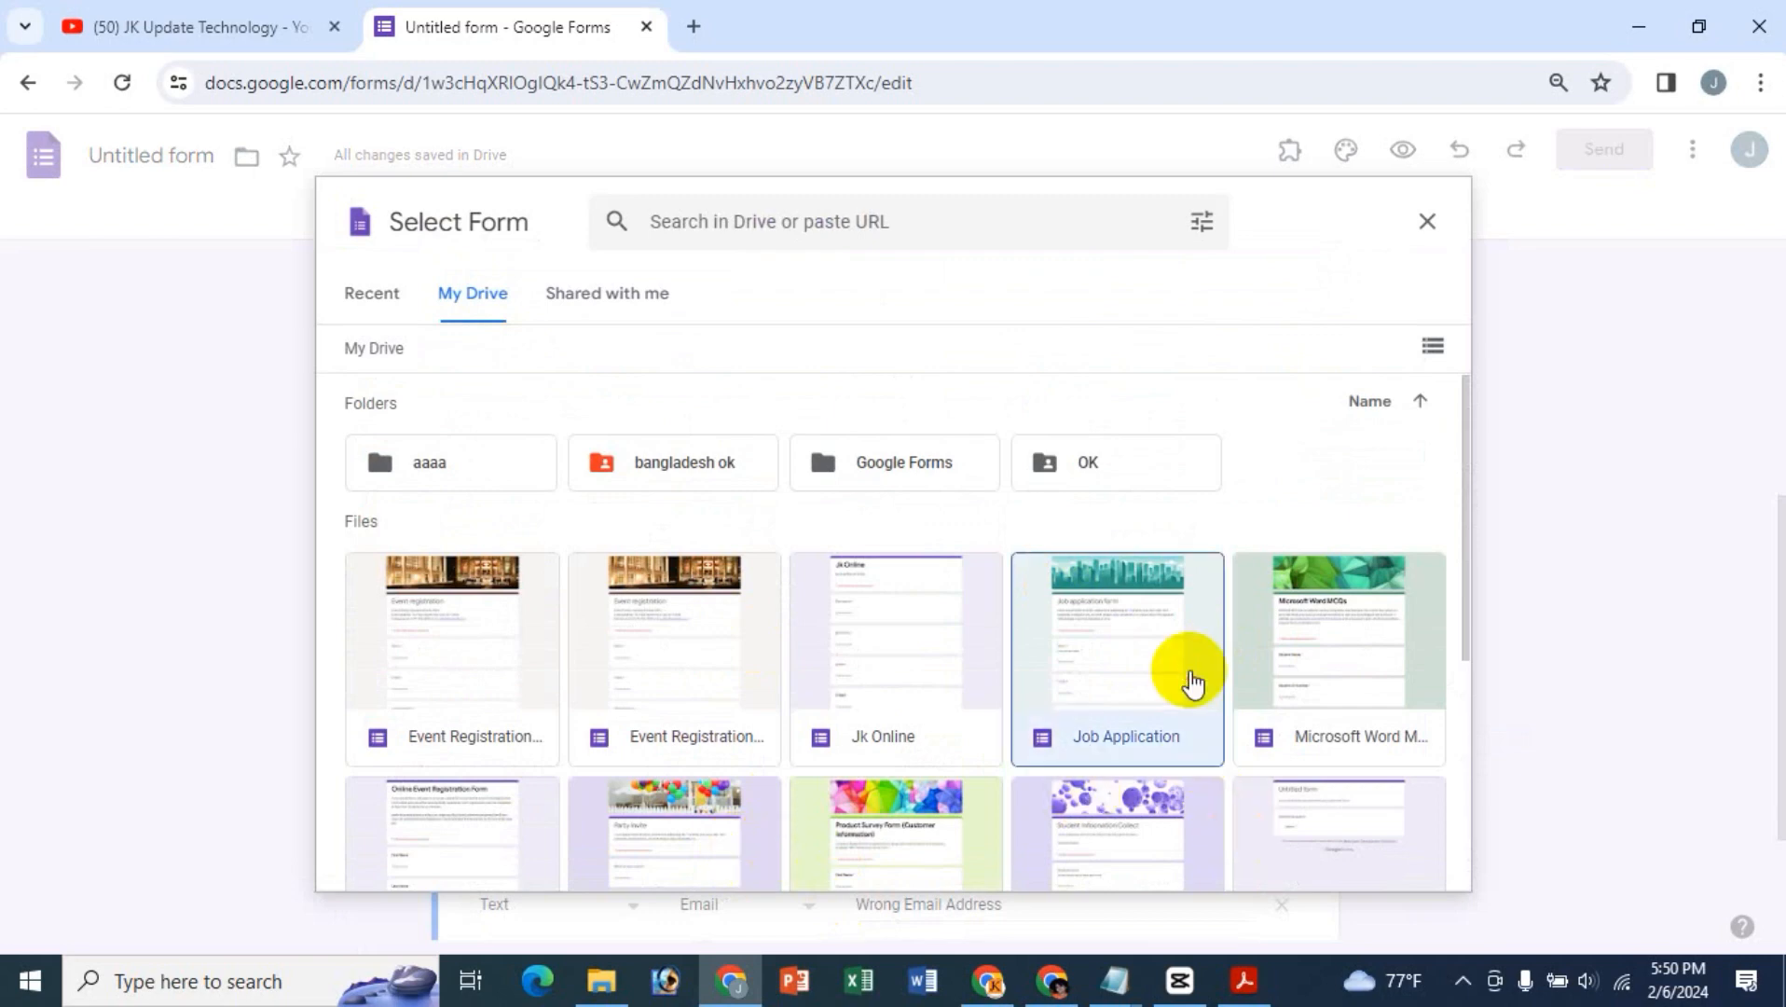
click(1361, 676)
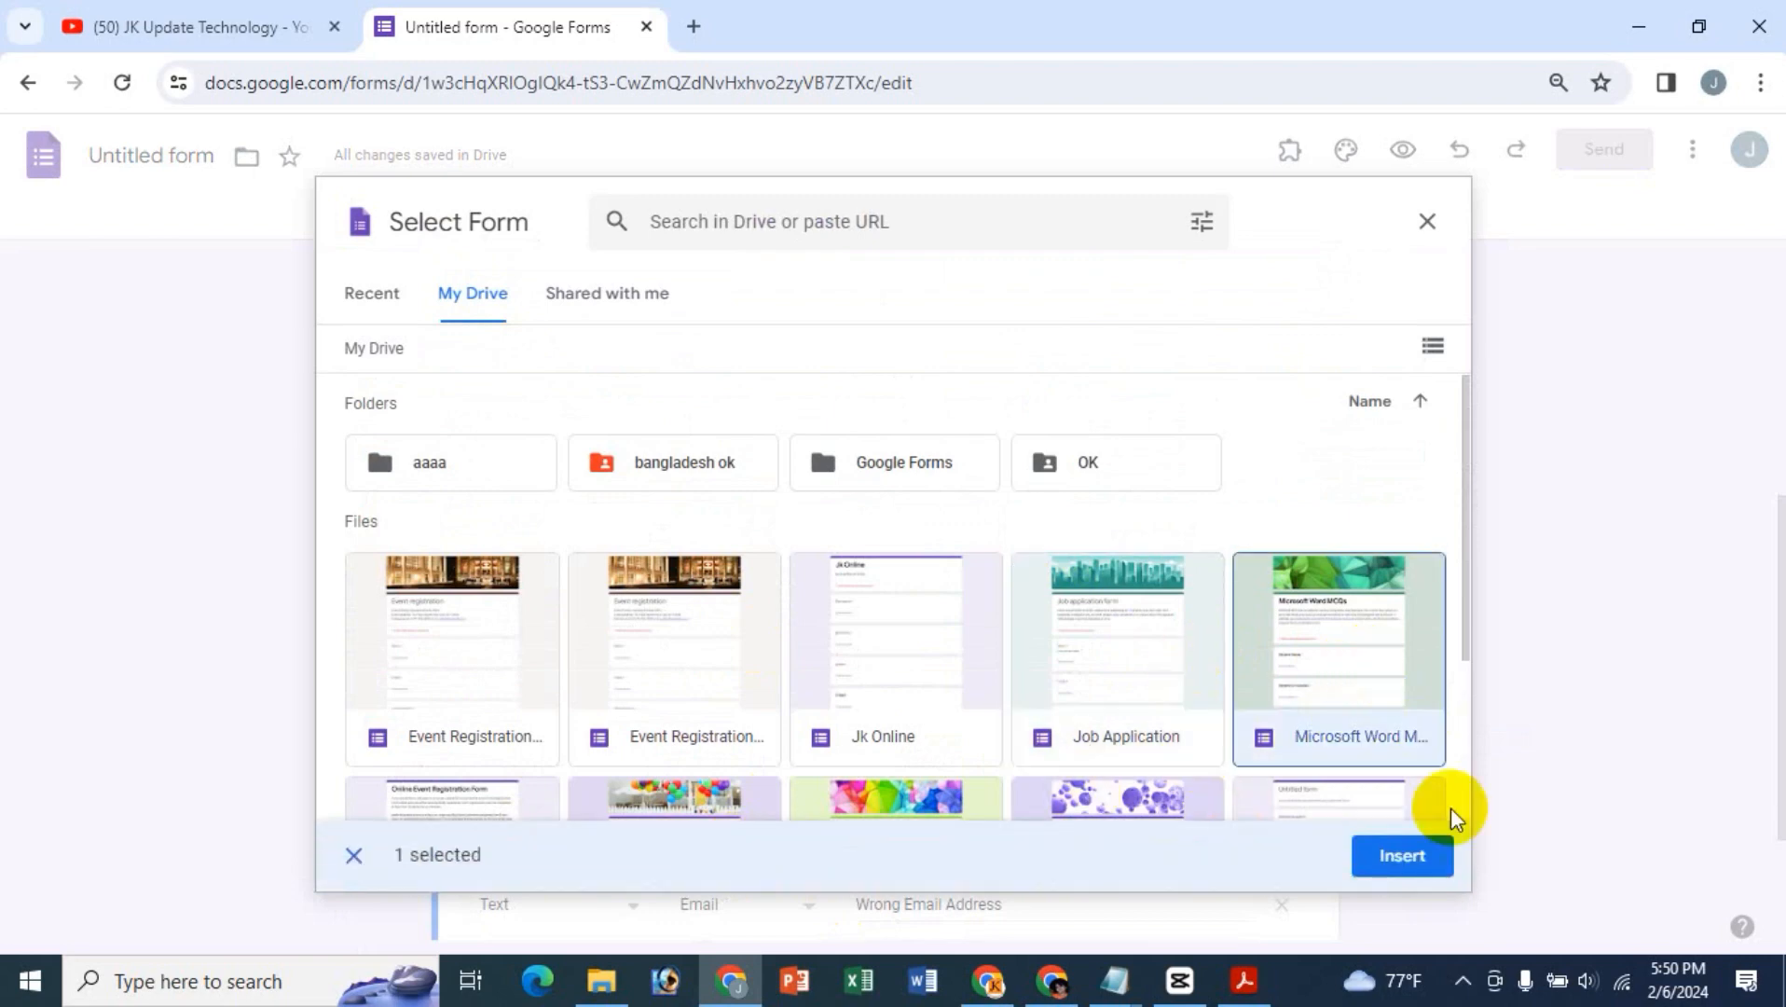
click(1403, 857)
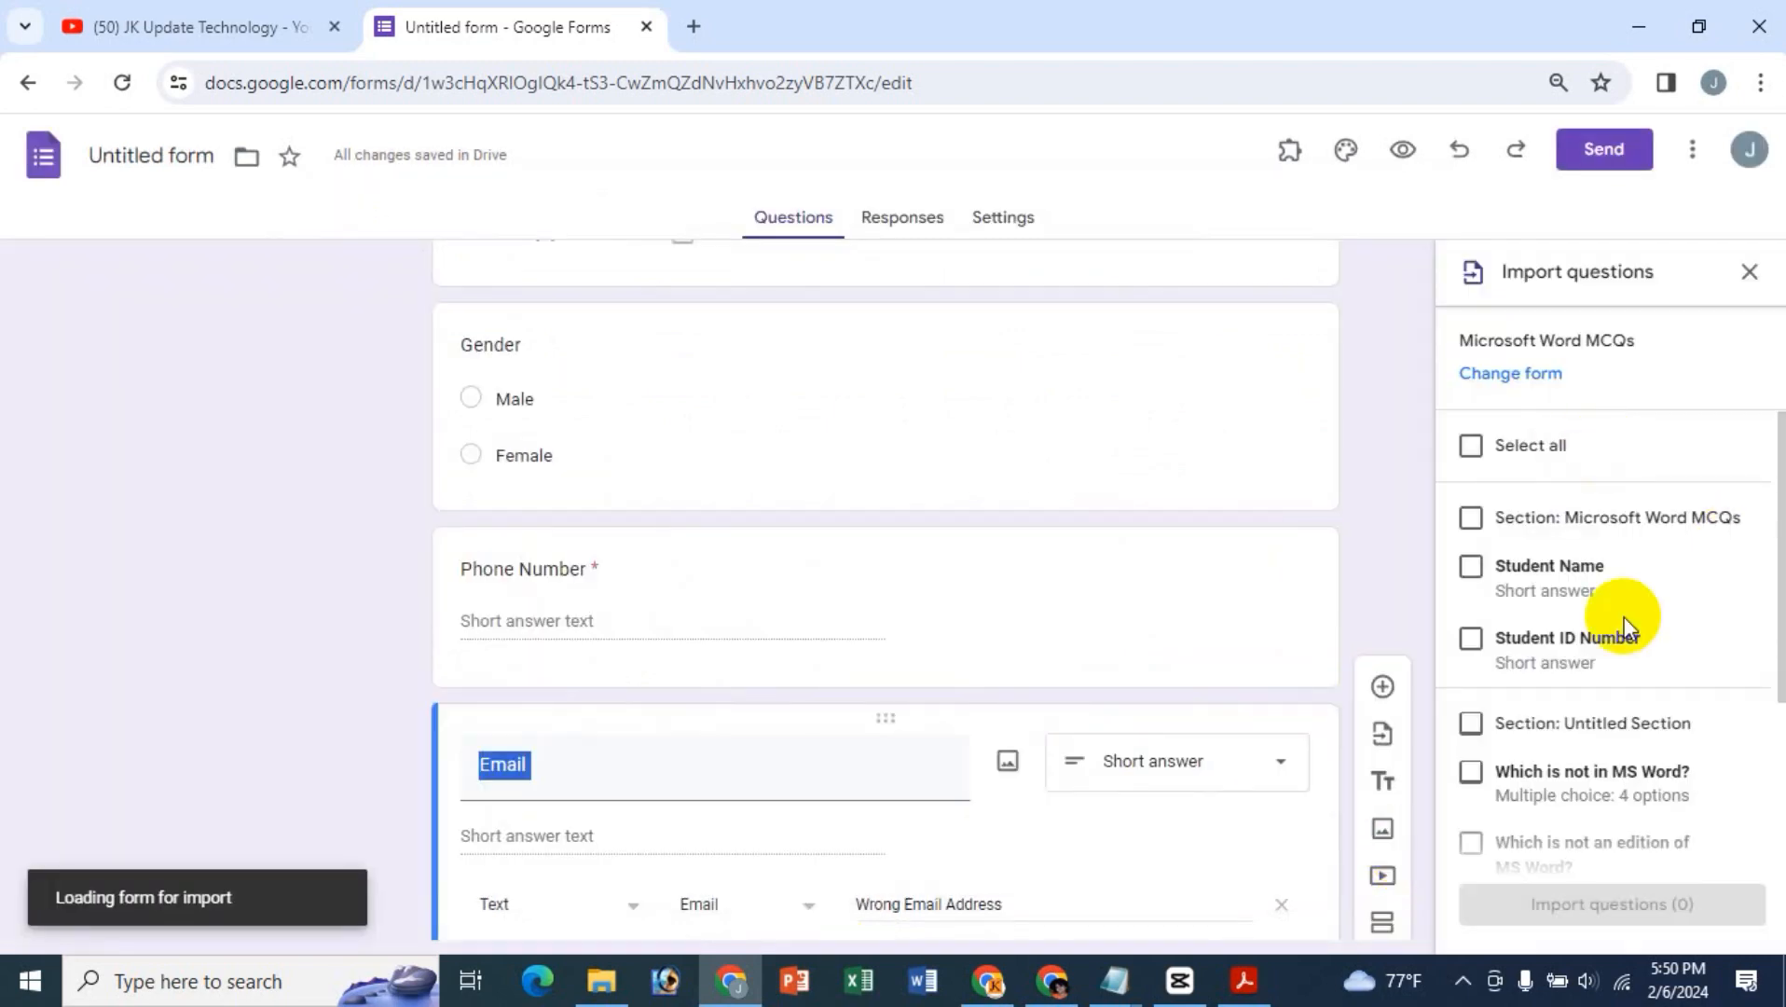
scroll(1602, 705, down, 3)
click(1471, 677)
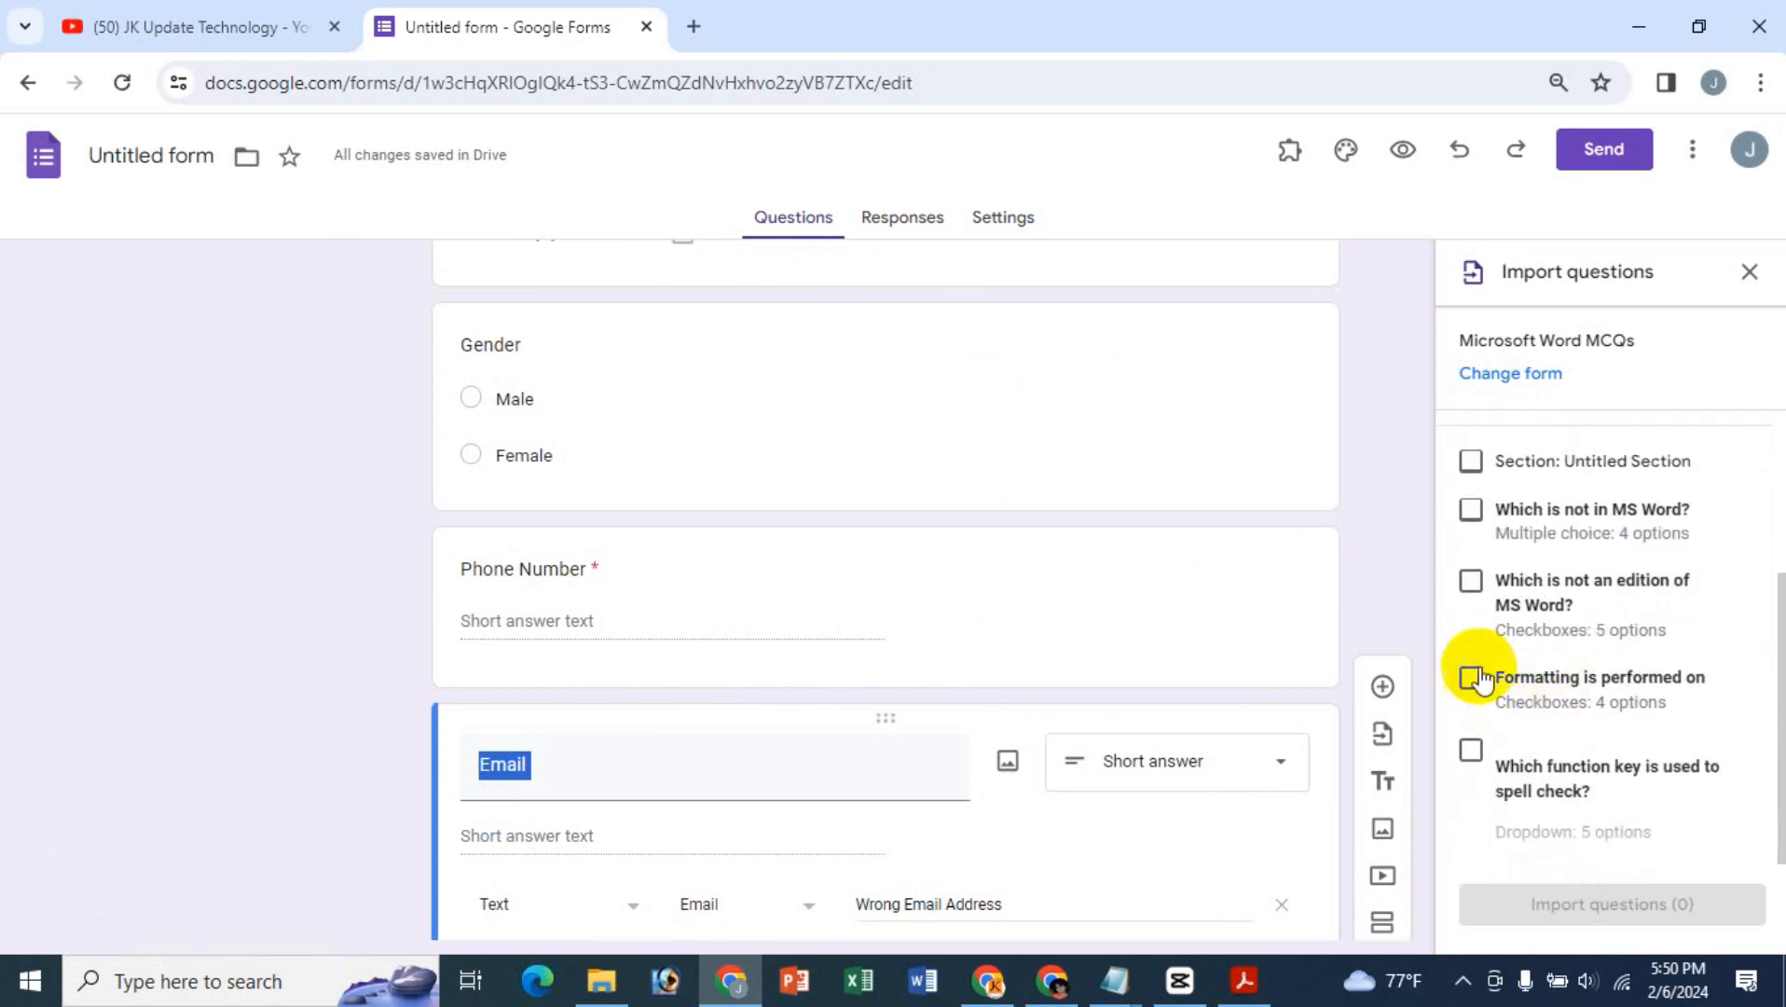
click(1473, 589)
scroll(1490, 741, down, 1)
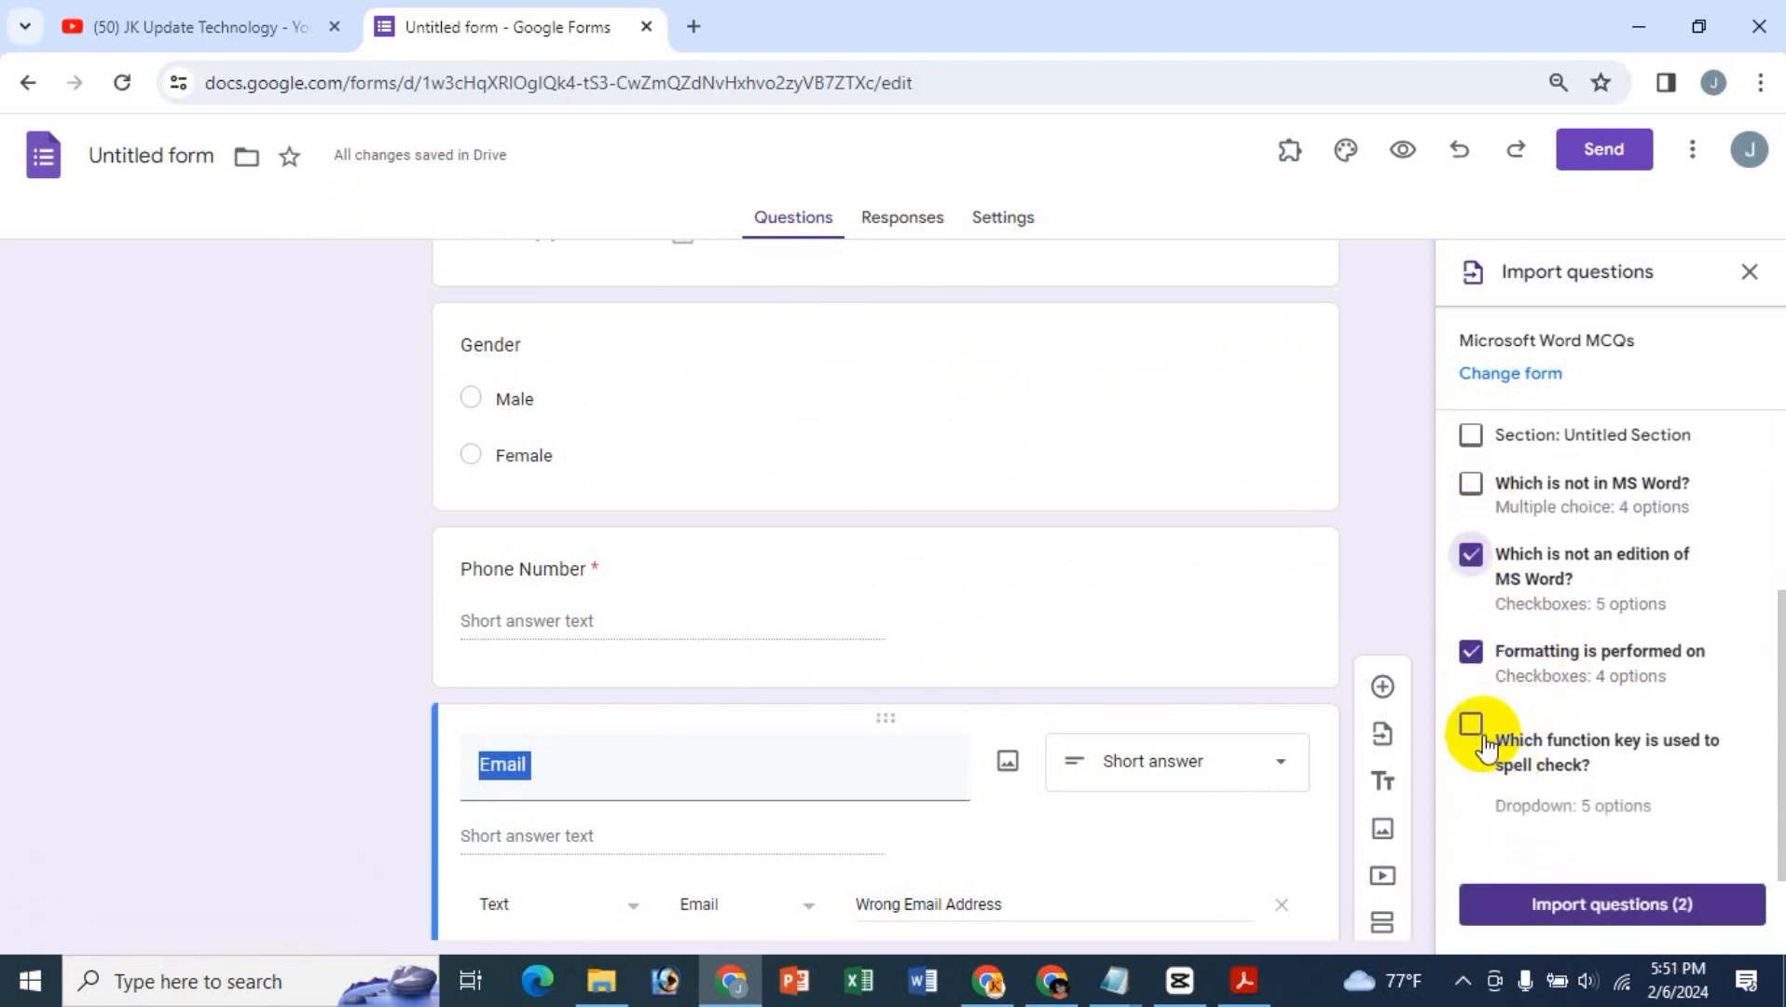
click(1471, 726)
click(1470, 436)
click(1471, 483)
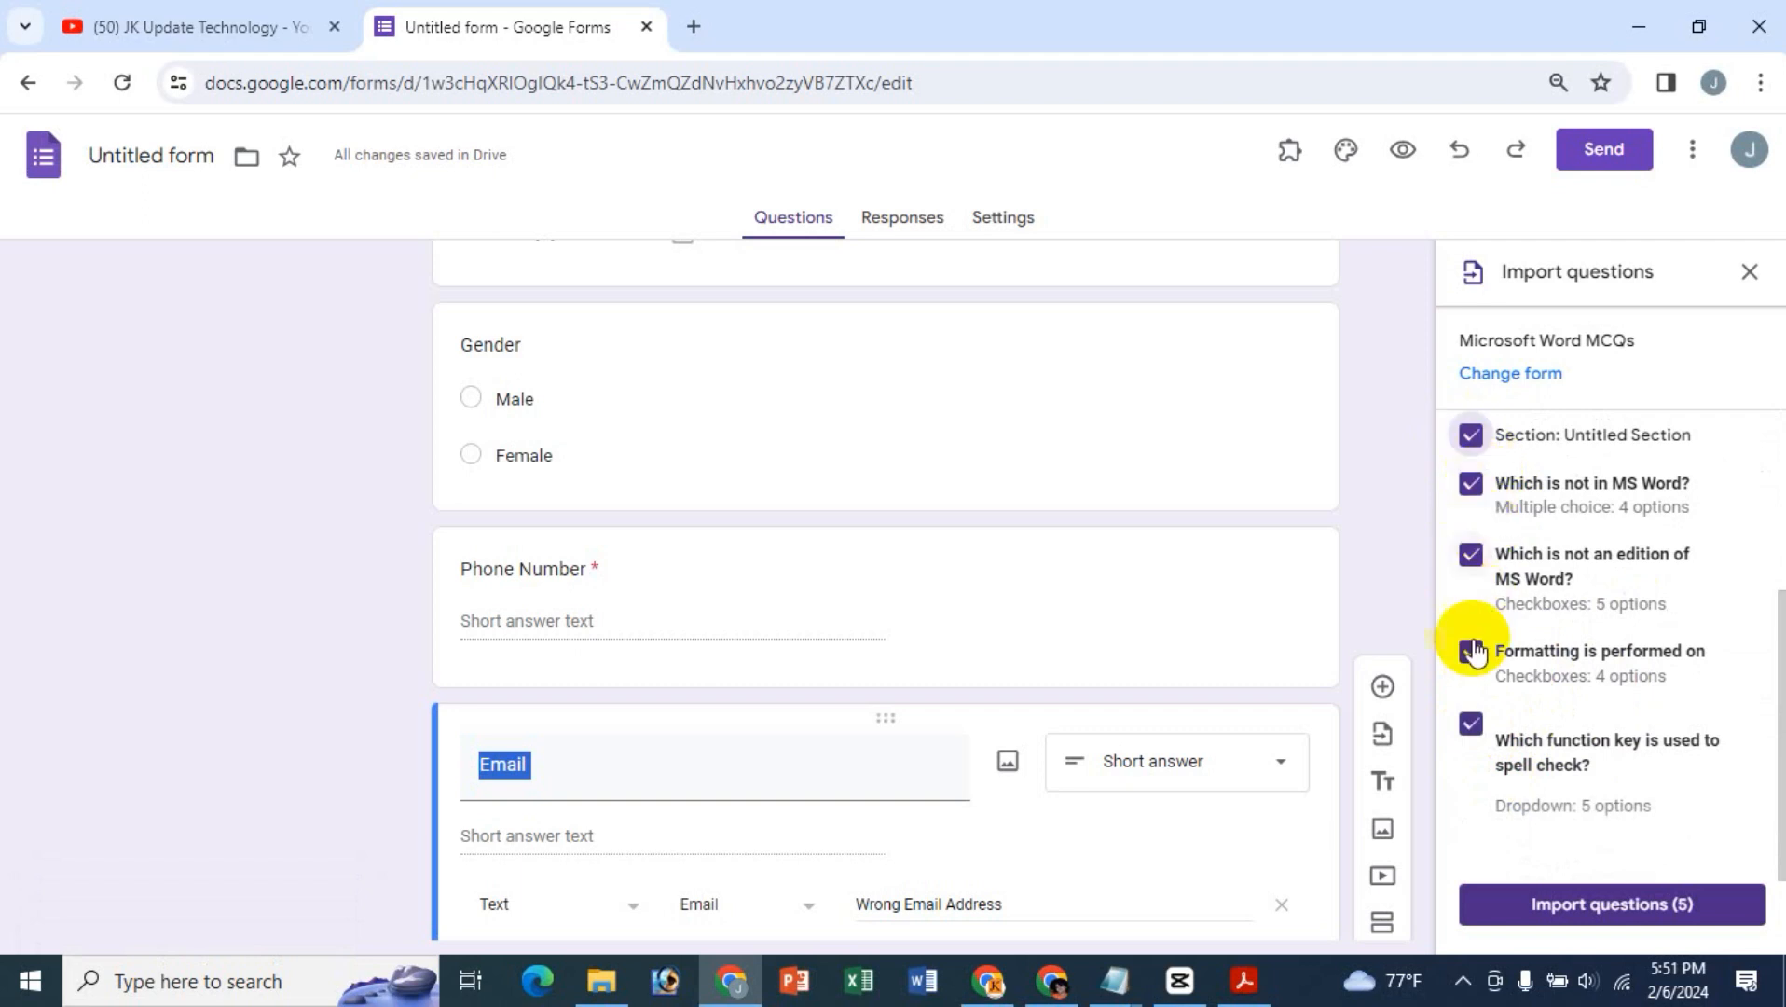
click(1470, 436)
- Import the questions "Which is not in MS Word?", "Which is not an edition of MS Word?" and "Formatting is performed on"
click(1481, 580)
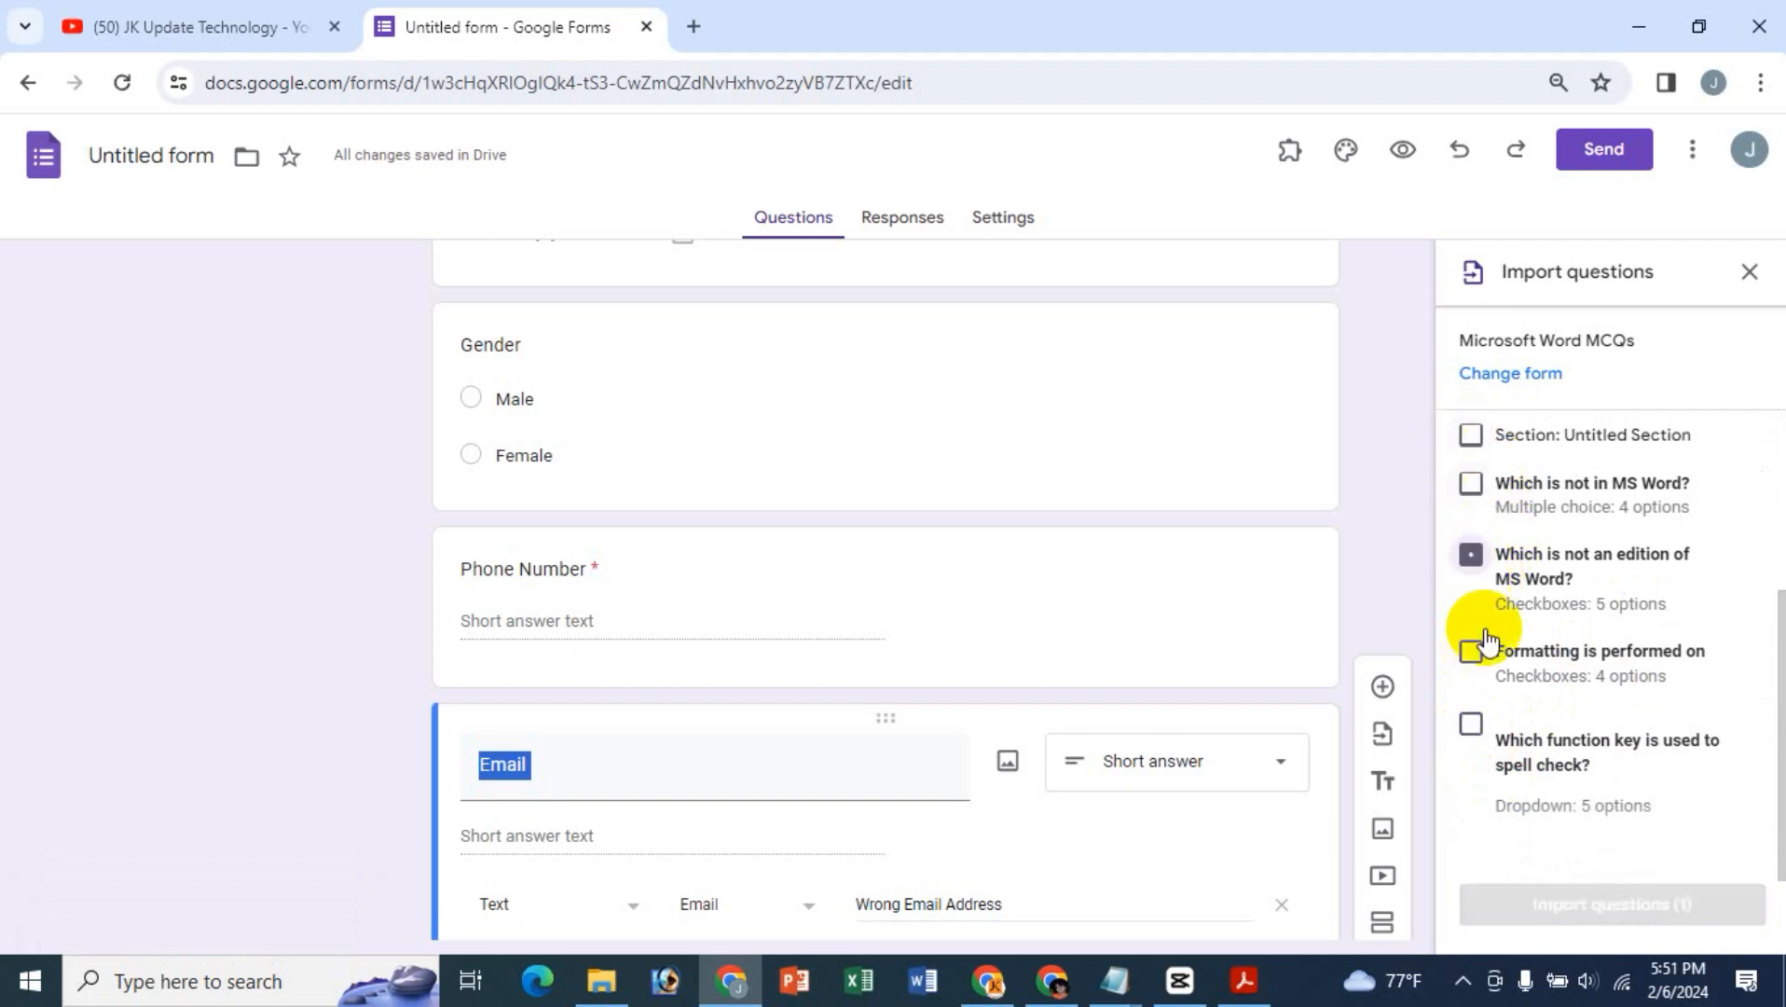
click(1473, 649)
click(1471, 482)
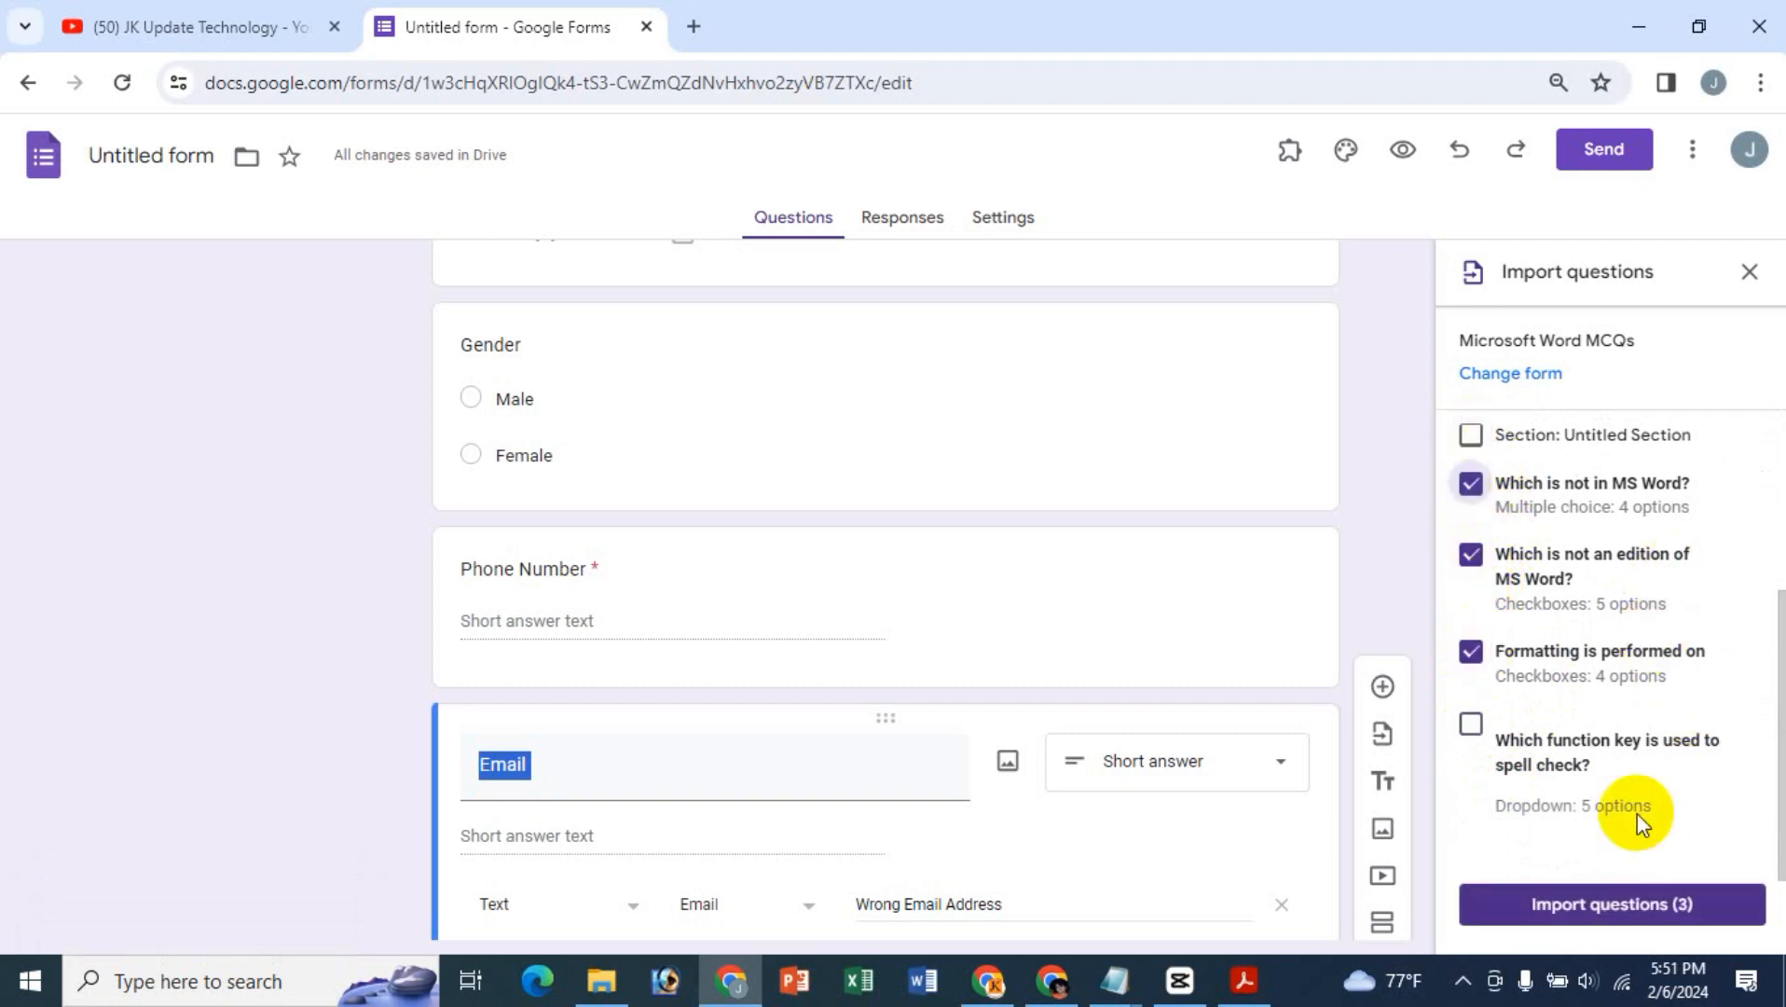
click(1604, 905)
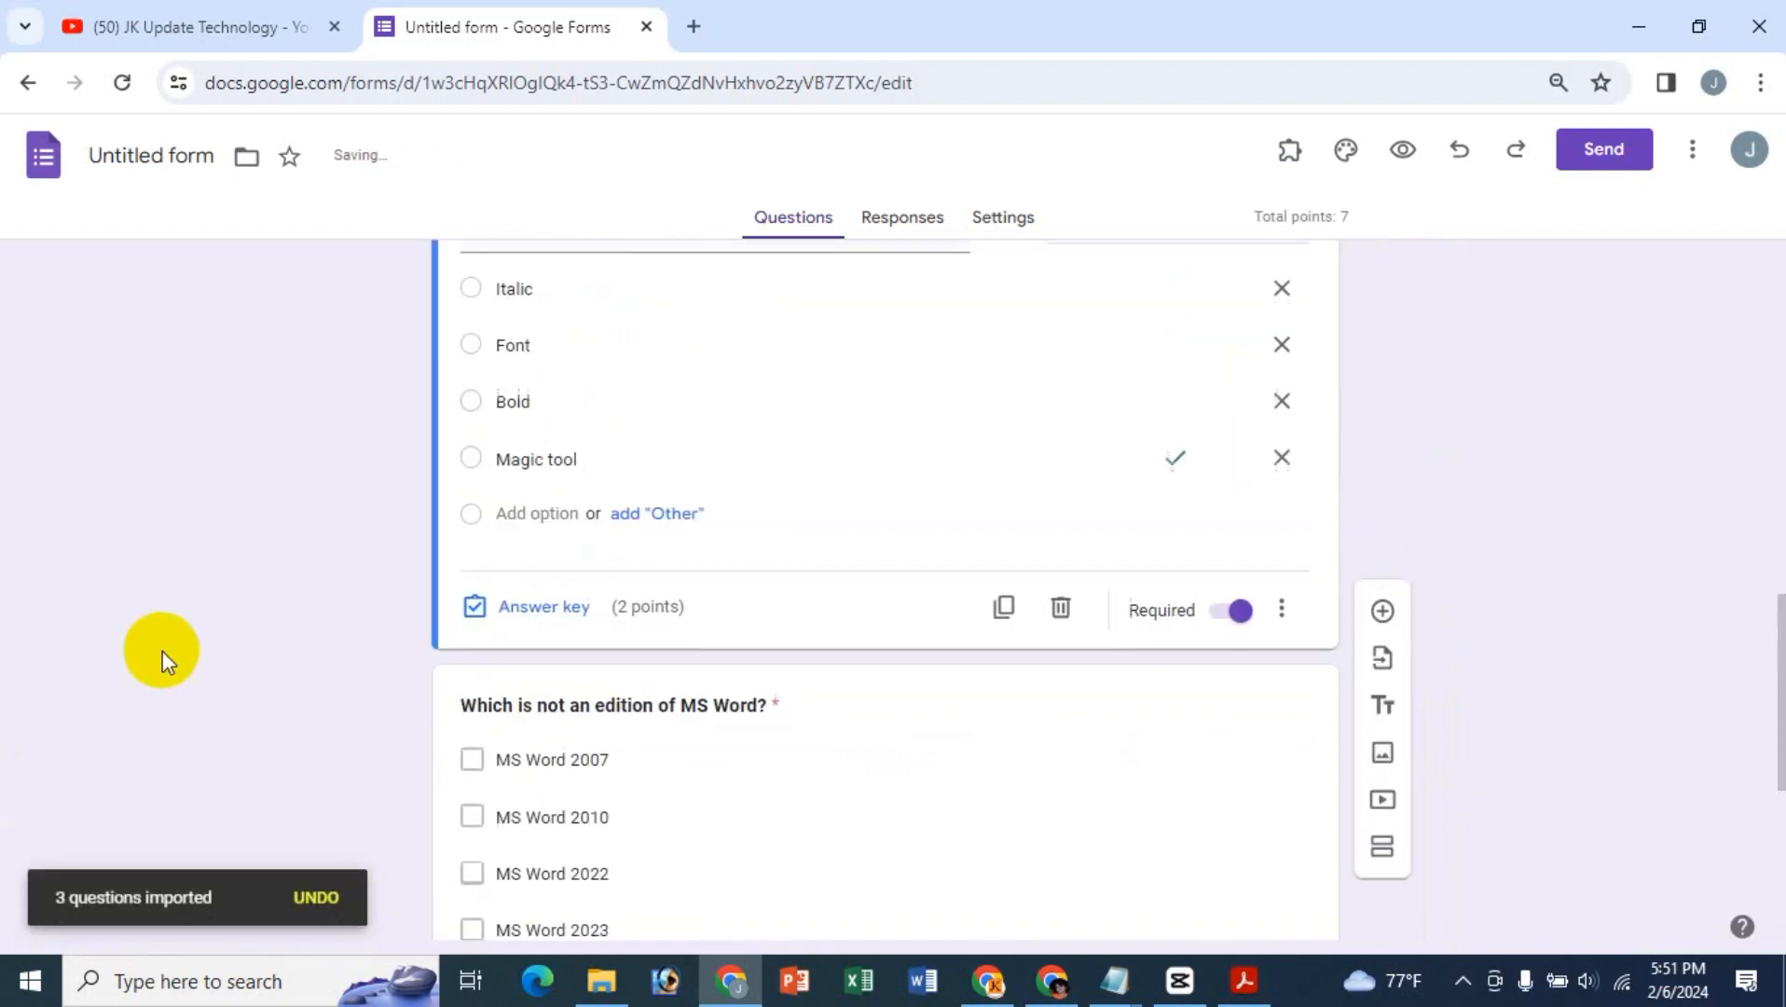
- Review the three imported Microsoft Word questions and their answer options in the form
scroll(162, 651, up, 2)
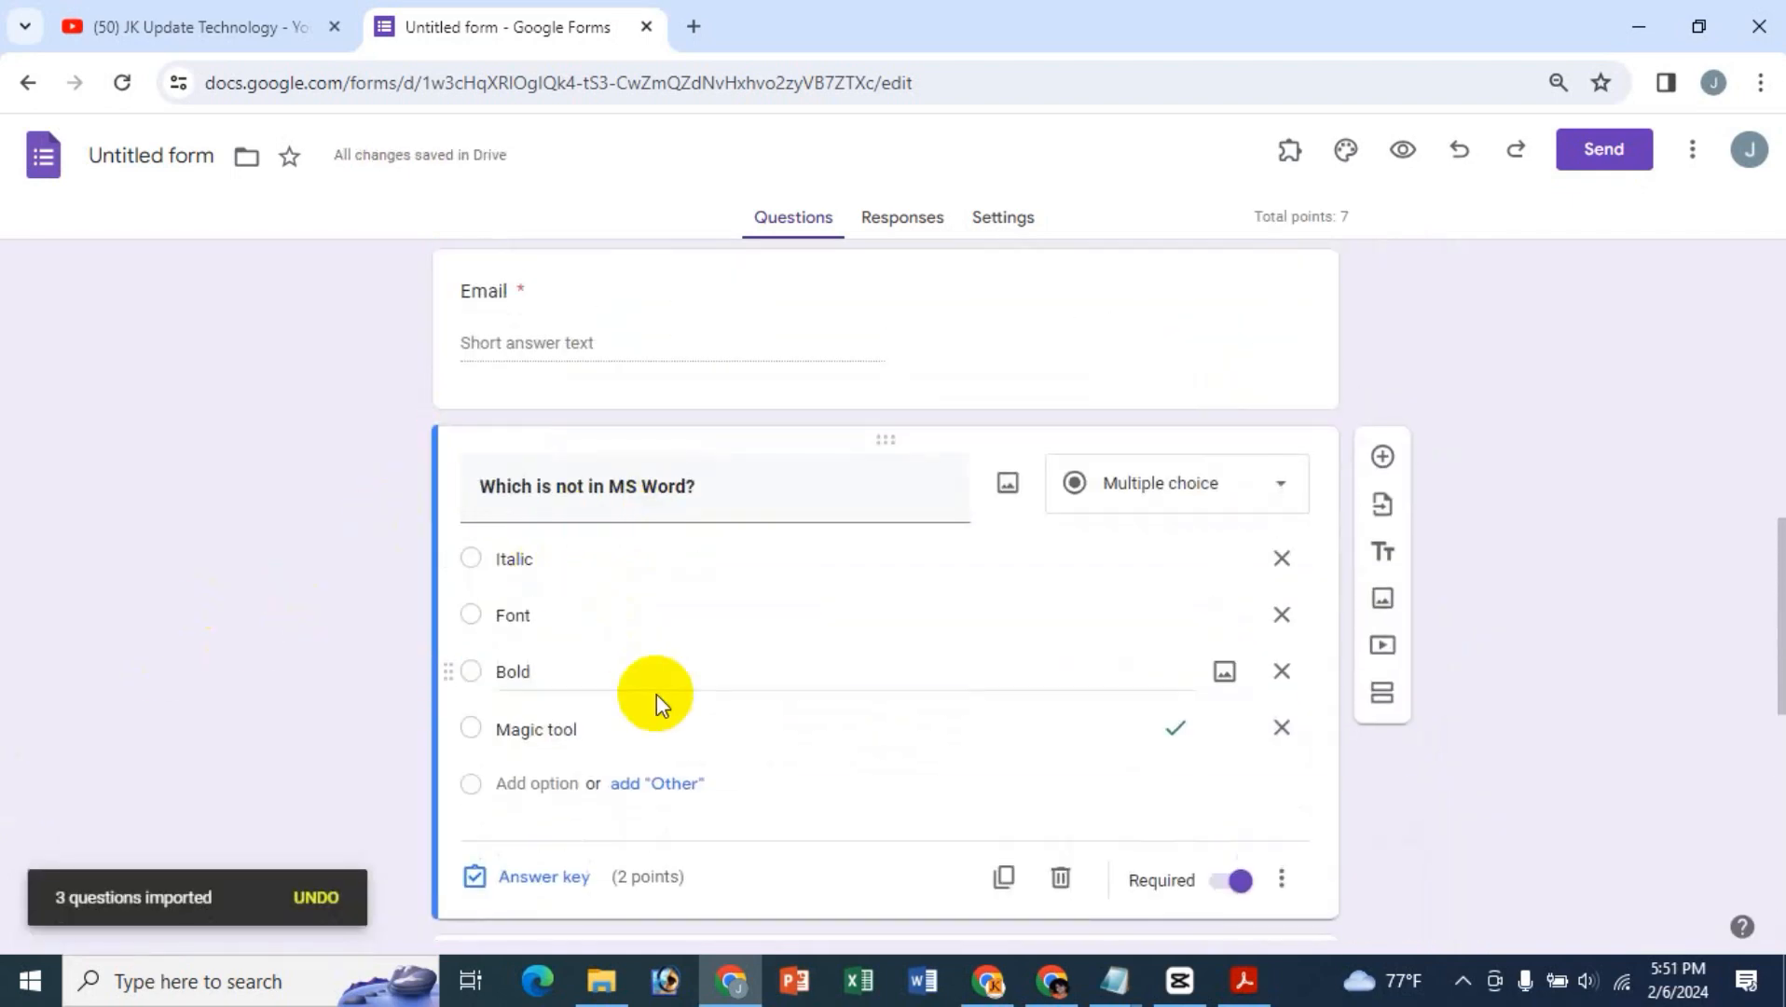
scroll(656, 693, down, 8)
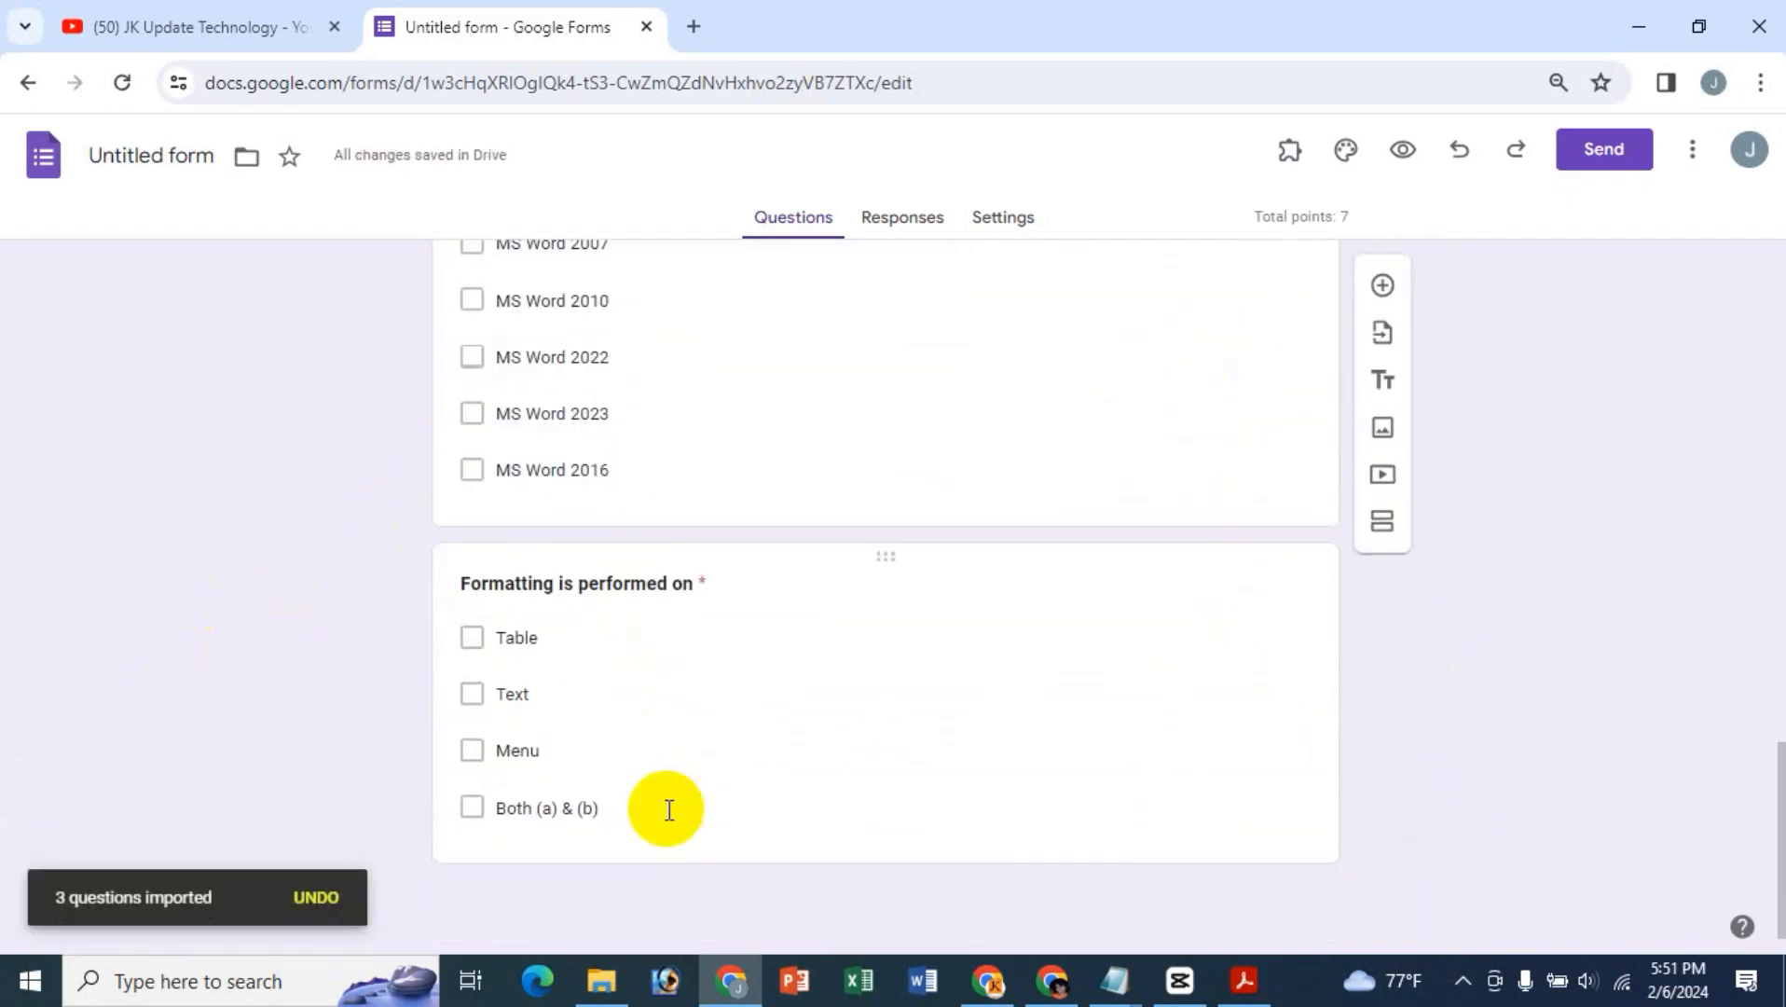
scroll(669, 809, up, 7)
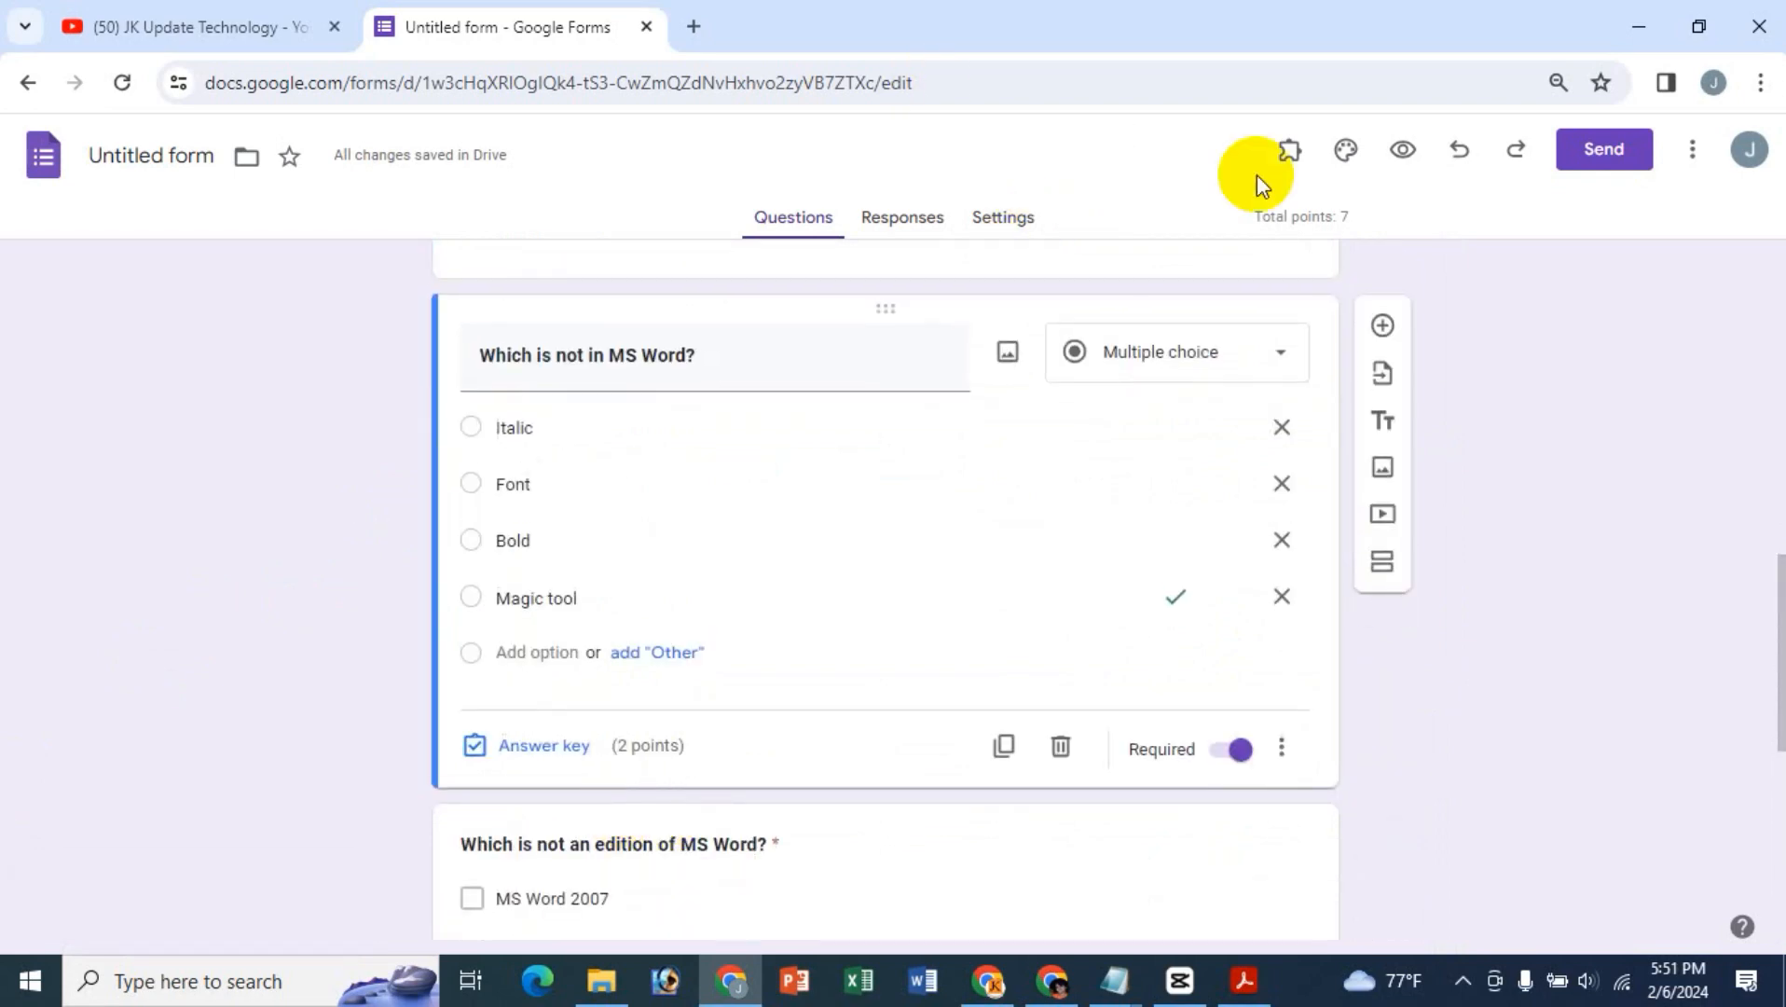
- Examine the email and link options for sending the form and close them without sending
click(1597, 151)
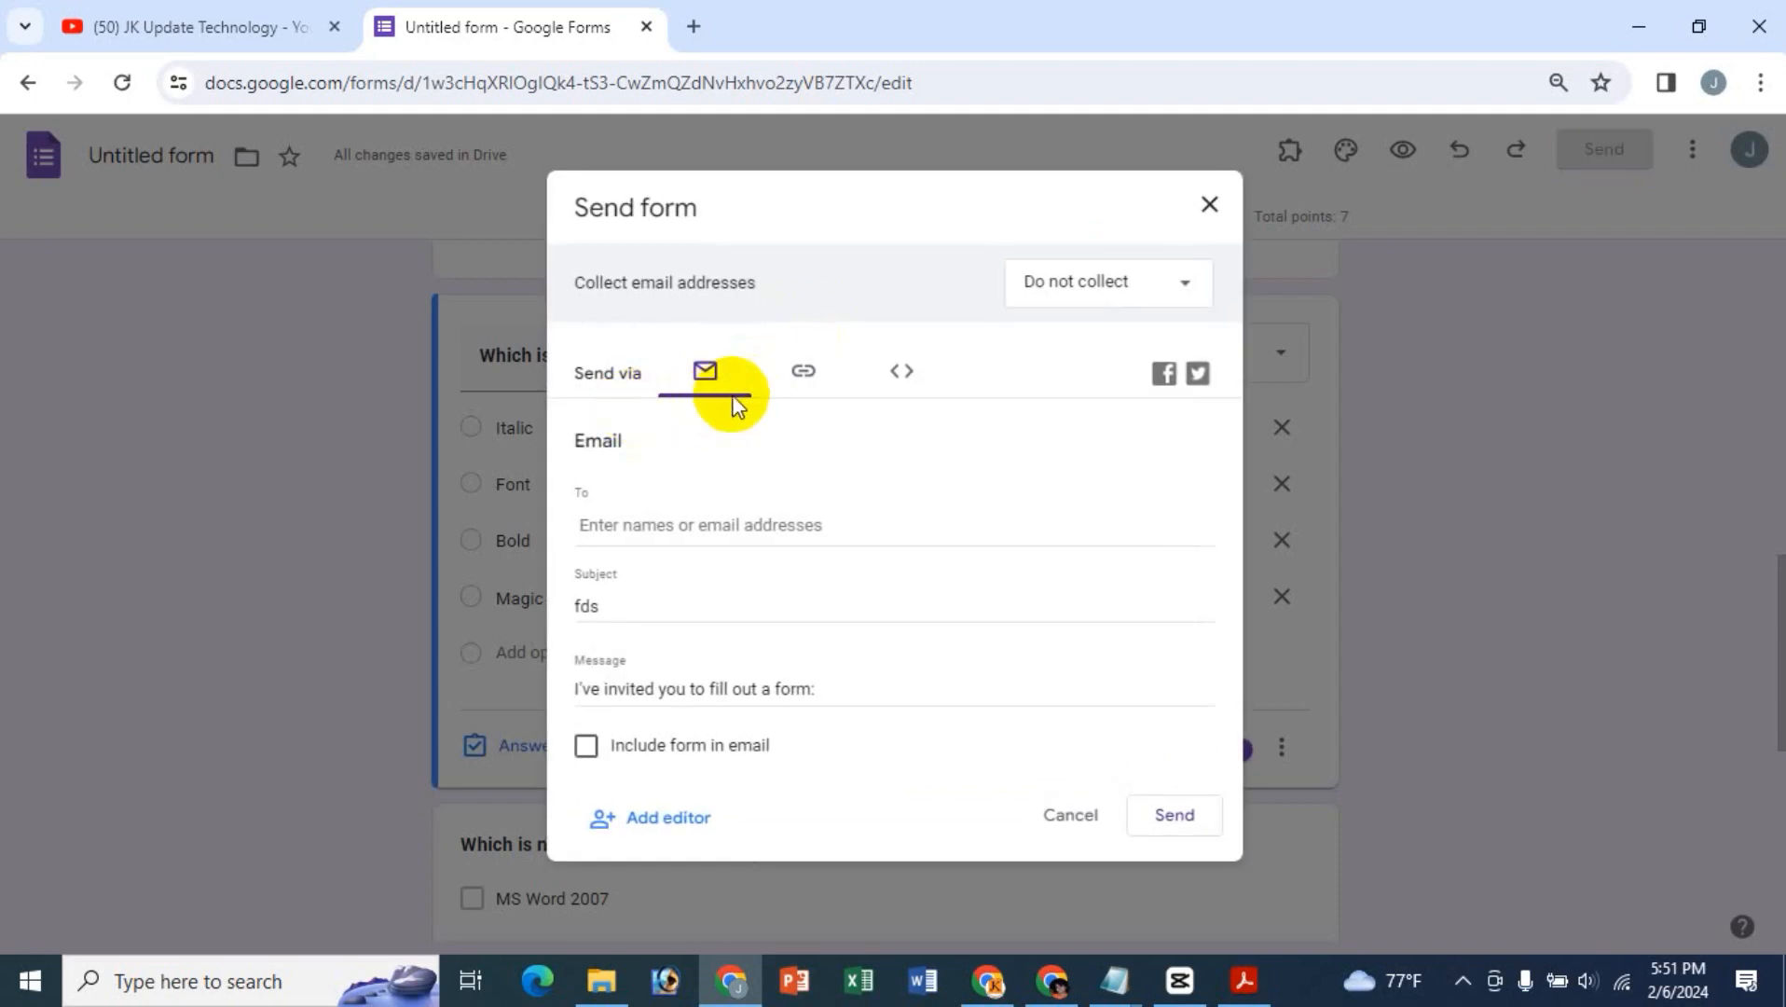
click(816, 411)
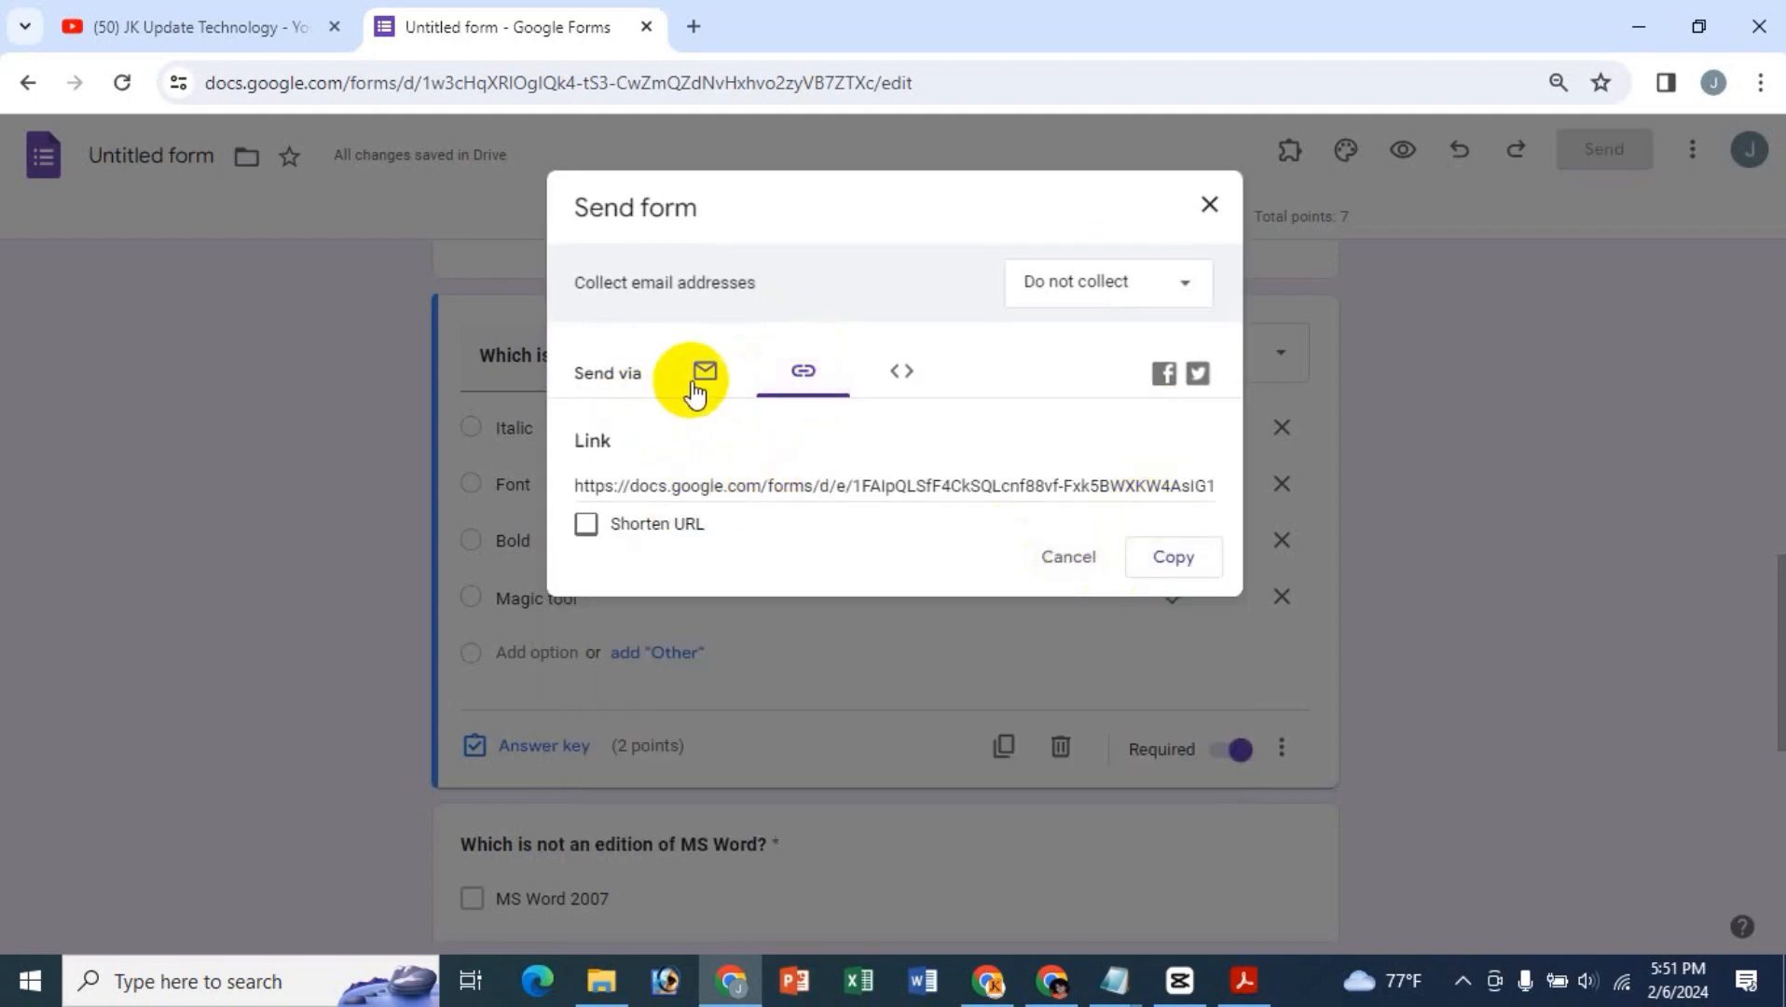
click(1051, 552)
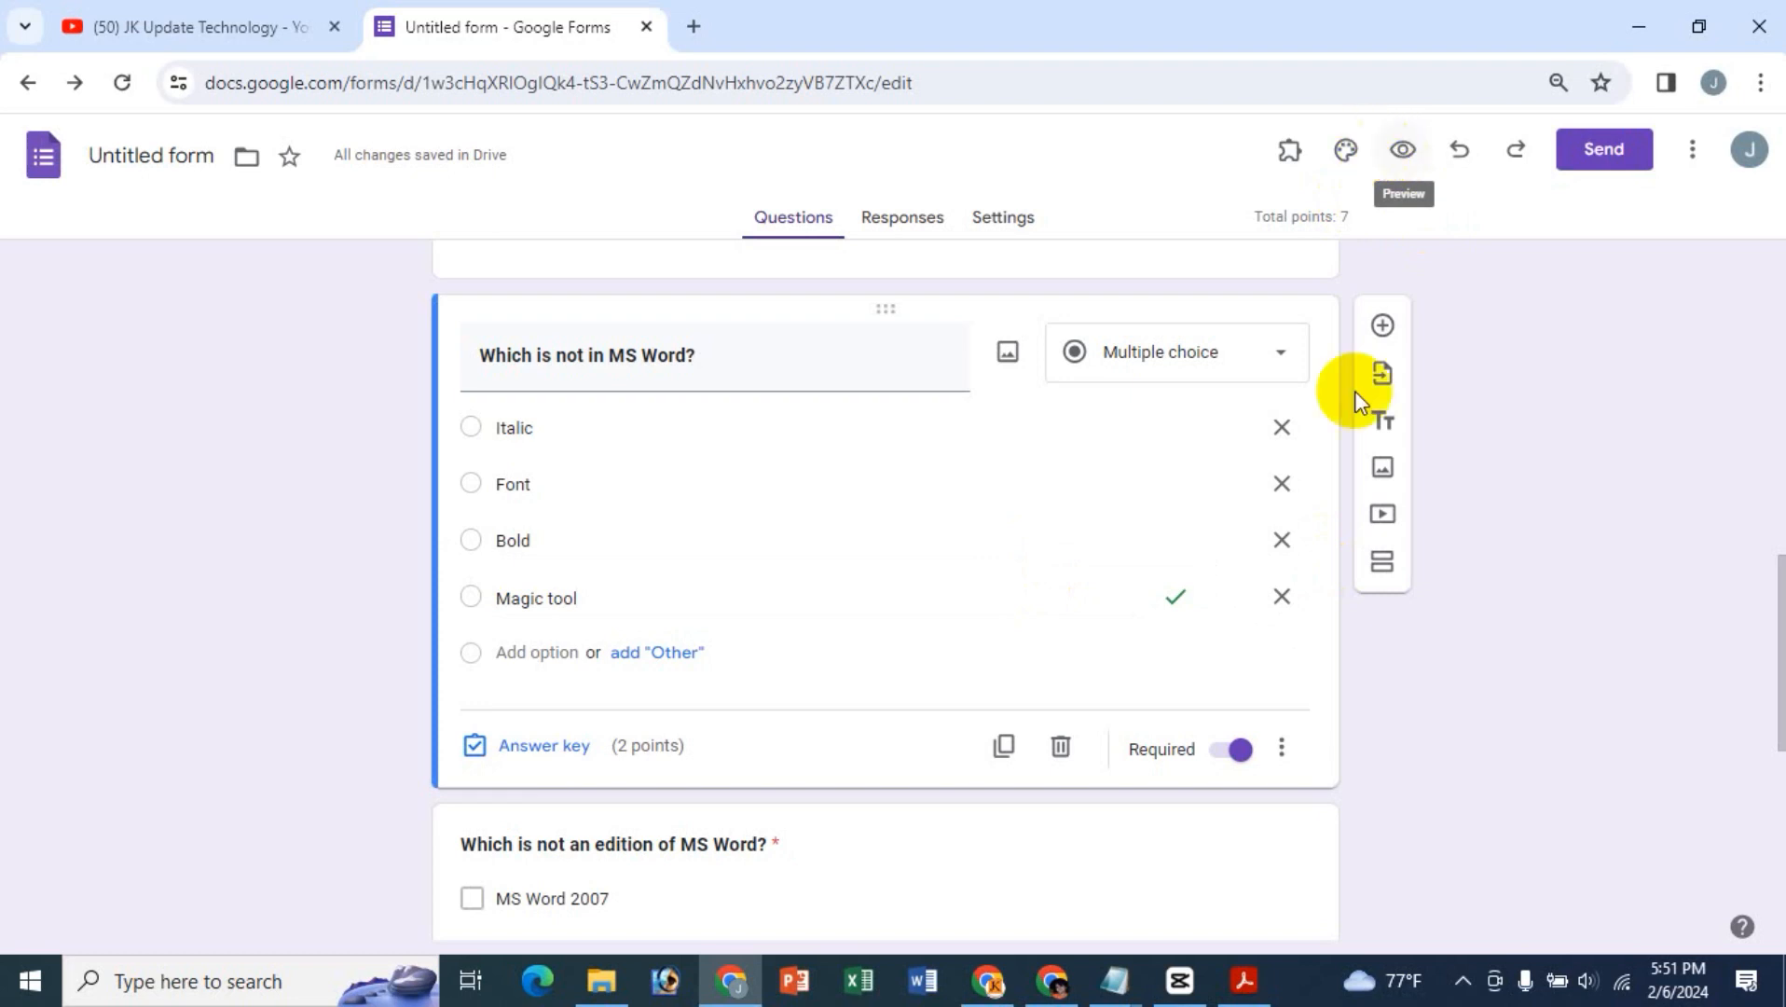
- Check the form's responses page and its Link to Sheets option, and review the questions back up to the form title
click(912, 222)
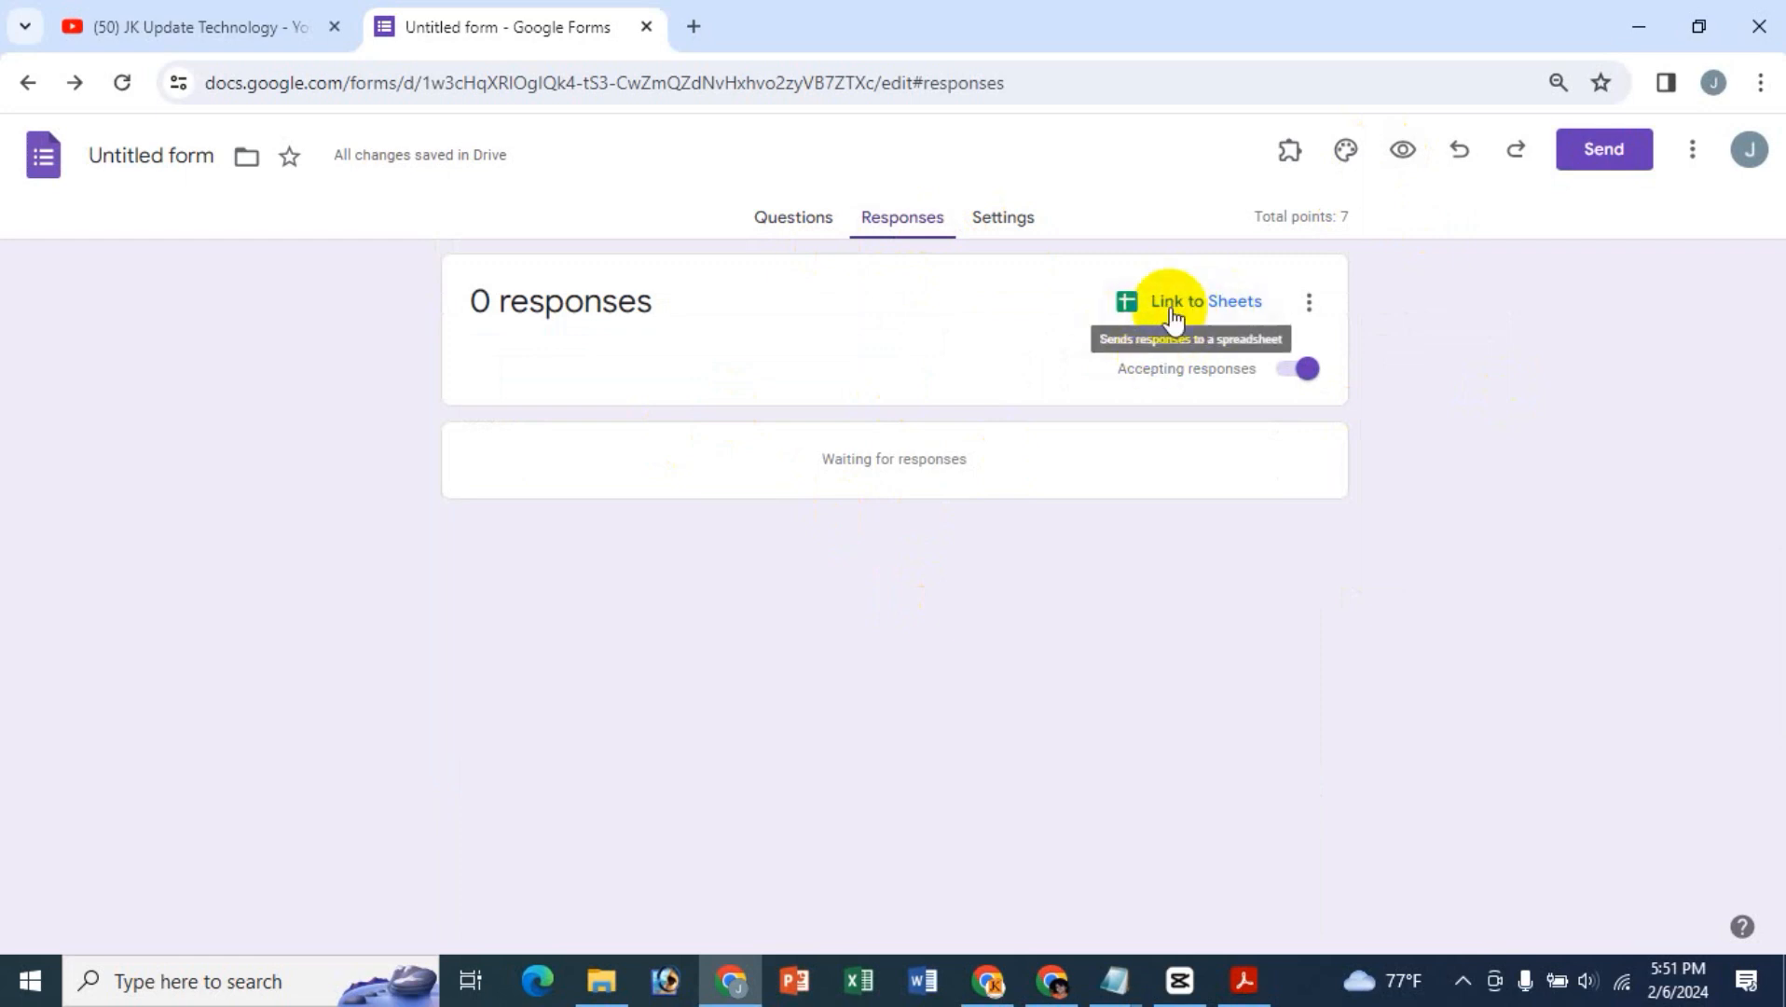
click(797, 228)
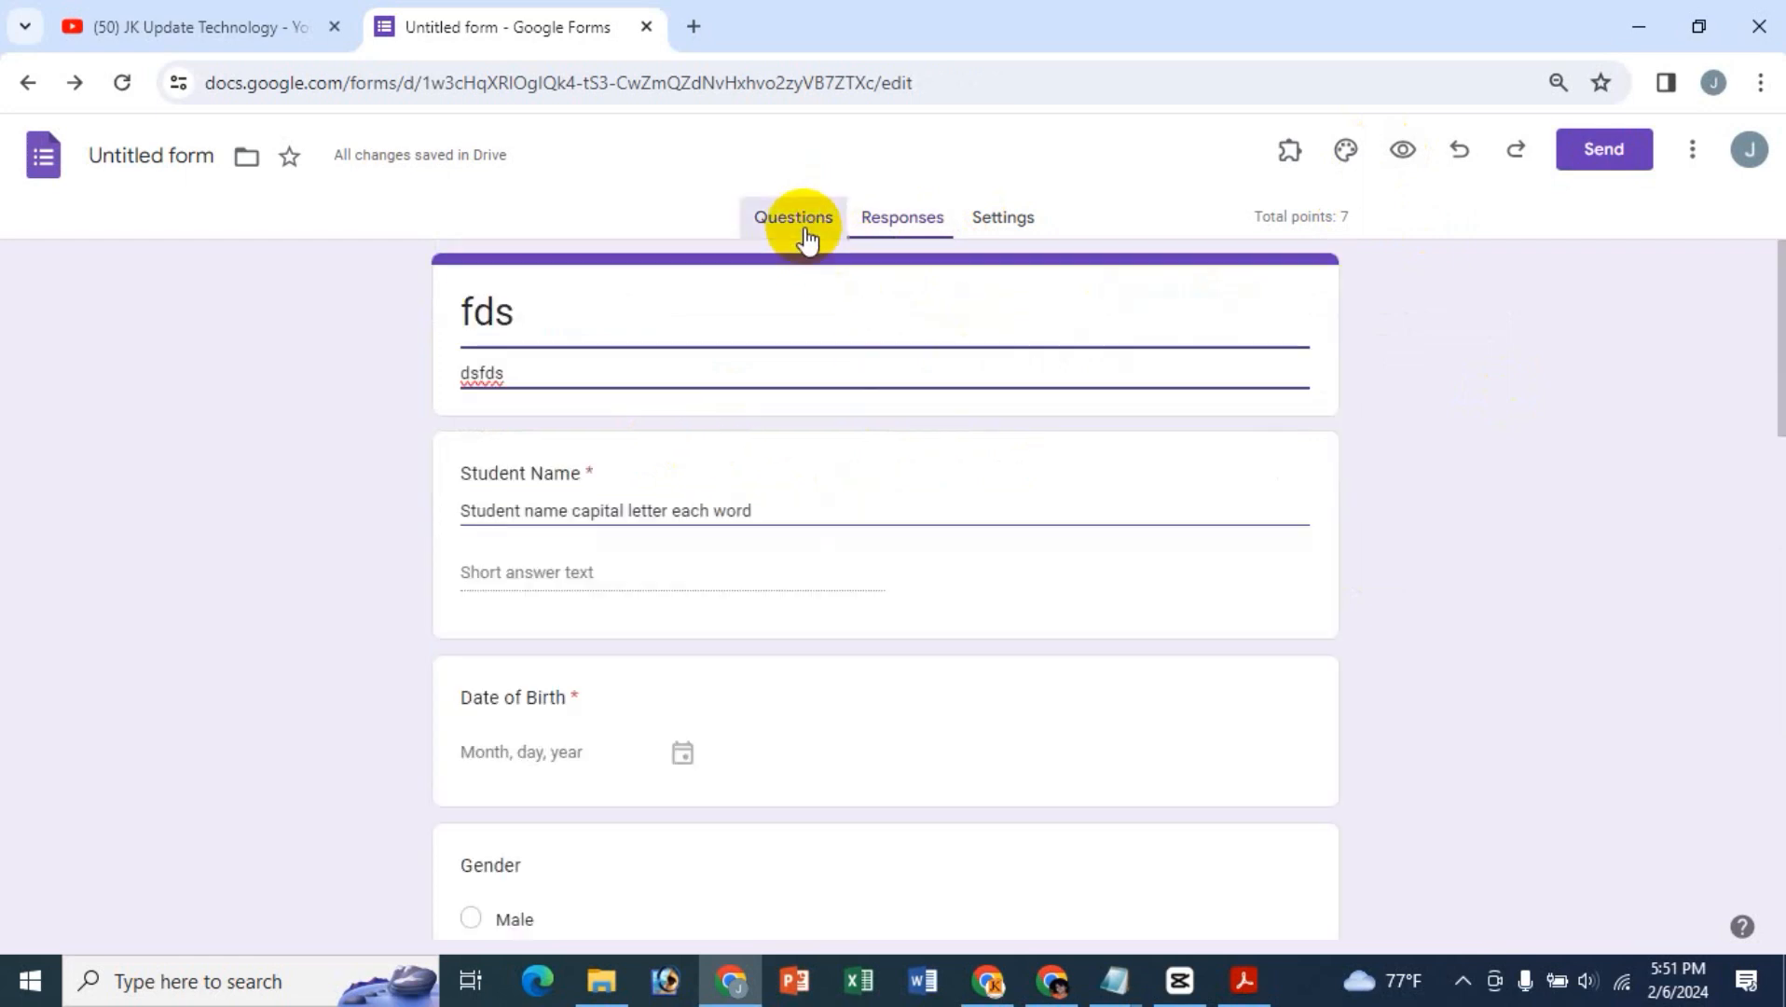
scroll(1313, 569, down, 10)
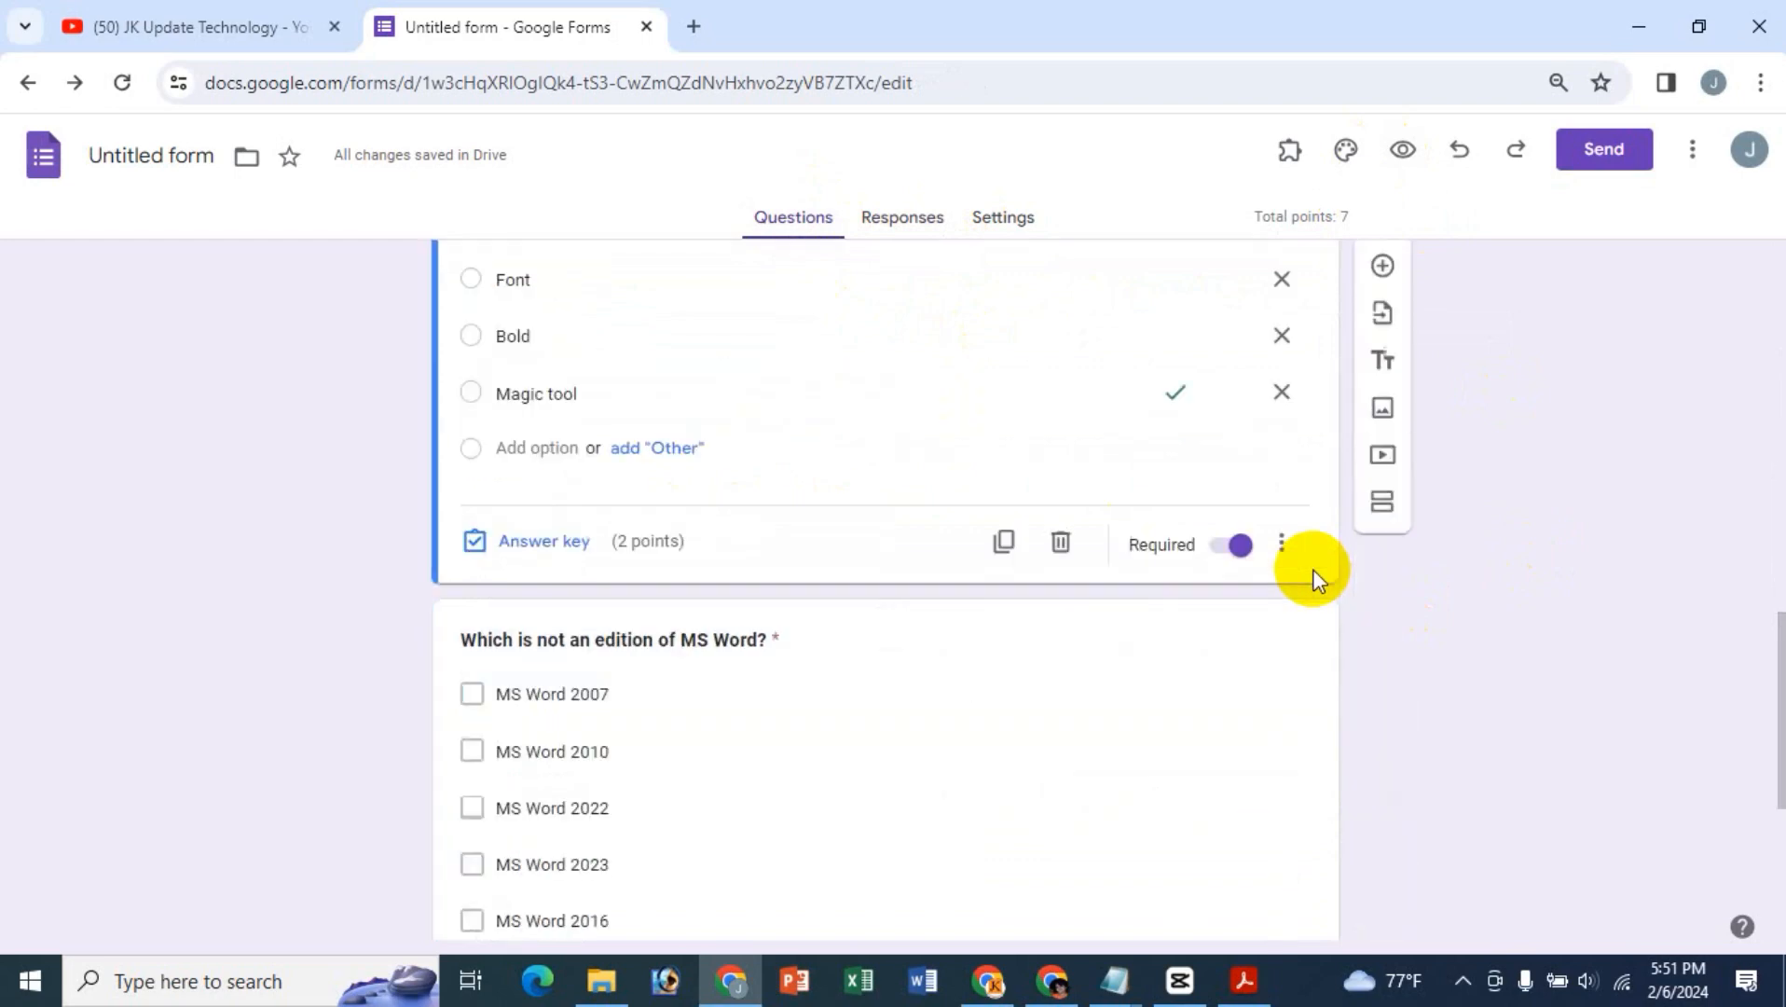
scroll(1313, 570, up, 3)
scroll(1314, 569, up, 8)
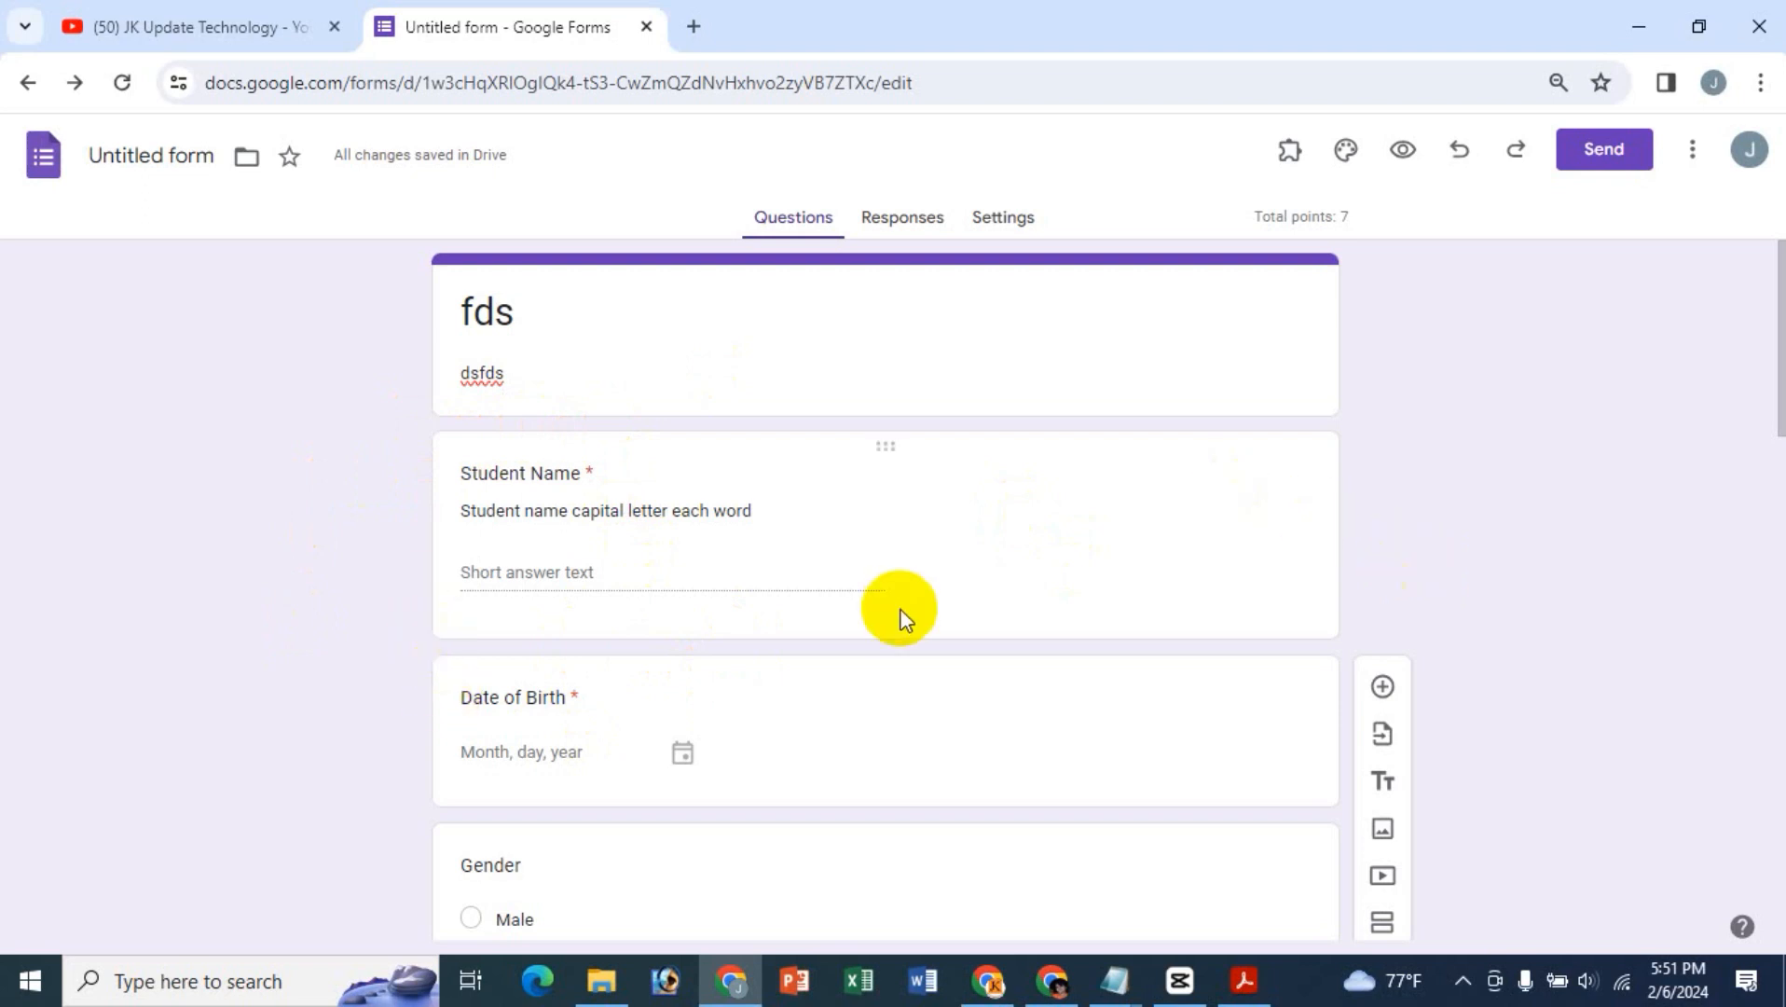
- Look over the first questions of the form once more and switch to the JK Update Technology channel on YouTube
scroll(895, 611, down, 3)
scroll(893, 610, up, 3)
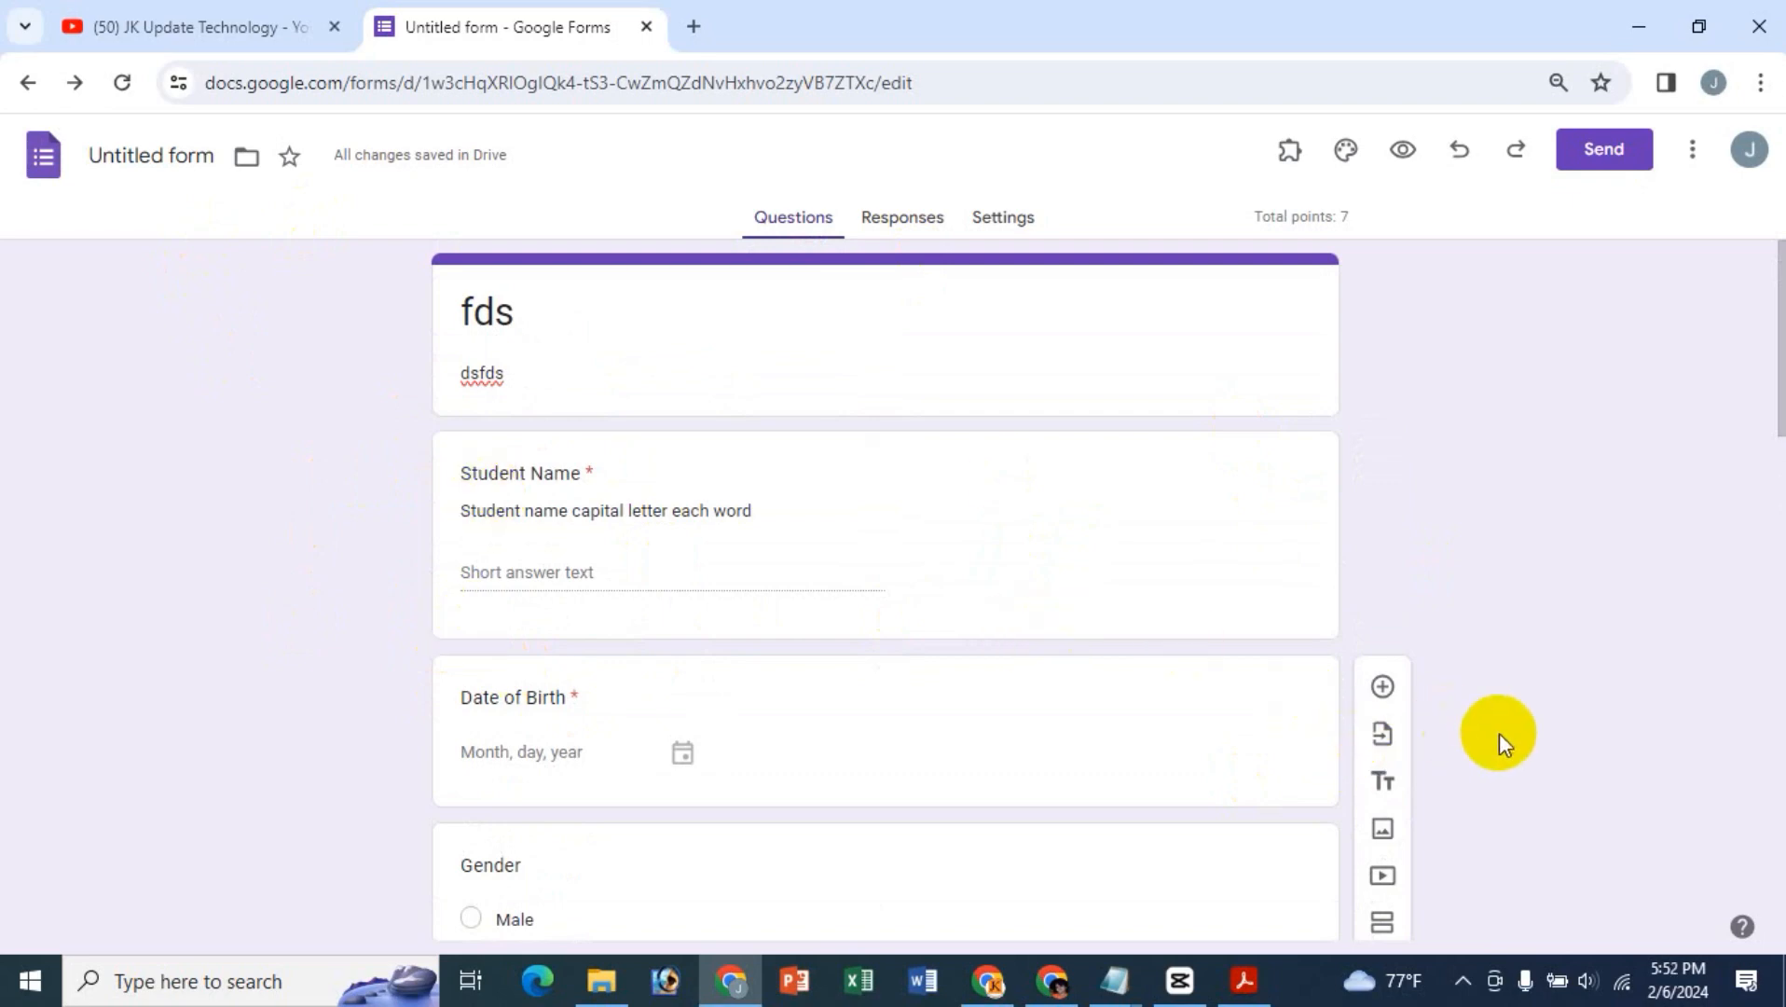
scroll(657, 791, down, 3)
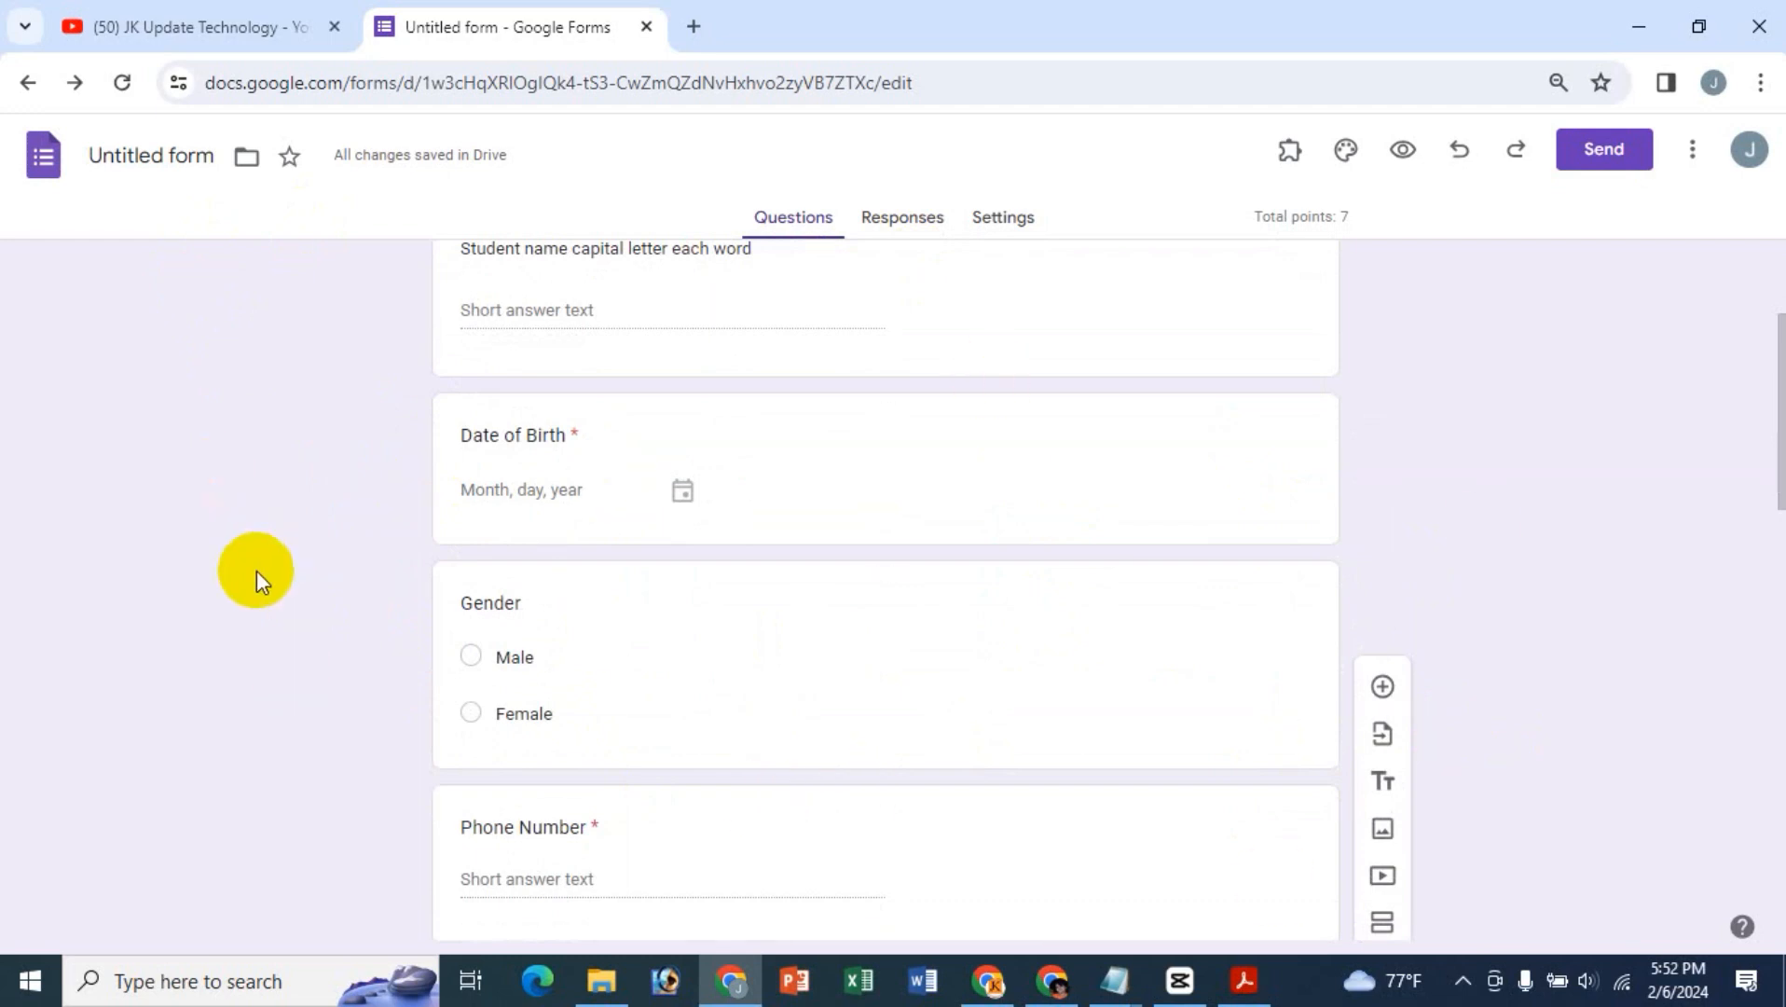
scroll(259, 575, up, 3)
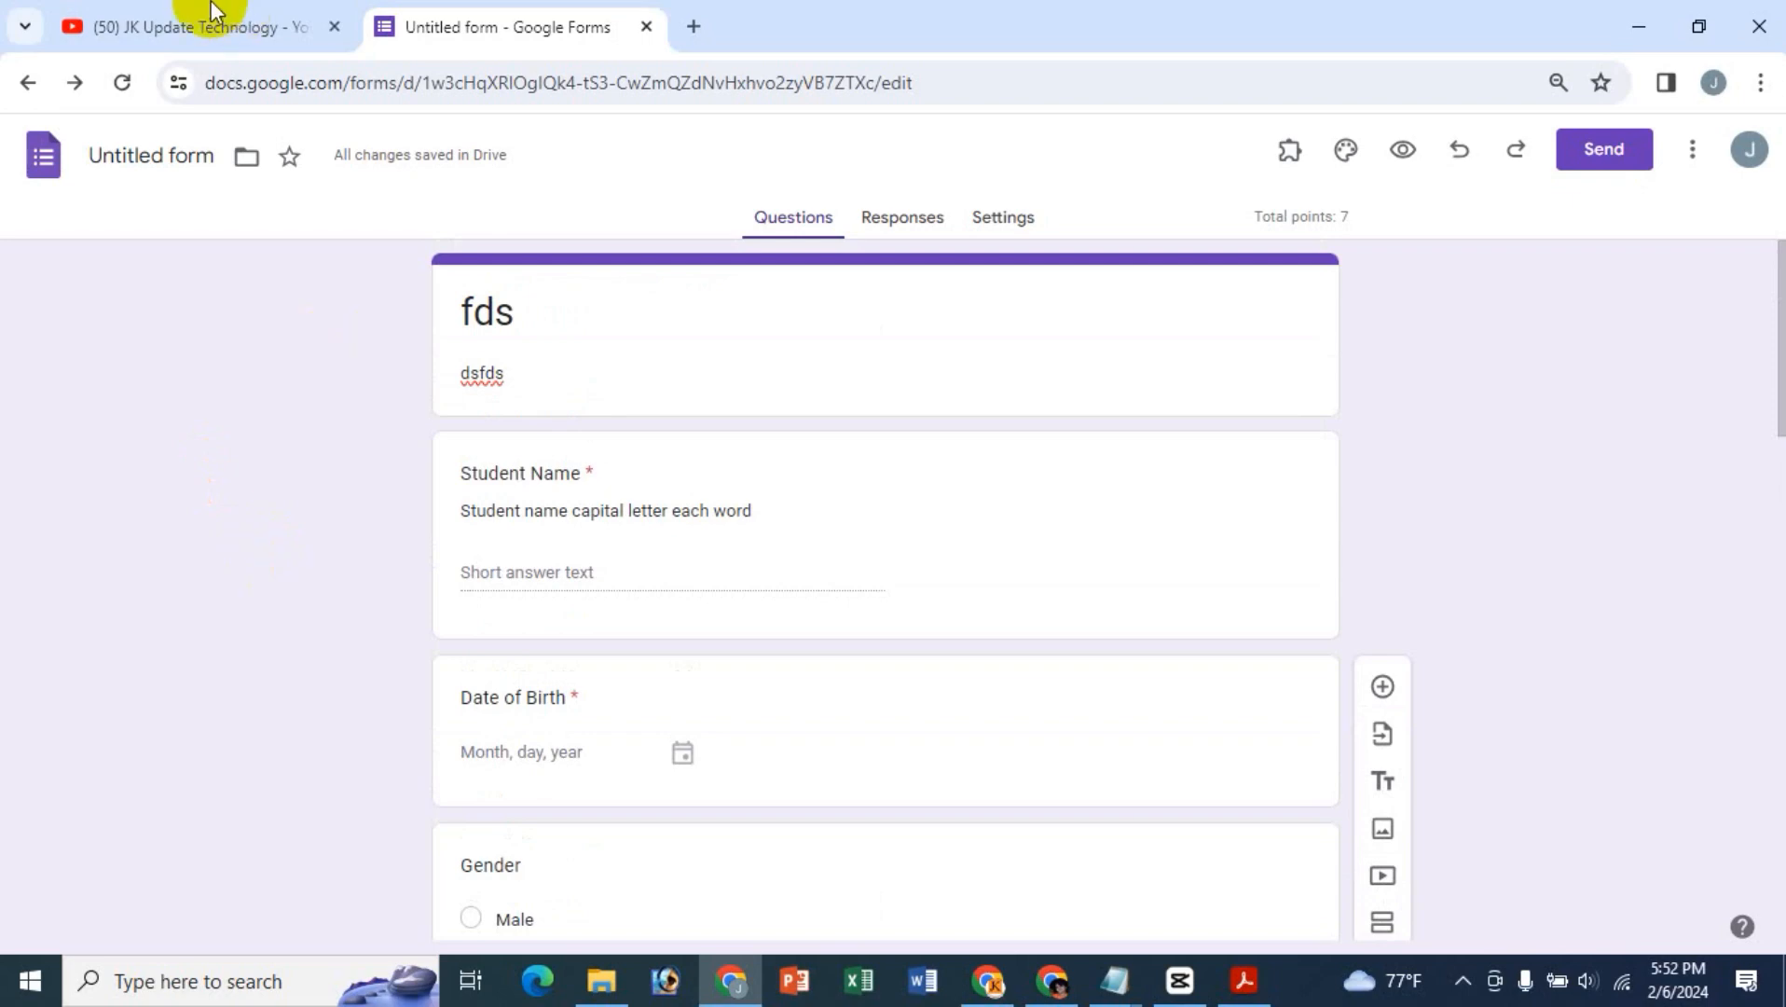
click(190, 25)
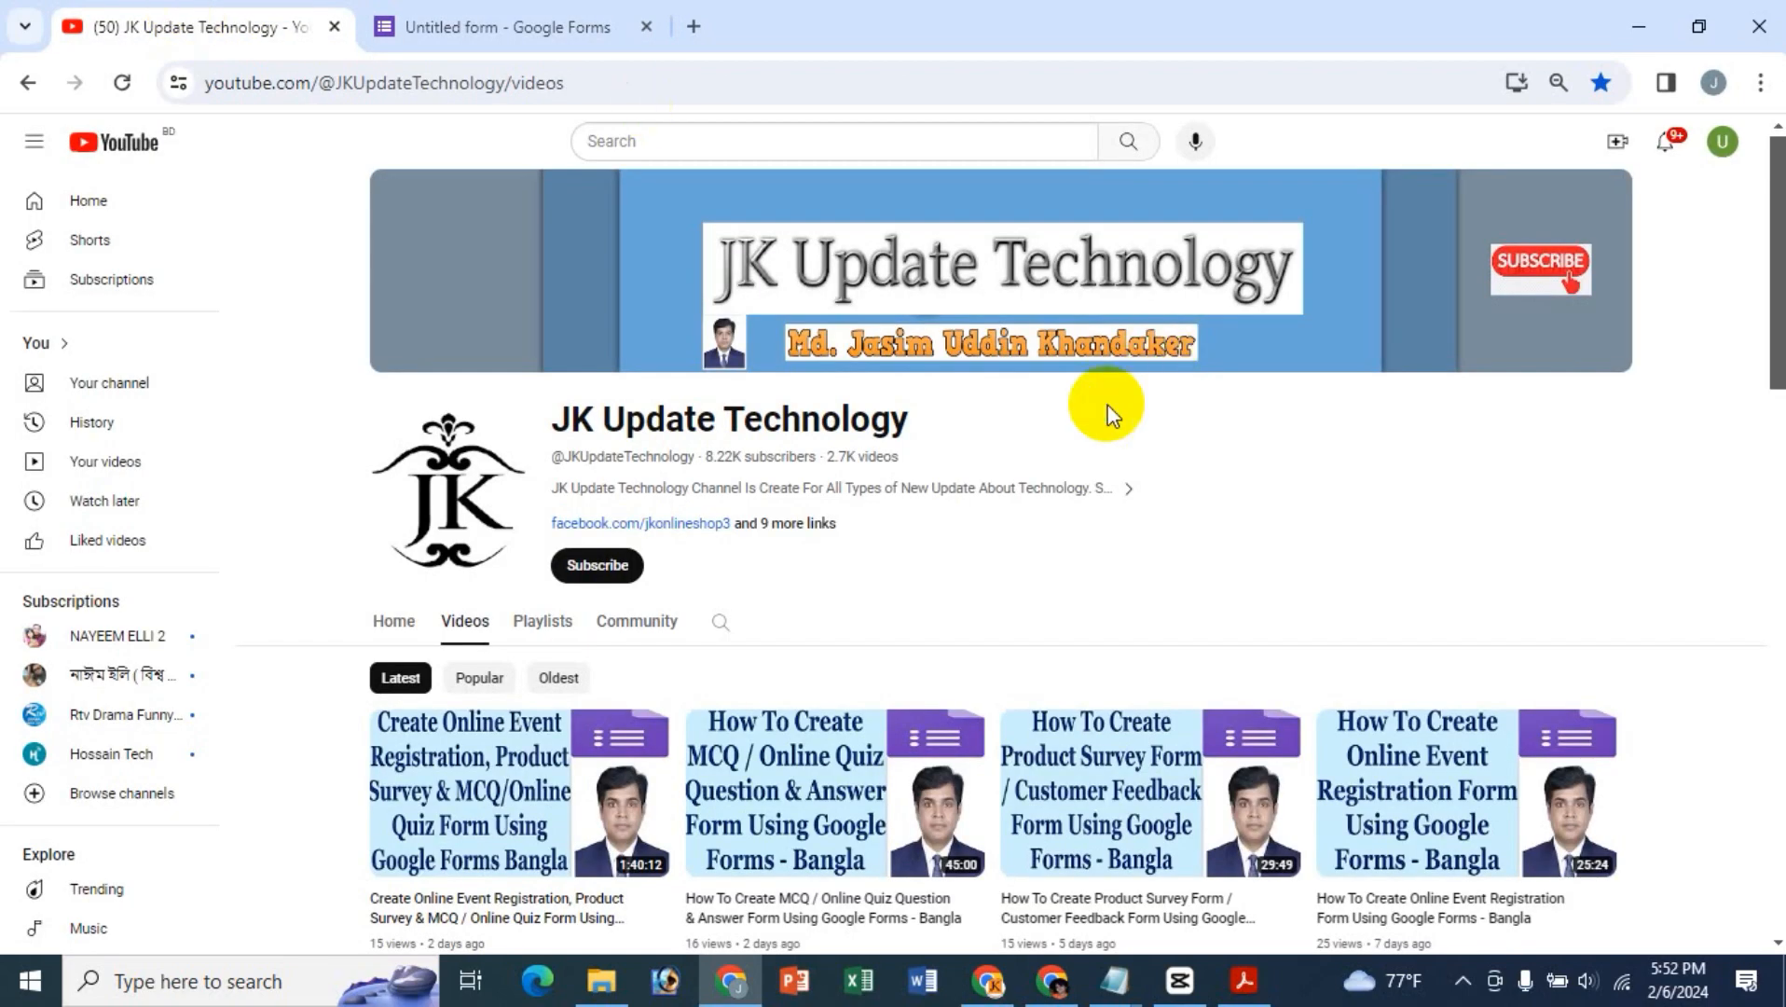